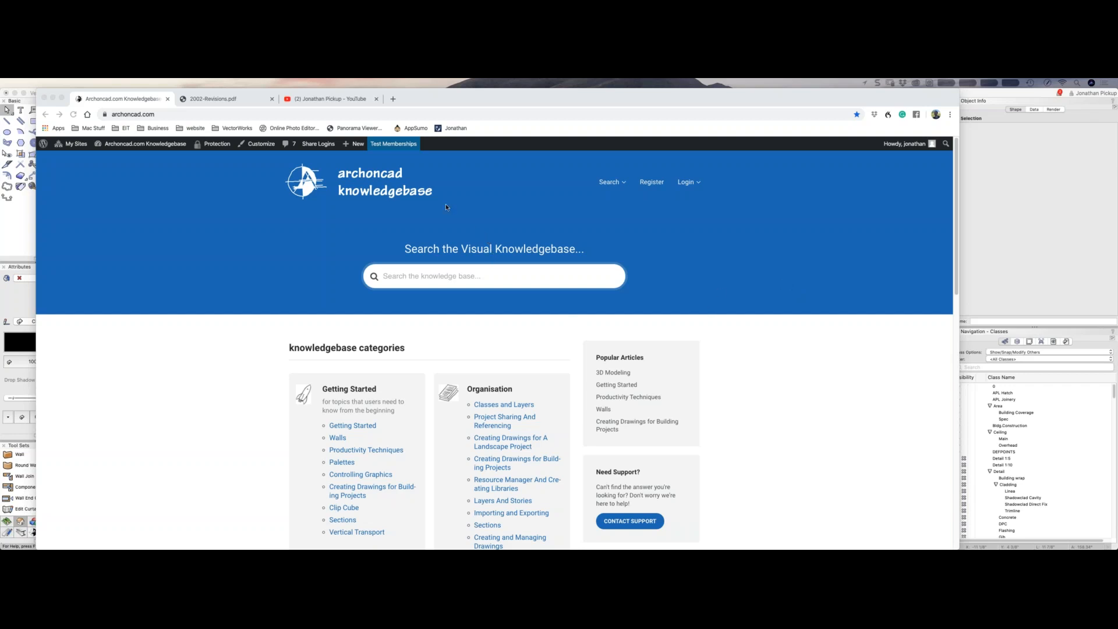
# Open the Creating and Managing Drawings article from the Organisation category of the archoncad knowledgebase.
pyautogui.scroll(-1, 447, 207)
pyautogui.scroll(-1, 447, 207)
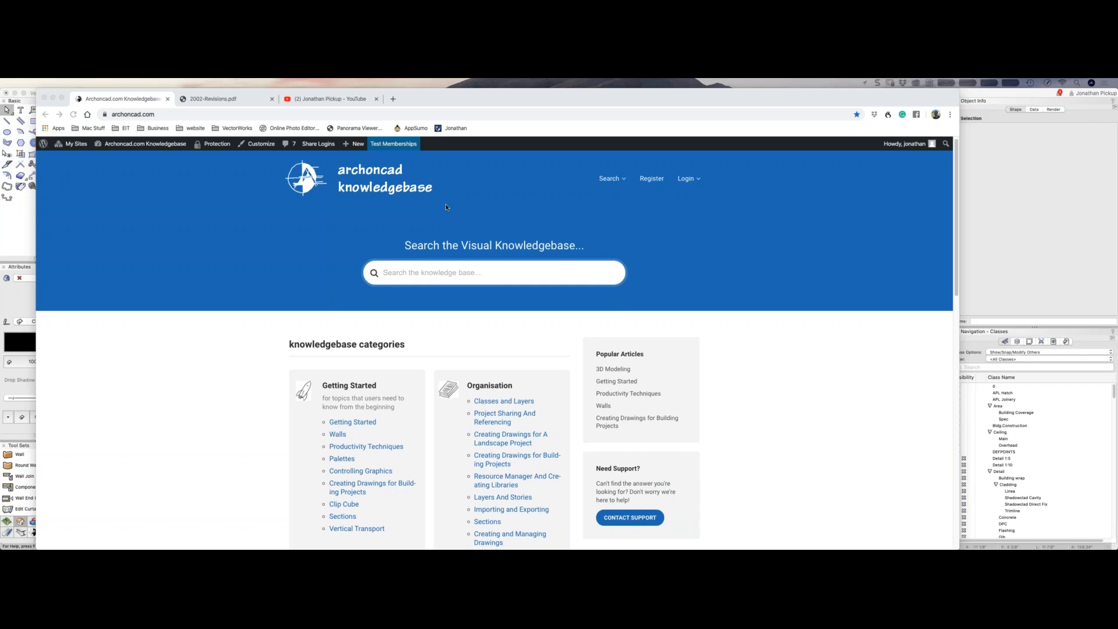
pyautogui.scroll(-5, 446, 208)
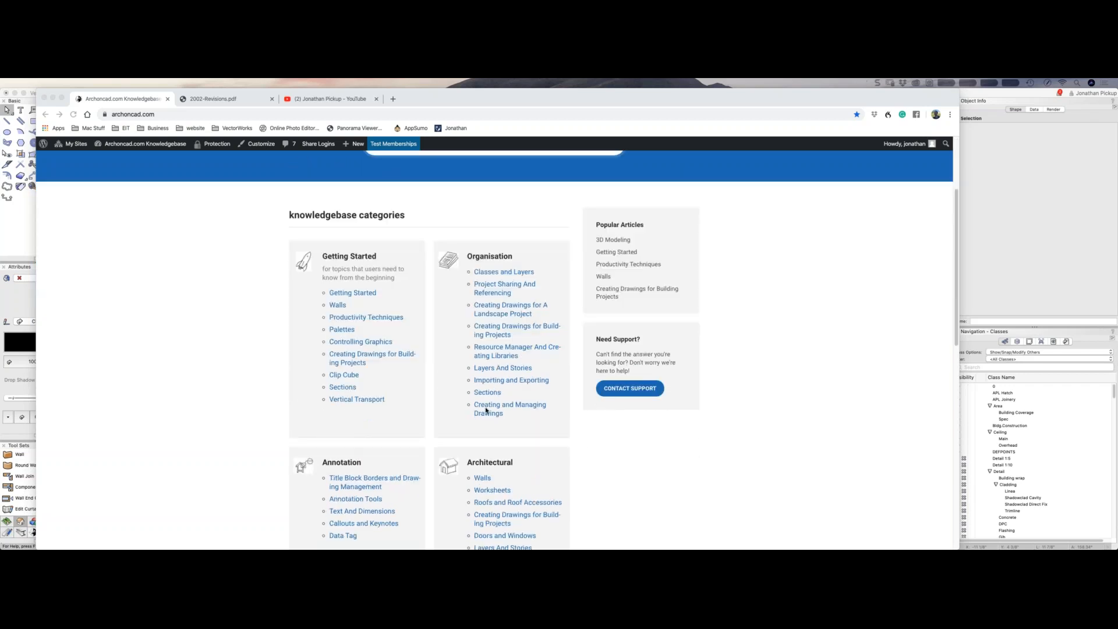
pyautogui.click(487, 411)
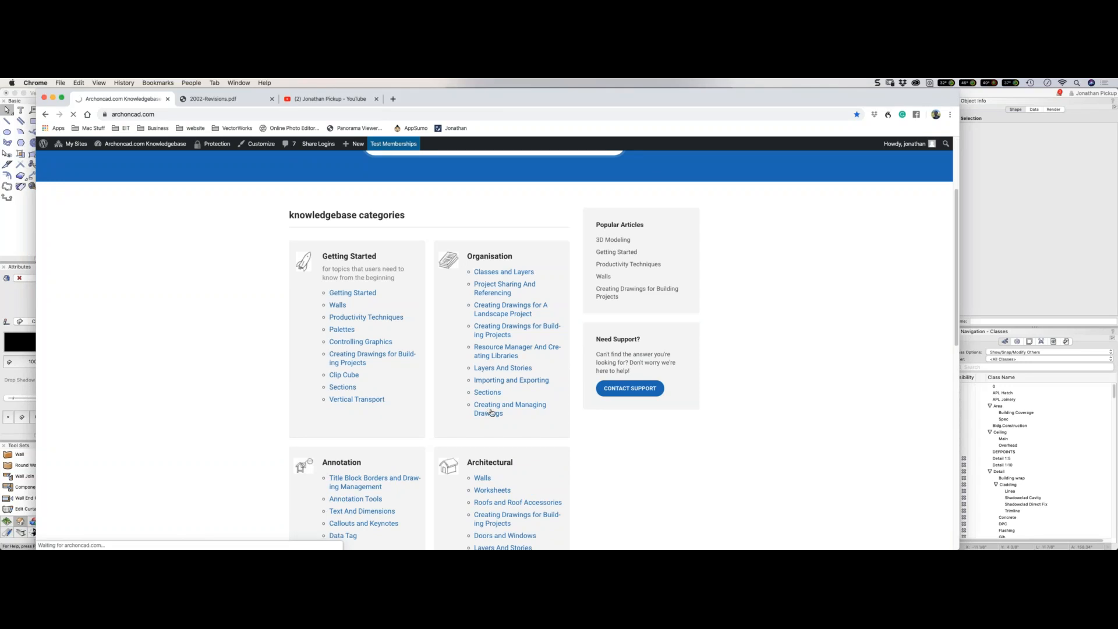
pyautogui.scroll(-10, 500, 407)
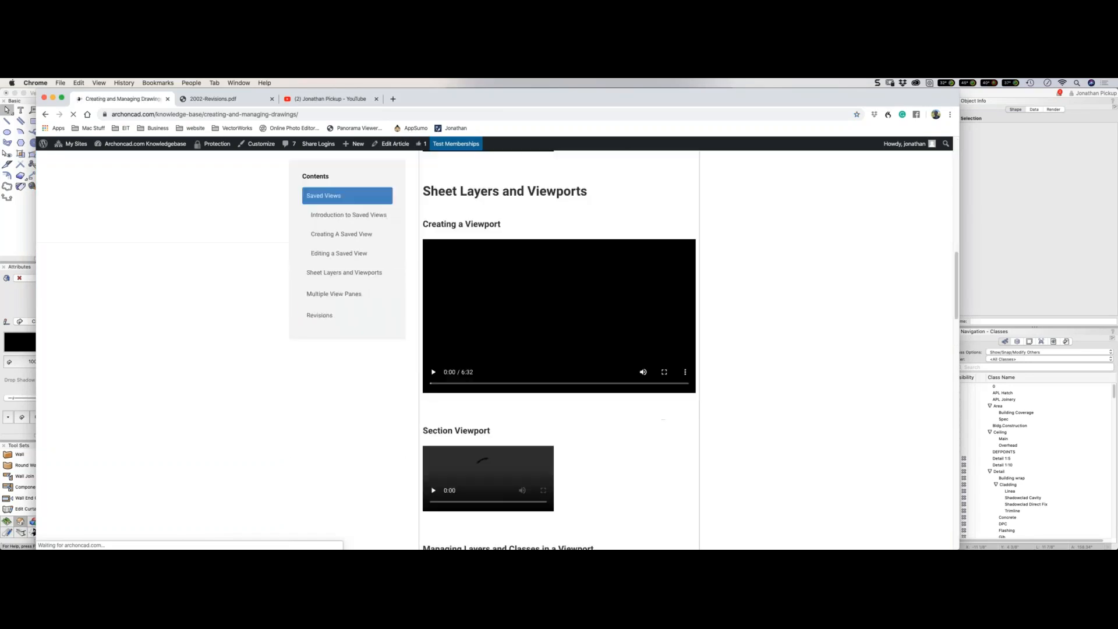
pyautogui.scroll(15, 500, 406)
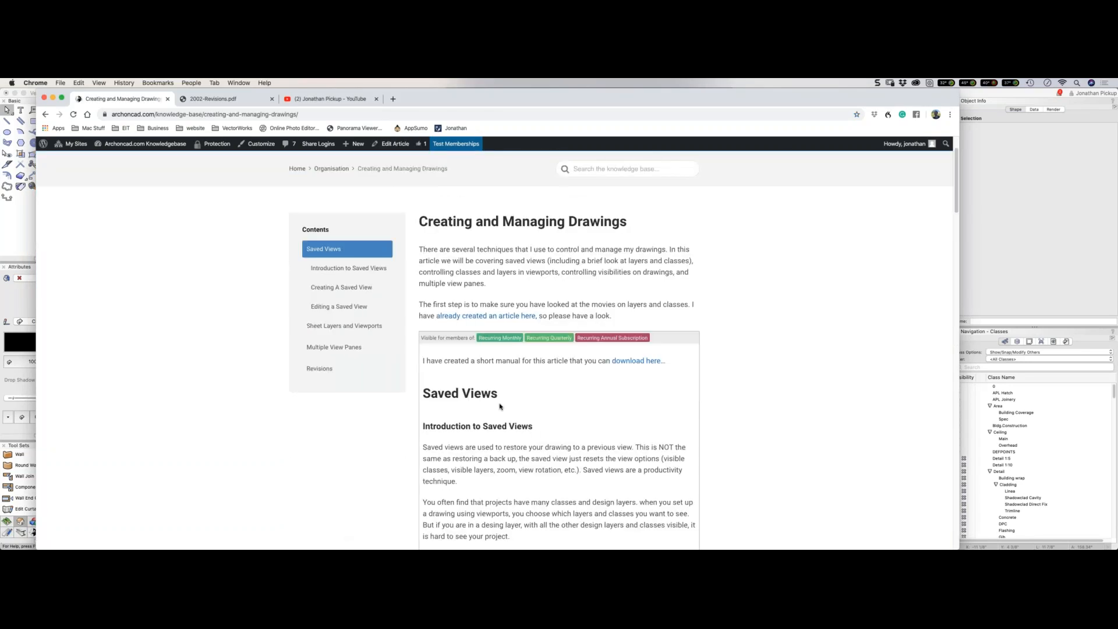
# Go to the article's Revisions section and look over its videos on design layers, annotations and title blocks.
pyautogui.click(323, 371)
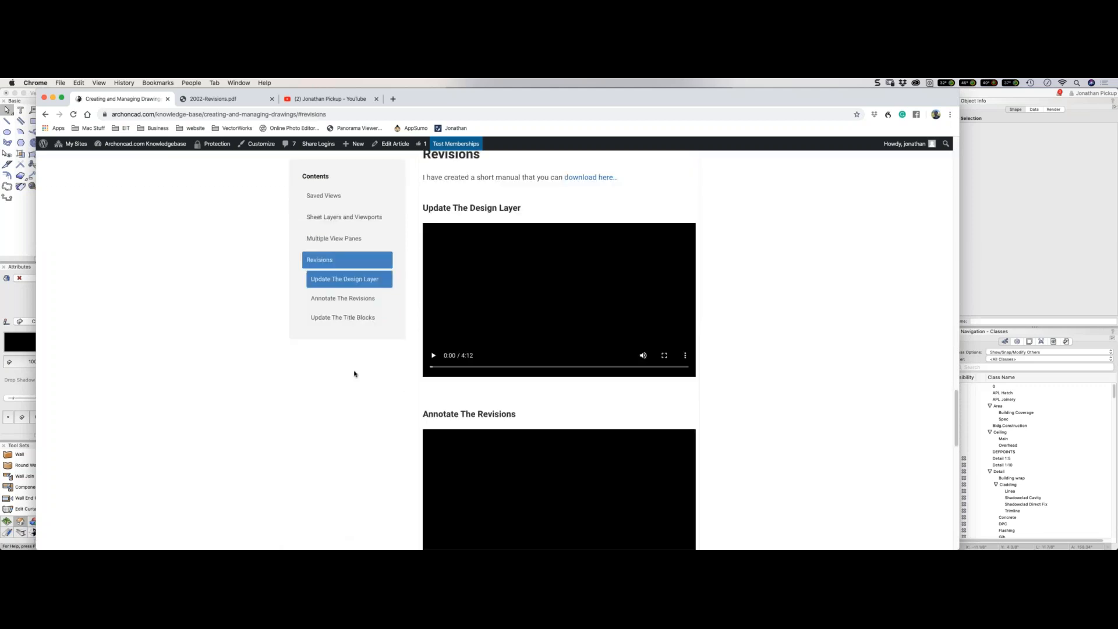
pyautogui.scroll(-5, 797, 338)
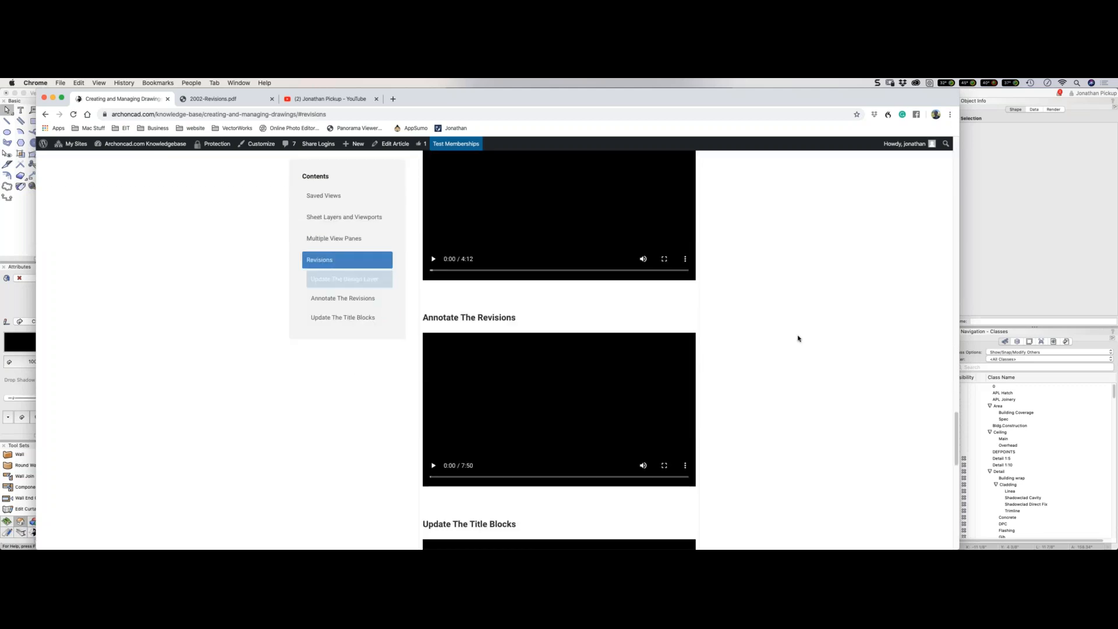
pyautogui.scroll(6, 797, 339)
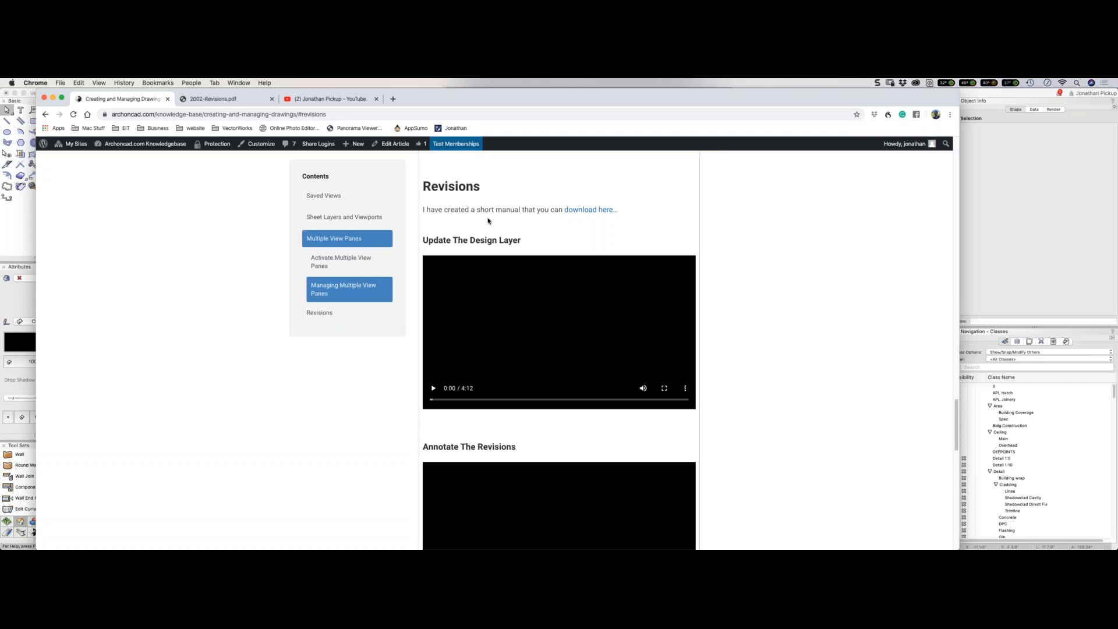
# Look through the 2002-Revisions.pdf manual as far as Step 1 – Update The Design Layer.
pyautogui.click(214, 99)
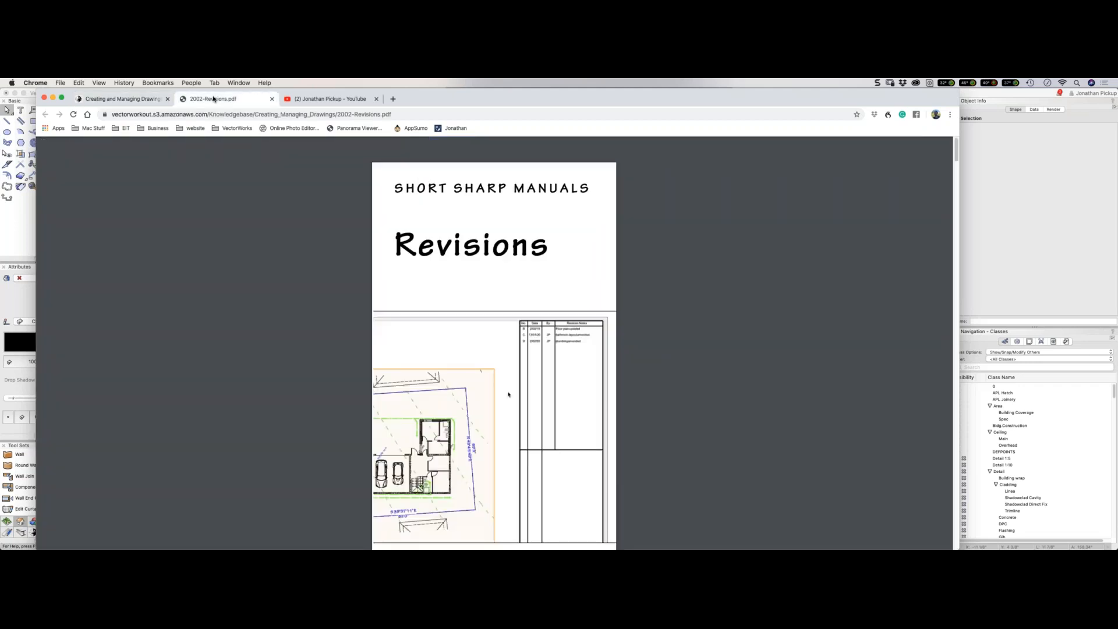
pyautogui.scroll(-15, 325, 189)
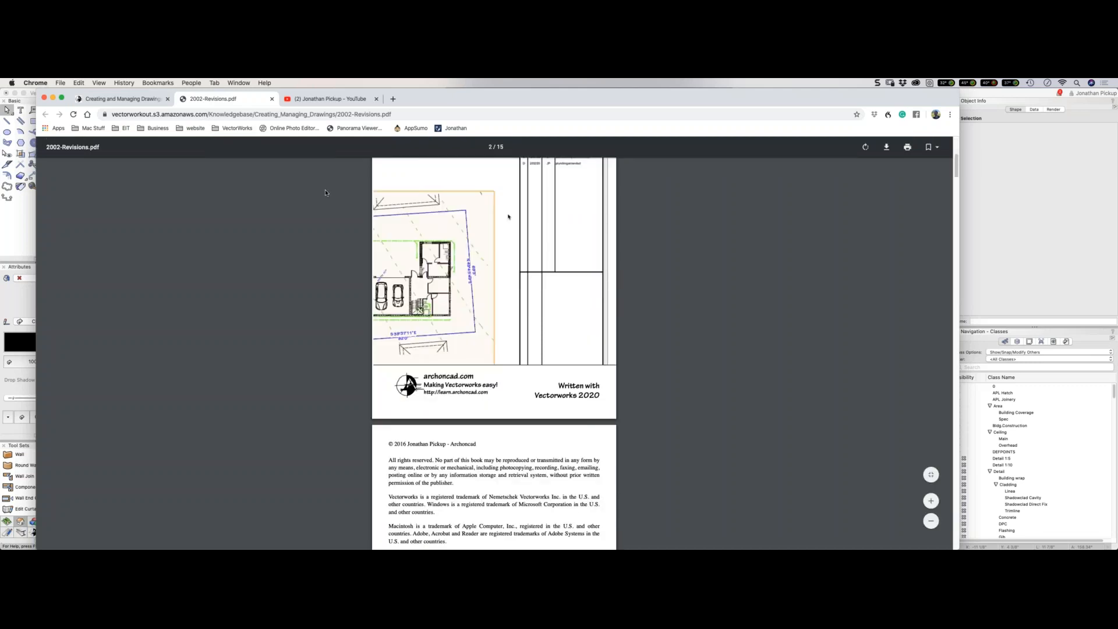
pyautogui.scroll(-1, 325, 192)
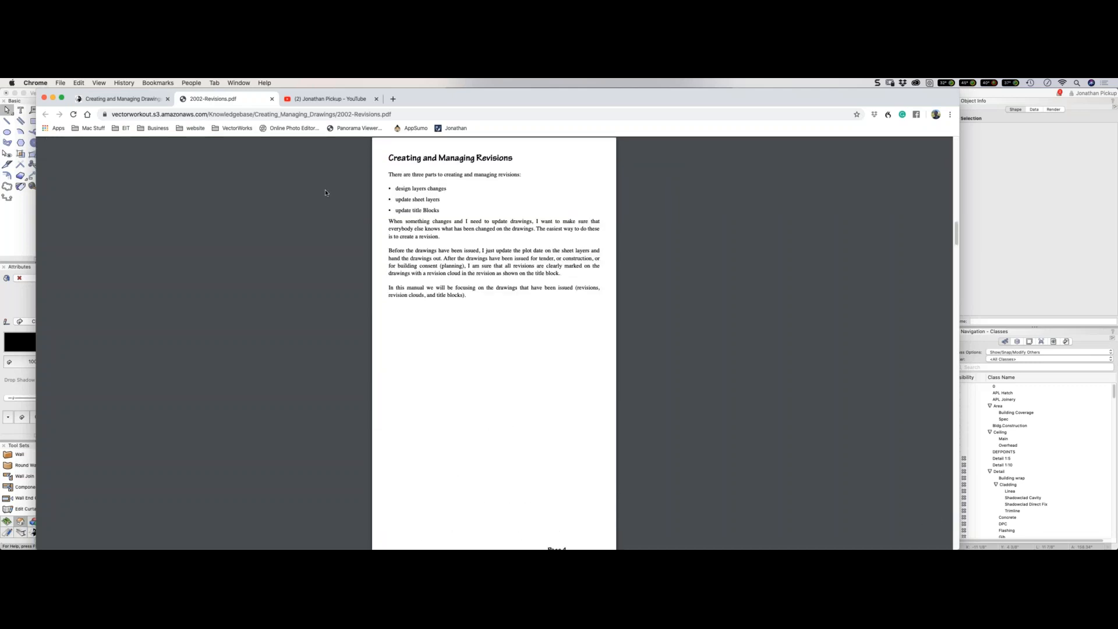
pyautogui.scroll(-10, 325, 190)
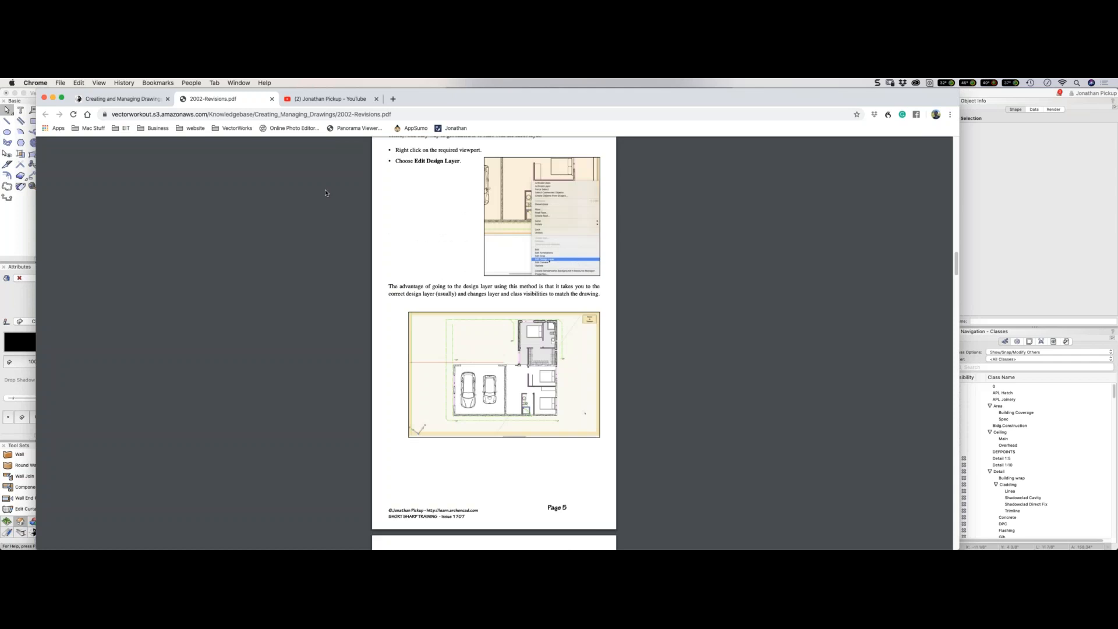
pyautogui.scroll(2, 324, 192)
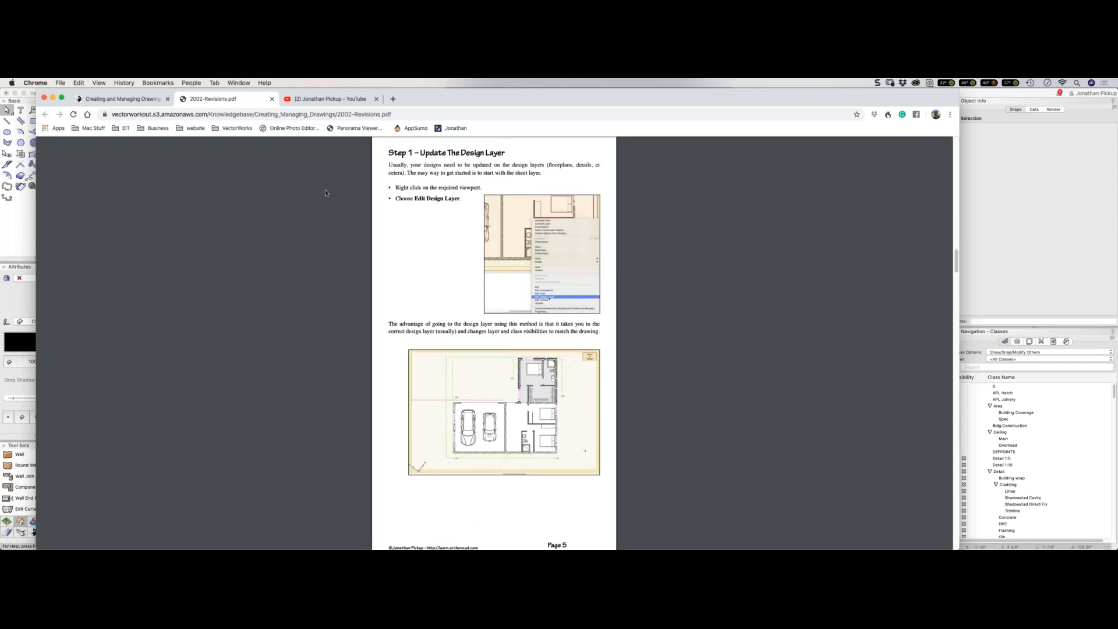
pyautogui.scroll(1, 325, 193)
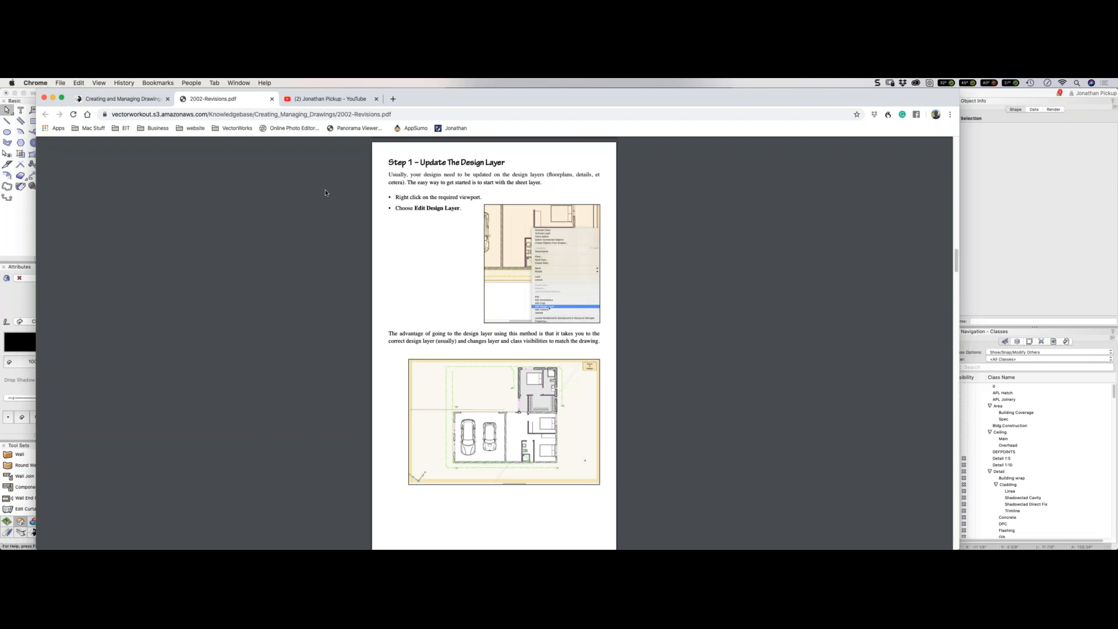
# Switch to Vectorworks, display sheet layer 003 [Floor-1 Plan], and close the floating Visualization palette.
pyautogui.press('super+Tab')
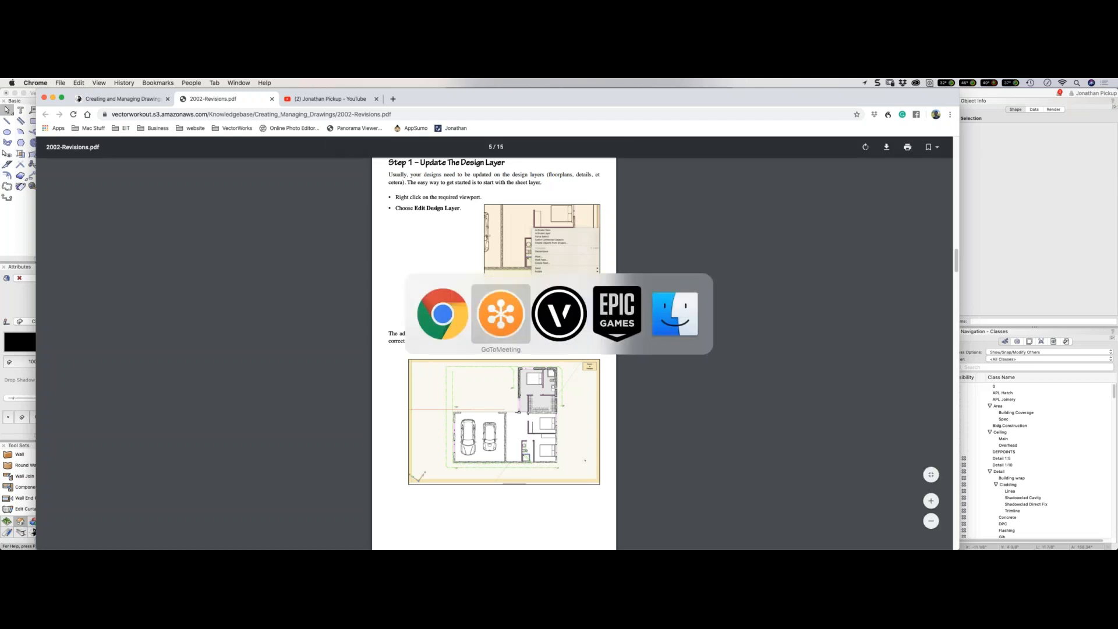
pyautogui.press('super+Tab')
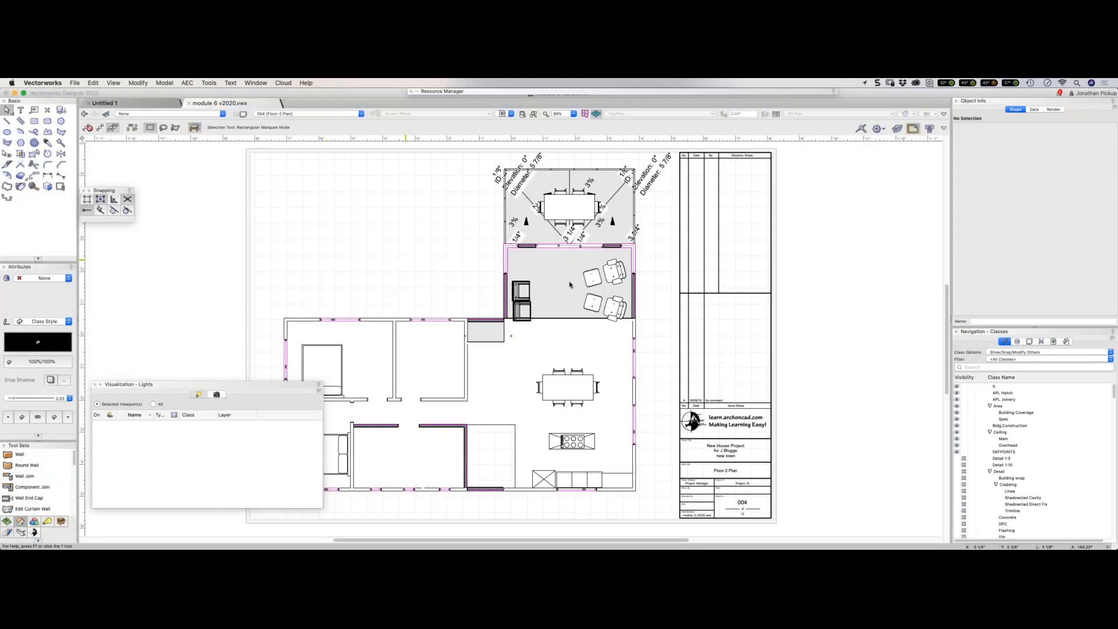
pyautogui.press('super+Up')
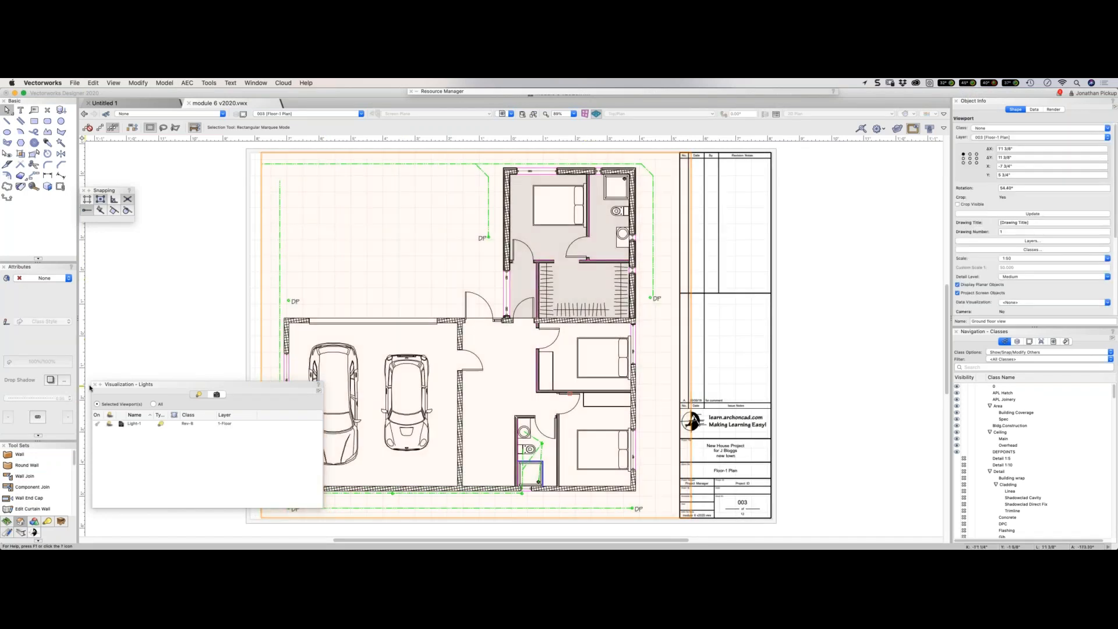
pyautogui.click(94, 385)
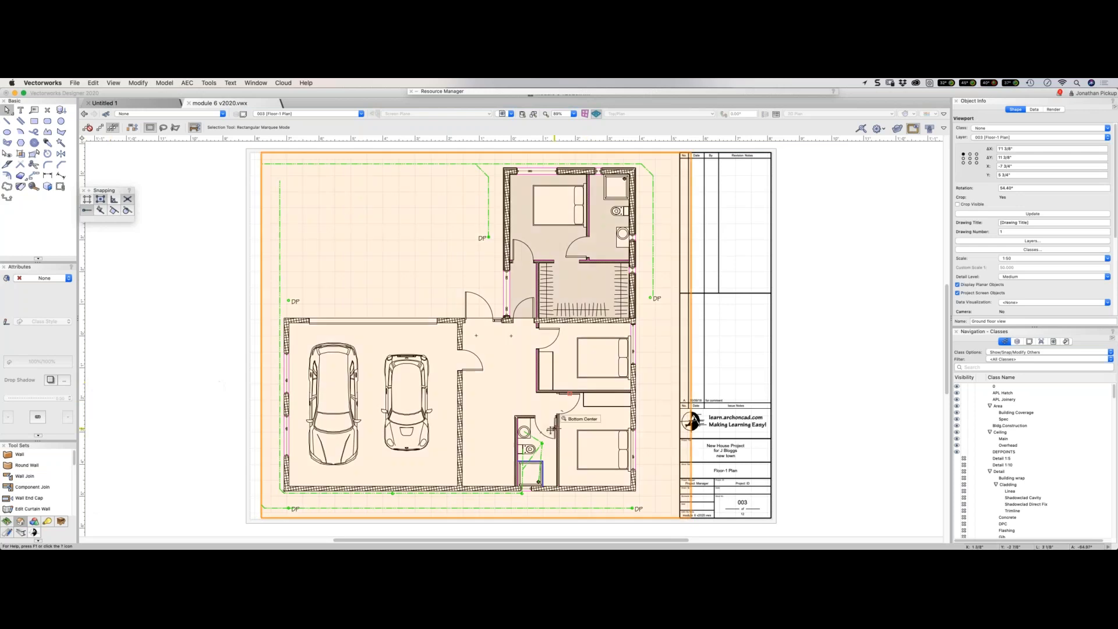
# Edit the floor plan viewport's design layer, delete the door between the garage and the hallway, and return to the viewport.
pyautogui.press('space')
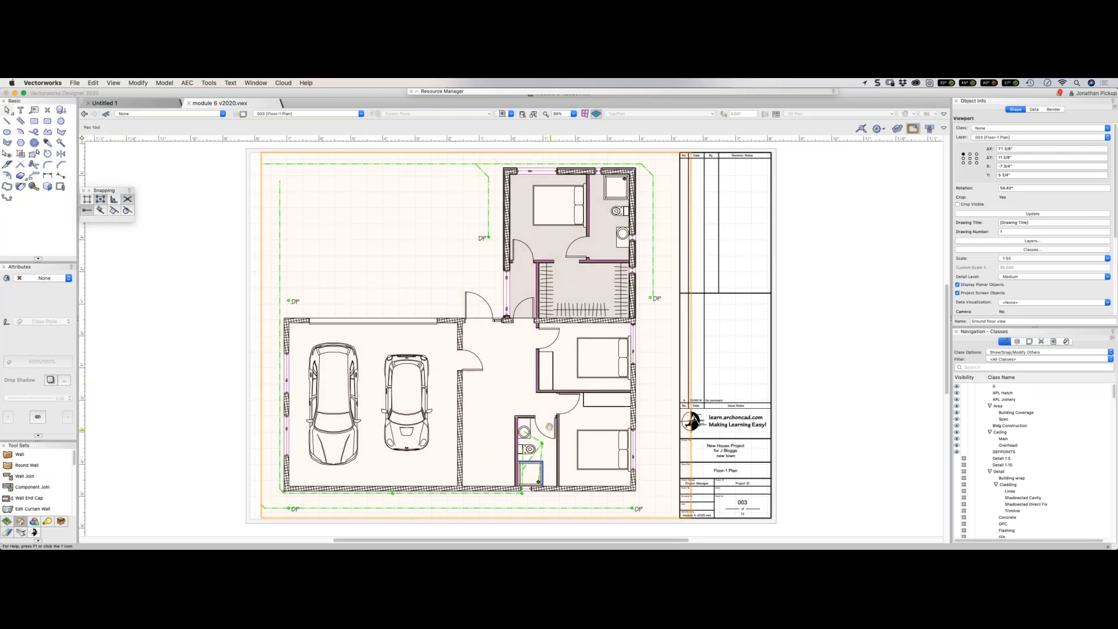
pyautogui.moveTo(549, 427); pyautogui.dragTo(546, 420, button='middle')
pyautogui.rightClick(459, 358)
pyautogui.click(489, 531)
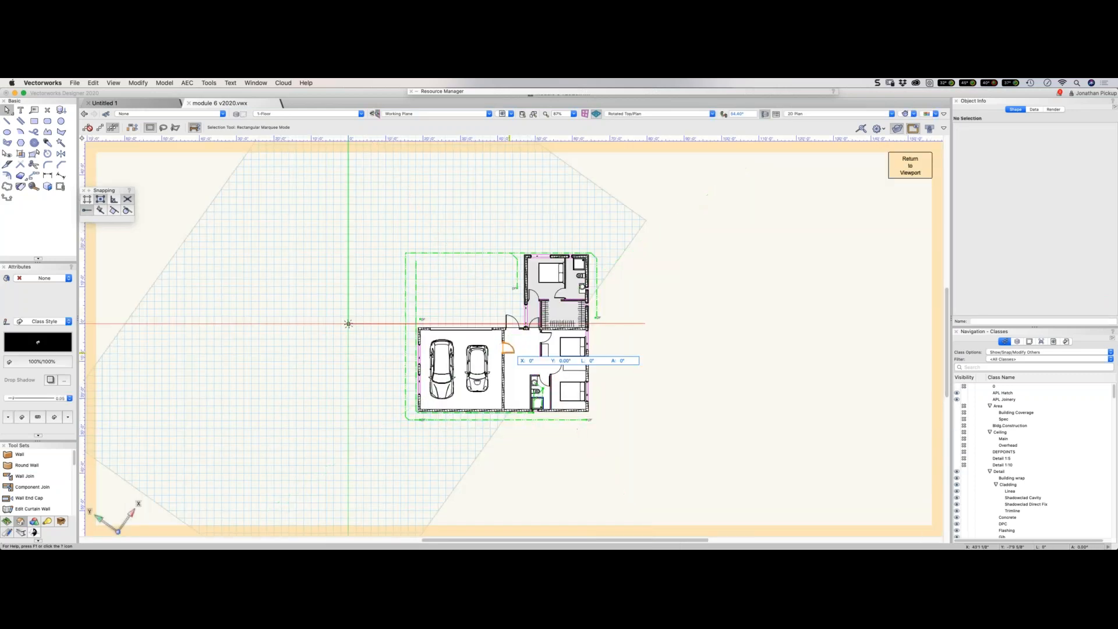
pyautogui.click(509, 351)
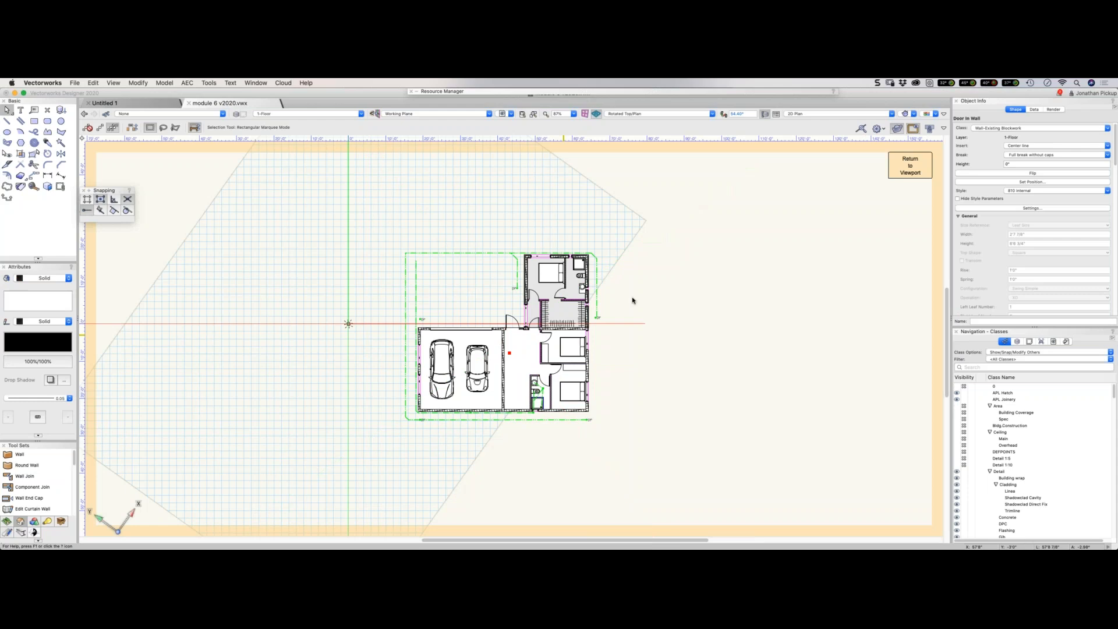
pyautogui.click(633, 300)
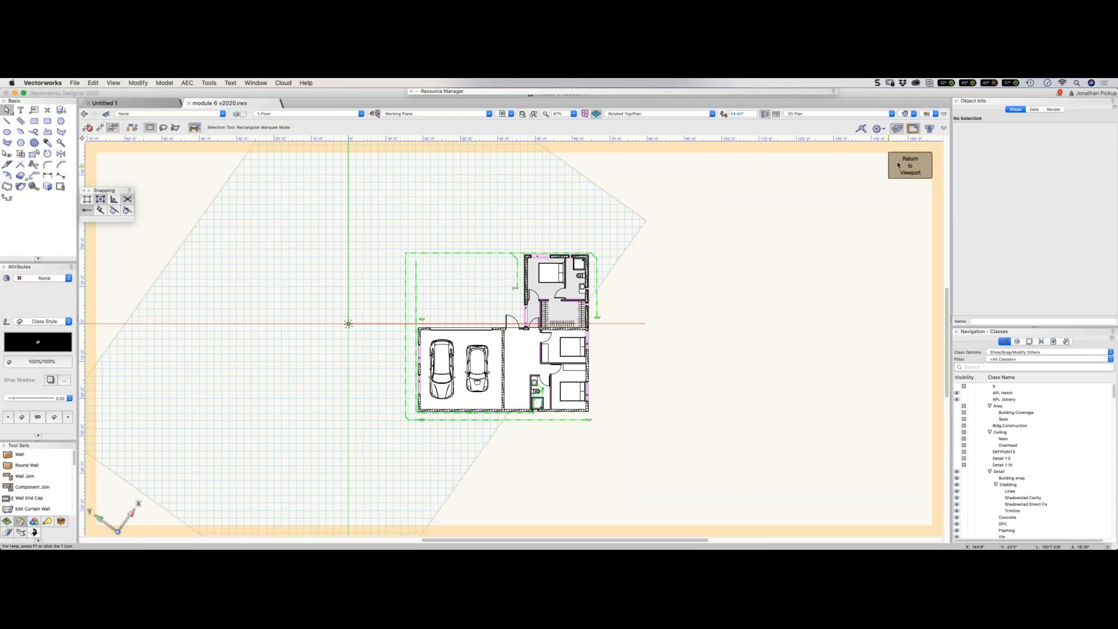
pyautogui.click(909, 166)
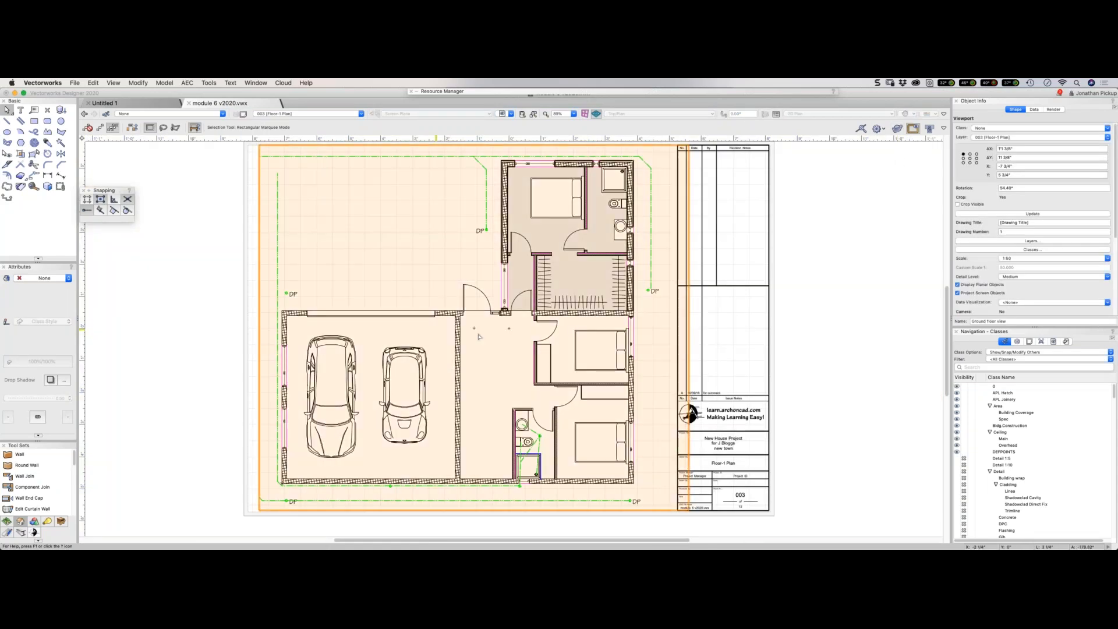
# Edit the floor plan viewport's design layer again and enlarge the Tool Sets palette by shrinking the palettes above it.
pyautogui.rightClick(455, 336)
pyautogui.click(476, 508)
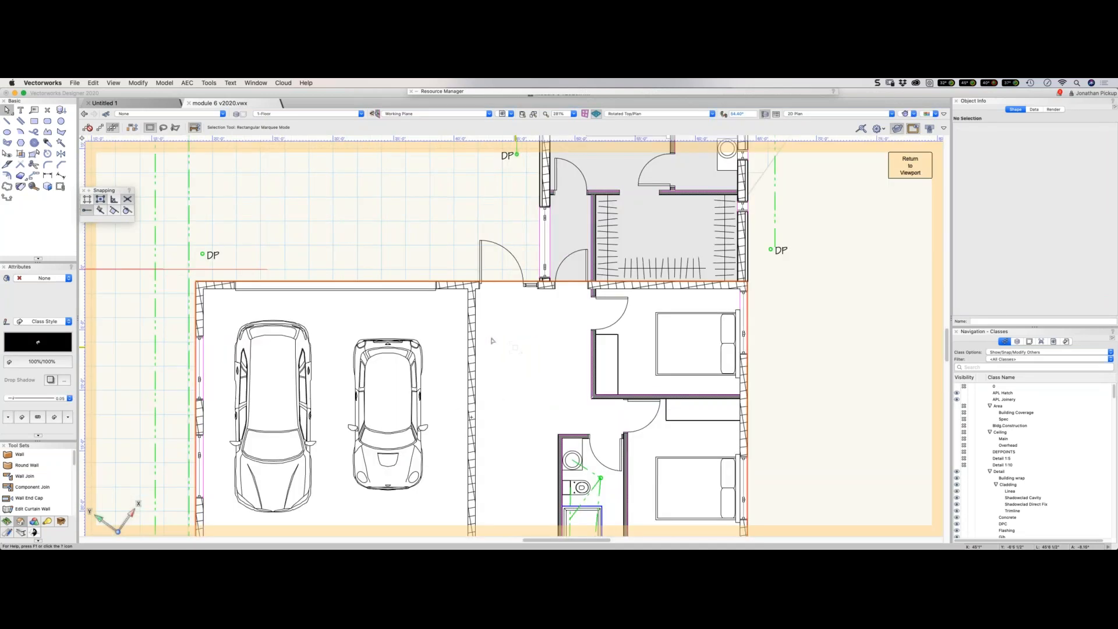
pyautogui.moveTo(38, 263); pyautogui.dragTo(50, 216)
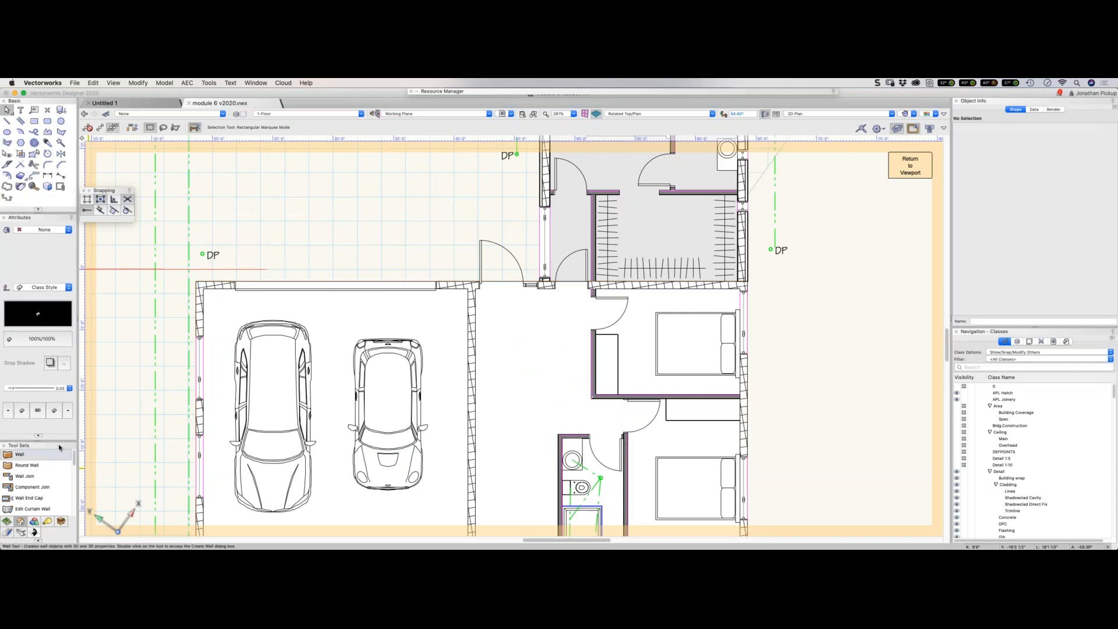
pyautogui.moveTo(41, 441); pyautogui.dragTo(47, 301)
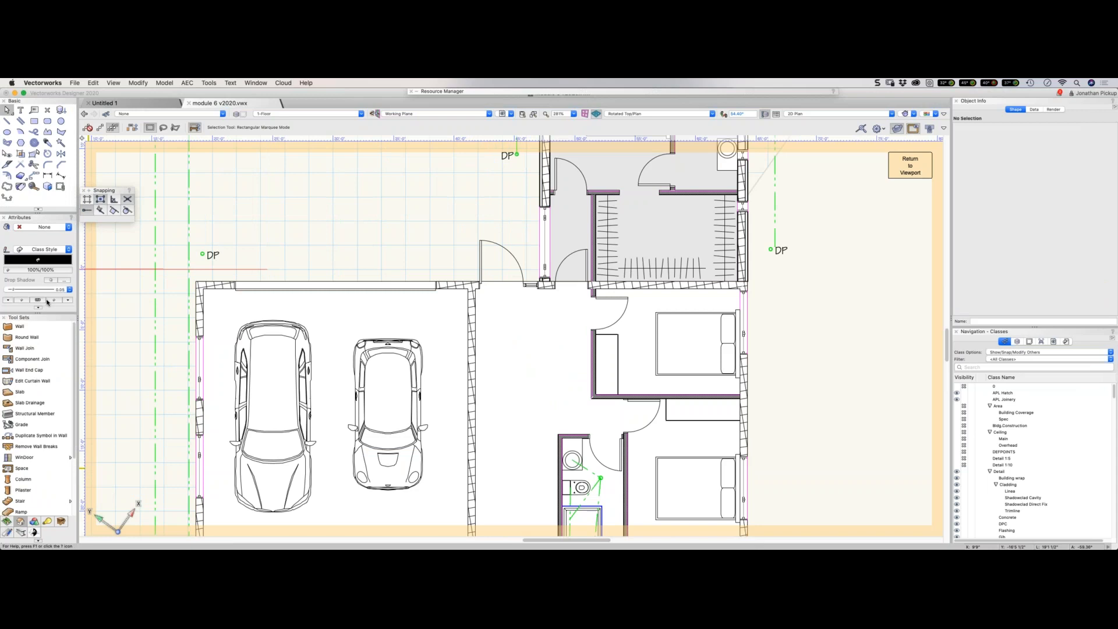
# Insert a door near the upper end of the wall between the garage and the hallway, and return to the viewport.
pyautogui.click(71, 458)
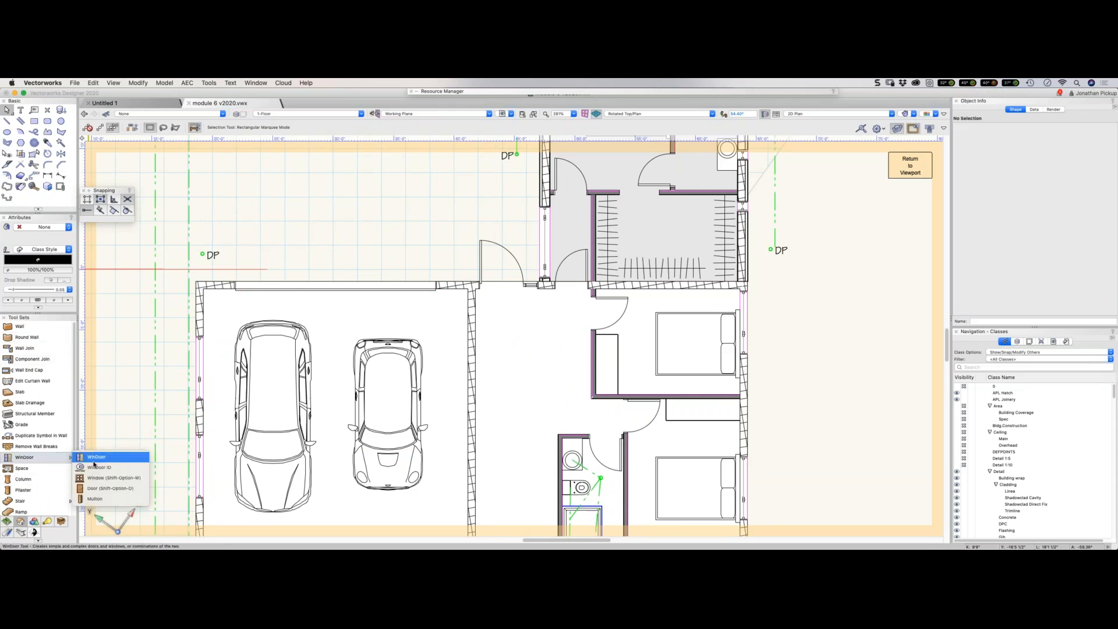
pyautogui.click(109, 489)
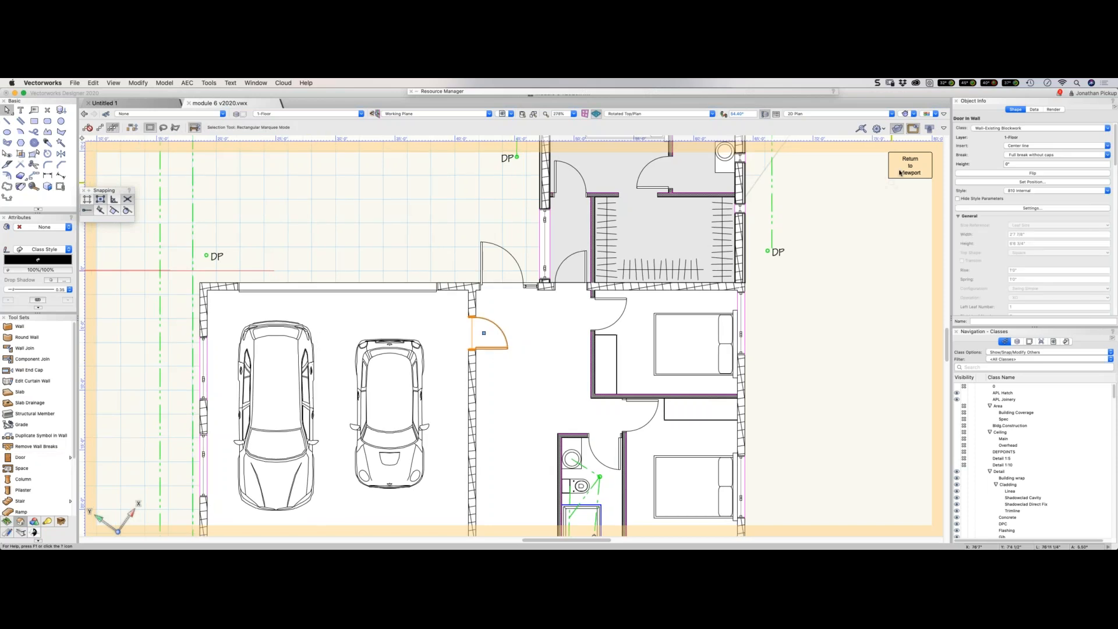
pyautogui.click(900, 173)
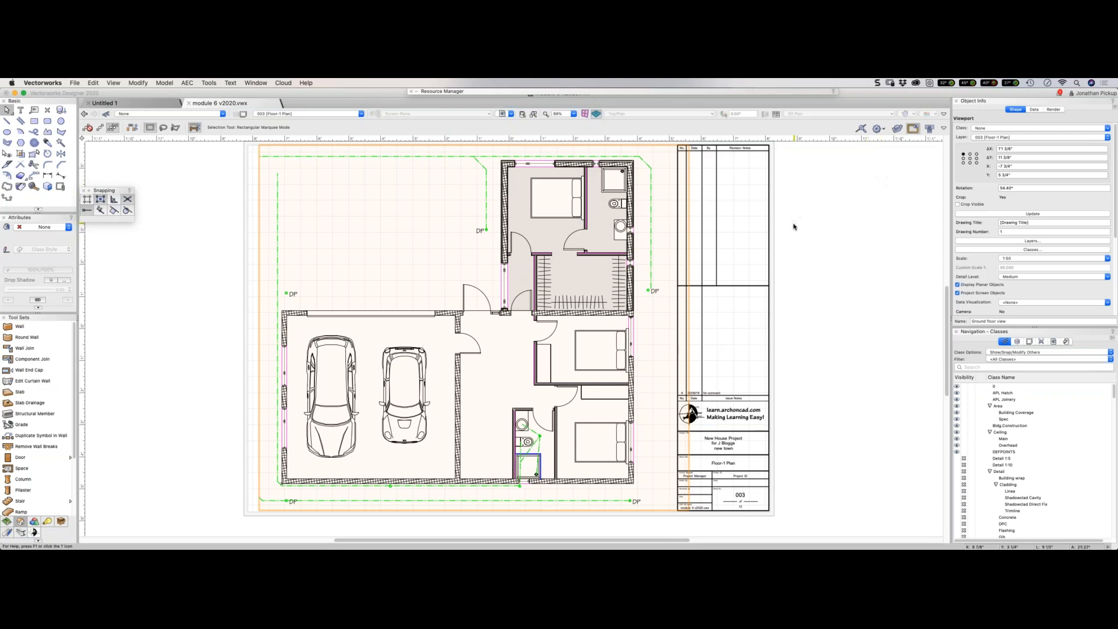
# Open the annotations of the floor plan viewport for a look at the changed door area, and exit them.
pyautogui.rightClick(456, 332)
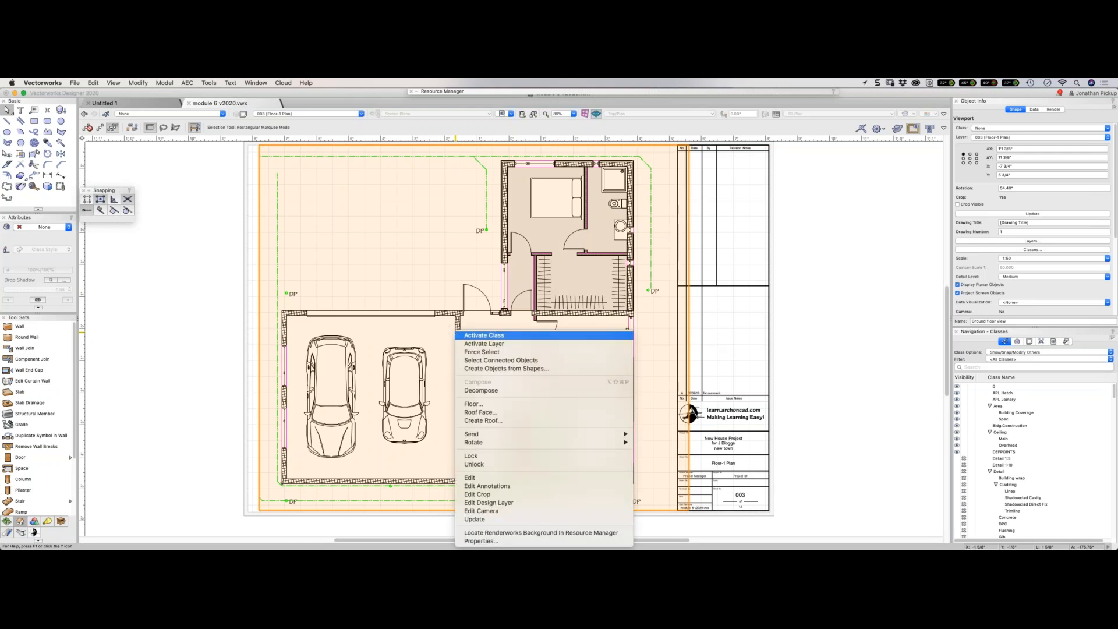
pyautogui.click(488, 486)
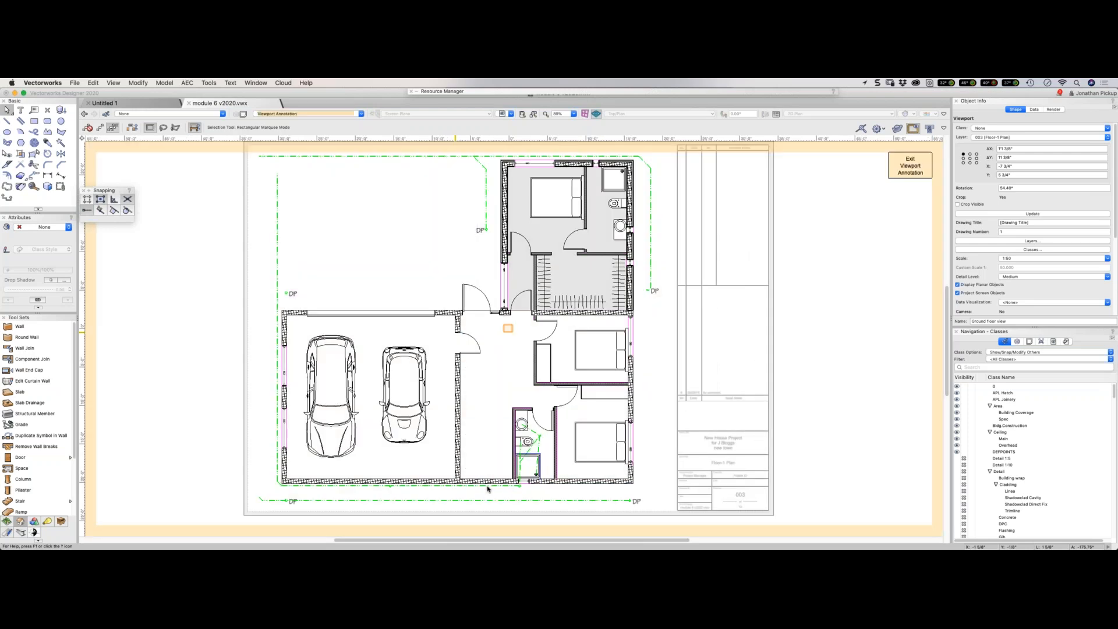
pyautogui.click(487, 489)
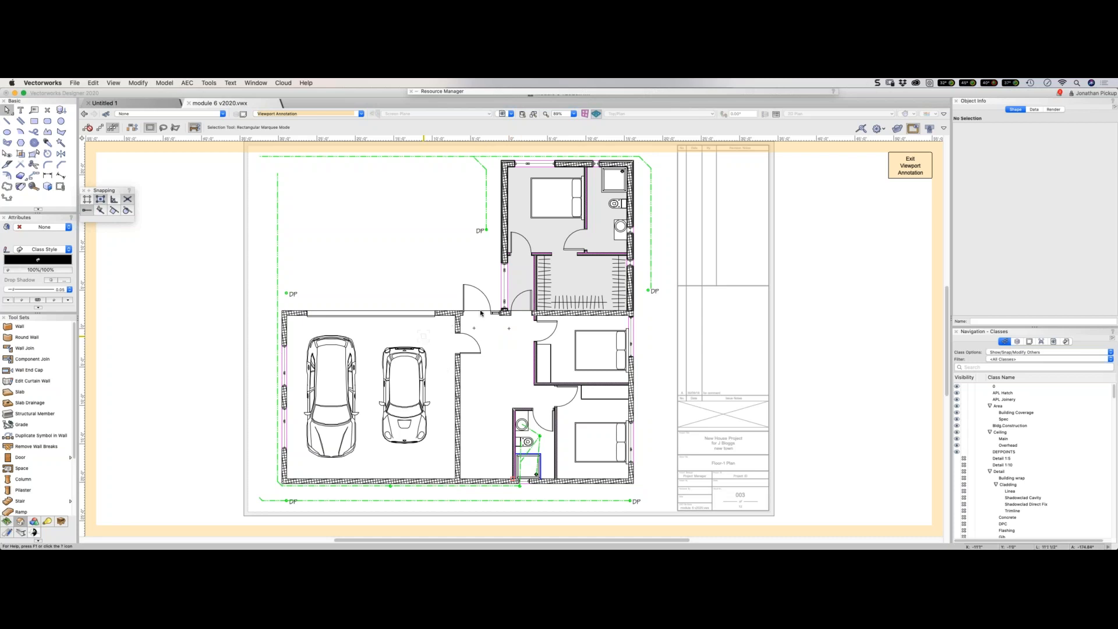
pyautogui.click(917, 166)
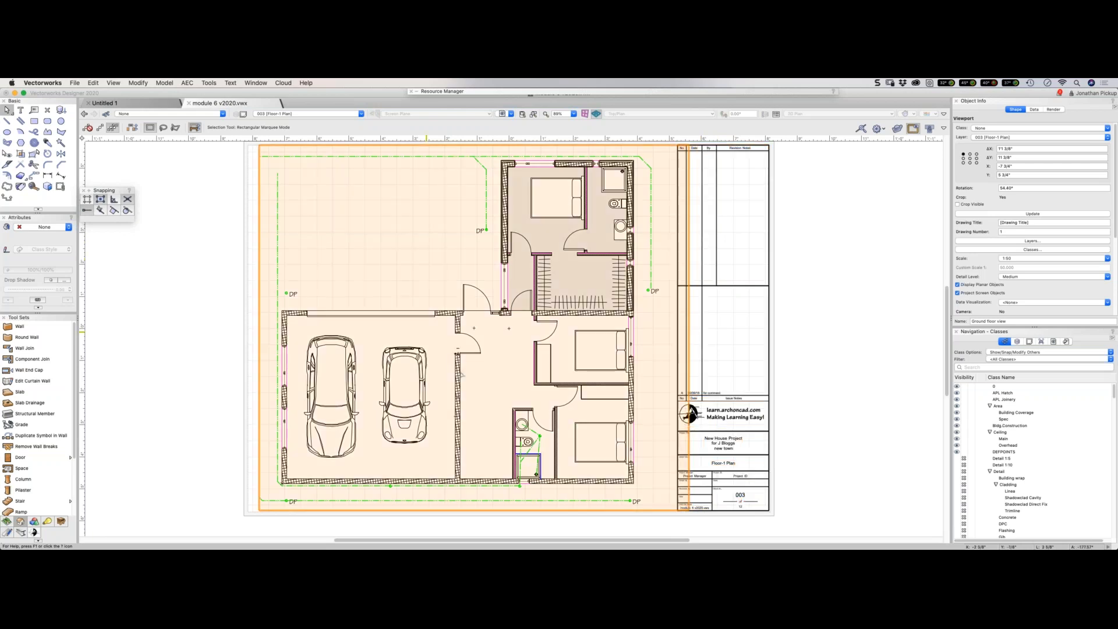
# Go back through the sheet layers to 001 [Site Plan].
pyautogui.press('super+Up')
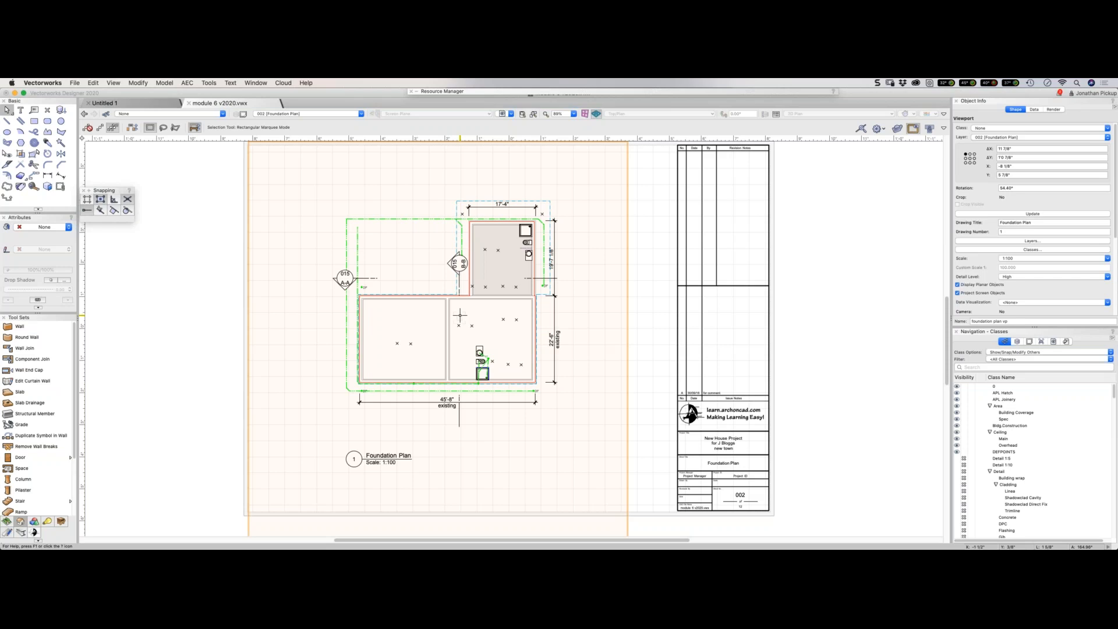
pyautogui.press('super+Up')
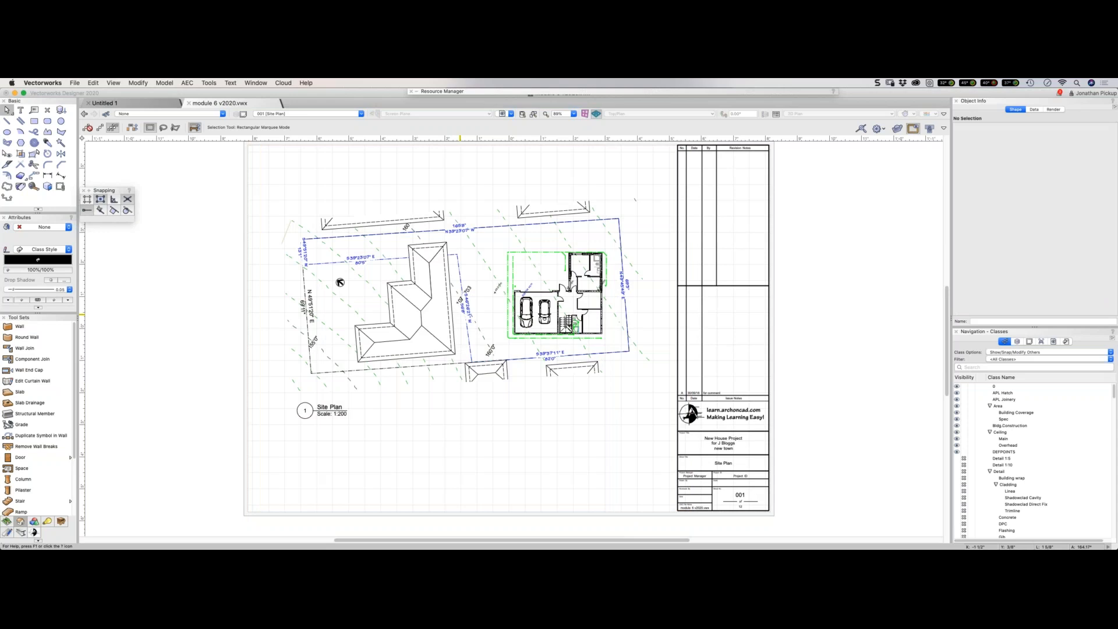
# Go forward through the sheet layers to 003 [Floor-1 Plan].
pyautogui.press('super+Down')
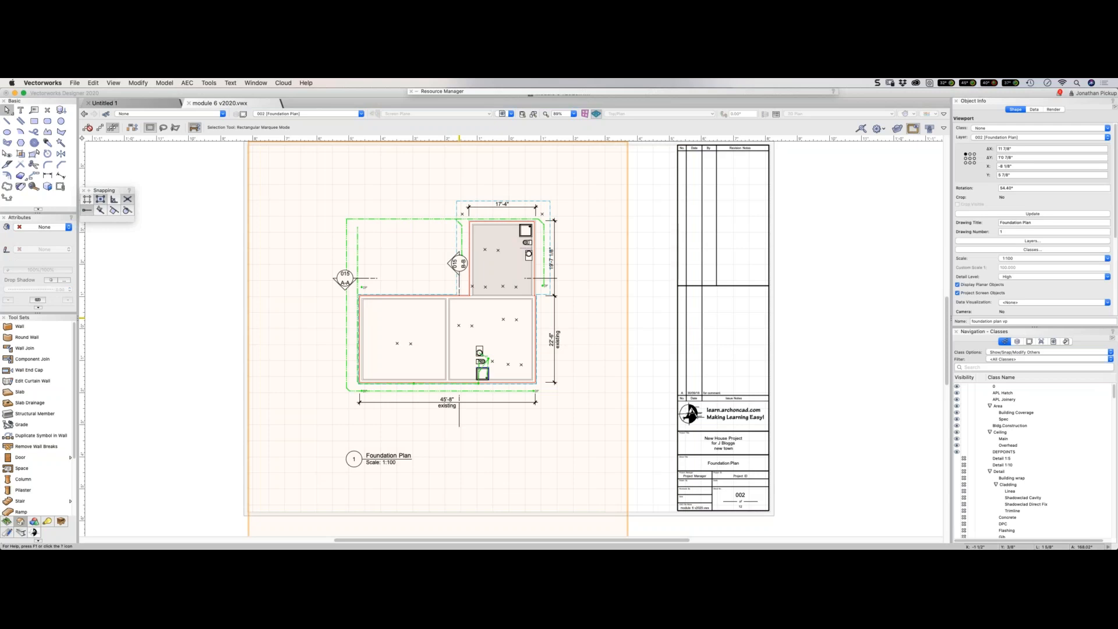
pyautogui.press('super+Down')
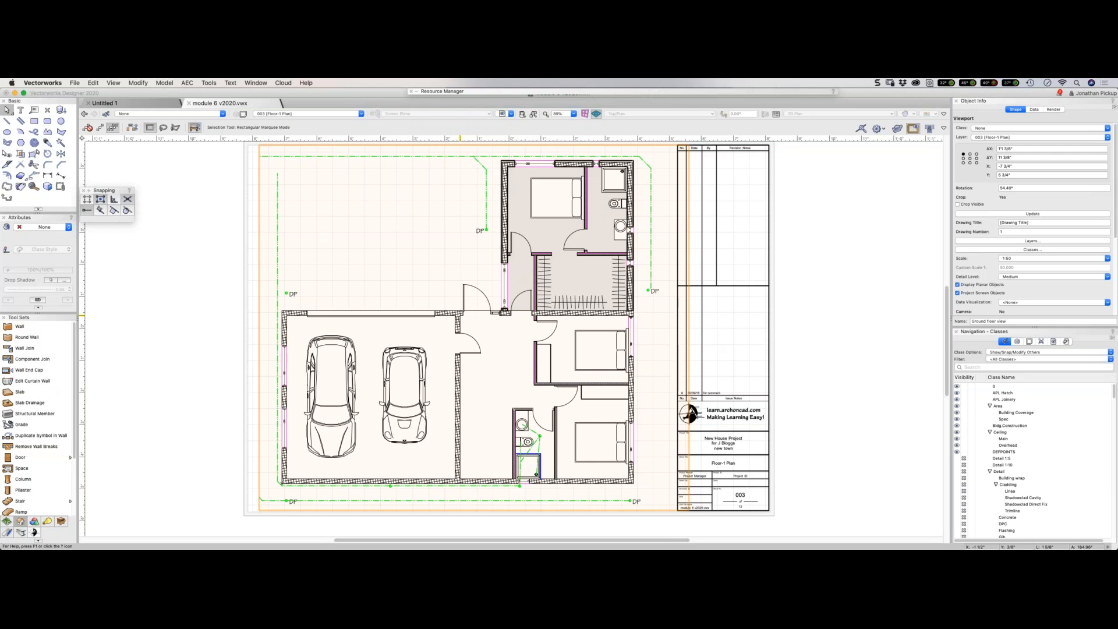
# Keep the floor plan viewport's double-click action at Edits the Annotations, and open the viewport's annotations.
pyautogui.rightClick(458, 318)
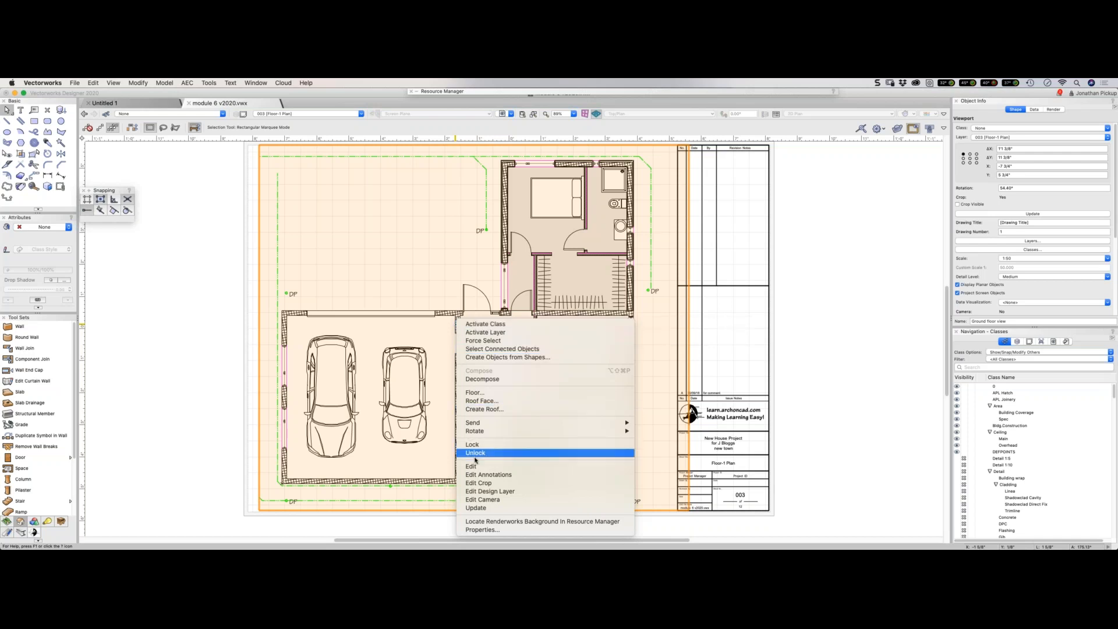
pyautogui.click(474, 466)
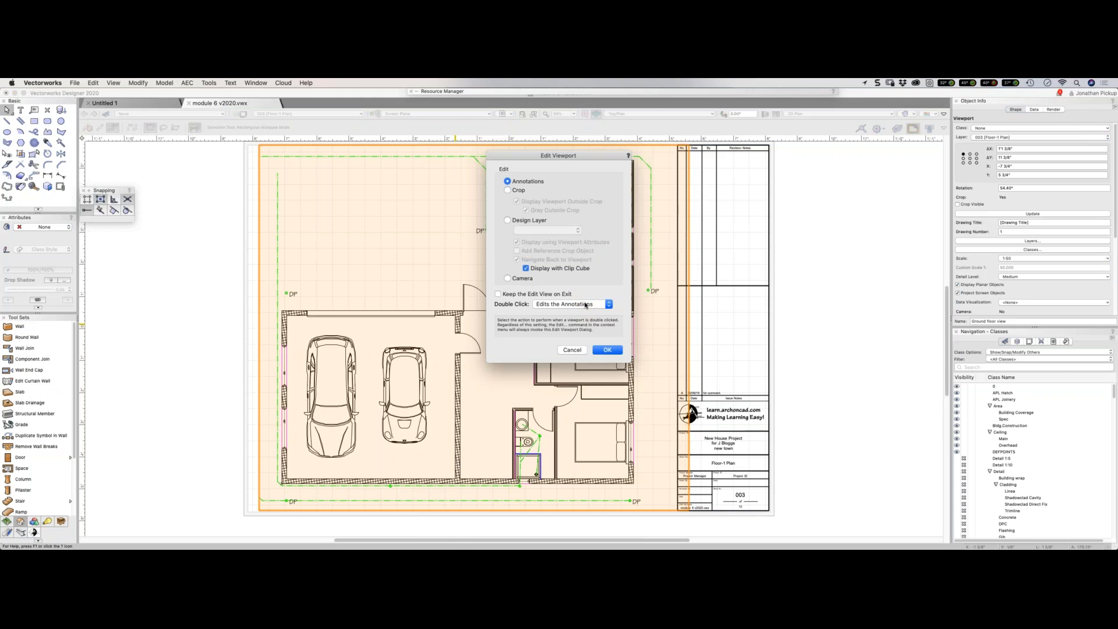
pyautogui.click(585, 305)
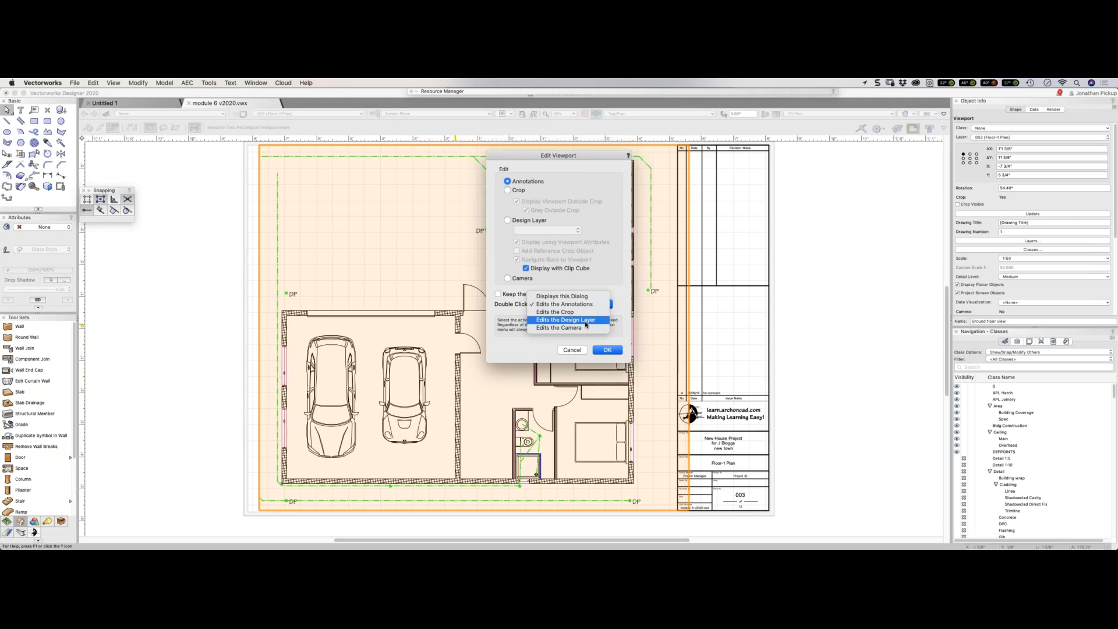
pyautogui.click(584, 304)
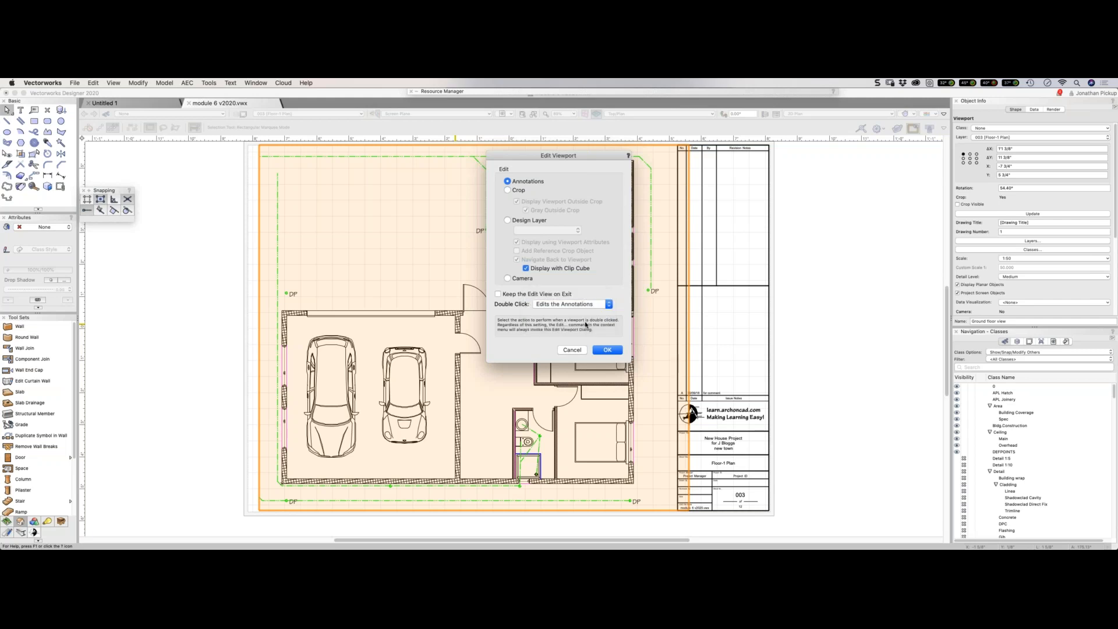
pyautogui.click(608, 350)
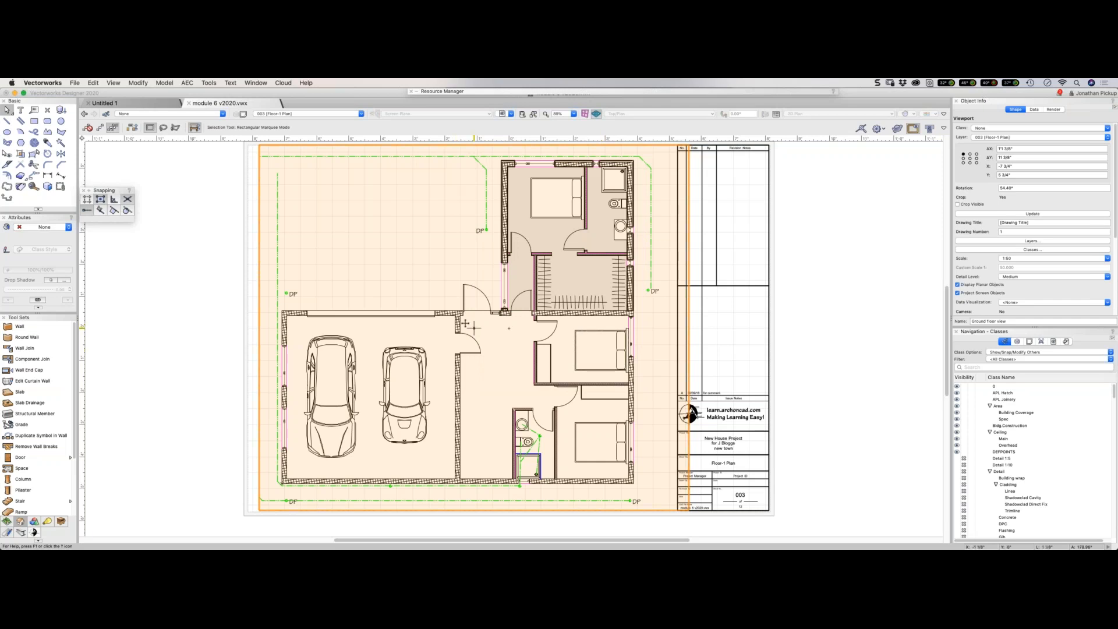
pyautogui.click(460, 306)
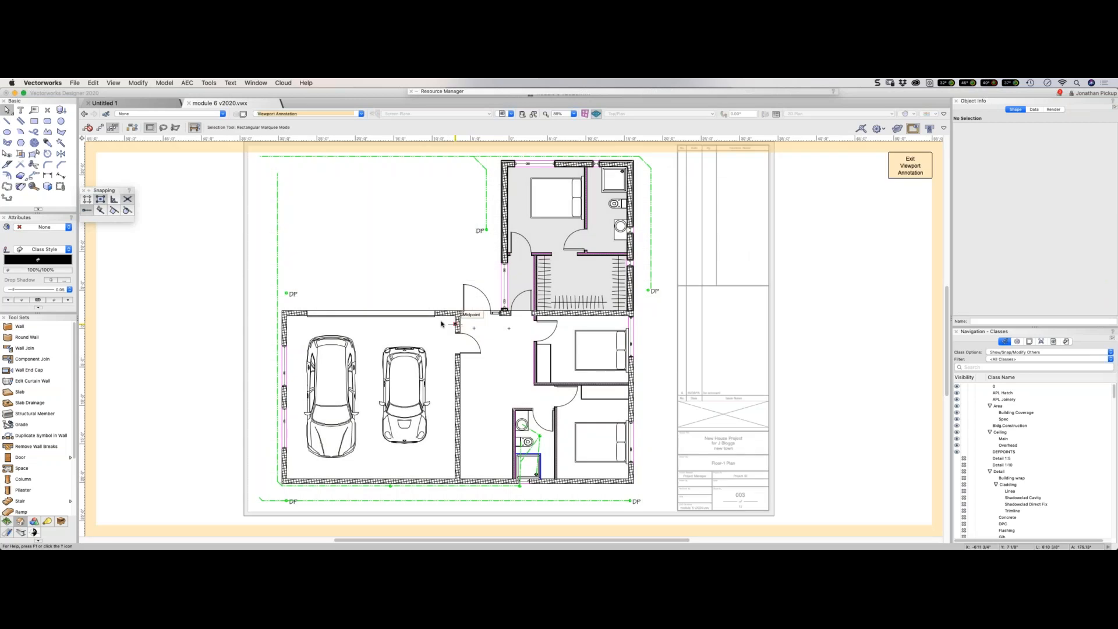
# Look through the tool sets for a tool to mark the revision on the floor plan.
pyautogui.click(20, 532)
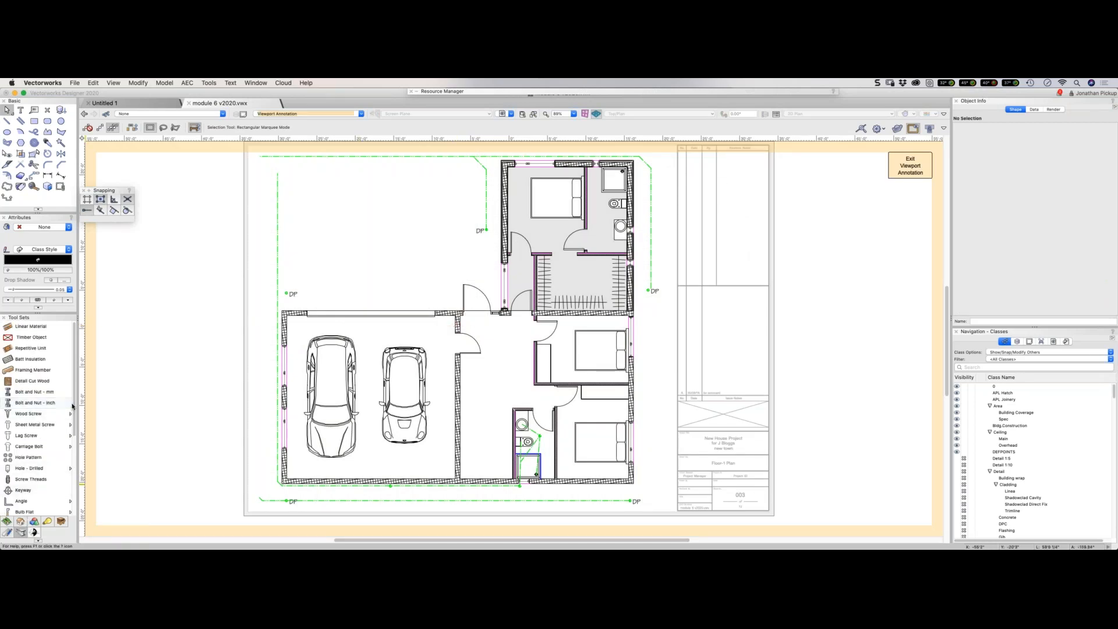
pyautogui.moveTo(73, 406); pyautogui.dragTo(83, 465)
pyautogui.scroll(2, 71, 478)
pyautogui.click(7, 532)
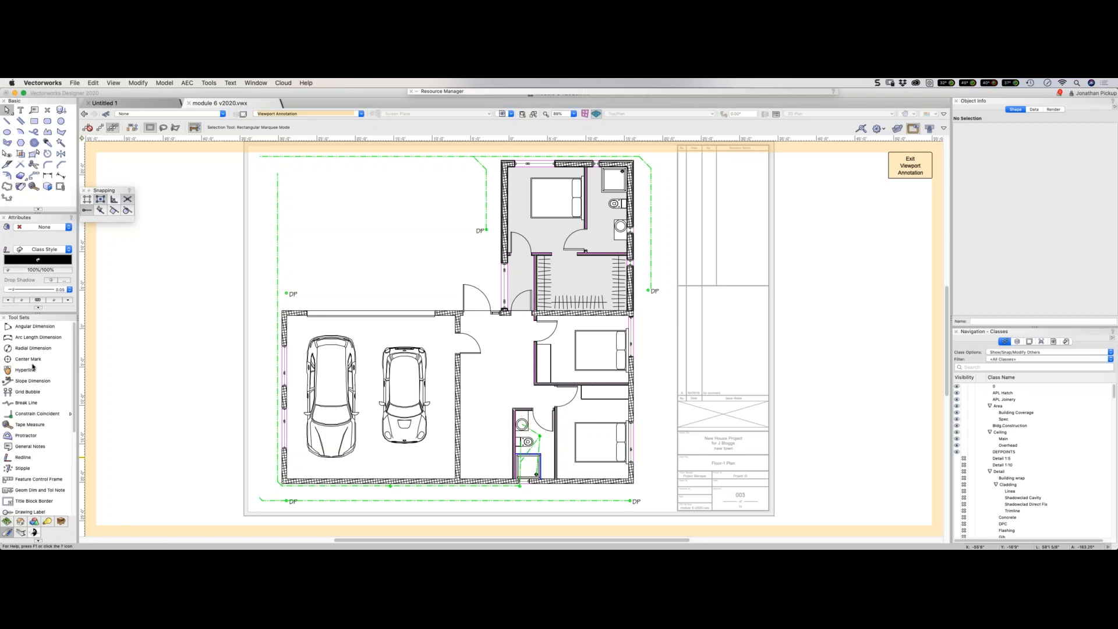
pyautogui.scroll(-5, 32, 367)
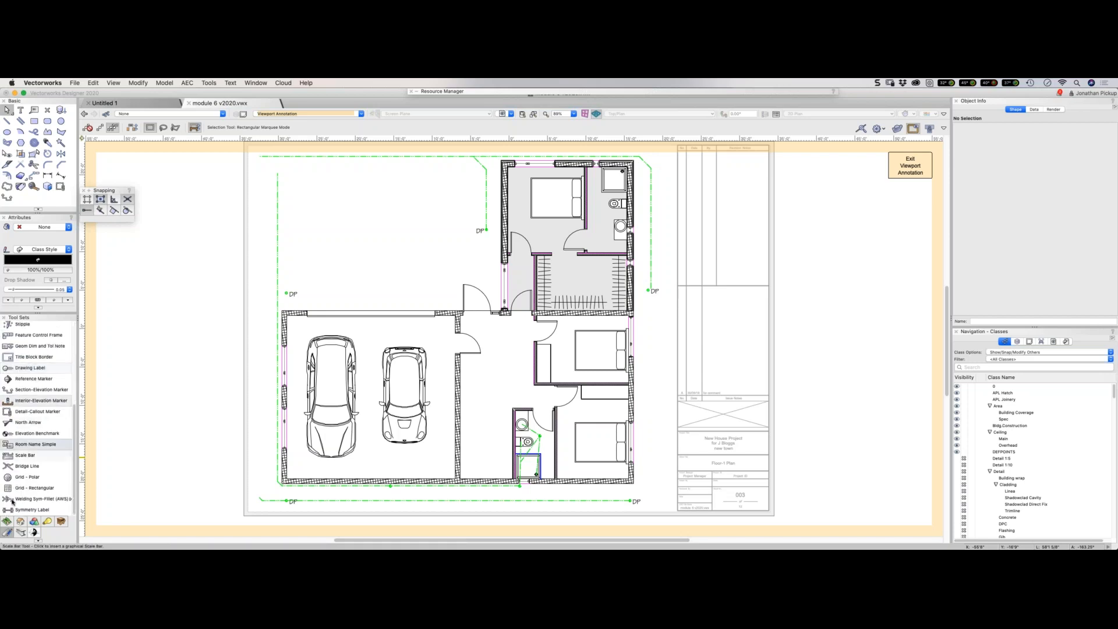
pyautogui.scroll(5, 39, 401)
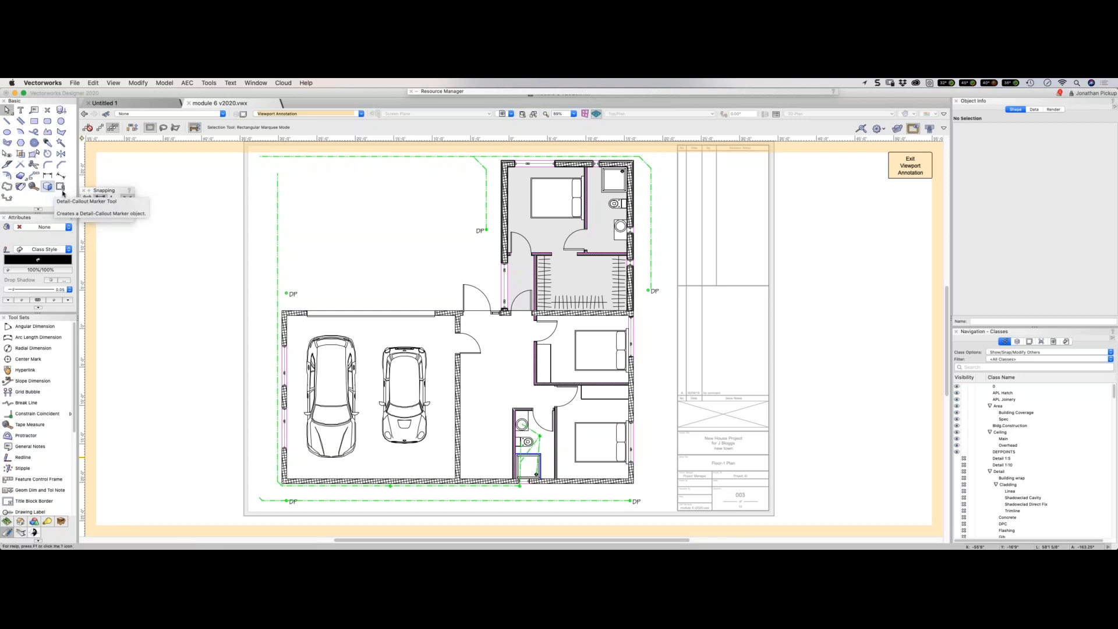
# Try a rectangular revision cloud with Extra Small billows around the new garage door opening, and delete it.
pyautogui.click(7, 187)
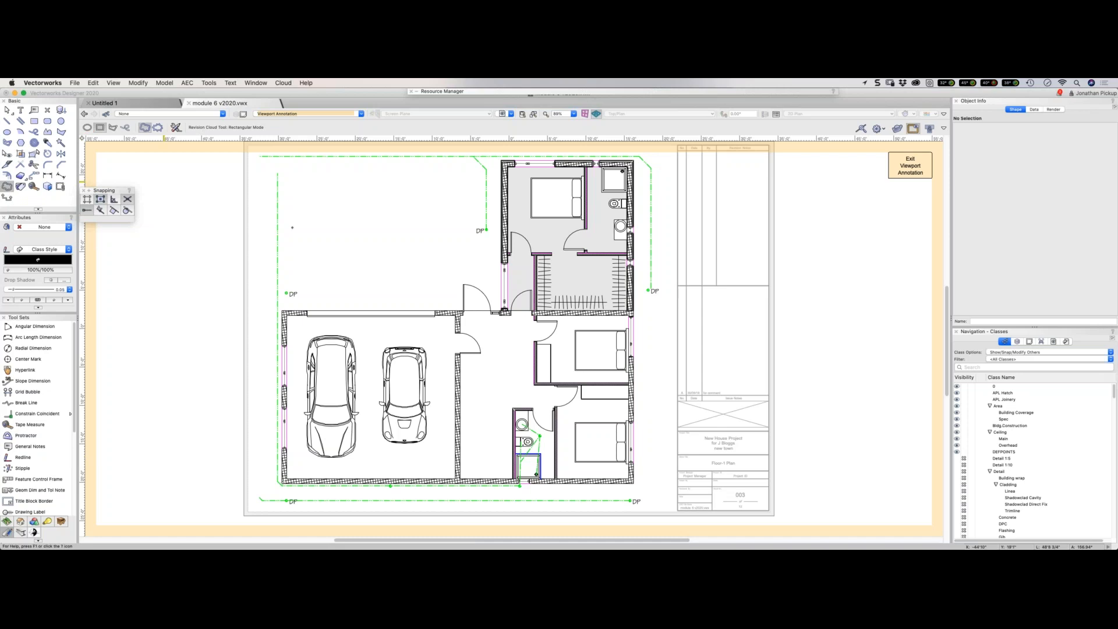
pyautogui.click(171, 128)
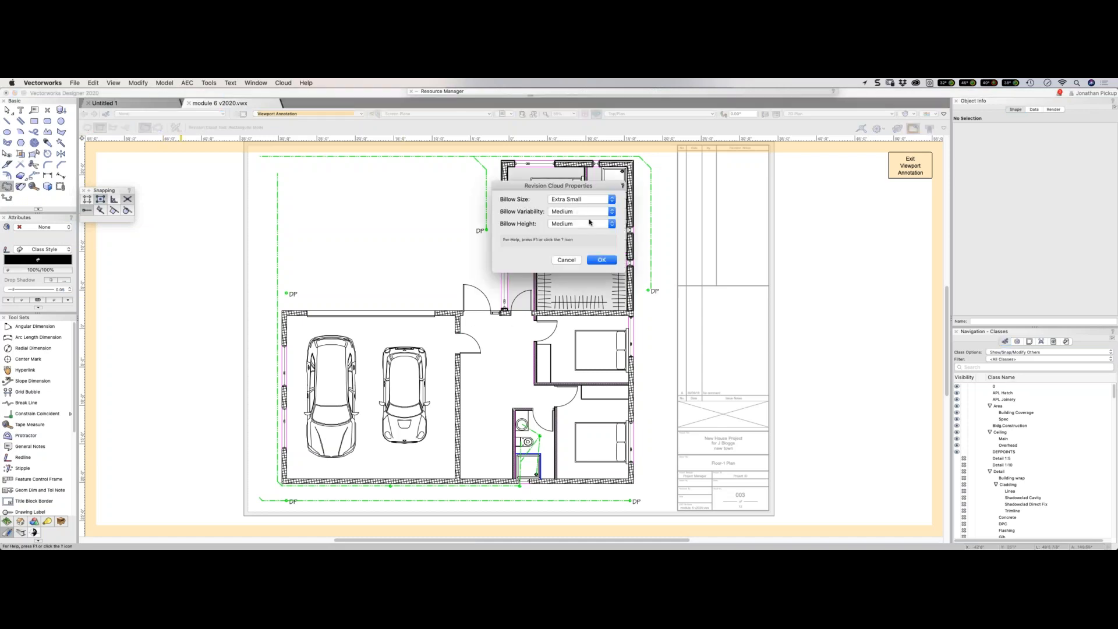
pyautogui.click(602, 260)
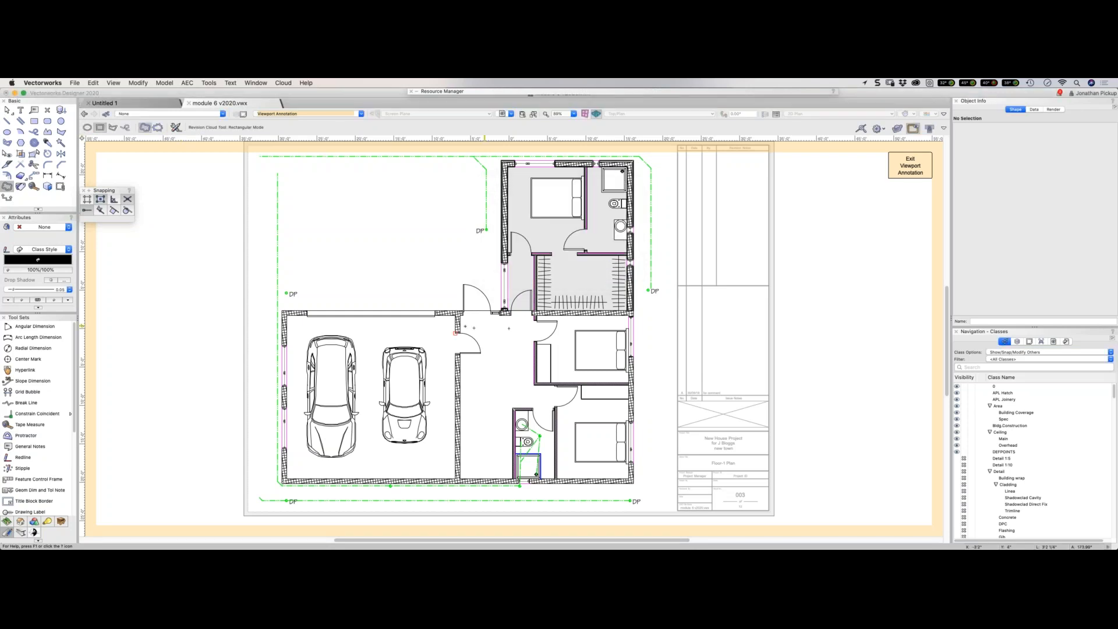
pyautogui.click(446, 326)
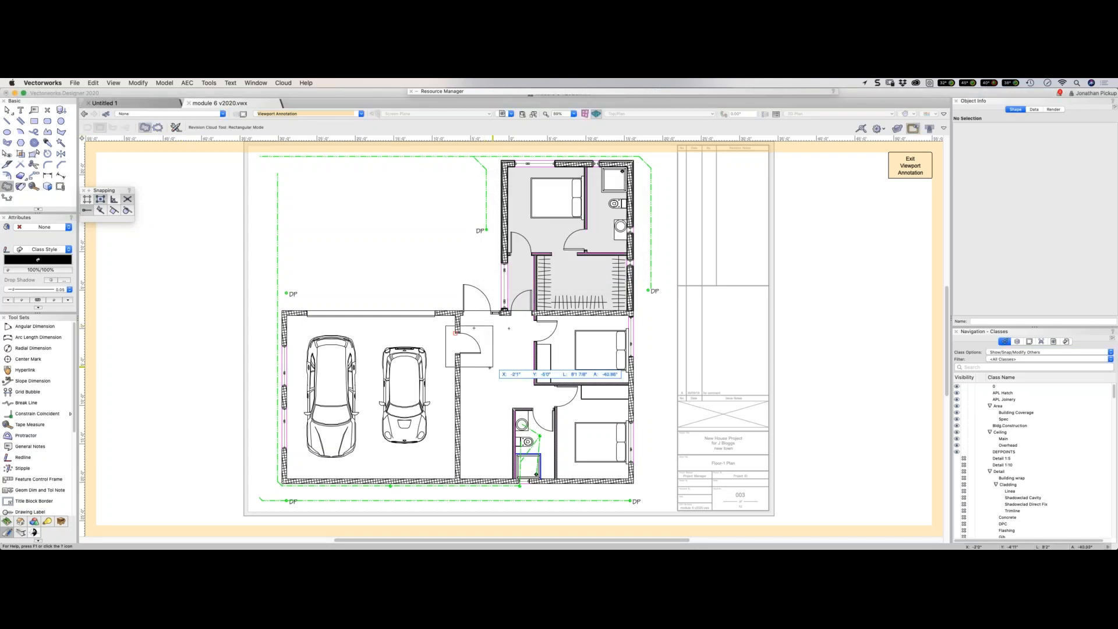
pyautogui.click(490, 367)
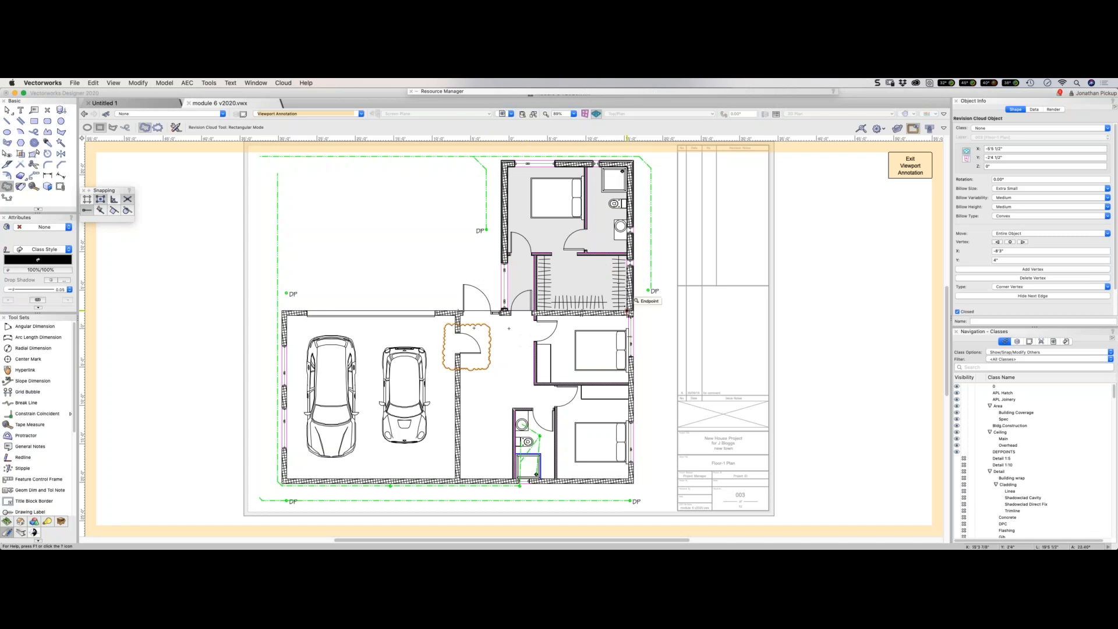
pyautogui.press('Delete')
# Draw a rectangular revision cloud with Small billow size around the new door between the garage and the hallway.
pyautogui.click(175, 130)
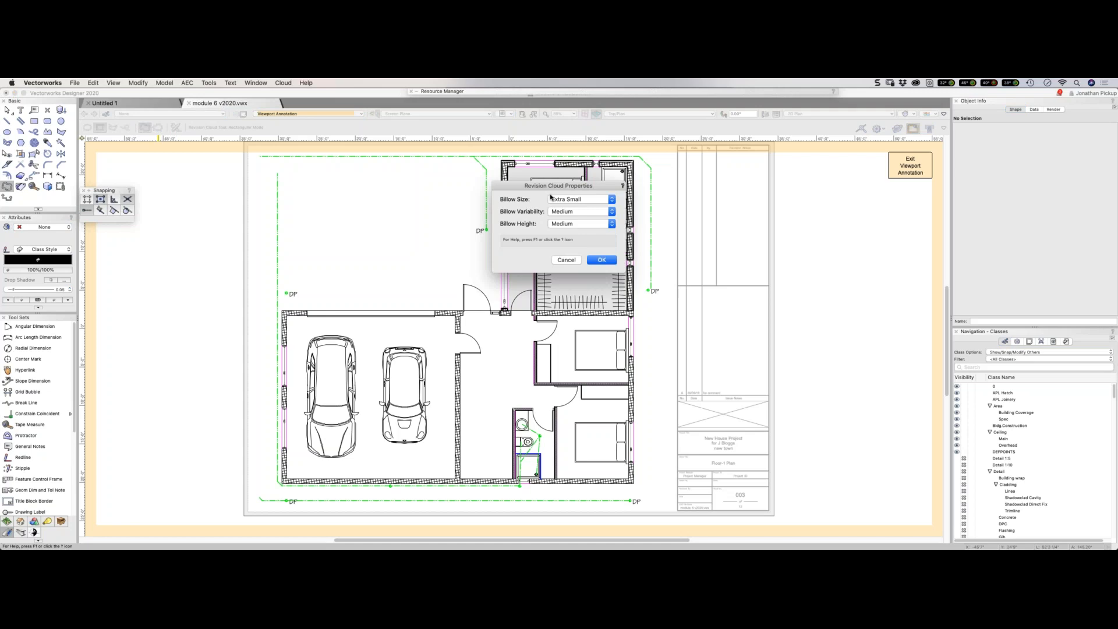
pyautogui.press('Return')
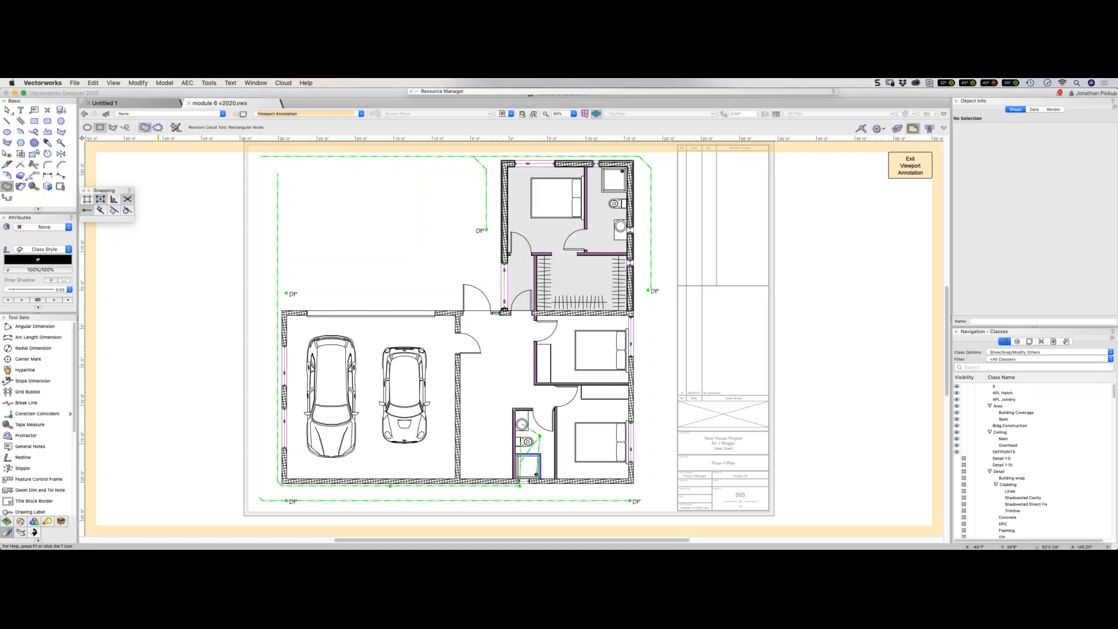
pyautogui.click(440, 324)
pyautogui.click(488, 368)
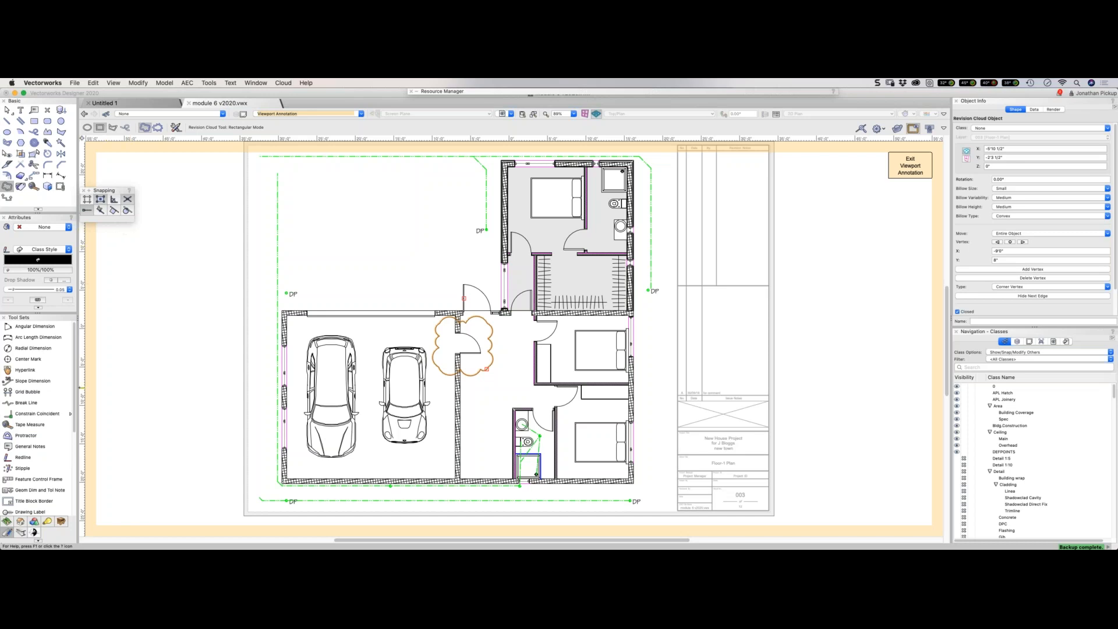
# Choose the Revision Marker Triangle style from the Revision Marker library for the Data Tag tool, replacing the existing symbol definition.
pyautogui.scroll(-1, 75, 396)
pyautogui.moveTo(76, 396); pyautogui.dragTo(69, 457)
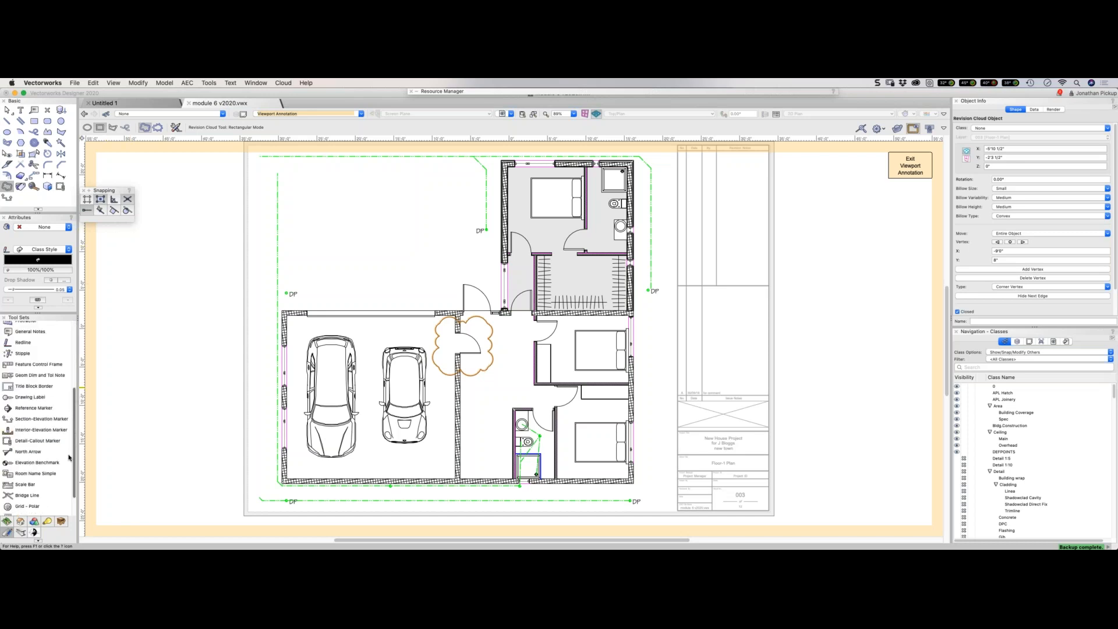
pyautogui.scroll(-2, 68, 457)
pyautogui.scroll(2, 75, 419)
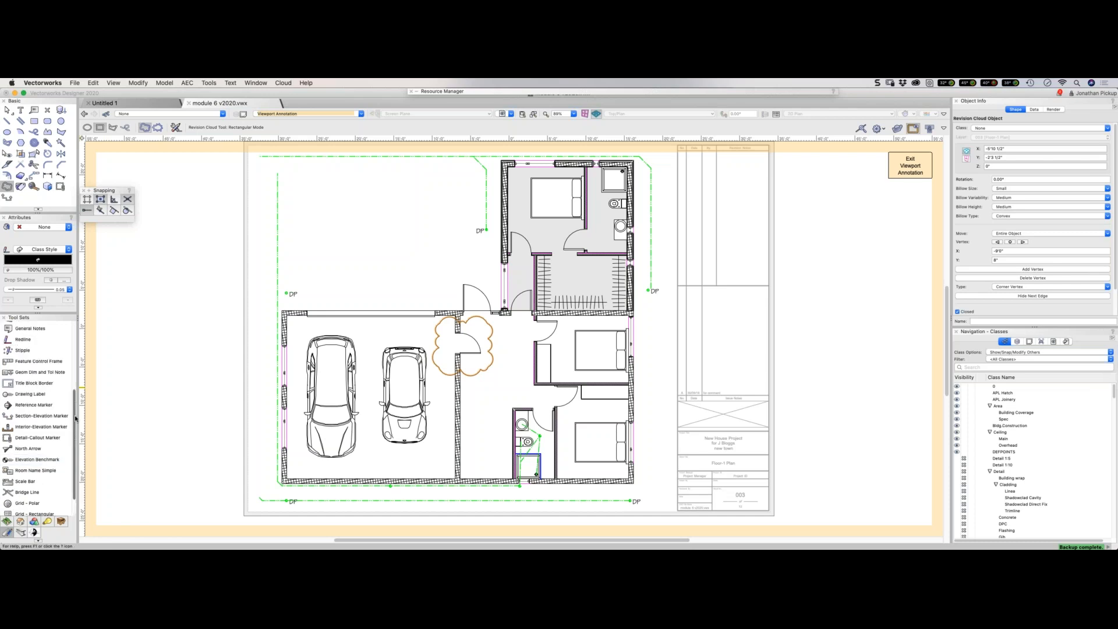
pyautogui.moveTo(76, 418); pyautogui.dragTo(82, 342)
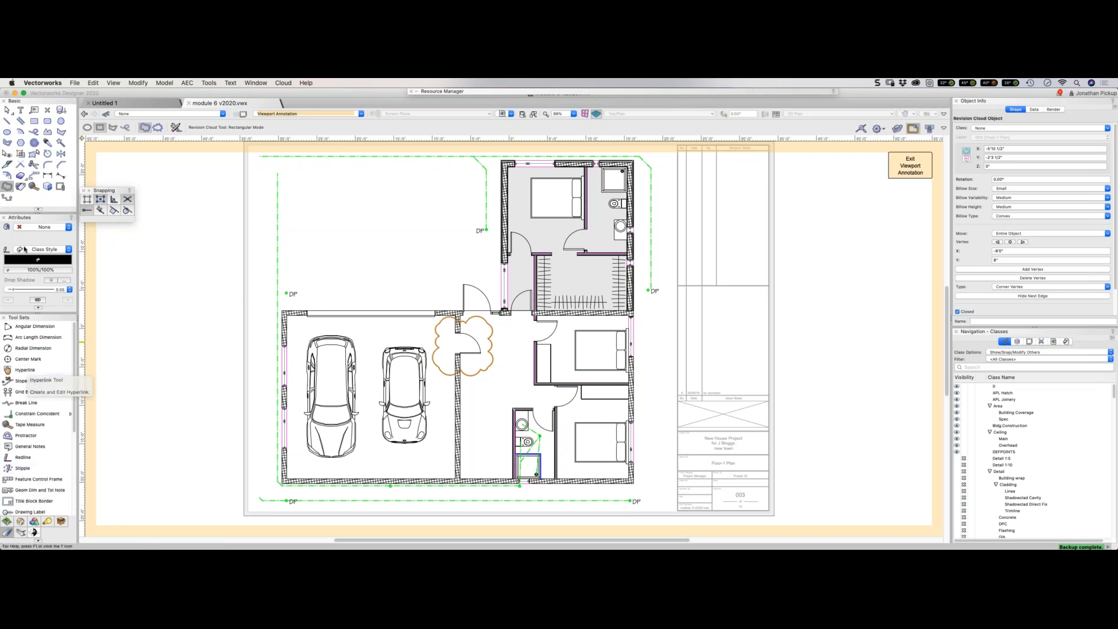
pyautogui.click(19, 187)
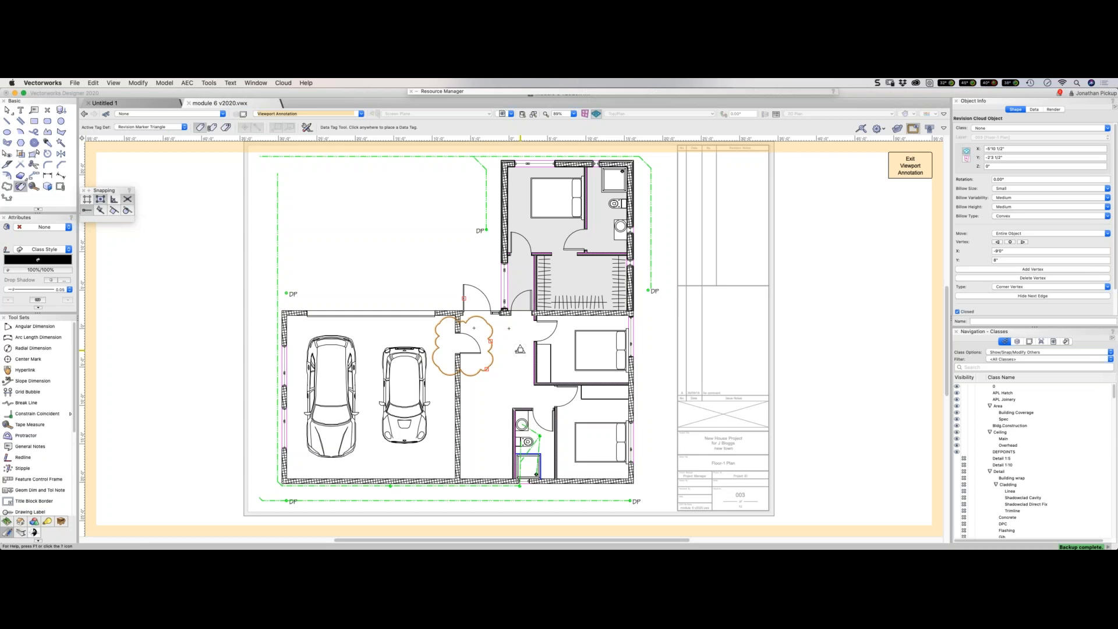
pyautogui.click(155, 128)
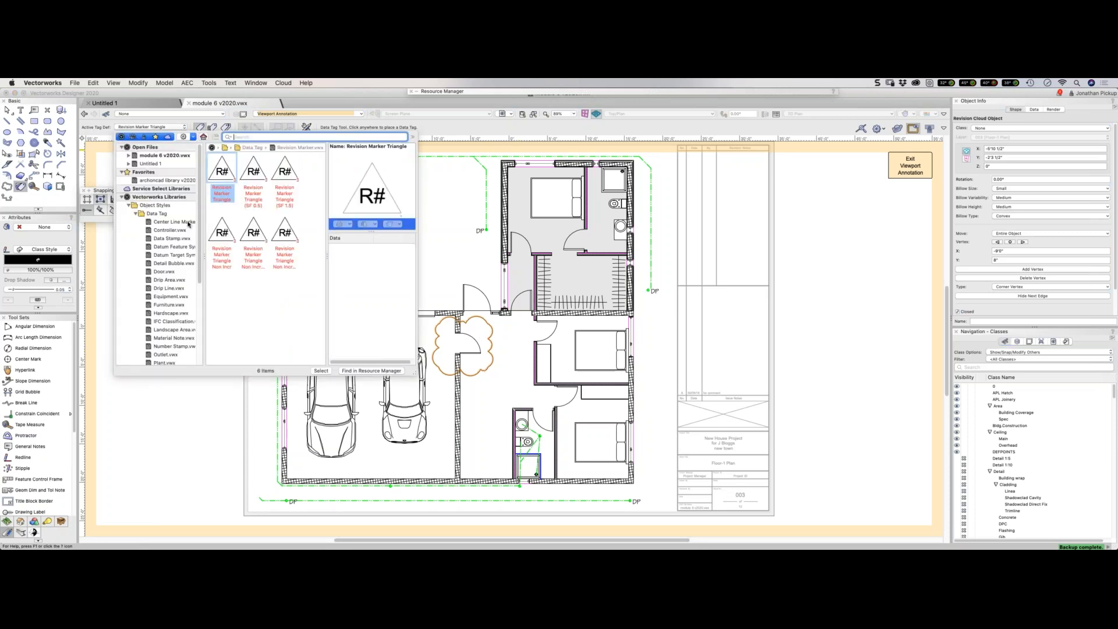
pyautogui.scroll(-5, 175, 245)
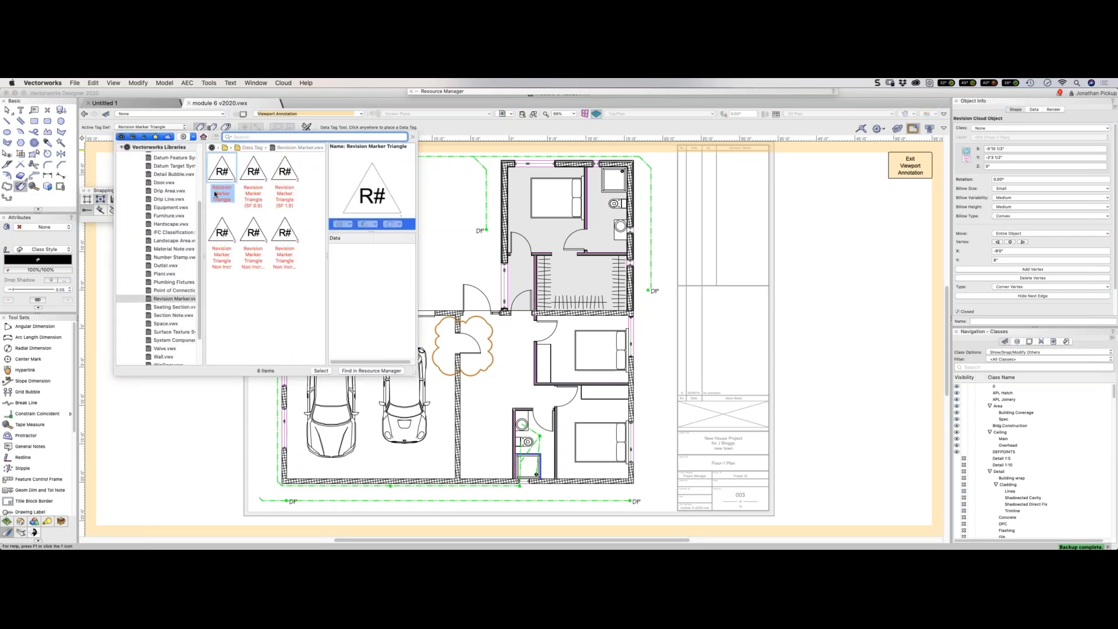
pyautogui.click(223, 179)
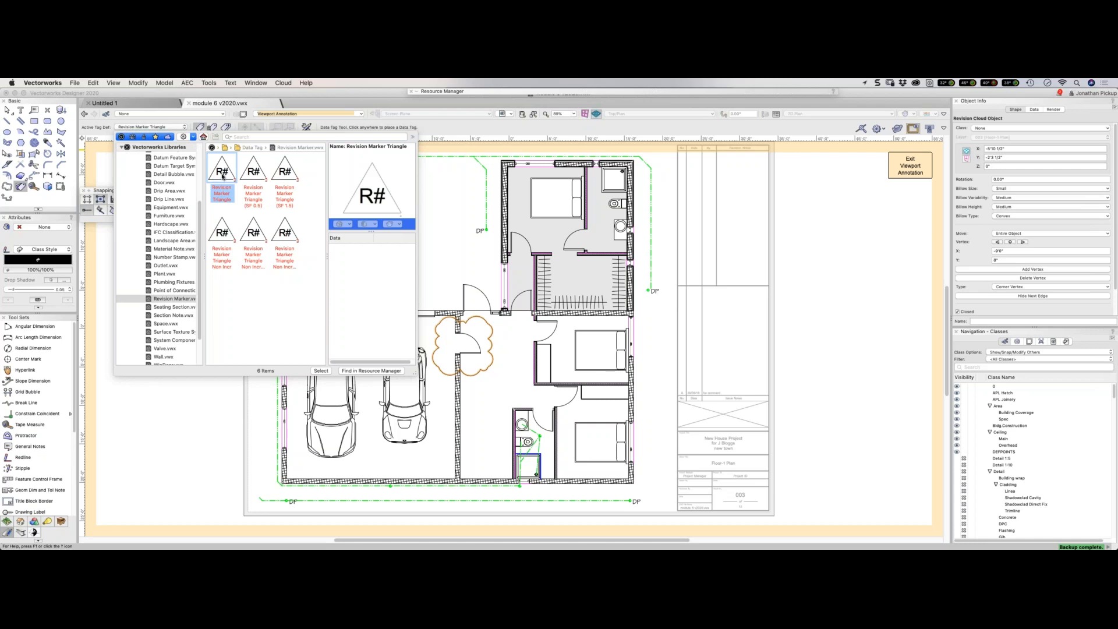
pyautogui.click(321, 371)
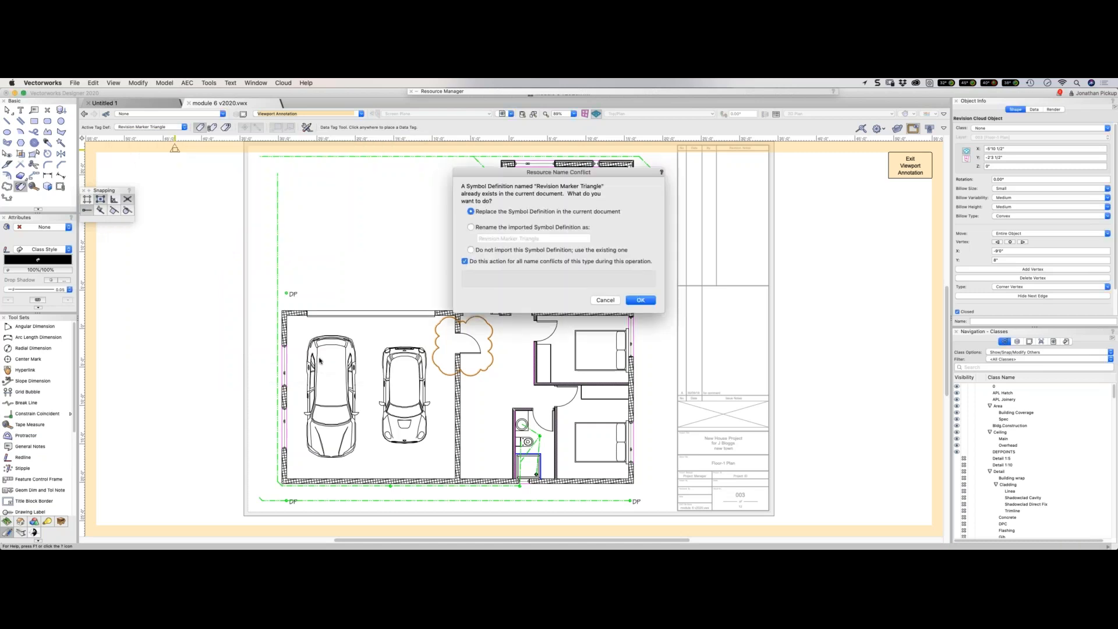
pyautogui.click(642, 300)
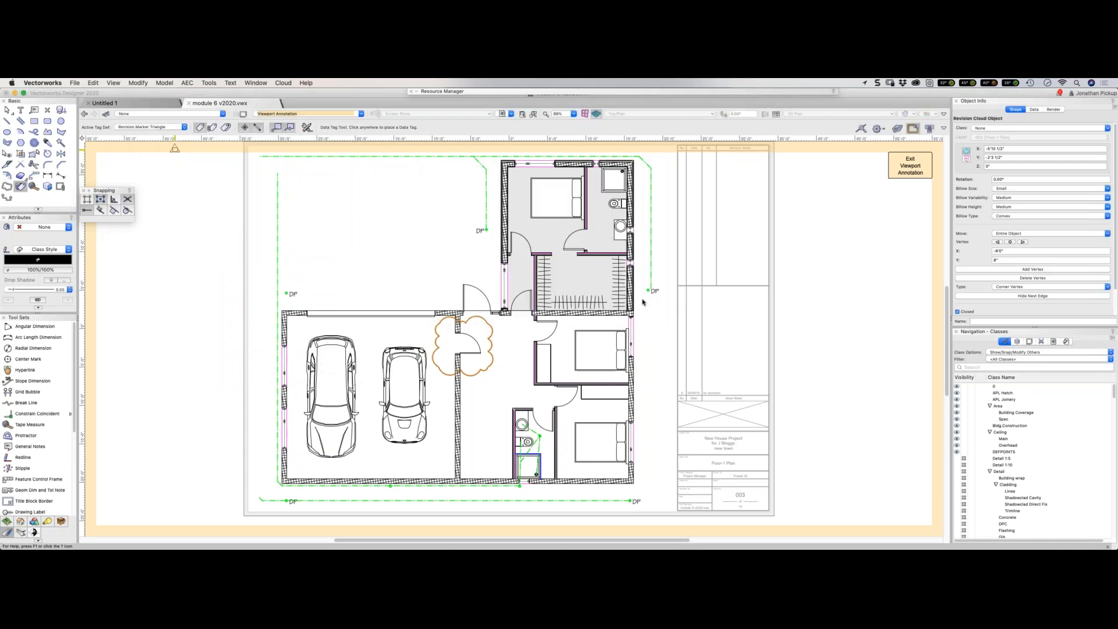
# Tag the revision cloud with a revision marker triangle, and move the marker inside the cloud just below the new door.
pyautogui.click(492, 364)
pyautogui.click(478, 382)
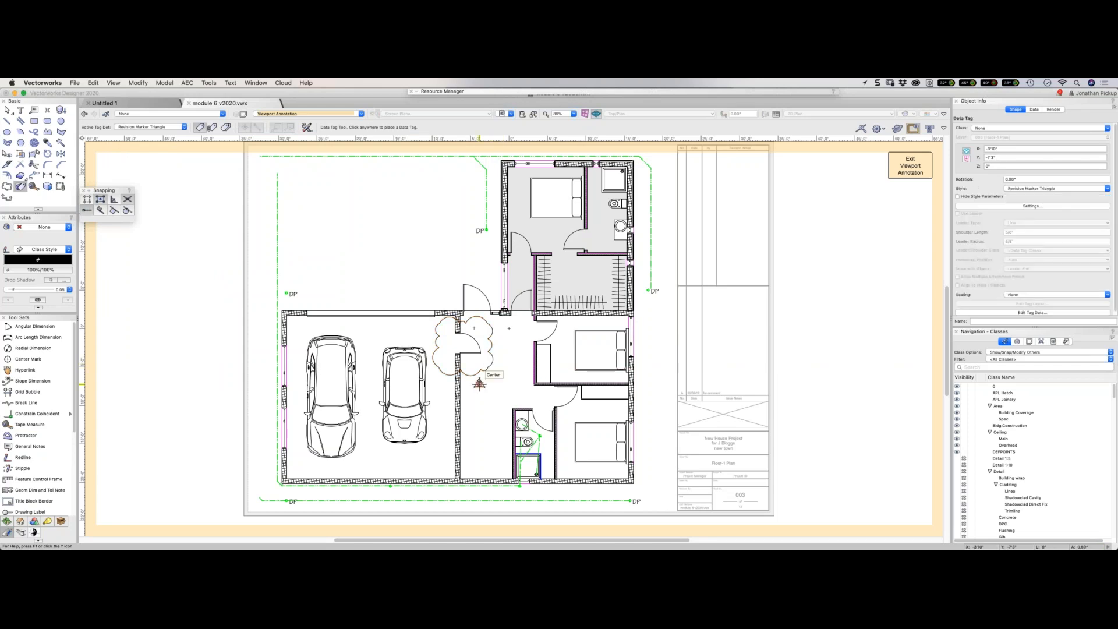
pyautogui.press('x')
pyautogui.scroll(8, 478, 380)
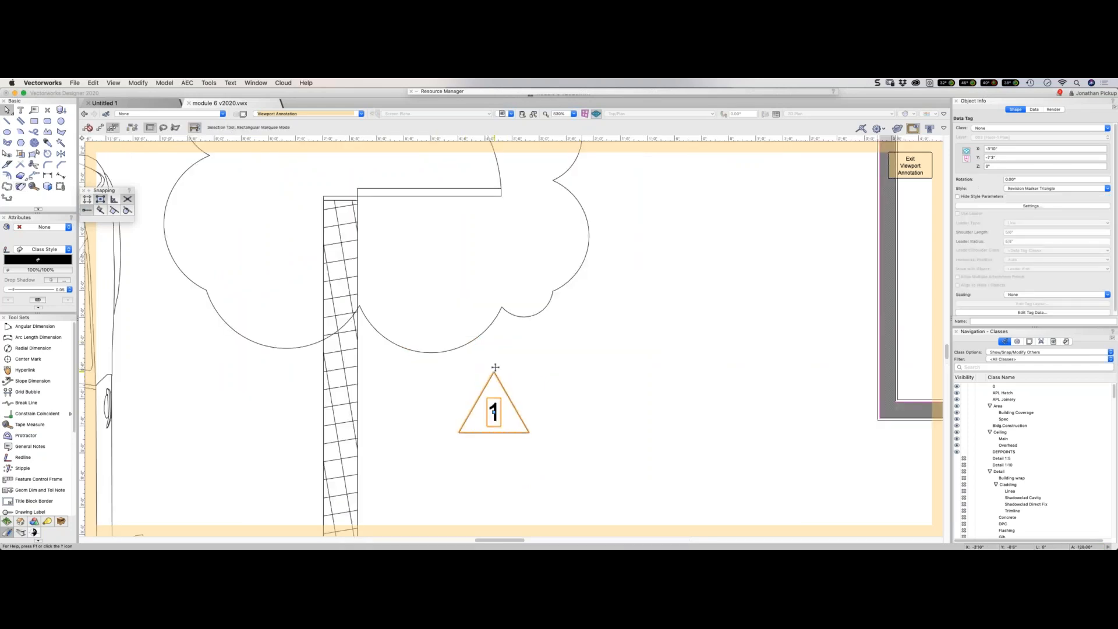
pyautogui.moveTo(494, 378); pyautogui.dragTo(423, 229)
pyautogui.scroll(-4, 443, 237)
pyautogui.scroll(-1, 443, 237)
pyautogui.moveTo(525, 249); pyautogui.dragTo(499, 327, button='middle')
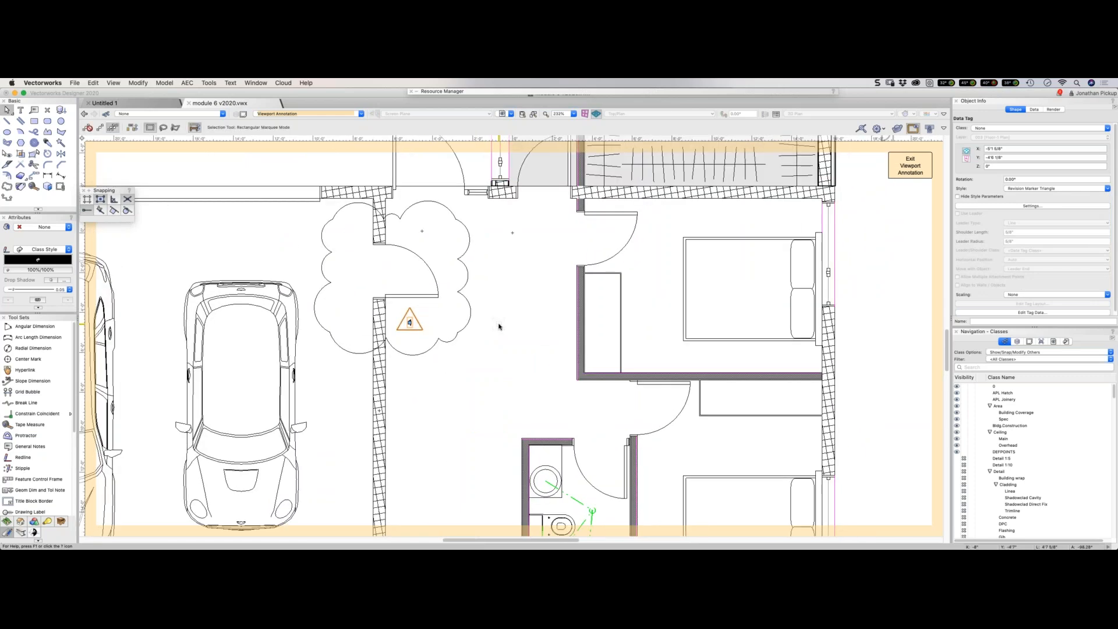
pyautogui.scroll(-1, 499, 326)
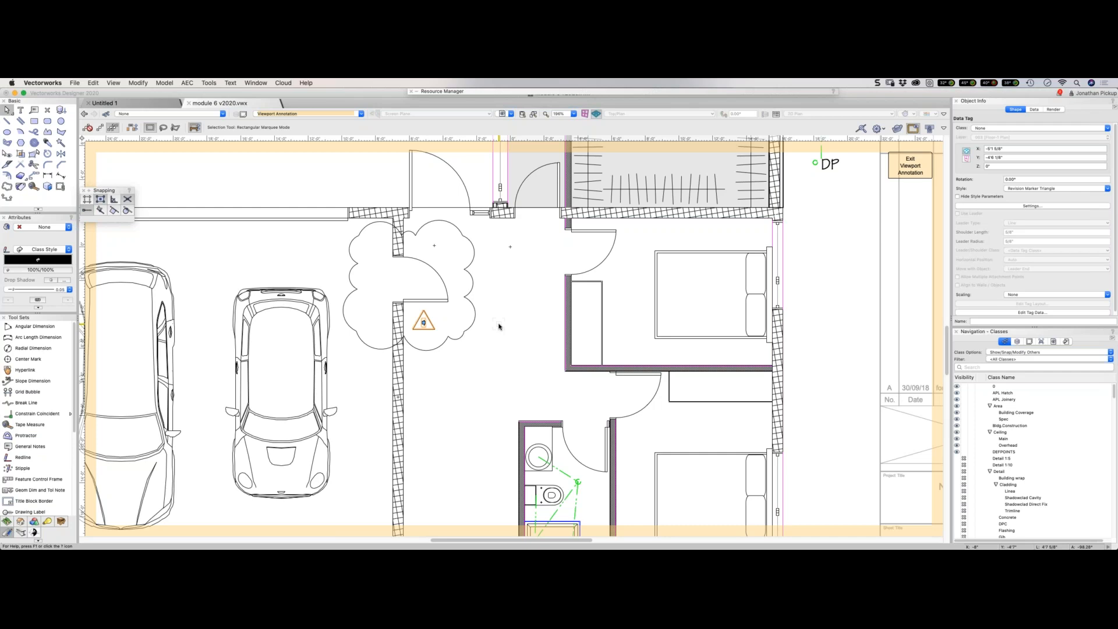
pyautogui.scroll(-4, 499, 327)
pyautogui.click(472, 315)
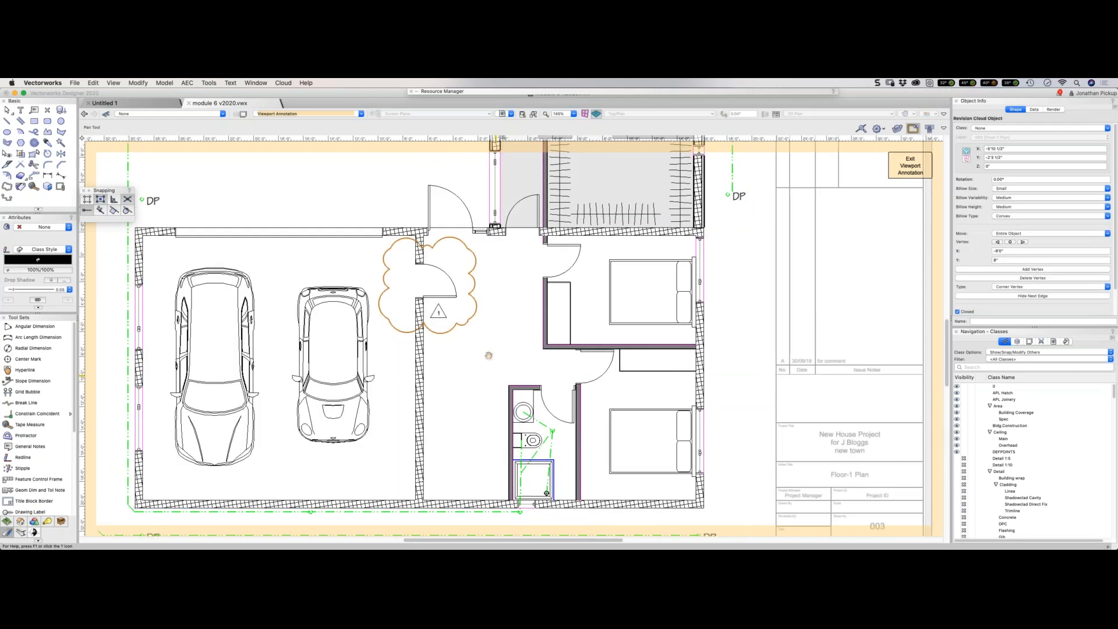
pyautogui.scroll(2, 485, 322)
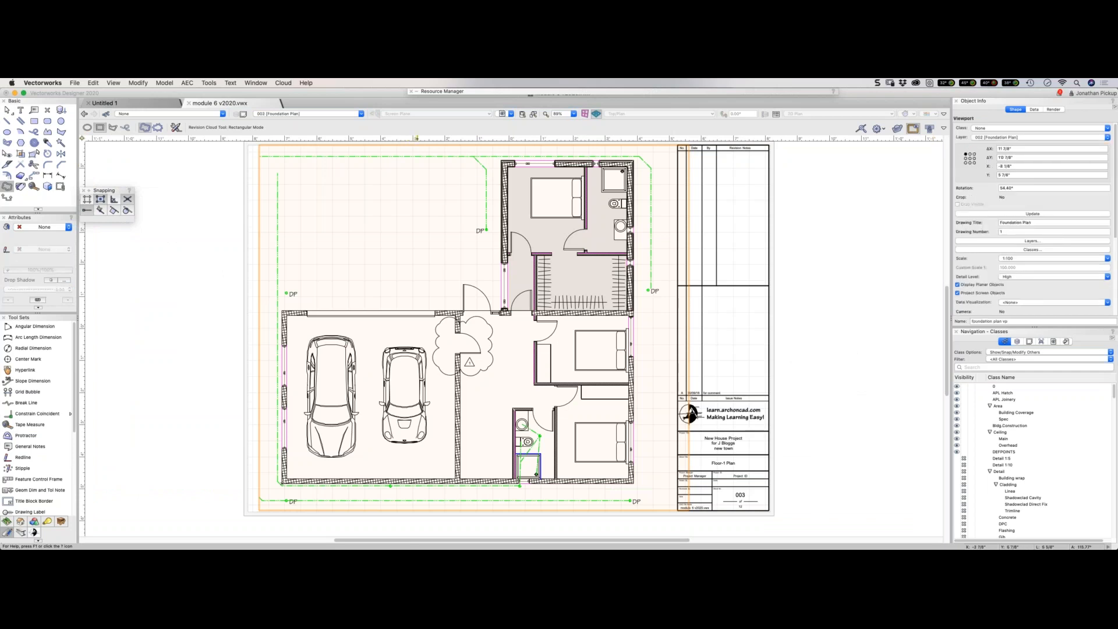
# Check the neighbouring sheets for other plans affected by the new door, and go to the Site Plan sheet 001.
pyautogui.press('super+Down')
pyautogui.press('super+Down')
pyautogui.press('super+Down')
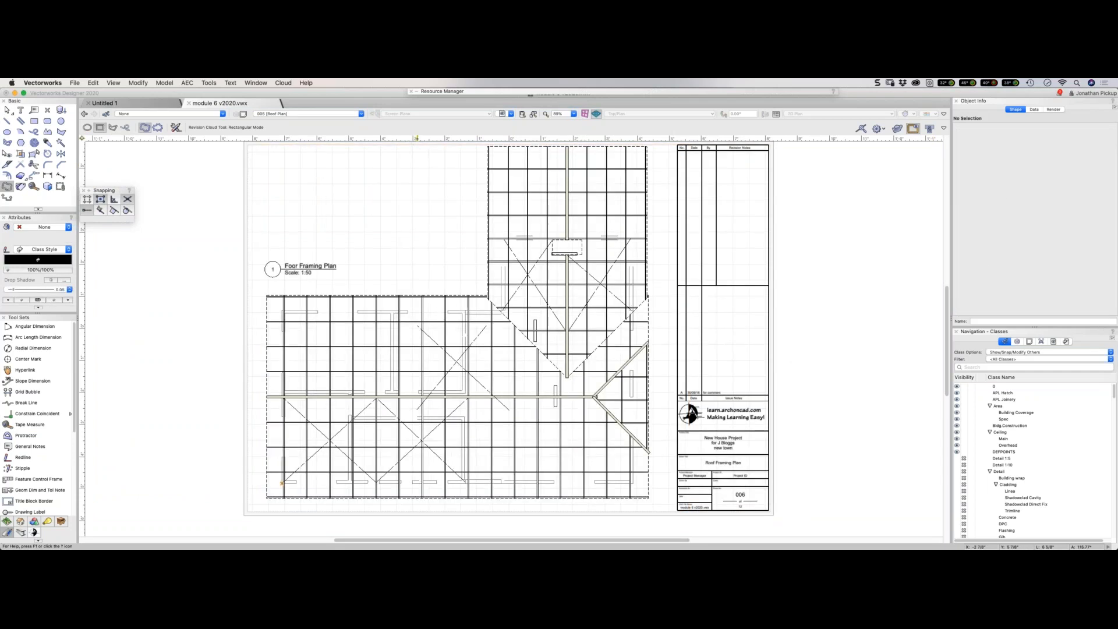
pyautogui.press('super+Up')
pyautogui.press('super+Up')
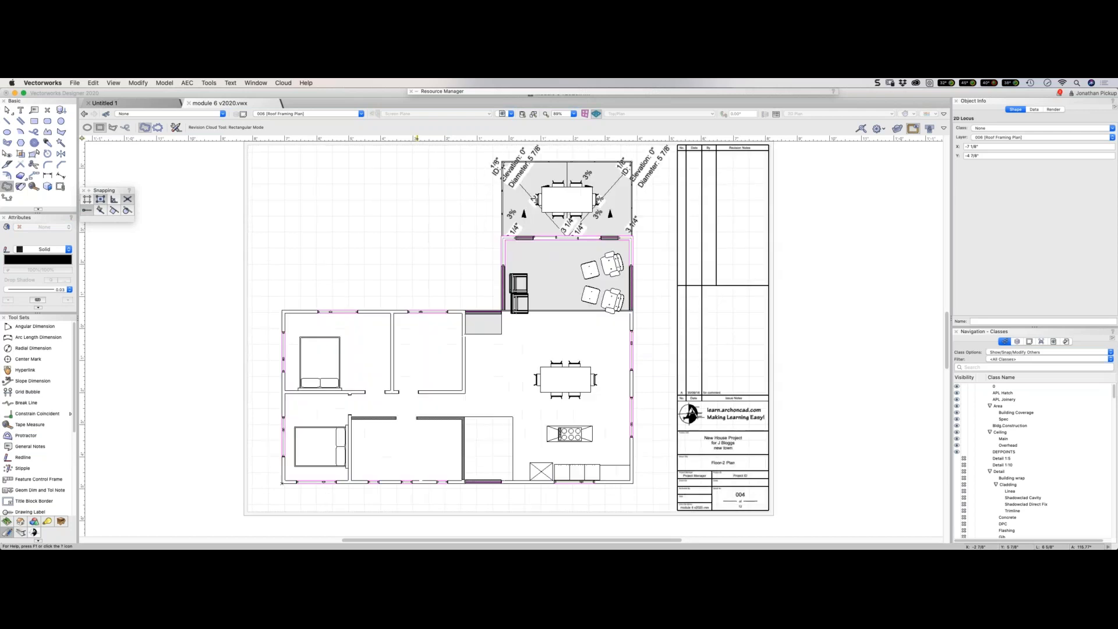
pyautogui.press('super+Up')
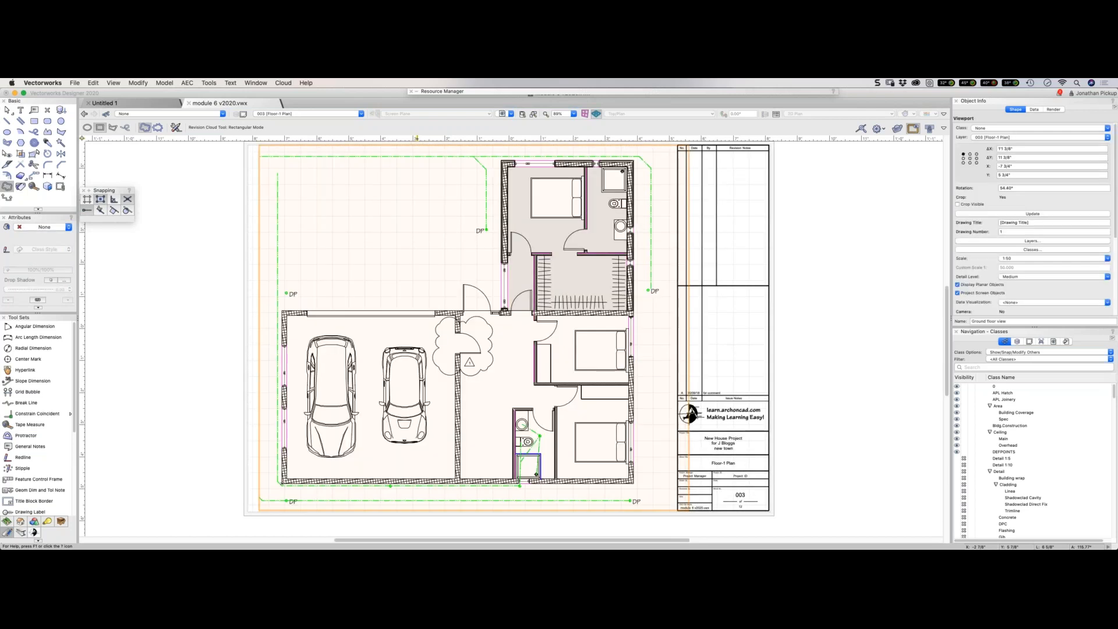
pyautogui.press('super+Up')
pyautogui.press('super+Up')
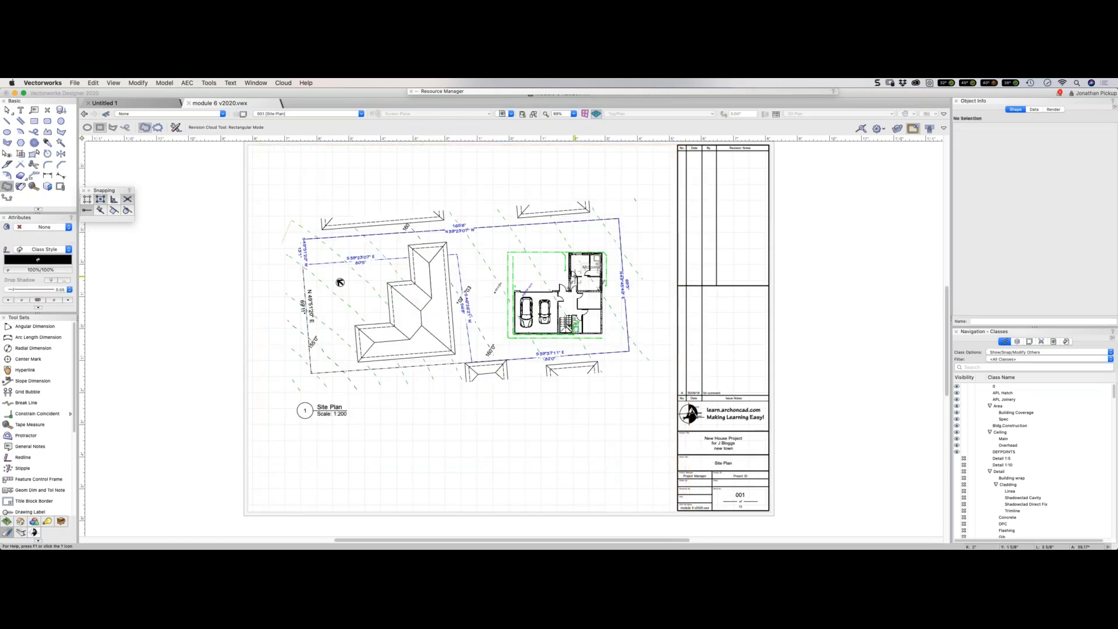
# Enter the Site Plan viewport's annotations and draw a rectangular revision cloud with Small billows around the new door beside the garage.
pyautogui.press('x')
pyautogui.doubleClick(572, 280)
pyautogui.scroll(5, 569, 283)
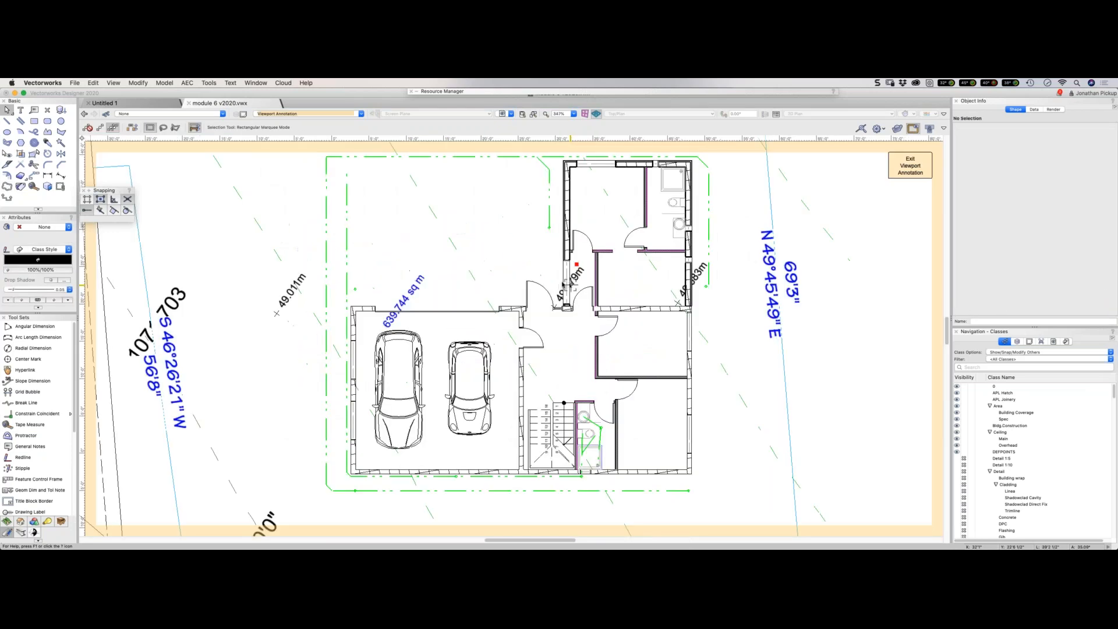
pyautogui.click(7, 187)
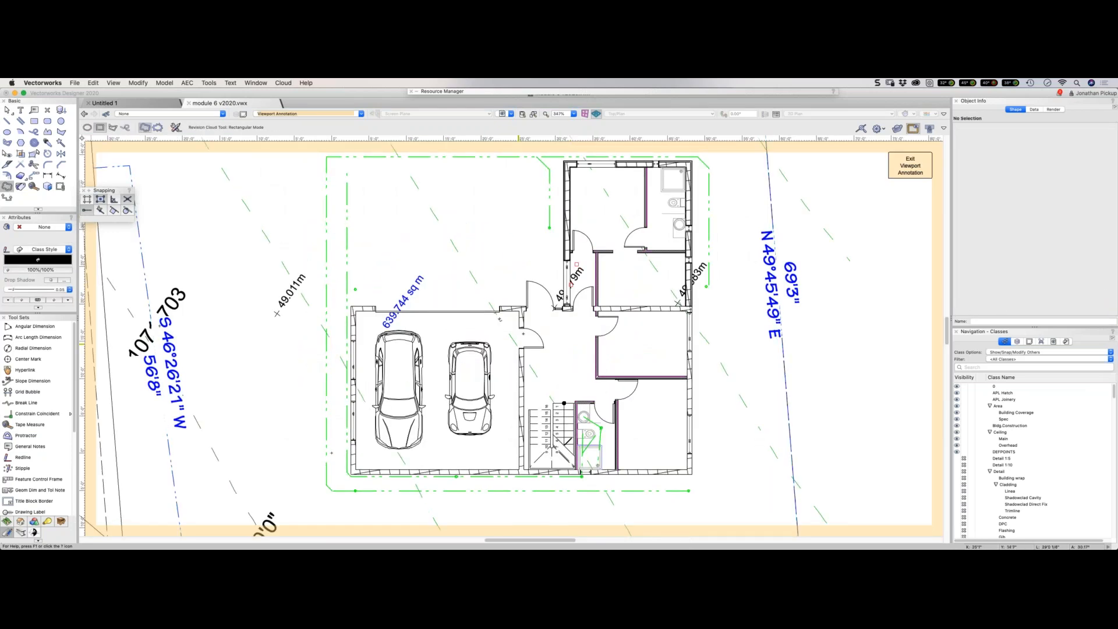
pyautogui.click(504, 324)
pyautogui.click(558, 355)
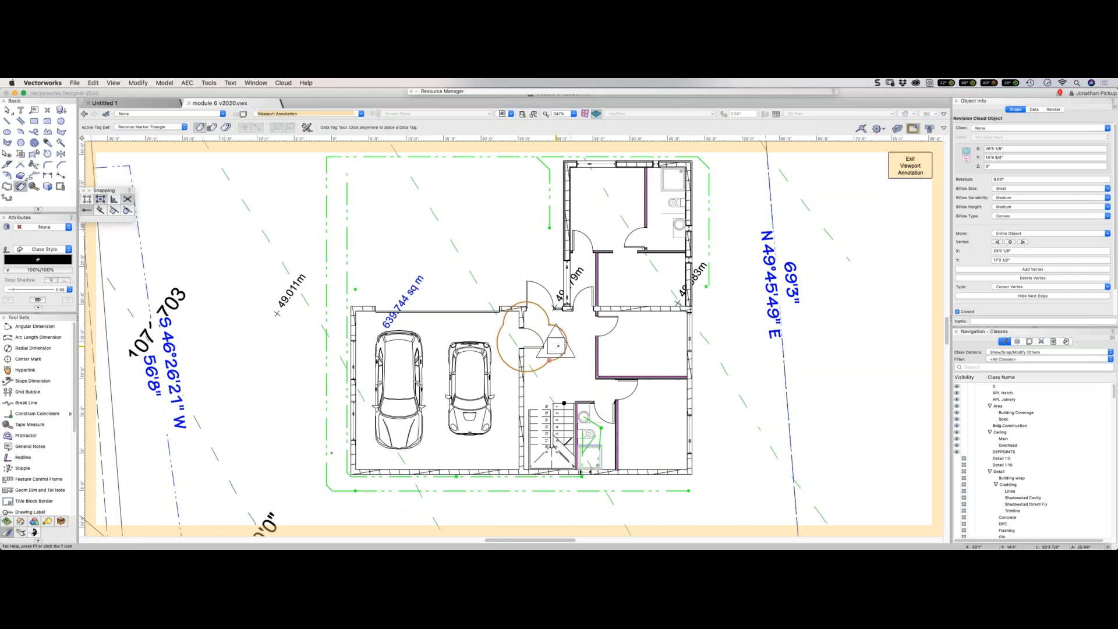
# Try a Revision Marker Triangle tag on the site plan's revision cloud, remove the tag, and leave the viewport annotations.
pyautogui.click(561, 354)
pyautogui.press('x')
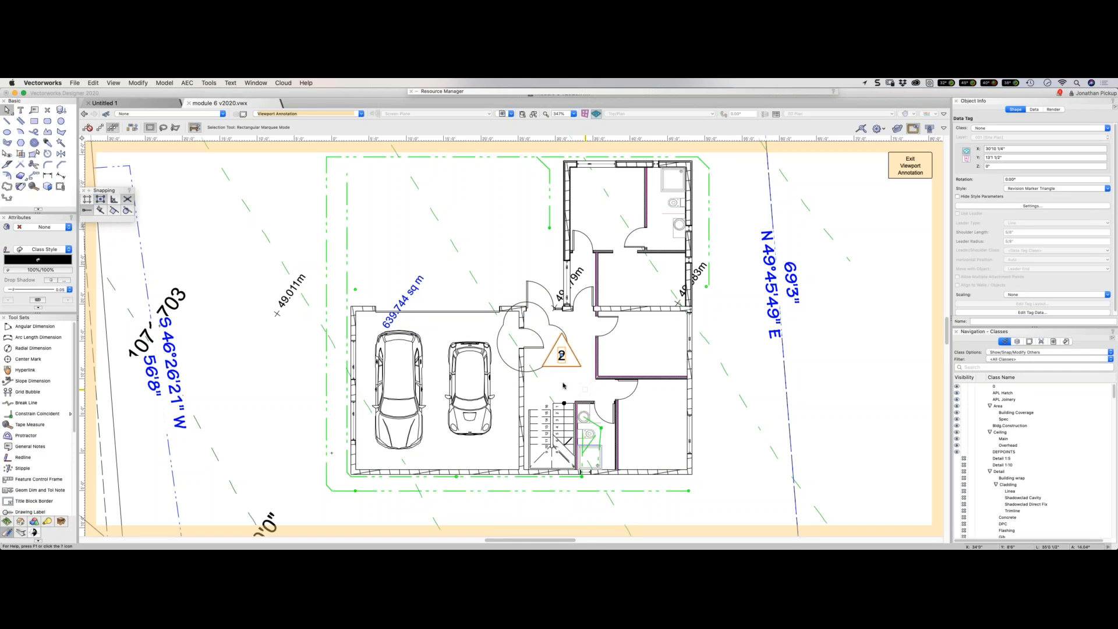
pyautogui.click(562, 356)
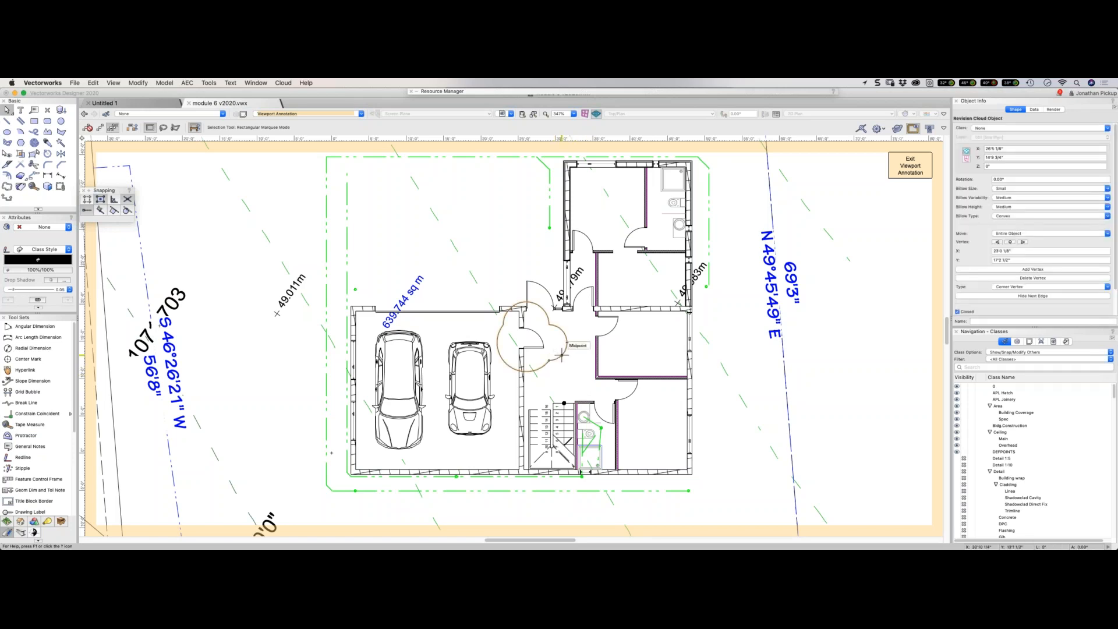
pyautogui.press('Delete')
pyautogui.click(910, 166)
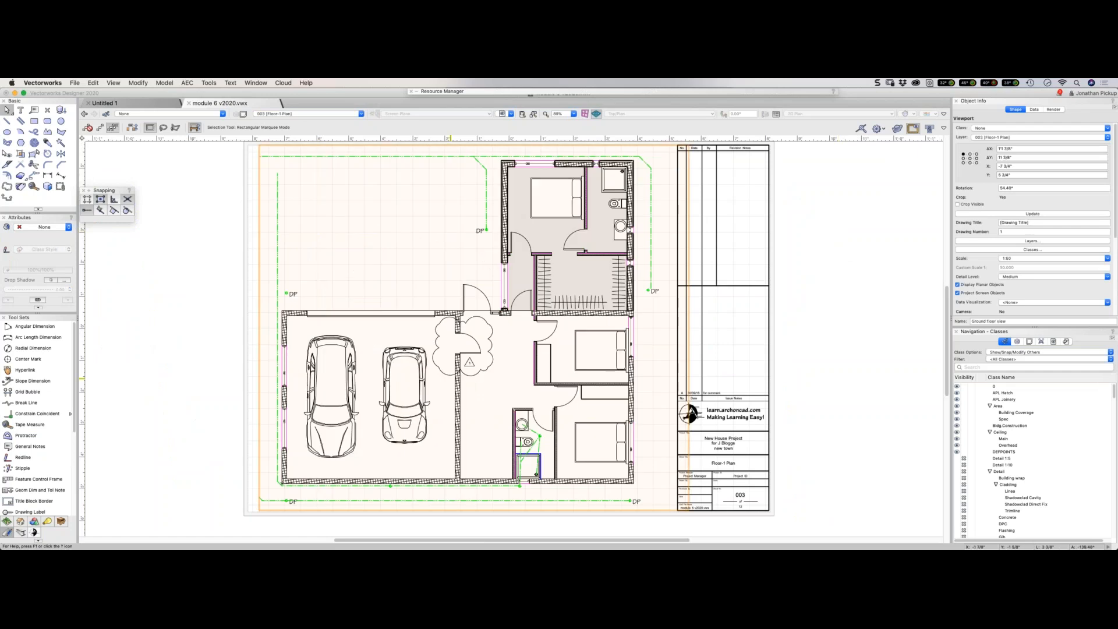
# Enter the annotations of the Floor-1 Plan viewport on sheet 003 and select the revision marker inside the cloud.
pyautogui.doubleClick(442, 371)
pyautogui.scroll(5, 480, 360)
pyautogui.click(447, 381)
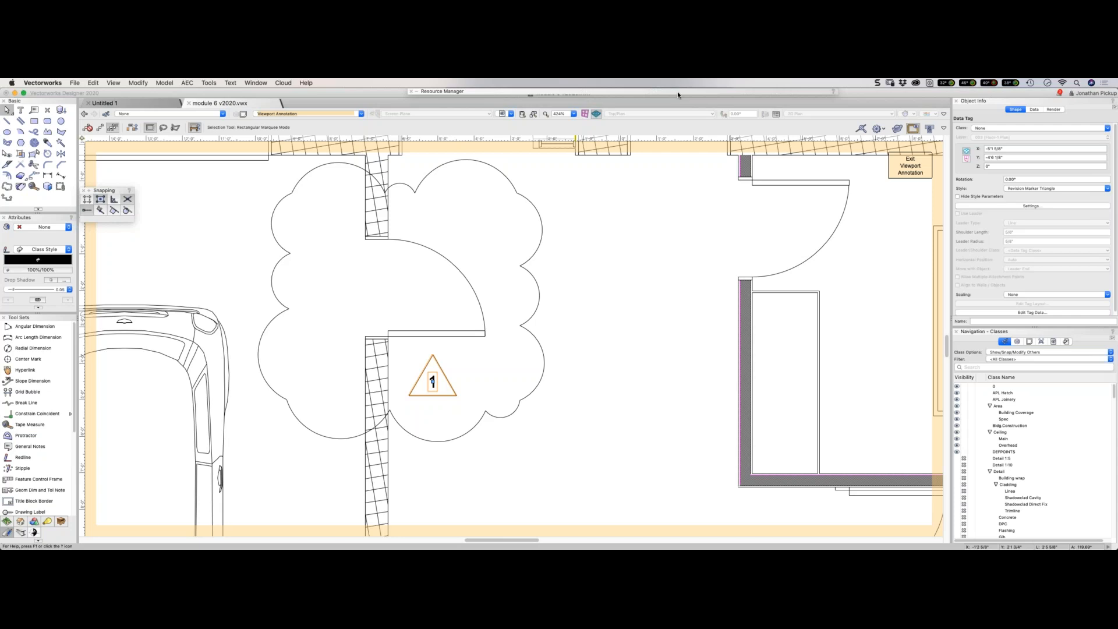
# Show the Data Tag Styles folder of module 6 v2020.vwx in the Resource Manager.
pyautogui.moveTo(677, 95)
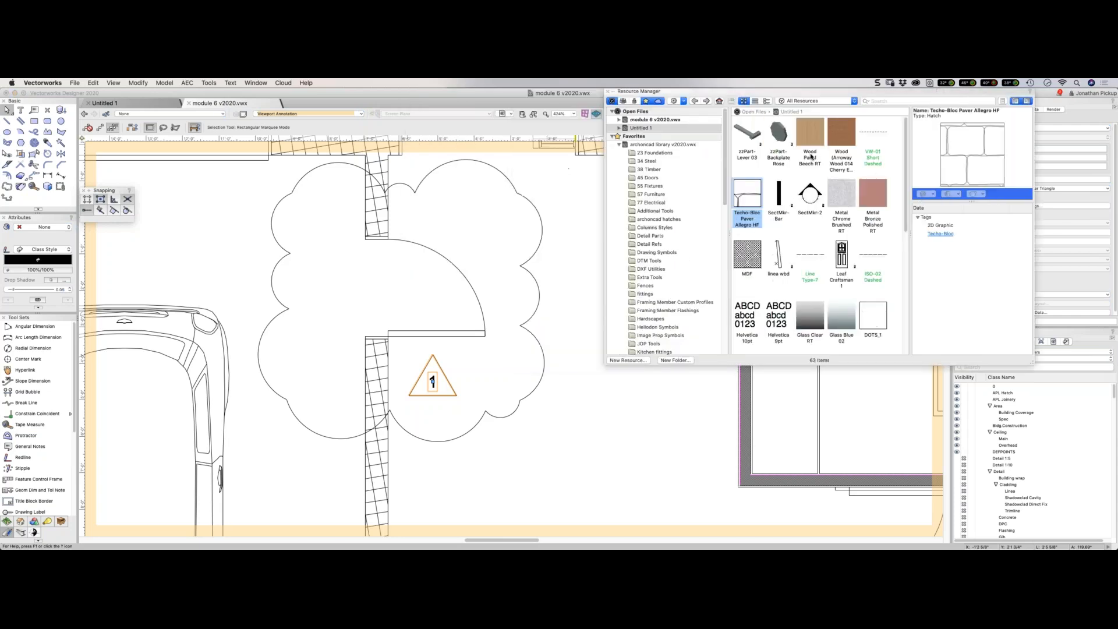
pyautogui.click(678, 120)
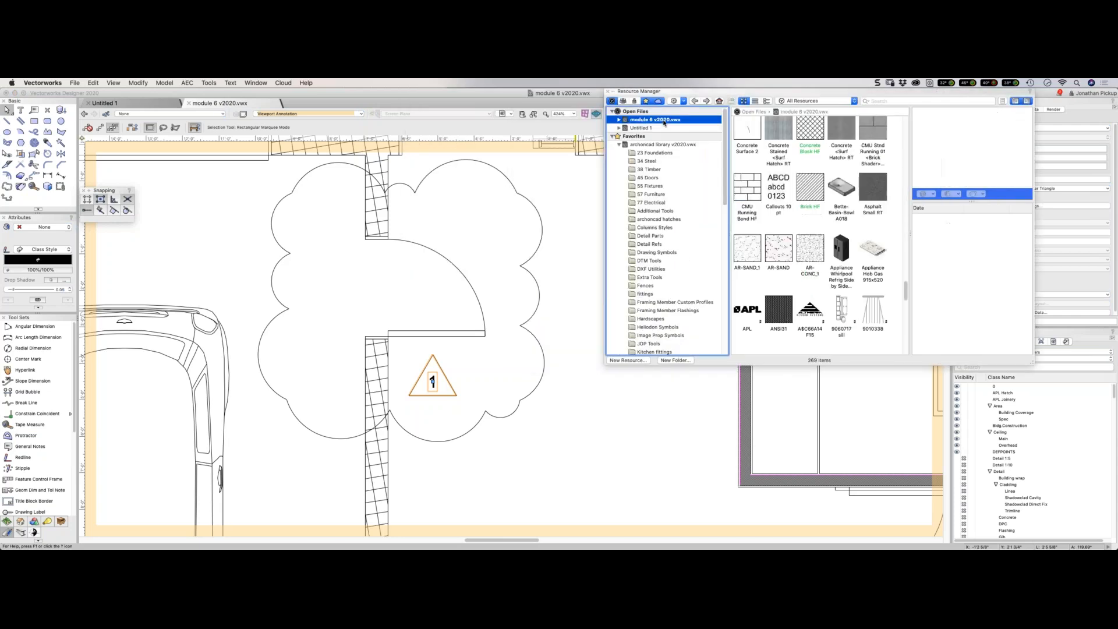
pyautogui.scroll(5, 797, 140)
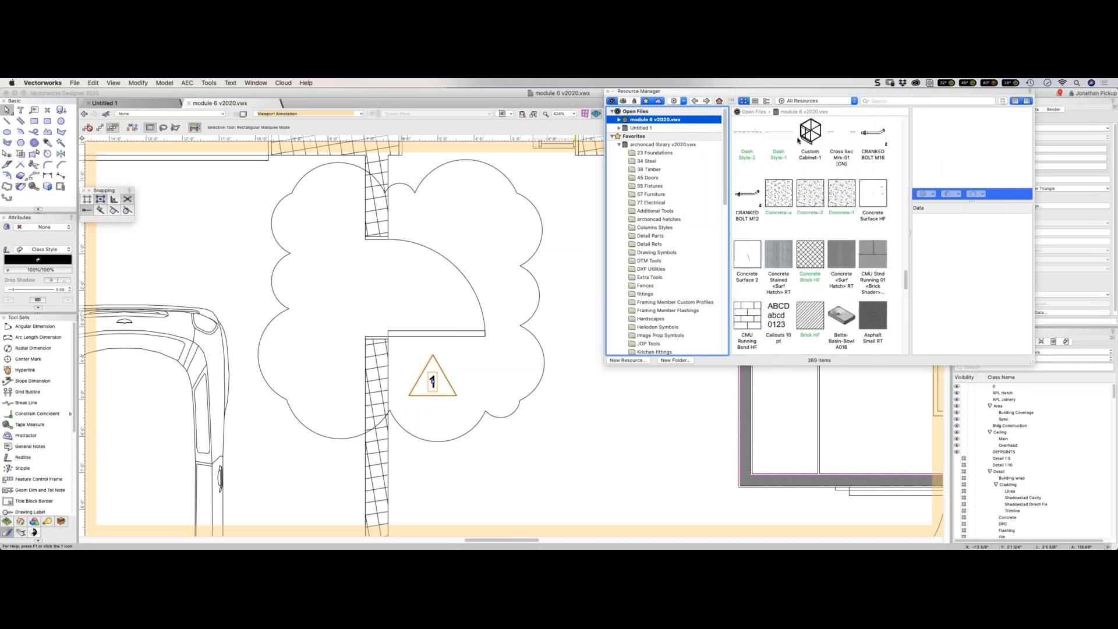
pyautogui.scroll(3, 799, 140)
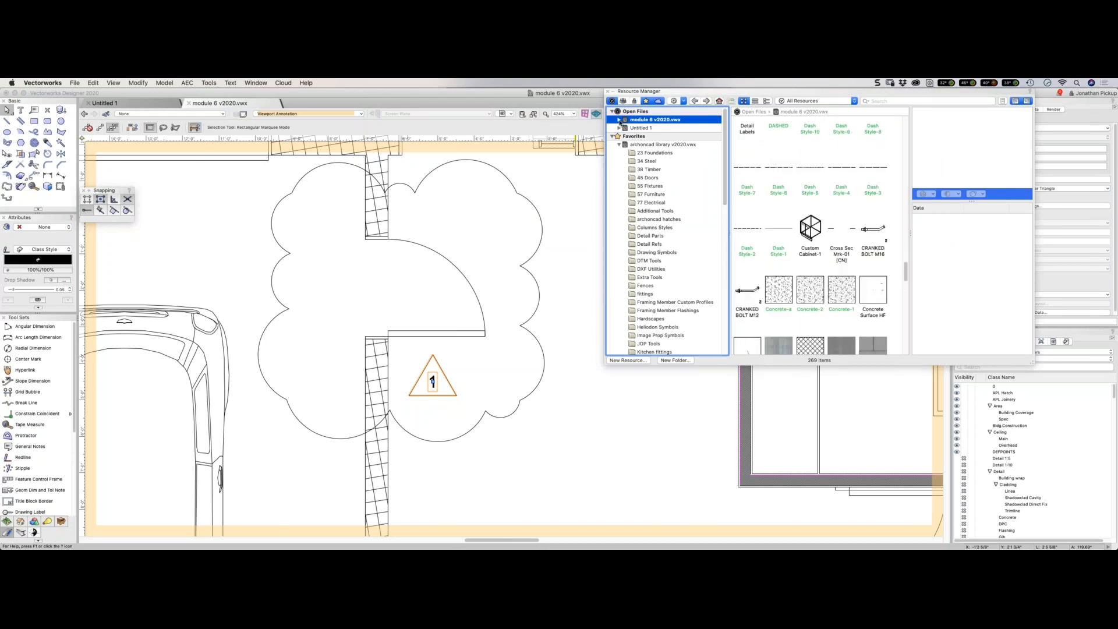
pyautogui.click(619, 119)
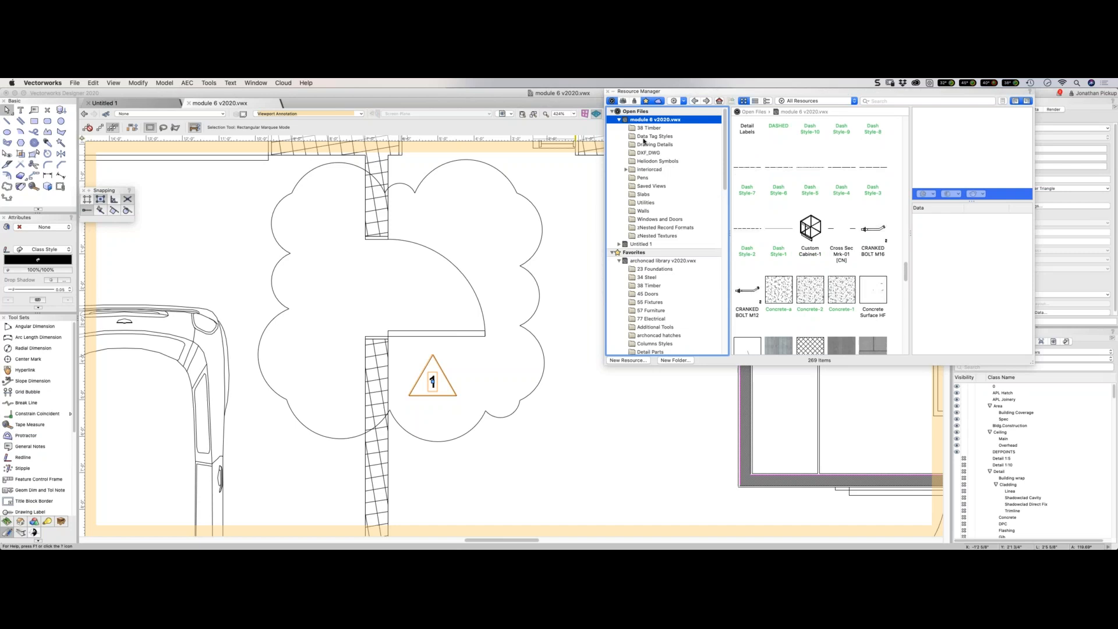
pyautogui.click(644, 137)
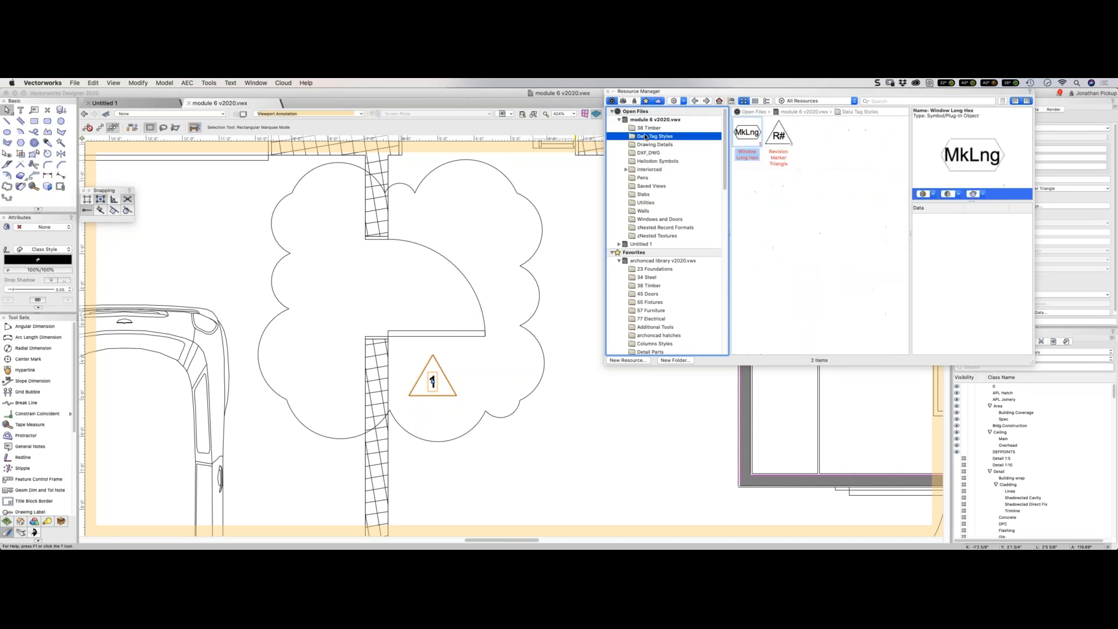
# Open the Revision Marker Triangle data tag style for editing and enter its tag layout.
pyautogui.click(786, 140)
pyautogui.rightClick(784, 140)
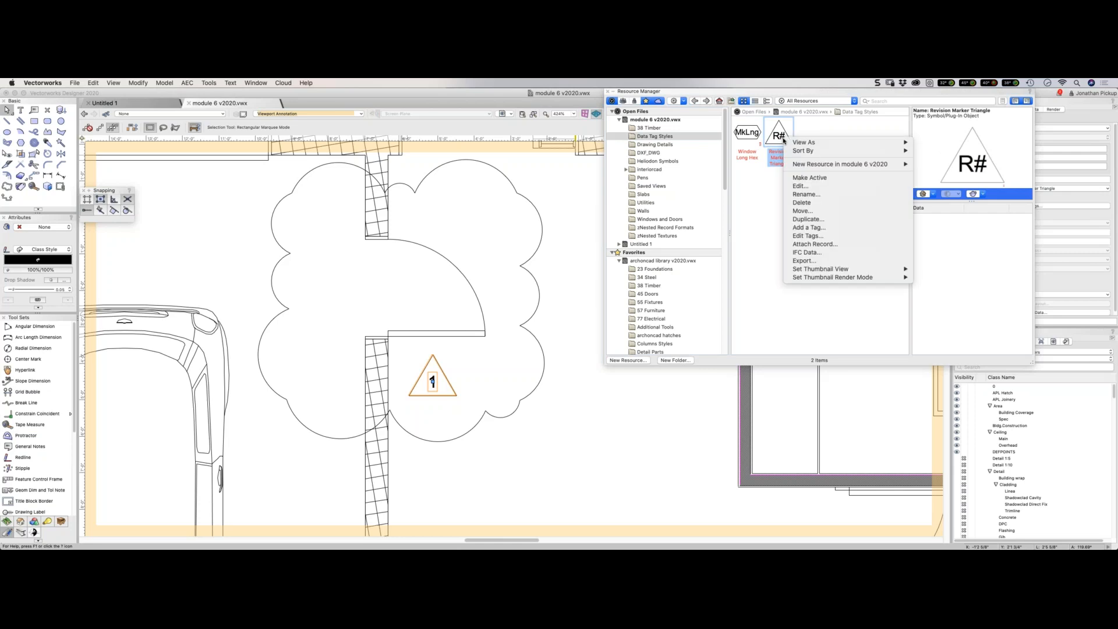
pyautogui.click(796, 187)
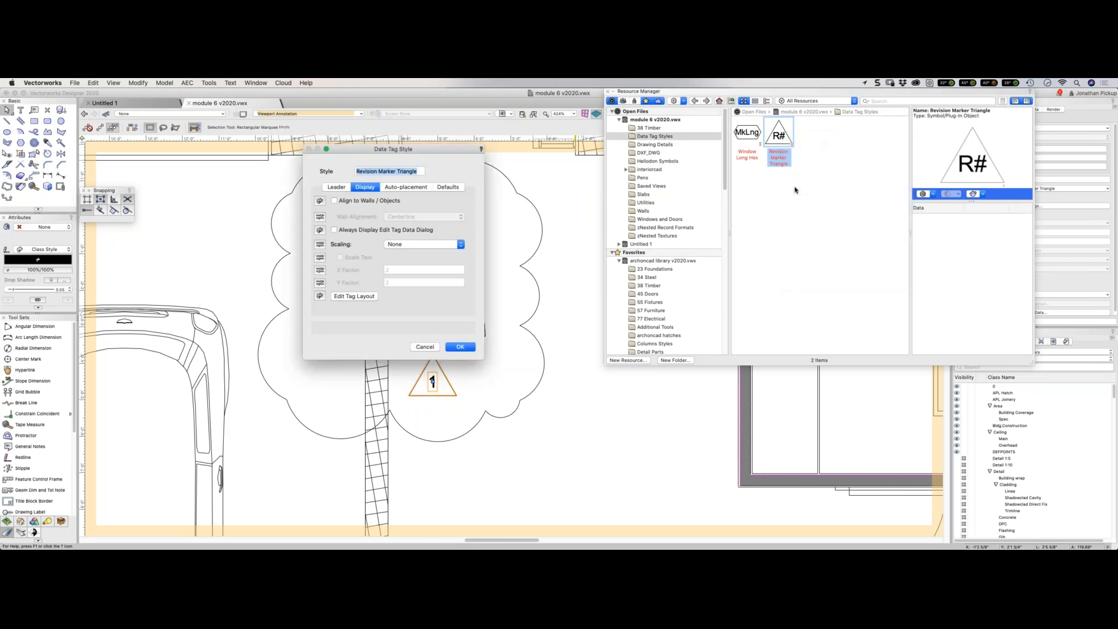
pyautogui.click(348, 296)
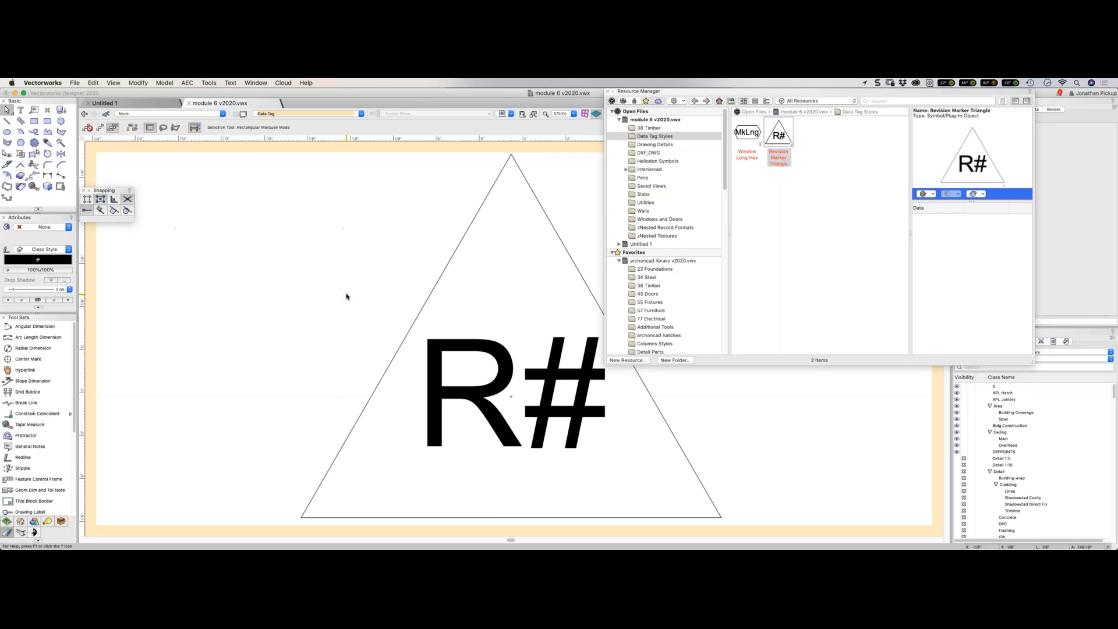
# Select the R# text inside the triangle, collapse the Resource Manager, and open the text's tag field definition.
pyautogui.scroll(-3, 452, 254)
pyautogui.moveTo(484, 261); pyautogui.dragTo(344, 260, button='middle')
pyautogui.scroll(-7, 344, 261)
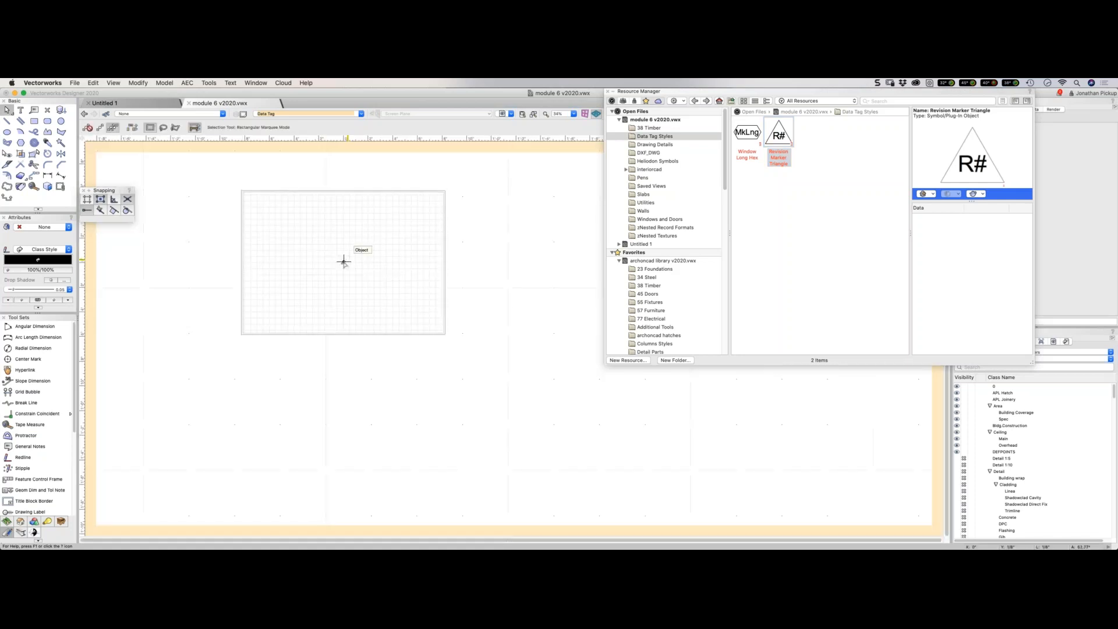
pyautogui.scroll(3, 344, 261)
pyautogui.scroll(4, 343, 262)
pyautogui.click(330, 282)
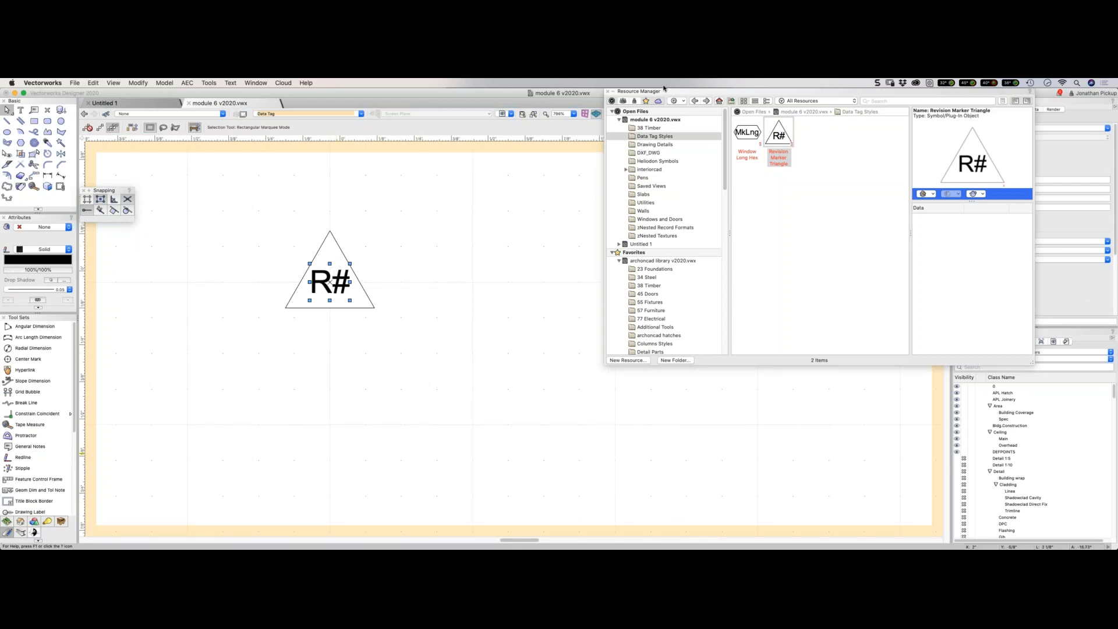
pyautogui.click(612, 92)
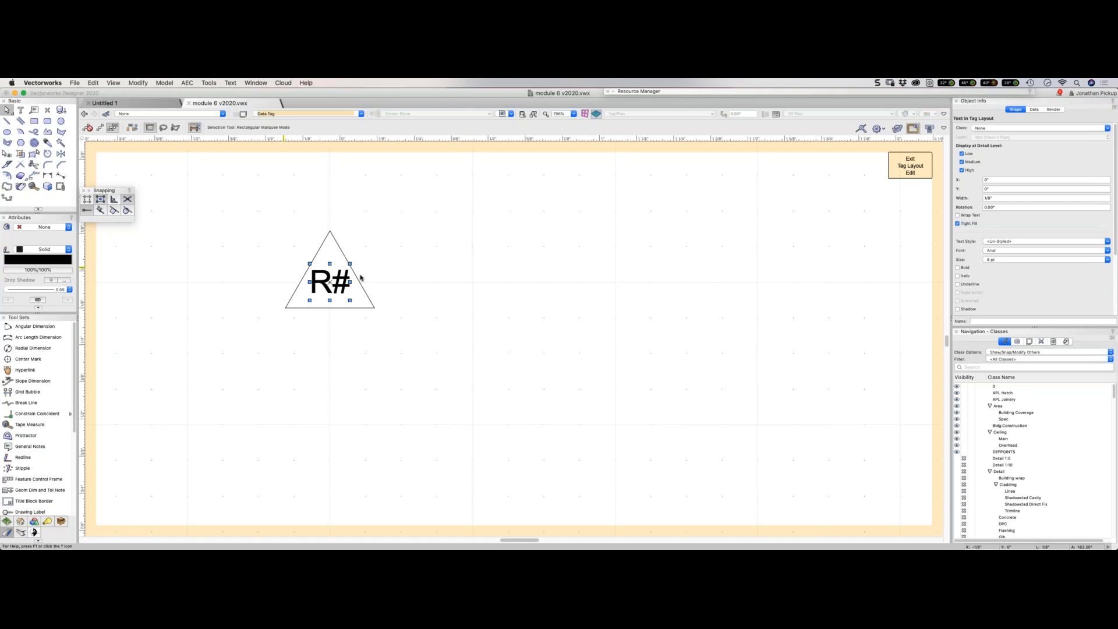
pyautogui.scroll(-3, 1012, 233)
pyautogui.click(1014, 234)
pyautogui.scroll(-1, 1014, 234)
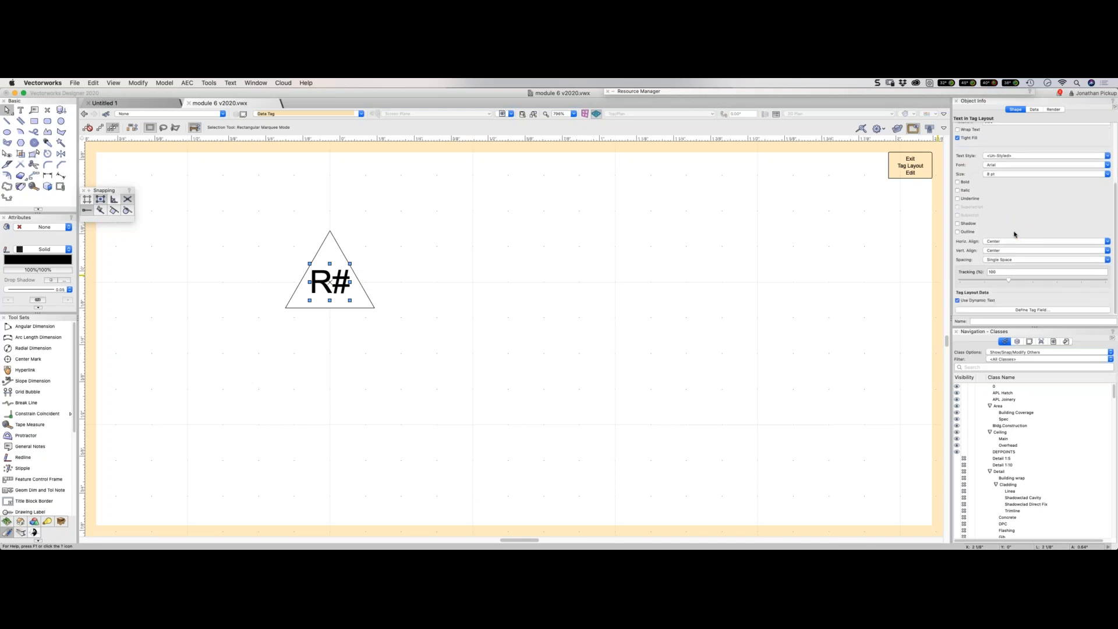
pyautogui.click(996, 311)
pyautogui.click(994, 312)
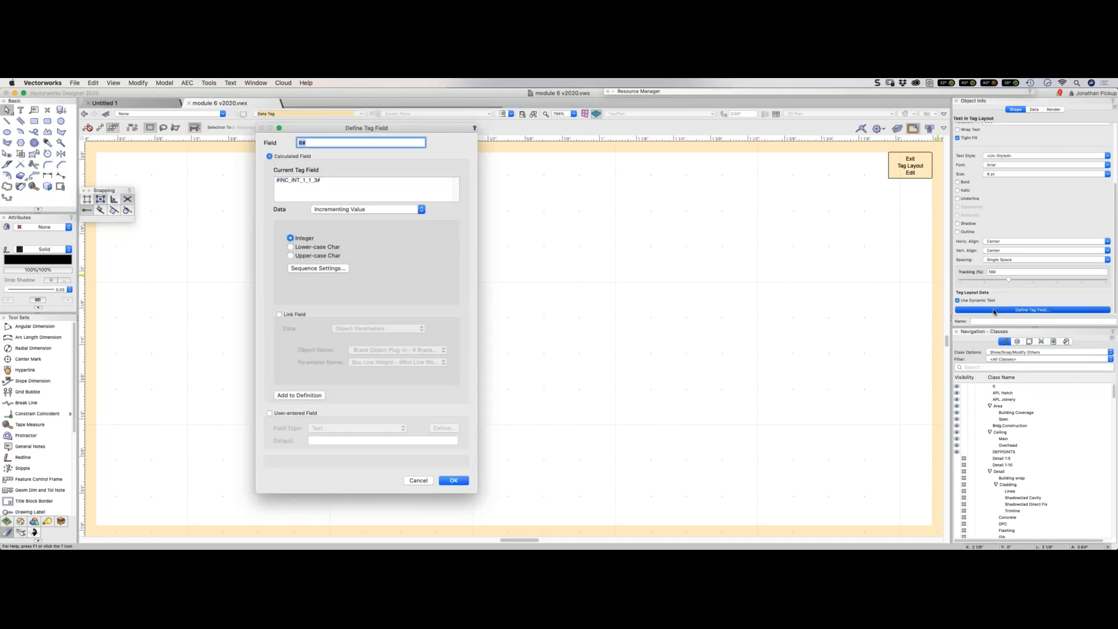
pyautogui.moveTo(411, 132); pyautogui.dragTo(602, 161)
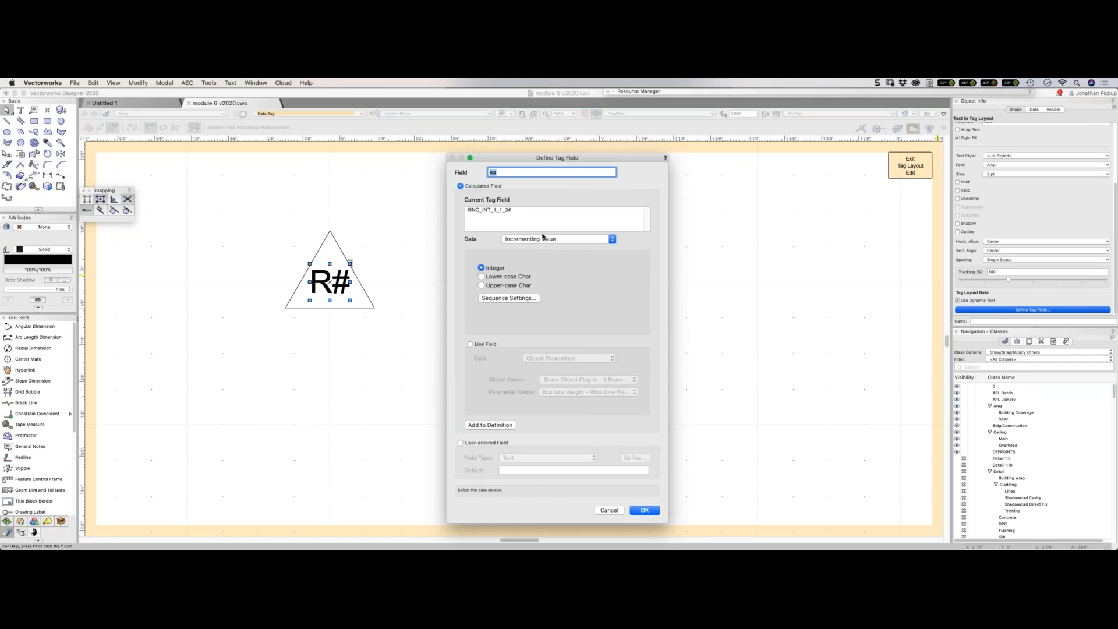
# Clear the current definition of the R# tag field and set its data source to Object Parameters.
pyautogui.moveTo(515, 211); pyautogui.dragTo(462, 209)
pyautogui.press('BackSpace')
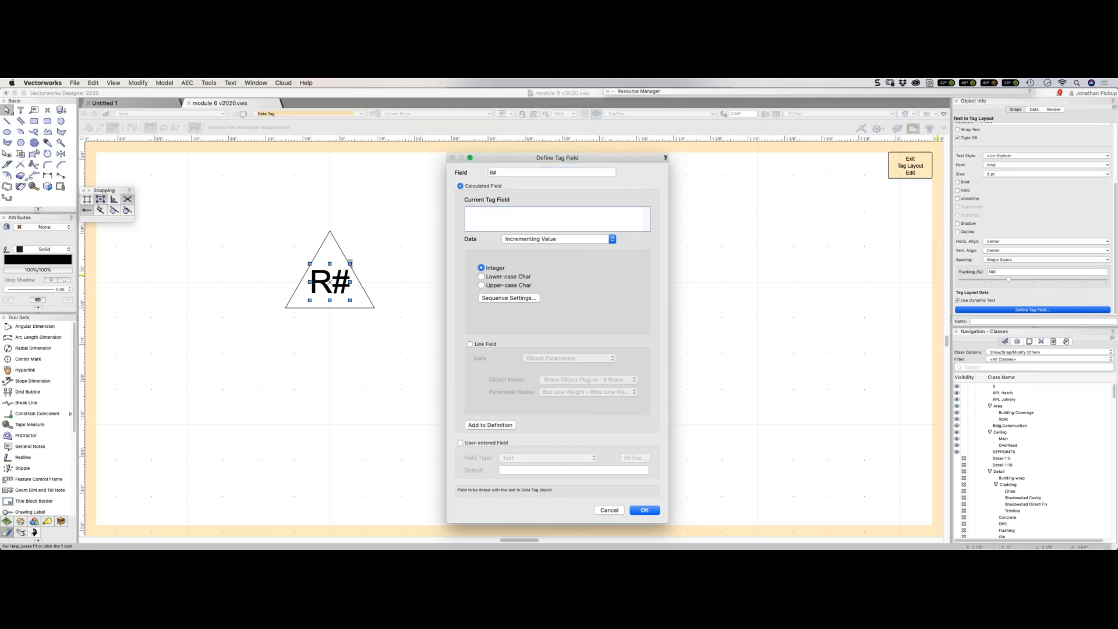
pyautogui.click(555, 239)
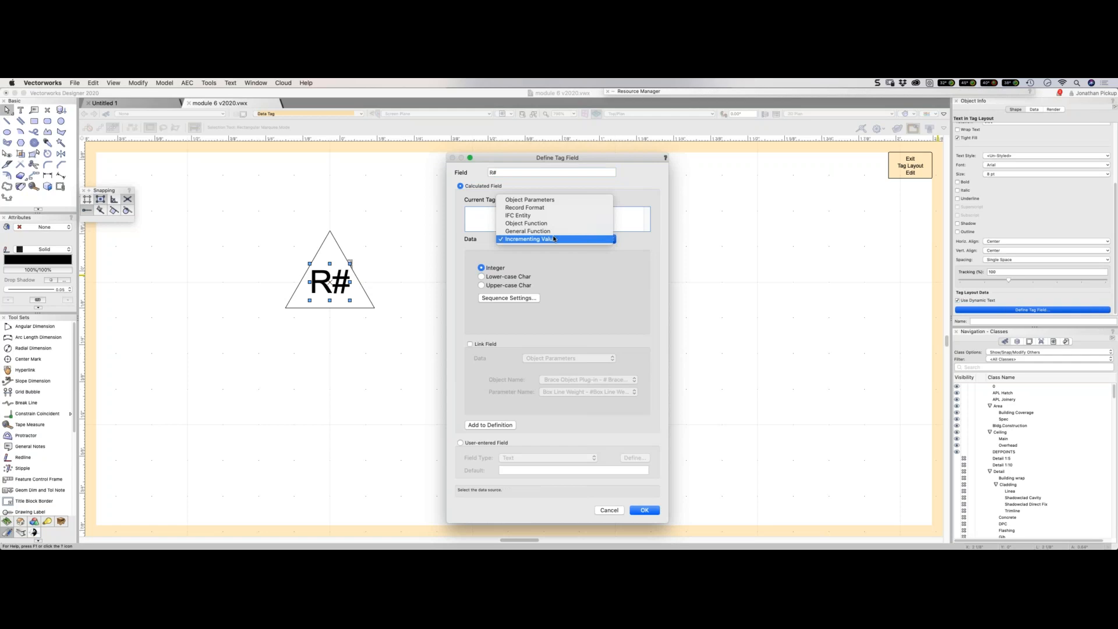
pyautogui.click(550, 200)
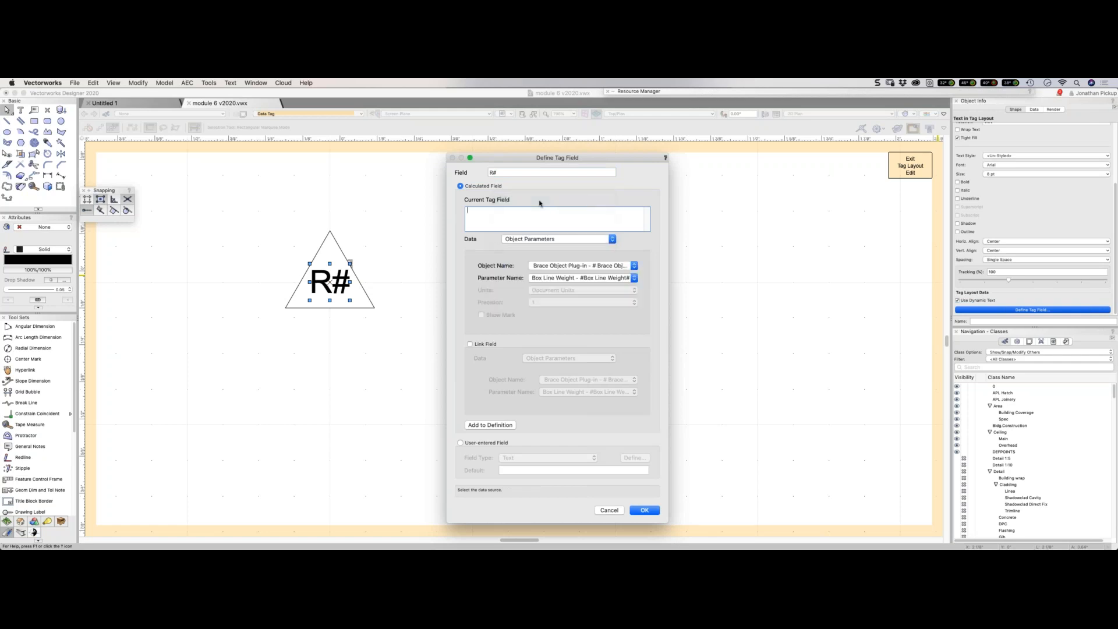
# Look through the object names available for the Object Parameters data source of the R# tag field.
pyautogui.click(552, 267)
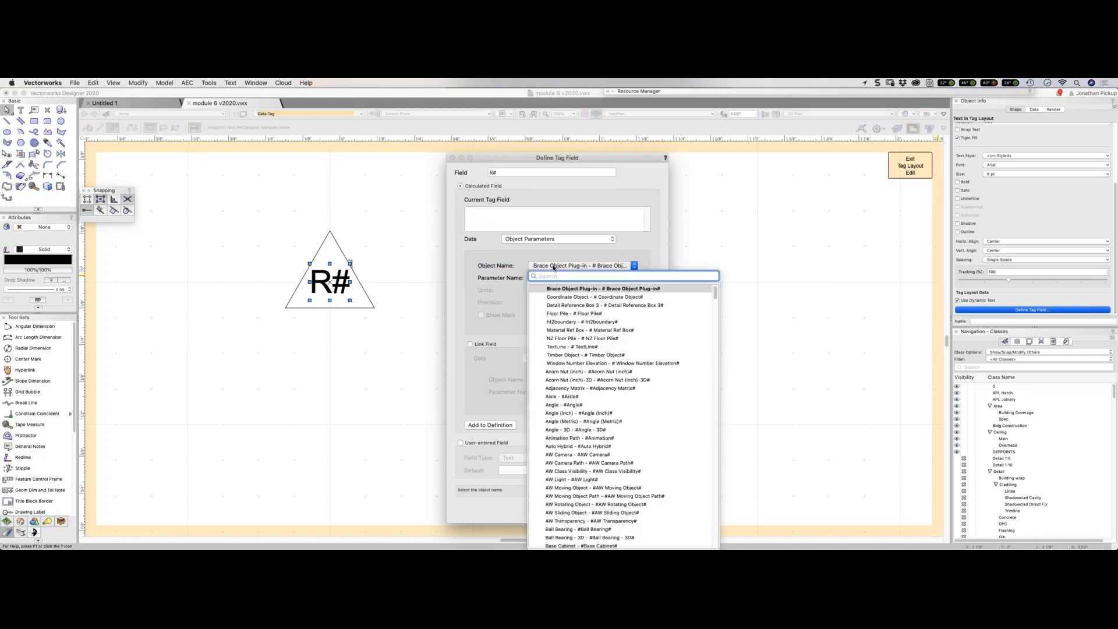
pyautogui.scroll(-10, 574, 288)
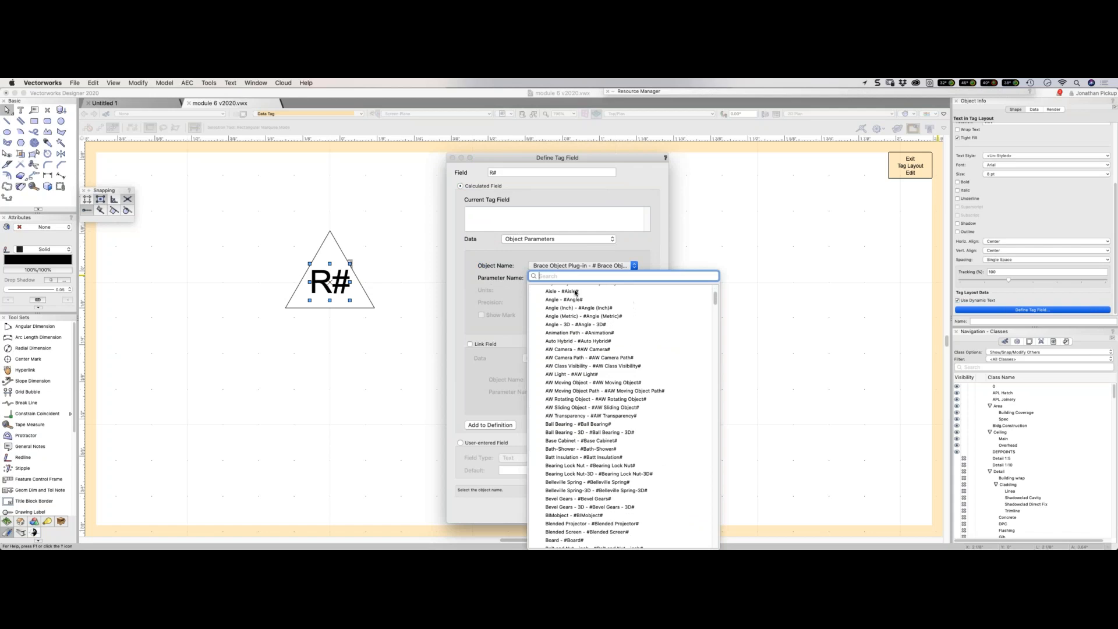
pyautogui.scroll(-15, 576, 293)
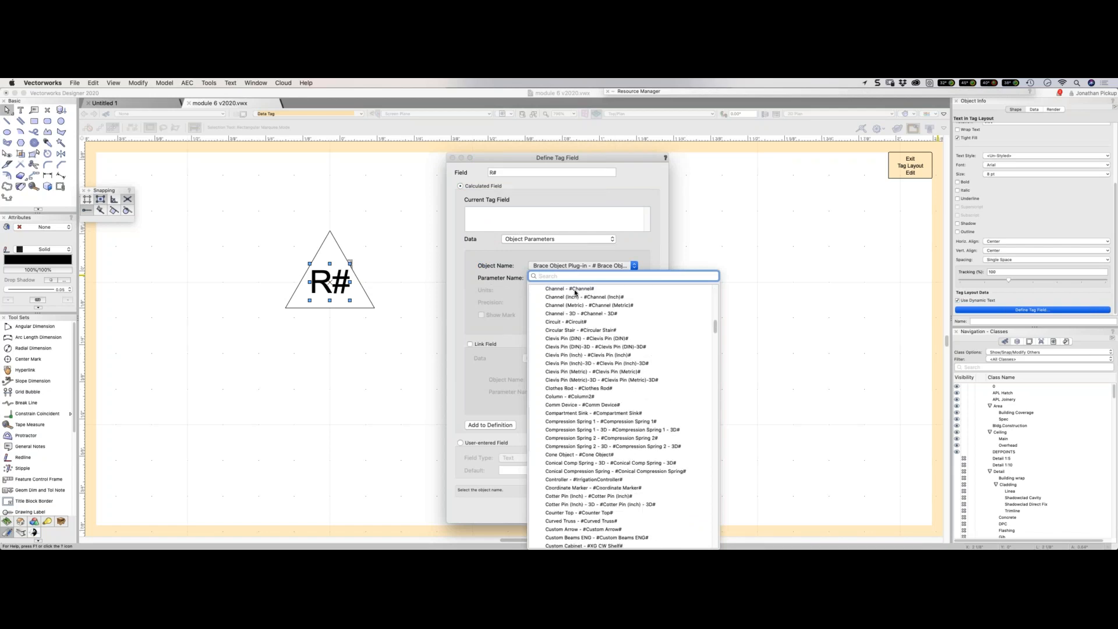
pyautogui.scroll(-20, 576, 293)
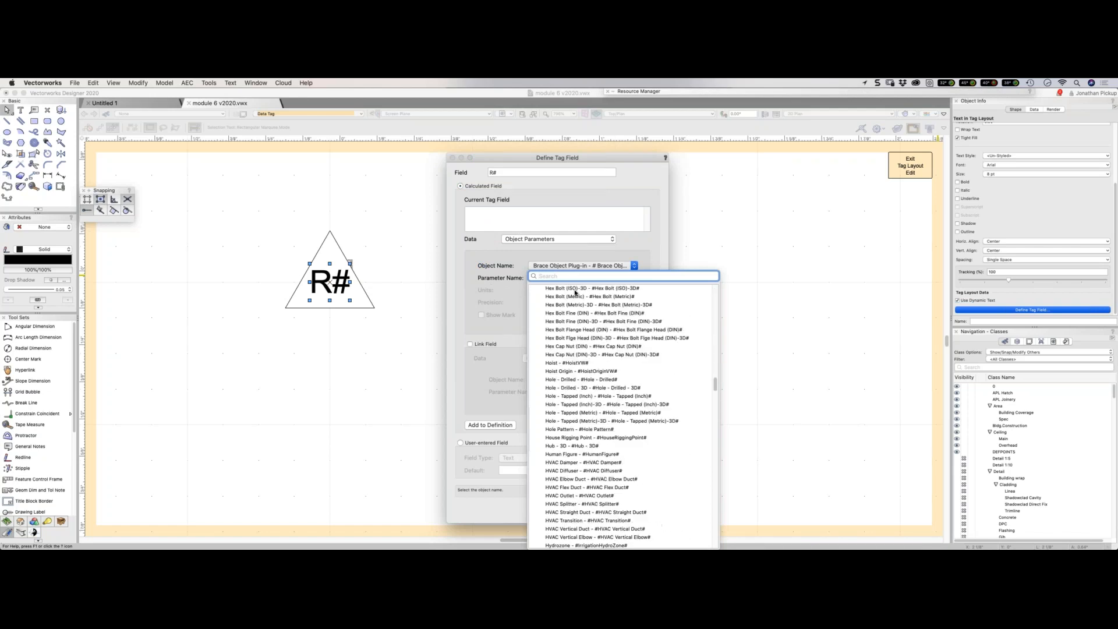
pyautogui.scroll(-20, 575, 293)
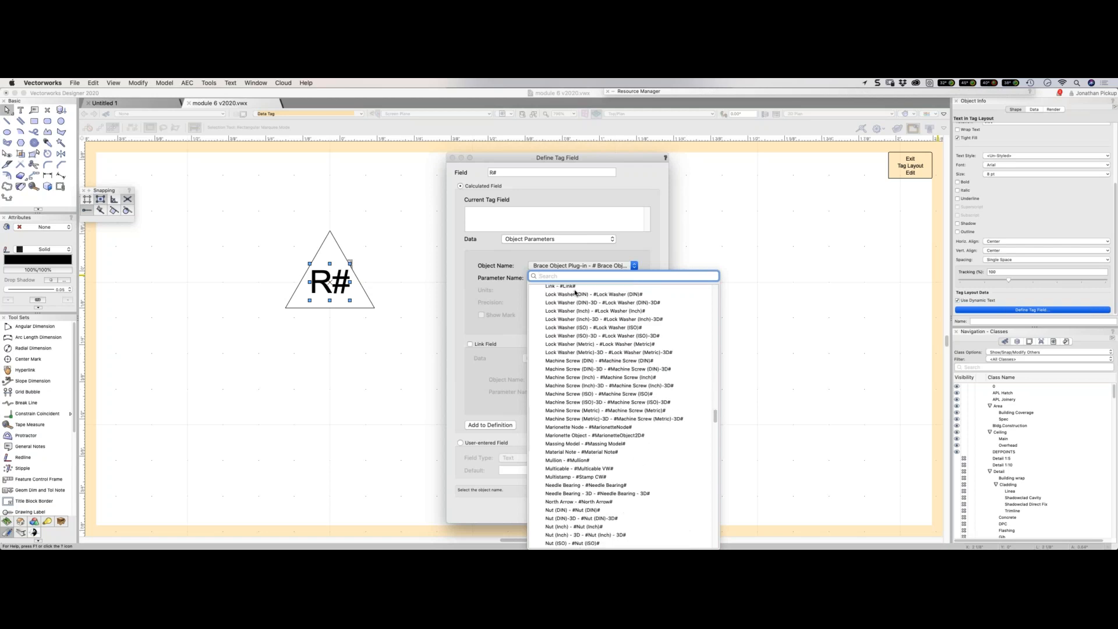
pyautogui.scroll(-10, 576, 293)
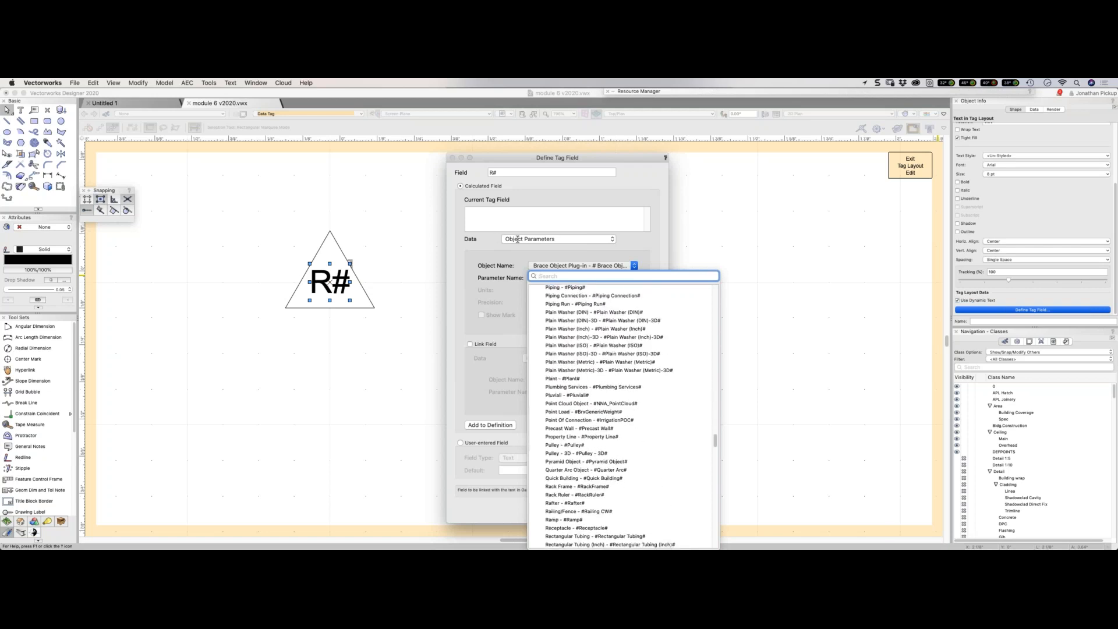
pyautogui.click(551, 220)
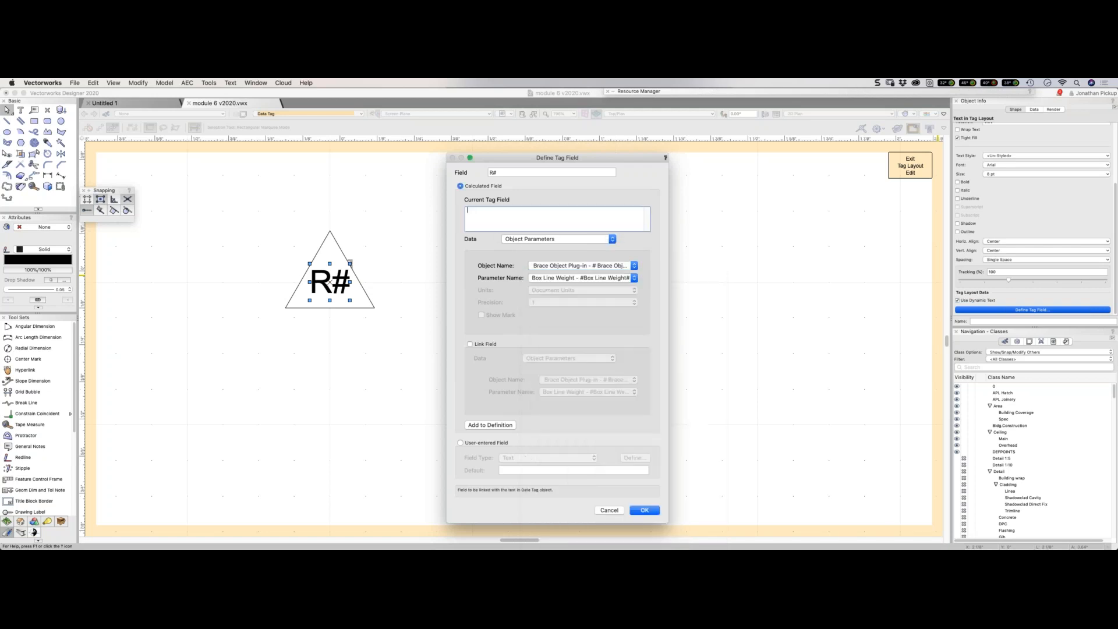
# Set the tag field's data source to Record Format and look over the available record formats.
pyautogui.click(551, 244)
pyautogui.click(551, 248)
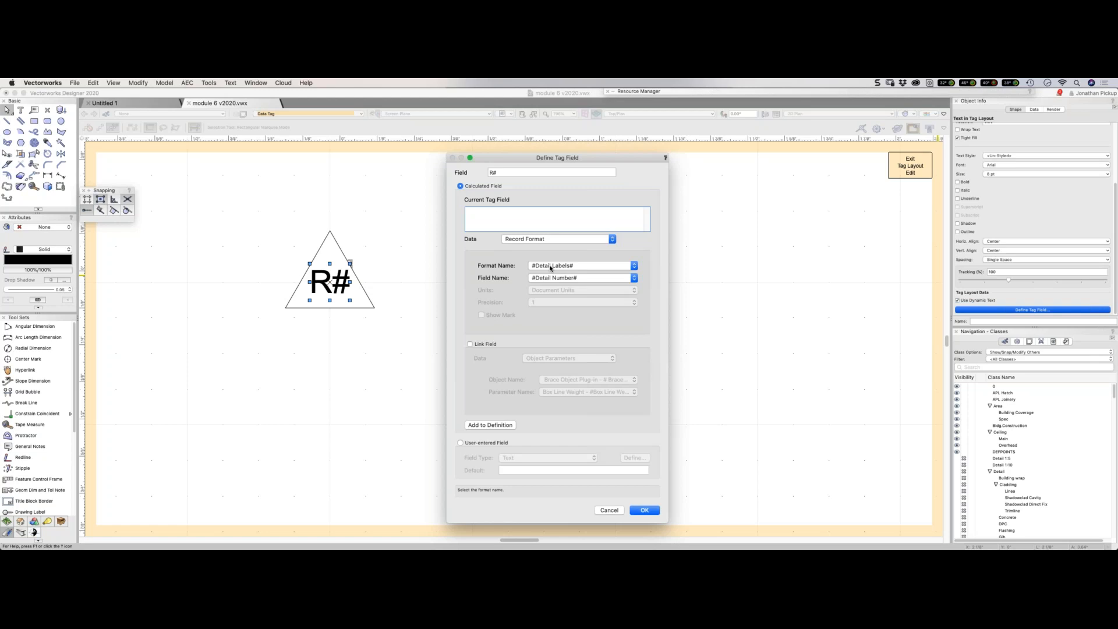
pyautogui.click(552, 268)
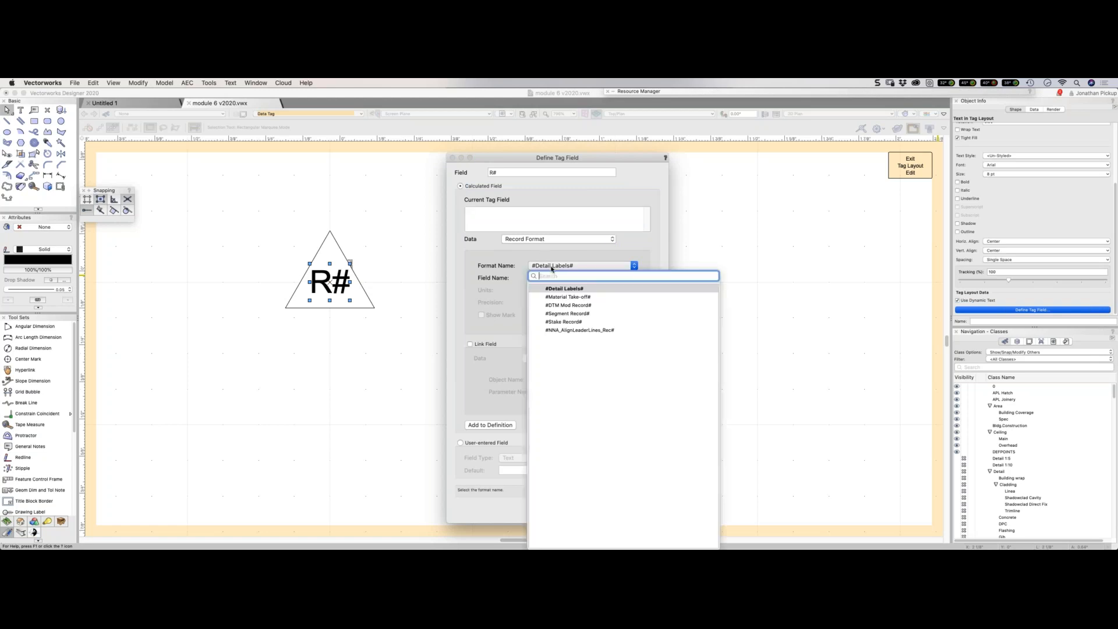
pyautogui.click(548, 261)
# Define the R# tag field with the Object Function Class - #C#, add it to the definition, and accept the tag style.
pyautogui.click(548, 240)
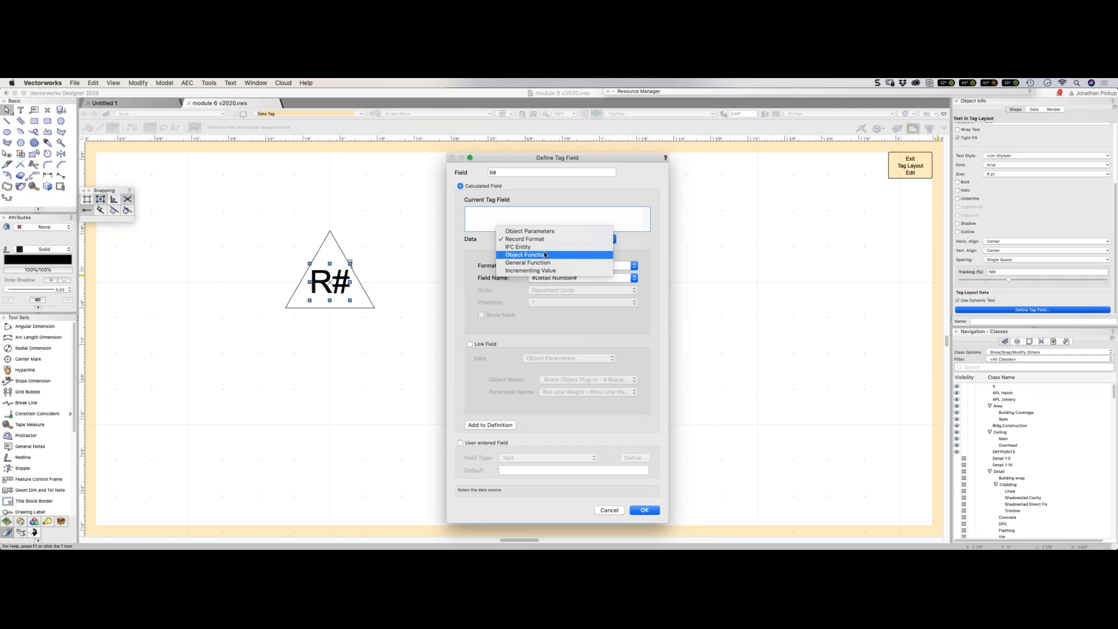
pyautogui.click(546, 255)
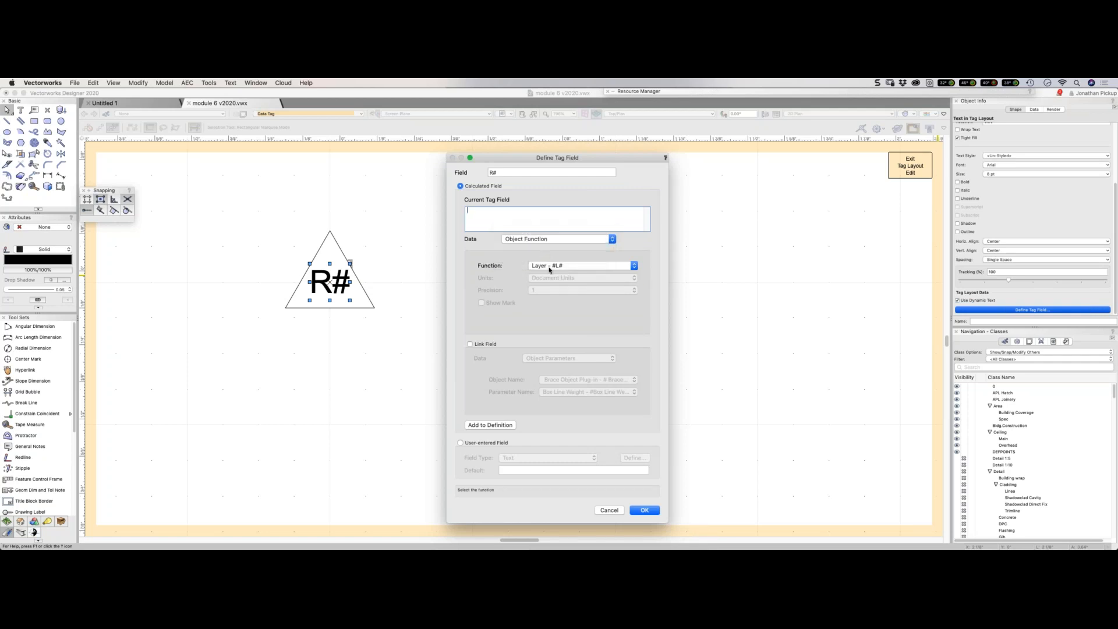
pyautogui.click(548, 266)
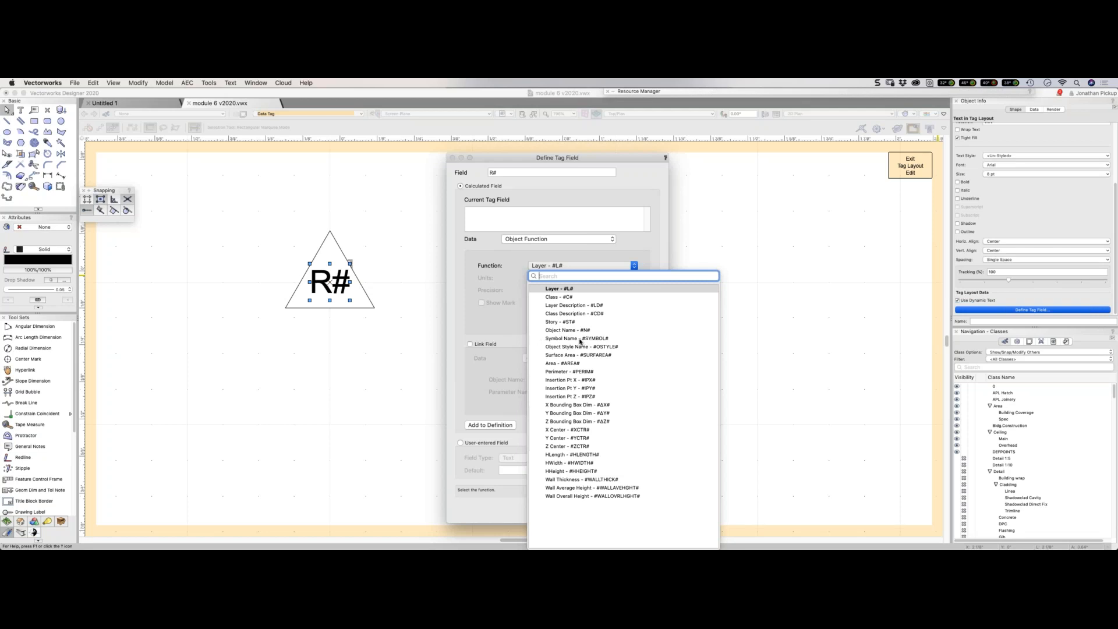
pyautogui.click(552, 296)
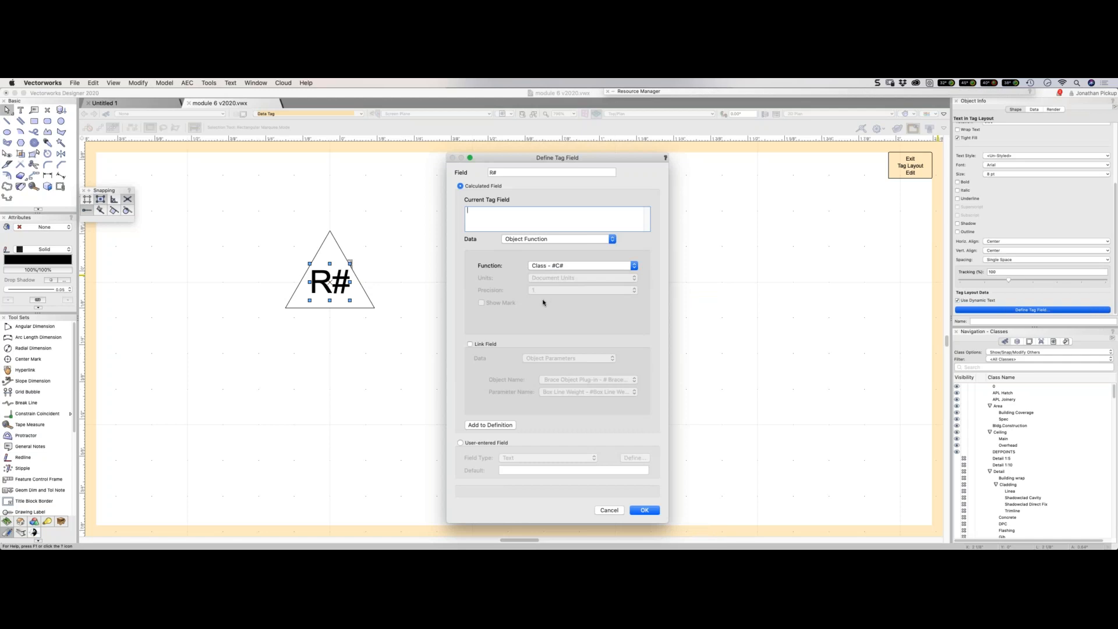
pyautogui.click(506, 427)
pyautogui.click(651, 515)
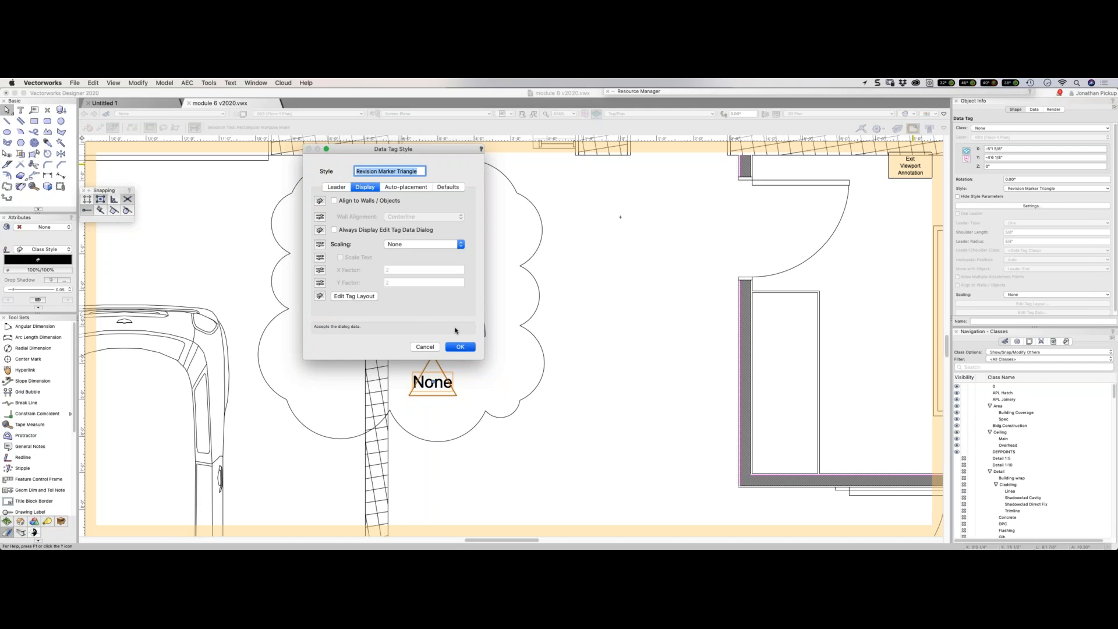
pyautogui.press('Return')
# Assign the revision cloud and its triangle marker to class Rev-A, filtering the classes by "rev", and leave the viewport annotations.
pyautogui.click(529, 333)
pyautogui.keyDown('shift'); pyautogui.click(432, 382); pyautogui.keyUp('shift')
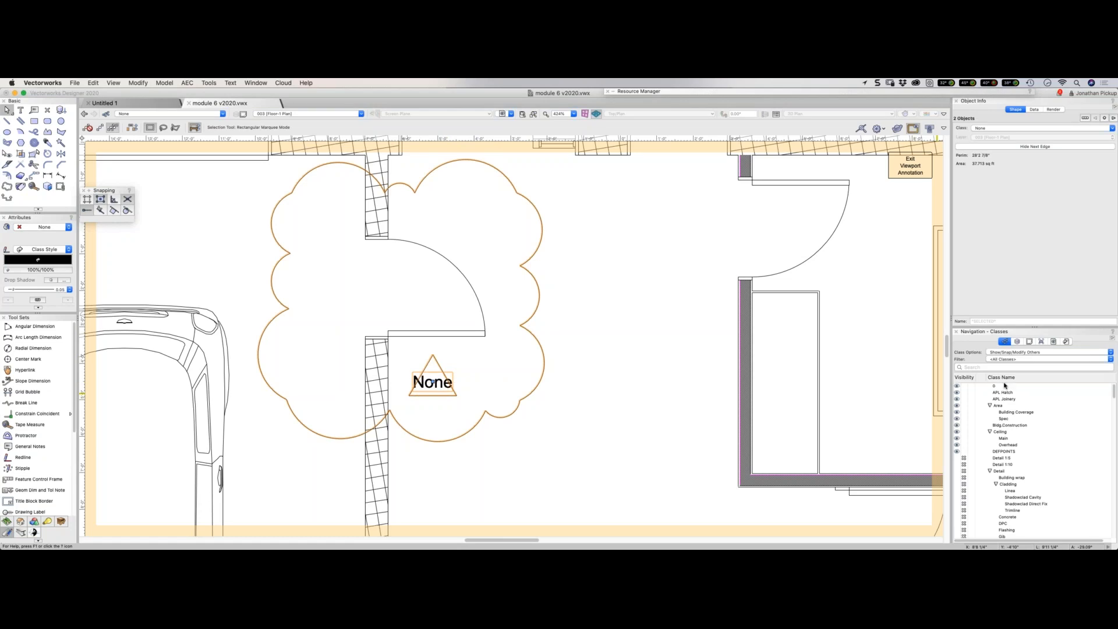
pyautogui.scroll(-3, 1005, 386)
pyautogui.click(971, 368)
pyautogui.write('rev')
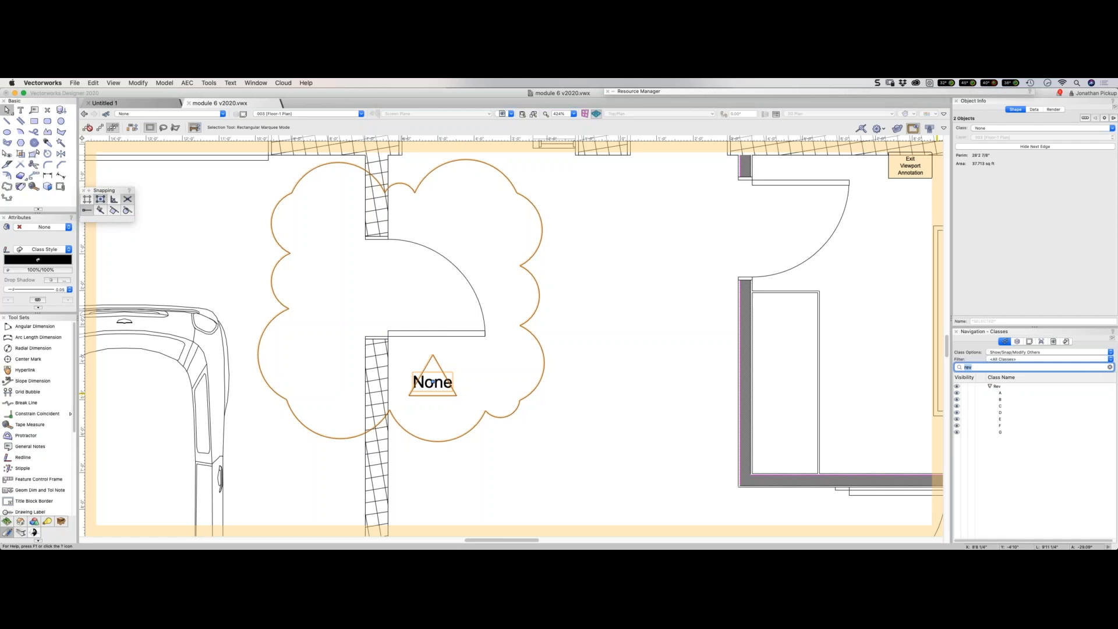
pyautogui.click(1000, 394)
pyautogui.click(1000, 413)
pyautogui.rightClick(1001, 394)
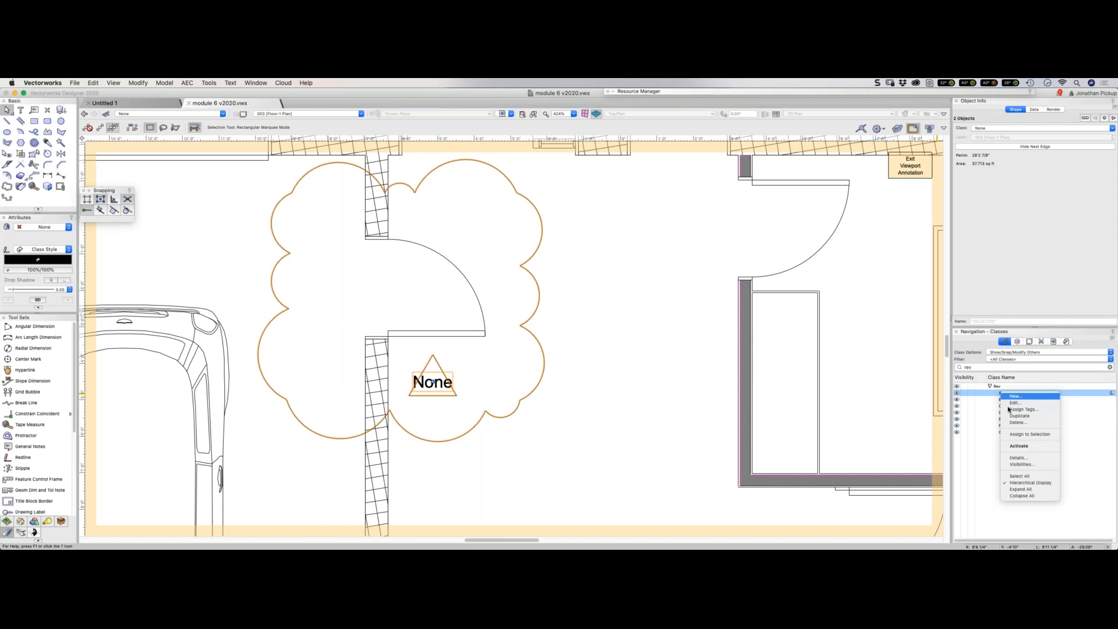
pyautogui.click(1011, 435)
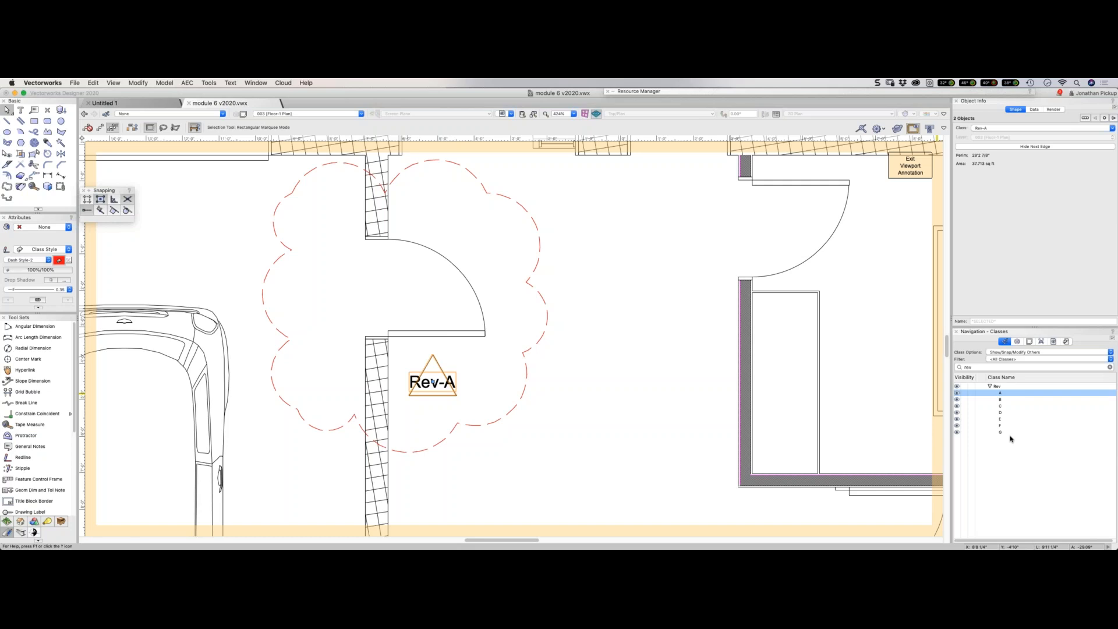
pyautogui.click(913, 170)
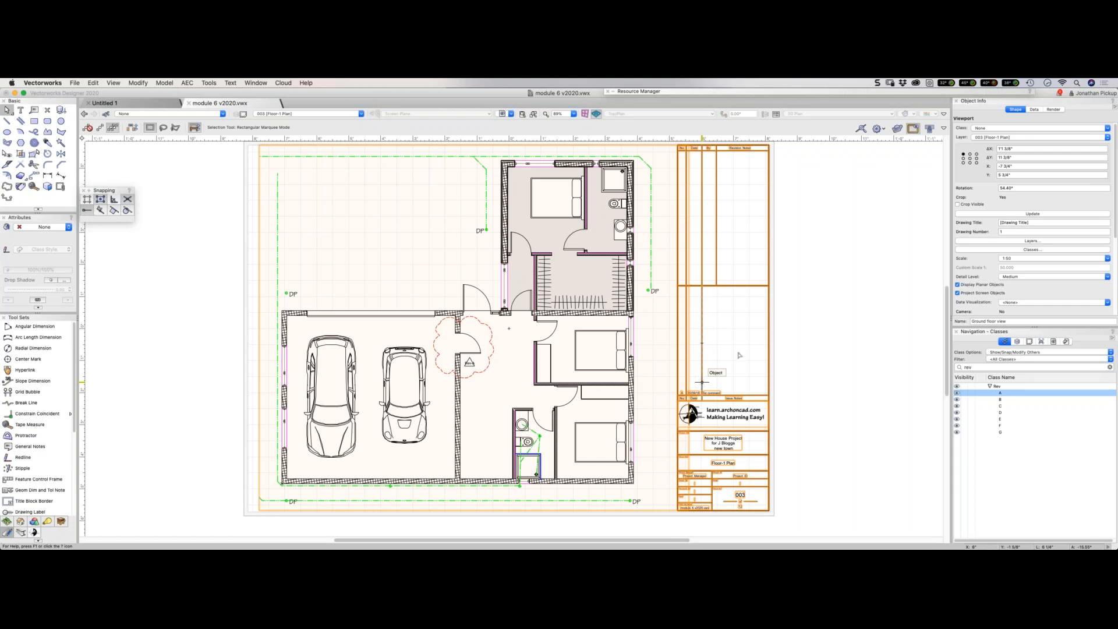
# Draw two more annotation revision clouds, one around the bathroom in class Rev-B and one around the upper hallway in class Rev-C.
pyautogui.doubleClick(748, 305)
pyautogui.click(9, 189)
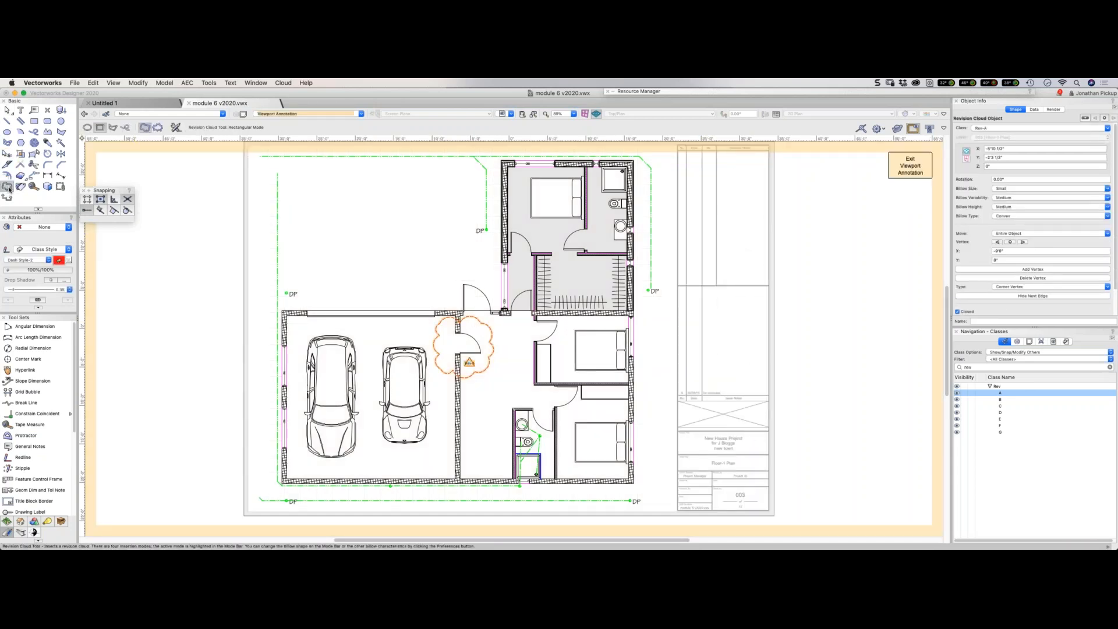
pyautogui.rightClick(1008, 399)
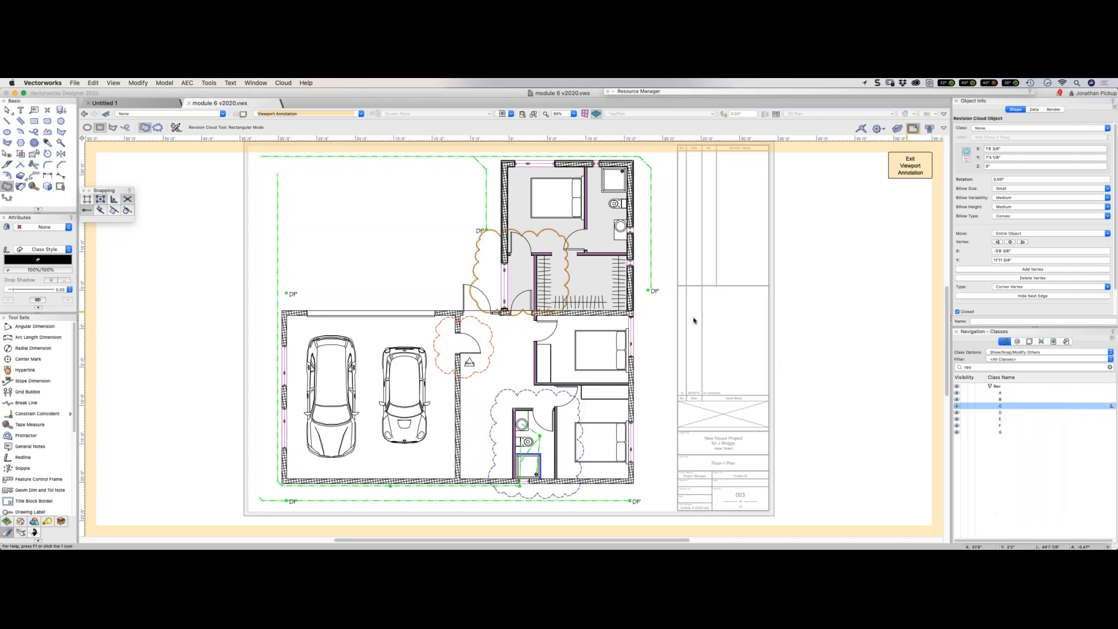
pyautogui.press('x')
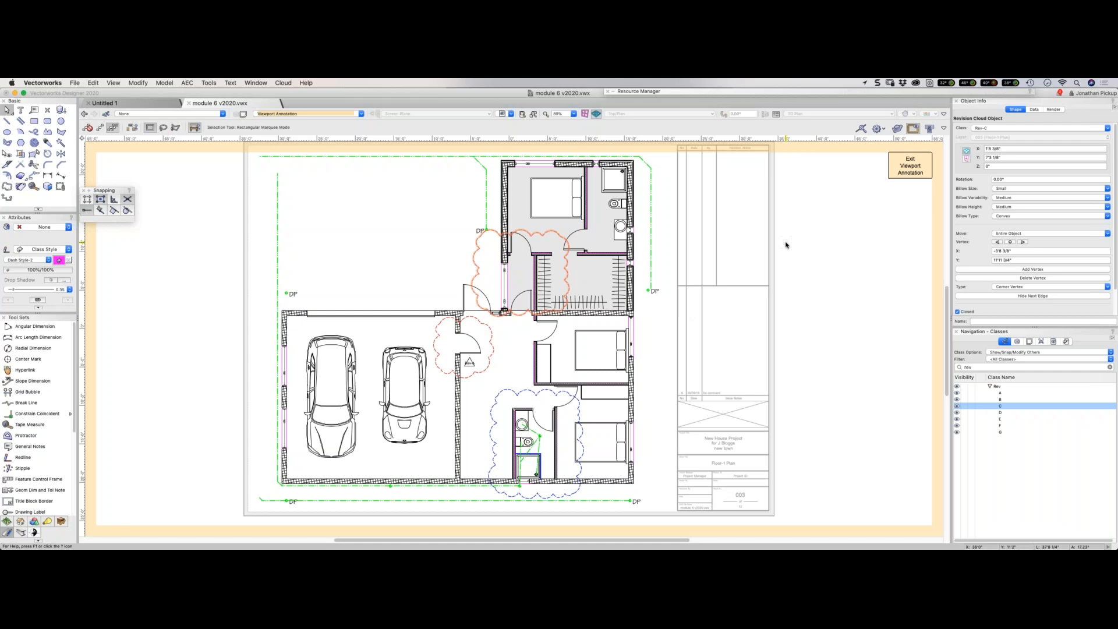
pyautogui.click(910, 158)
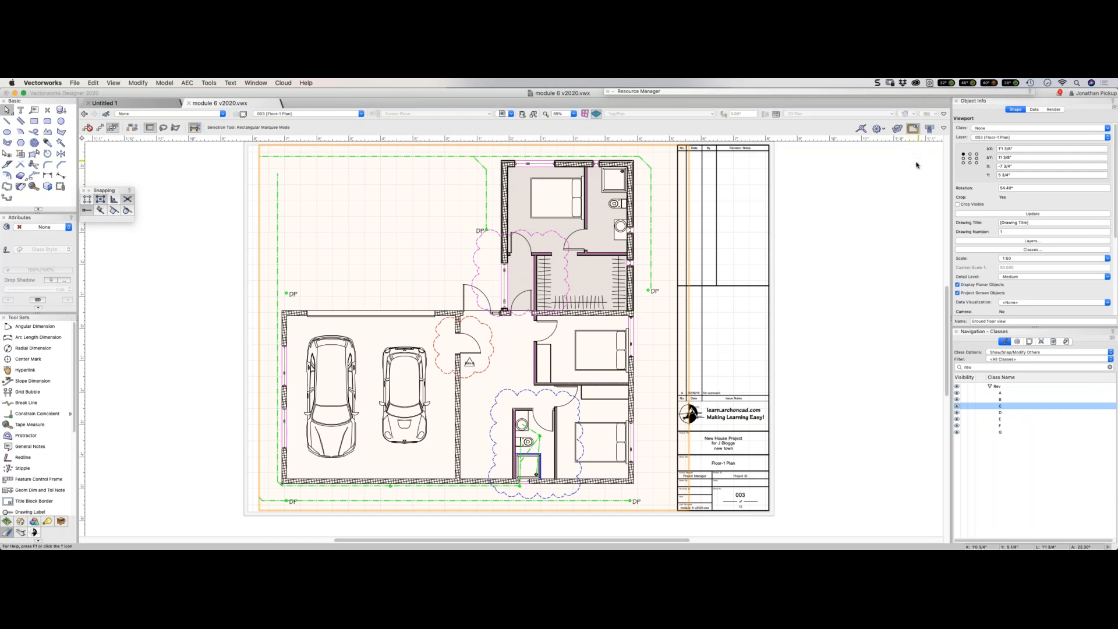
# Filter the Ground floor view viewport's classes by "rev" and make classes Rev-D through Rev-G visible.
pyautogui.click(991, 249)
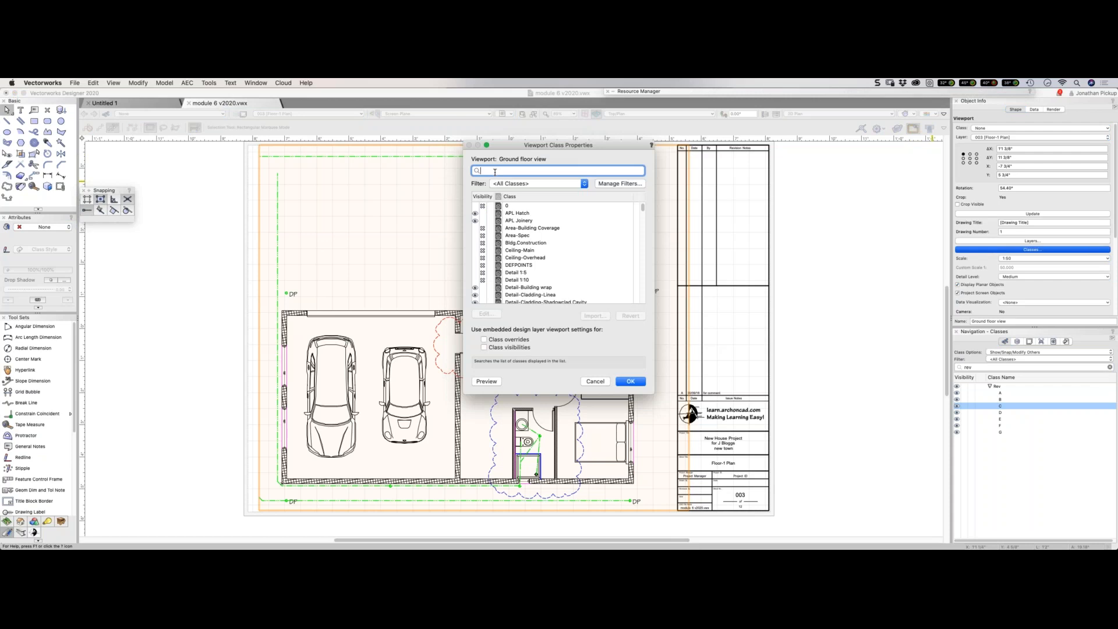
pyautogui.write('rev')
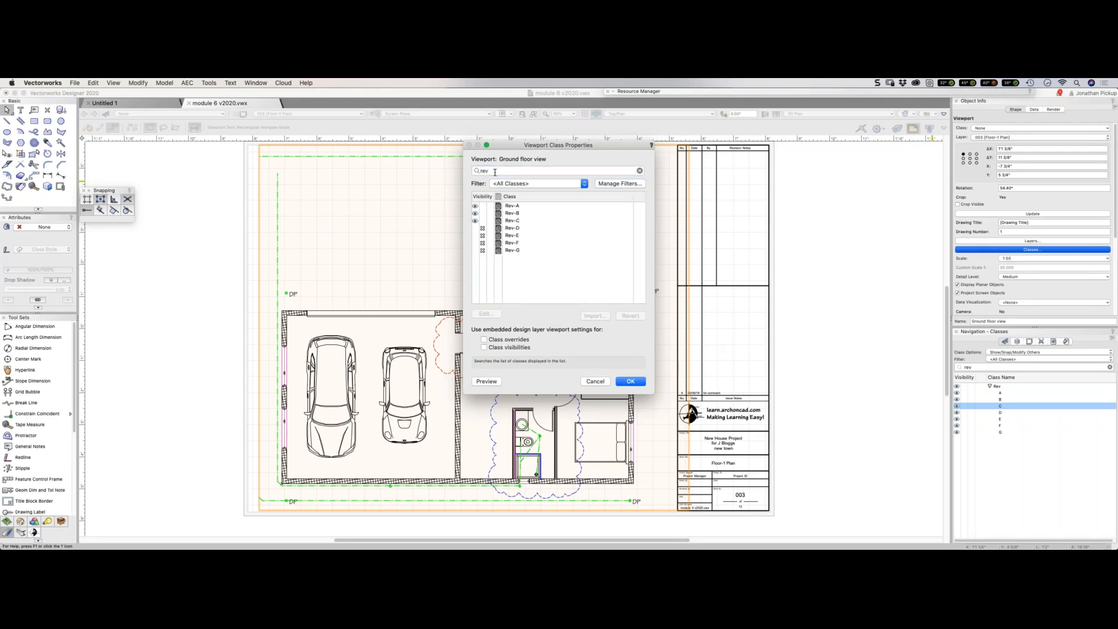
pyautogui.moveTo(573, 153); pyautogui.dragTo(820, 154)
pyautogui.click(723, 252)
pyautogui.click(722, 245)
pyautogui.click(723, 237)
pyautogui.click(723, 230)
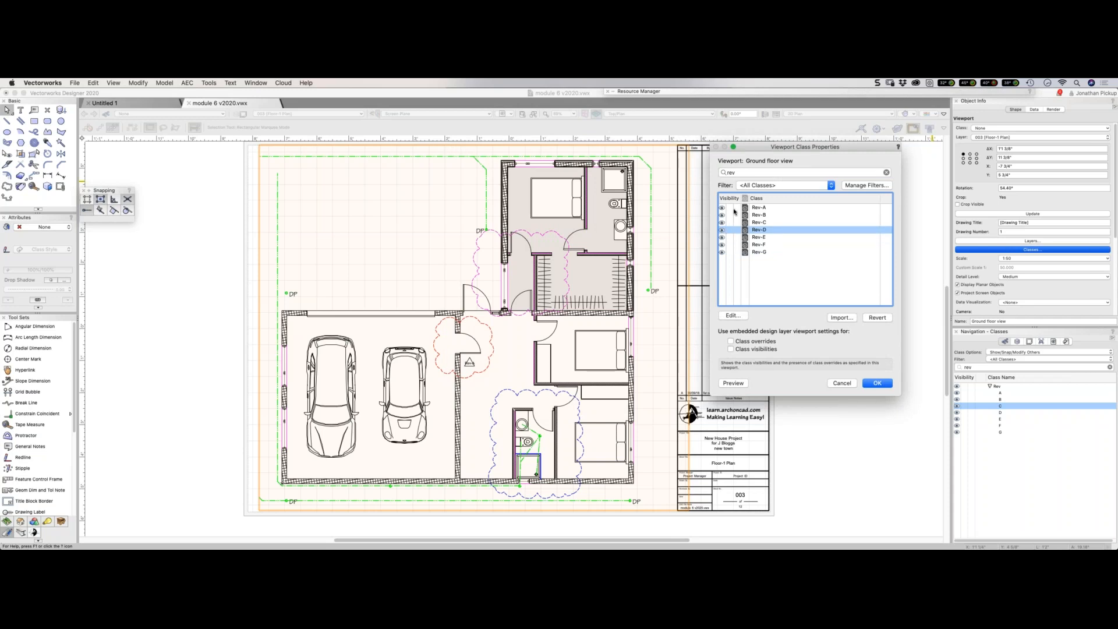
# Hide class Rev-A and then class Rev-B in the viewport, previewing the plan after each change.
pyautogui.click(729, 208)
pyautogui.click(733, 383)
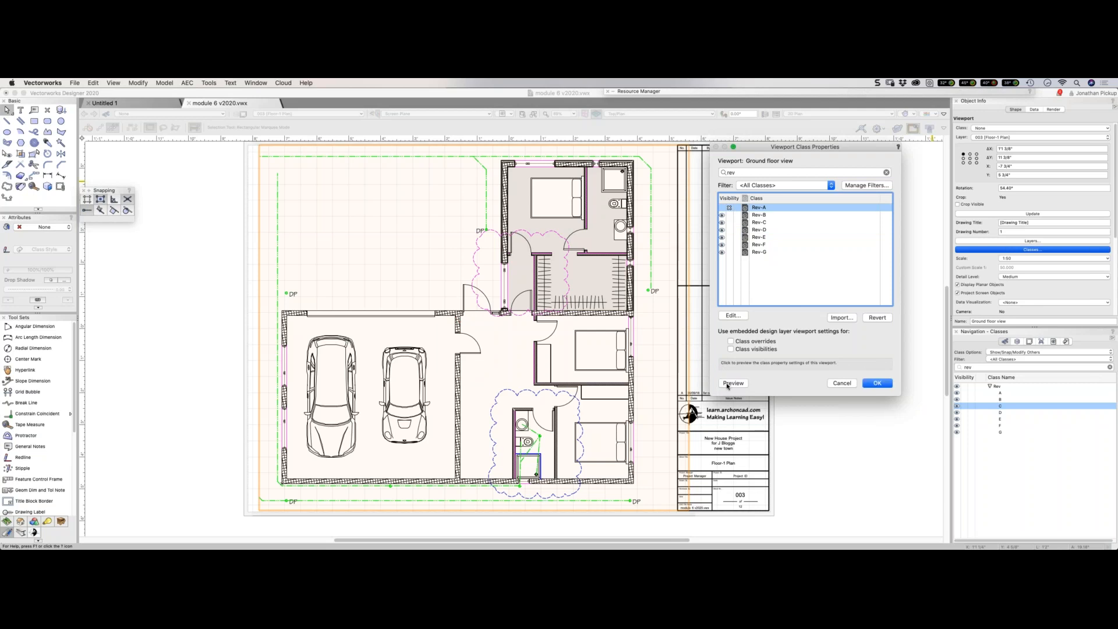
pyautogui.click(729, 214)
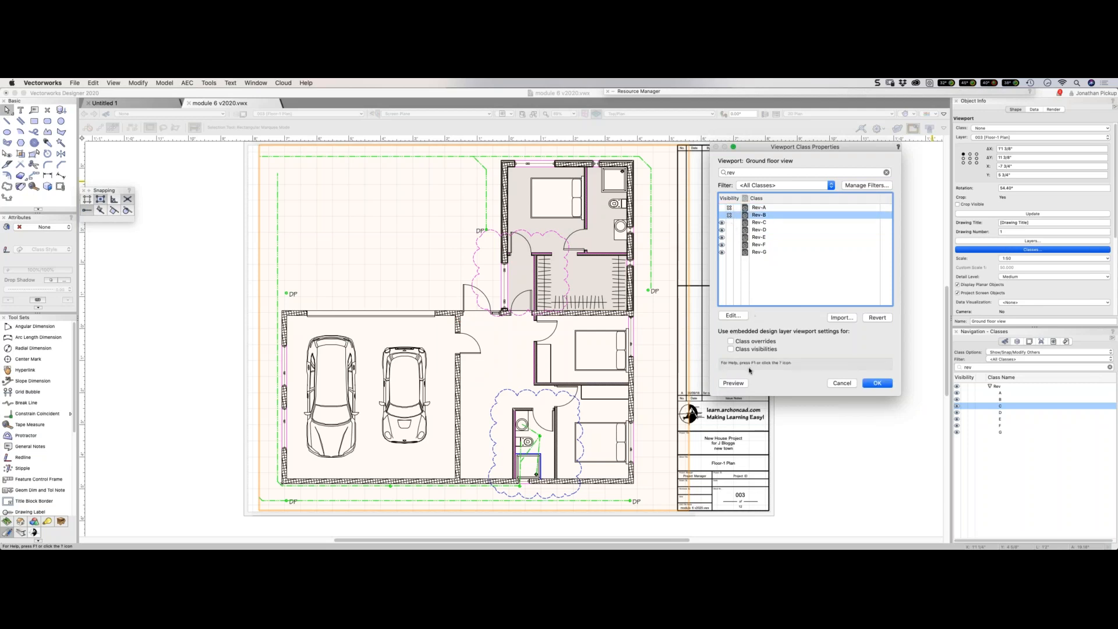
pyautogui.click(744, 383)
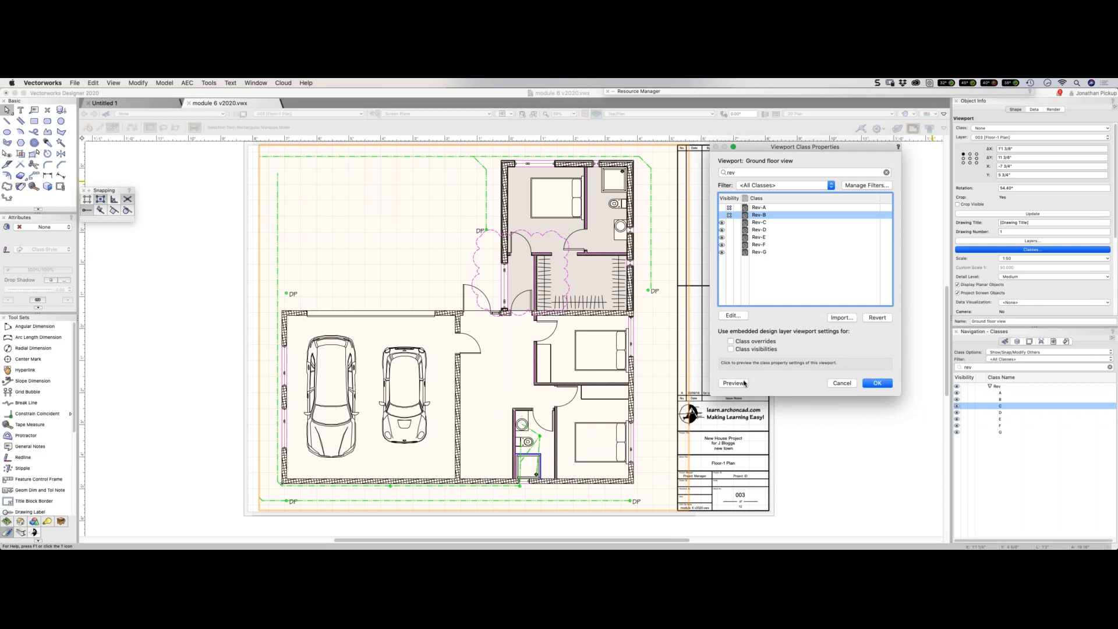
# Make classes Rev-B and Rev-A visible in the viewport again, preview the plan, and accept the class settings.
pyautogui.click(722, 215)
pyautogui.click(722, 208)
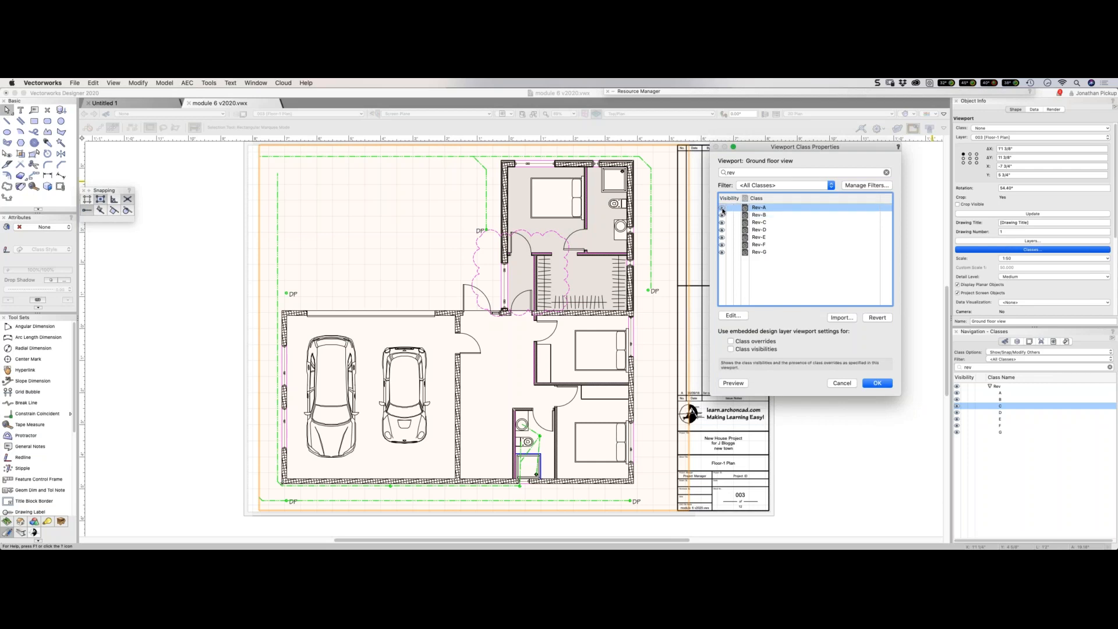
pyautogui.click(735, 384)
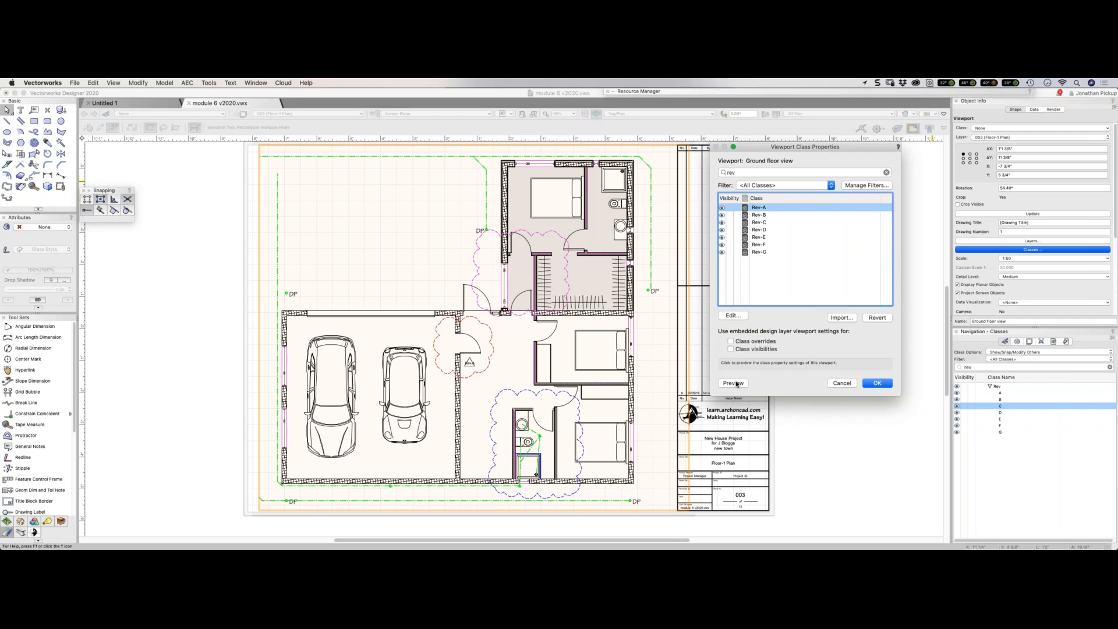
pyautogui.click(872, 385)
# Delete the revision clouds around the bathroom and the upper hallway from the viewport annotations, and return to the sheet.
pyautogui.doubleClick(568, 398)
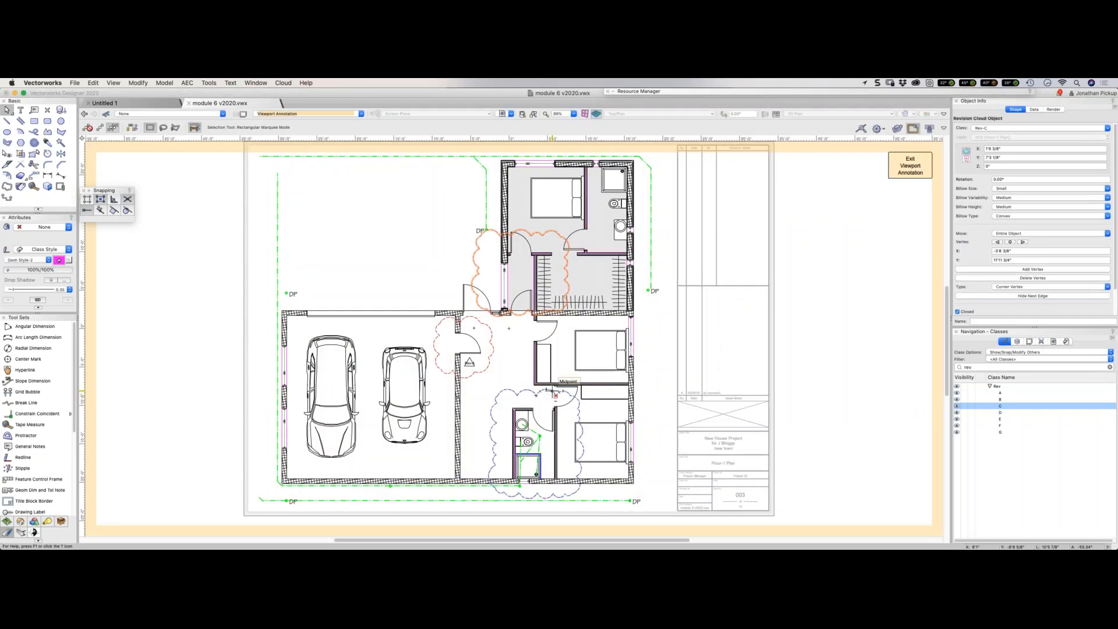
pyautogui.press('Delete')
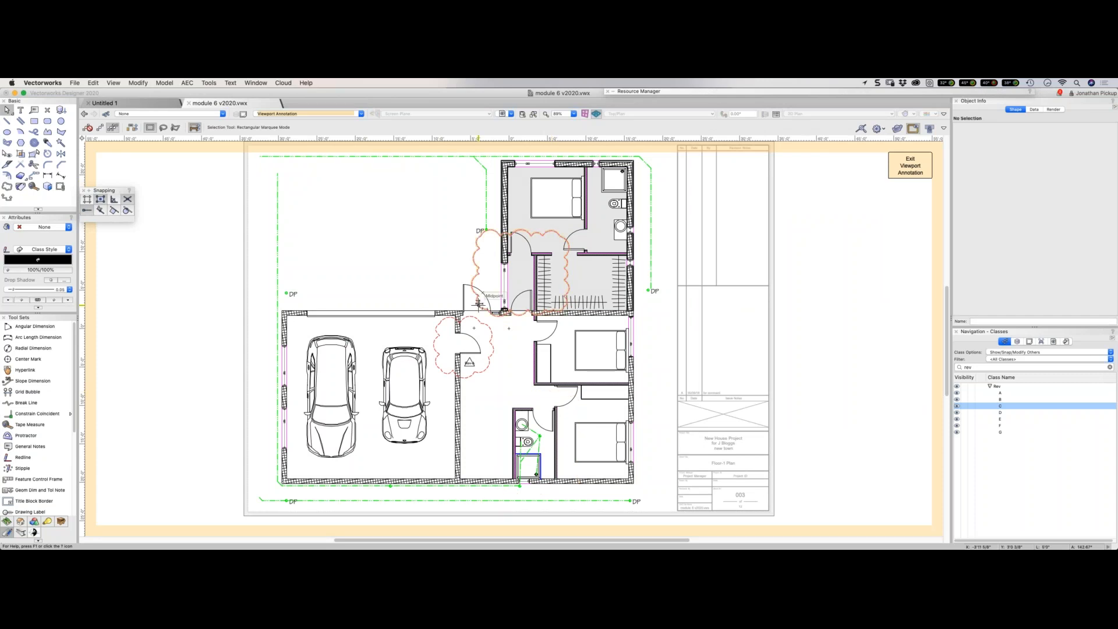
pyautogui.click(479, 304)
pyautogui.press('Delete')
pyautogui.click(911, 160)
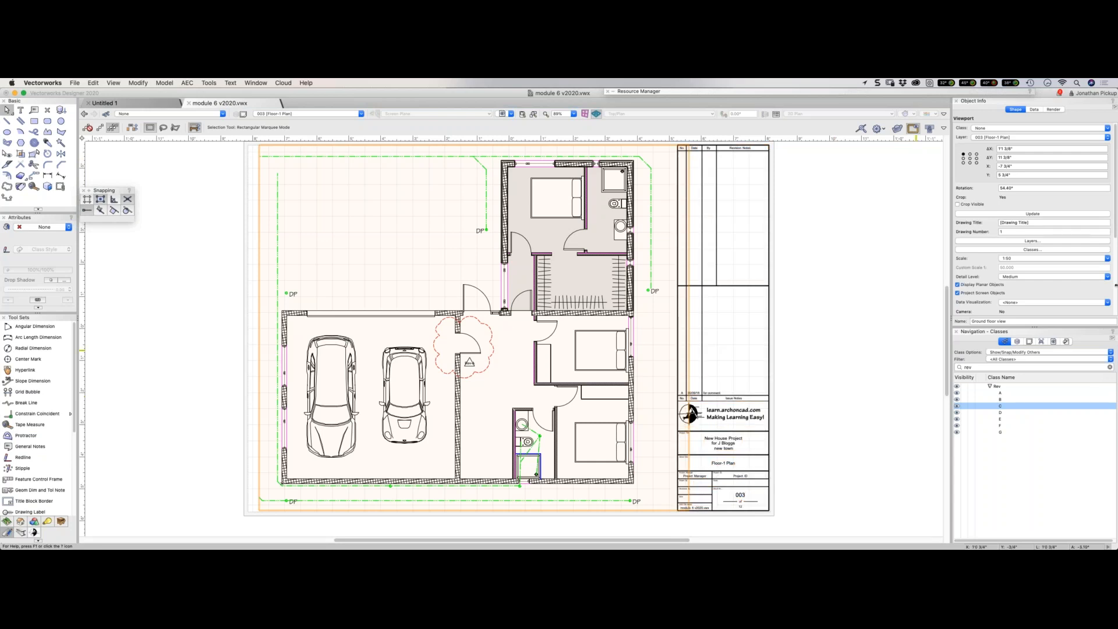
# Switch to the 001 Site Plan sheet layer.
pyautogui.press('super+Up')
pyautogui.press('super+Up')
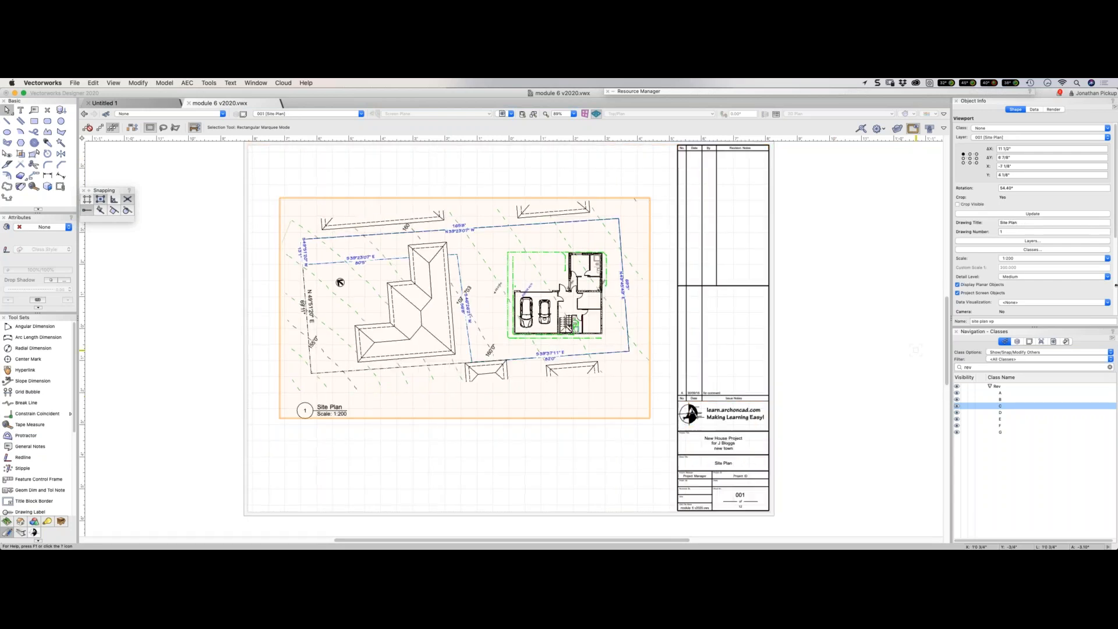
# Browse the sheet layers between the Cover Sheet and the Floor Framing Plan, ending on 003 Floor-1 Plan.
pyautogui.press('super+Up')
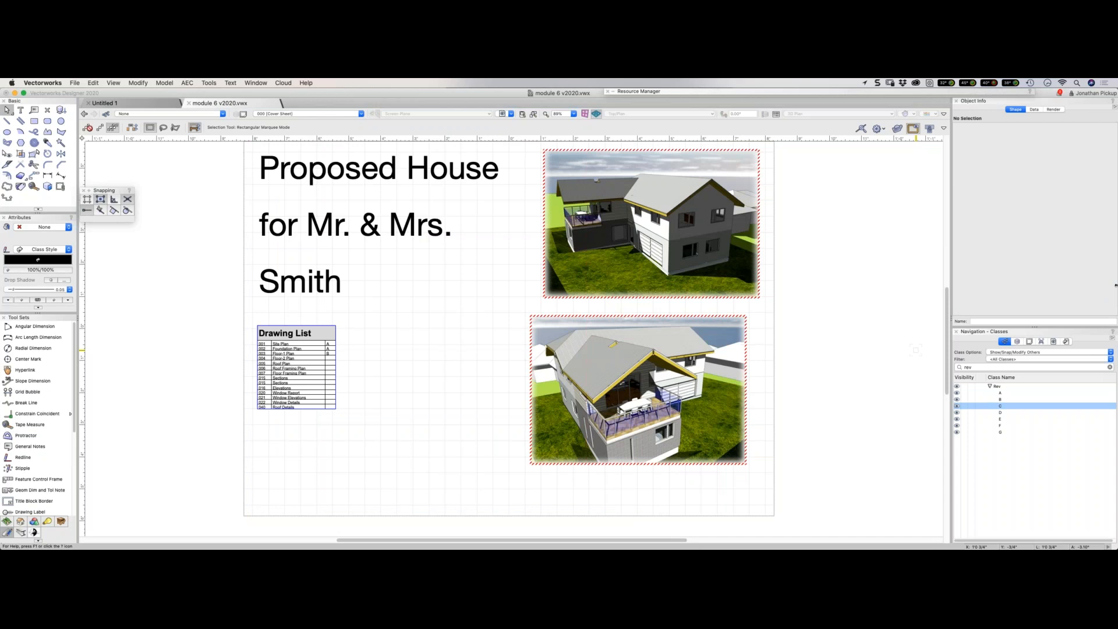
pyautogui.press('super+Down')
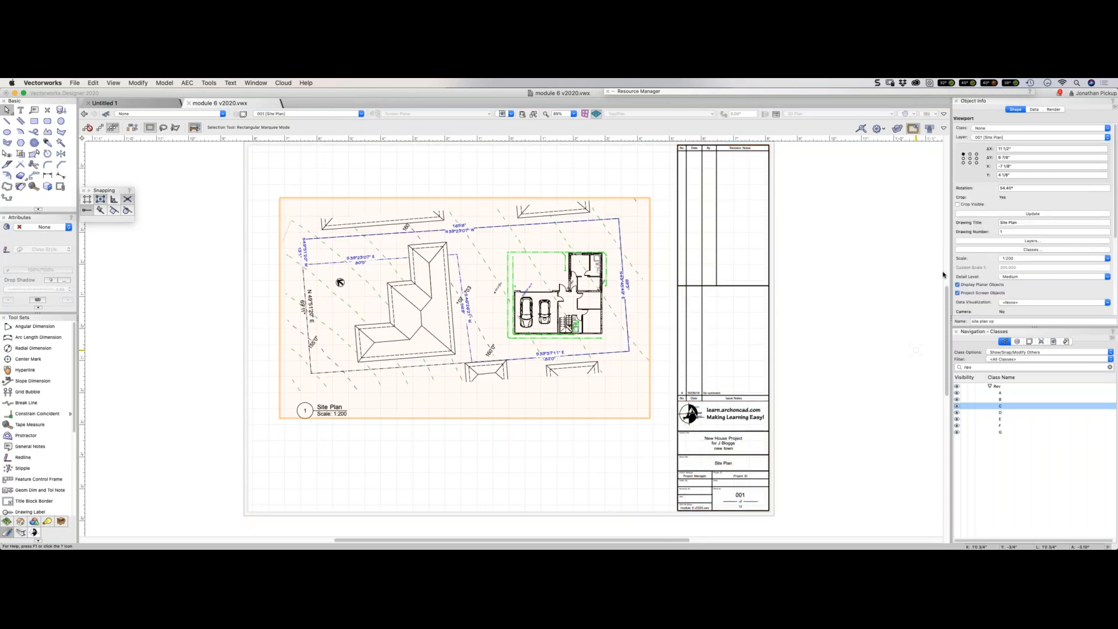
pyautogui.press('super+Down')
pyautogui.press('super+Down')
pyautogui.press('super+Down')
pyautogui.press('super+Down')
pyautogui.press('super+Down')
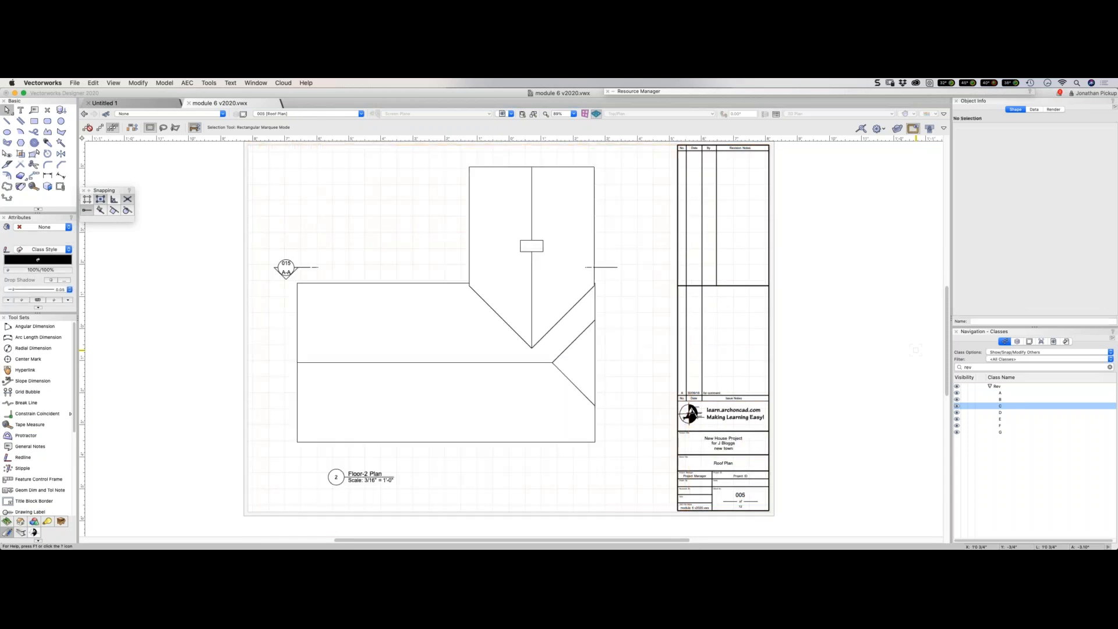
pyautogui.press('super+Up')
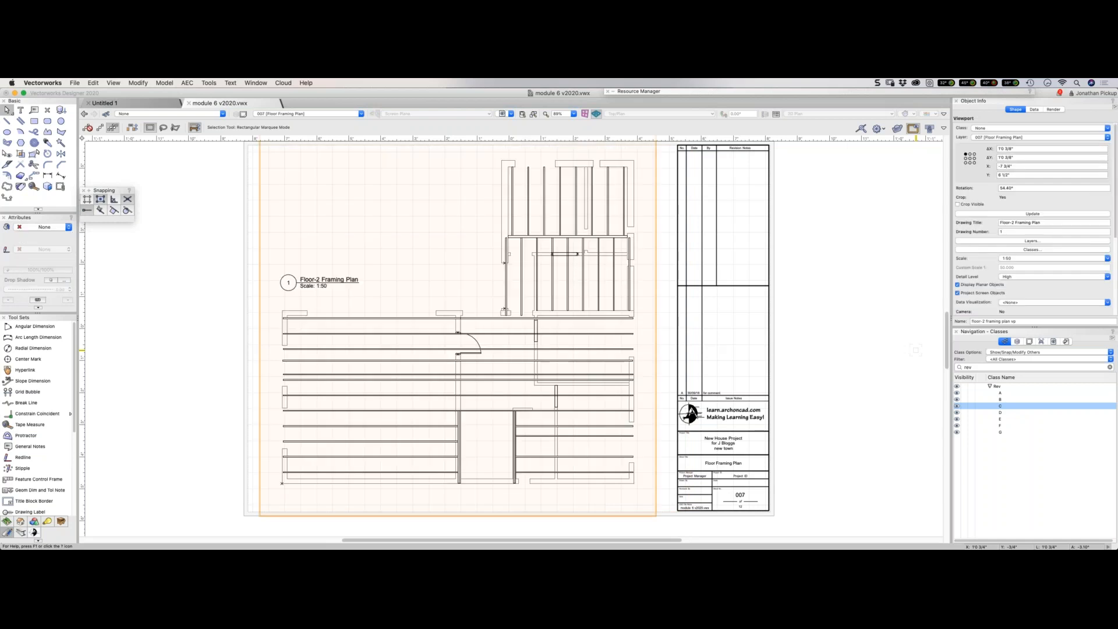
pyautogui.press('super+Up')
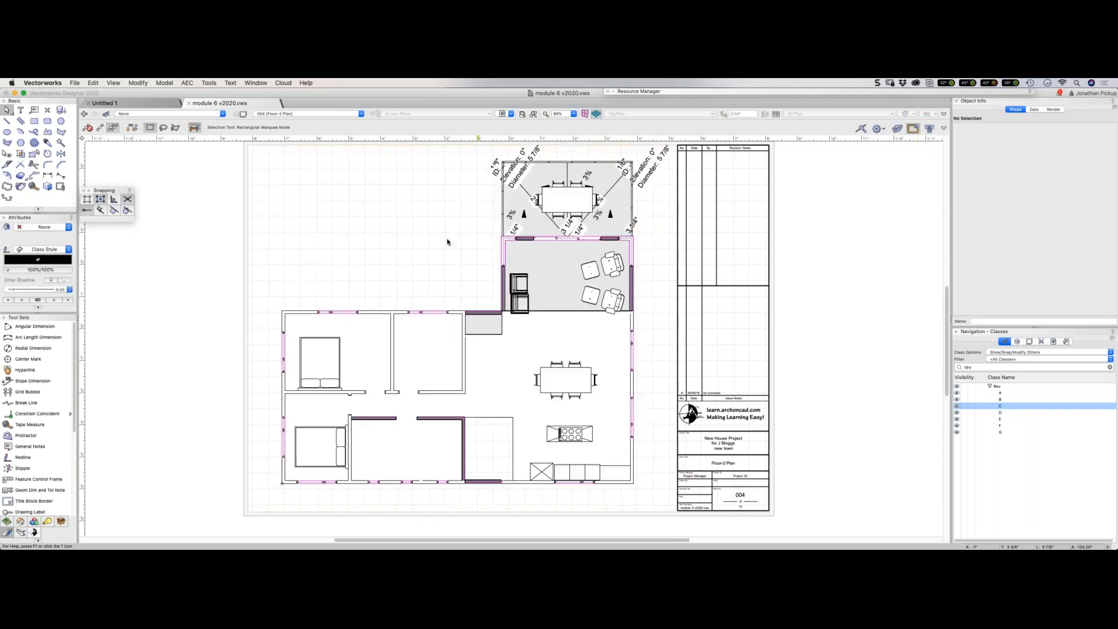
pyautogui.press('super+Up')
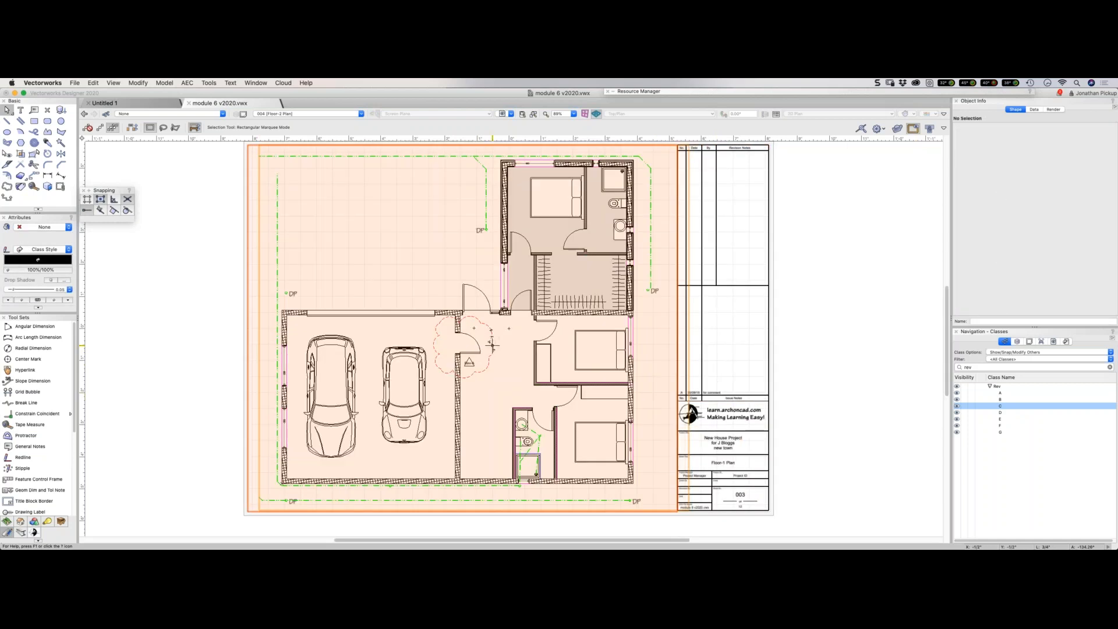
# Assign class Rev-B to the revision cloud and tag in the Floor-1 Plan viewport annotations, and return to the sheet.
pyautogui.click(492, 345)
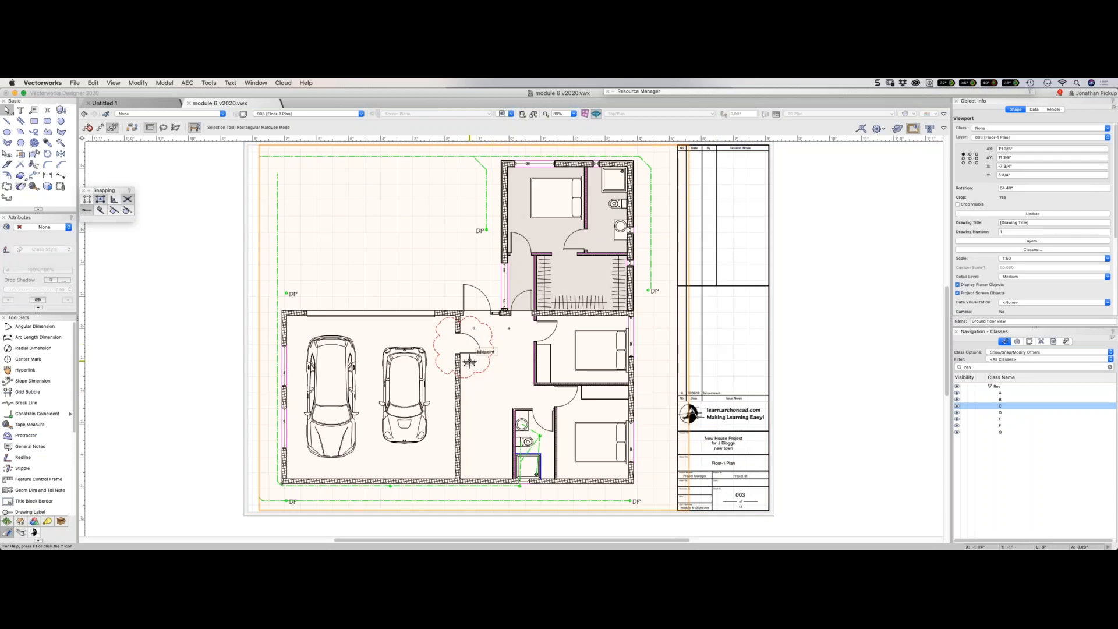
pyautogui.doubleClick(469, 361)
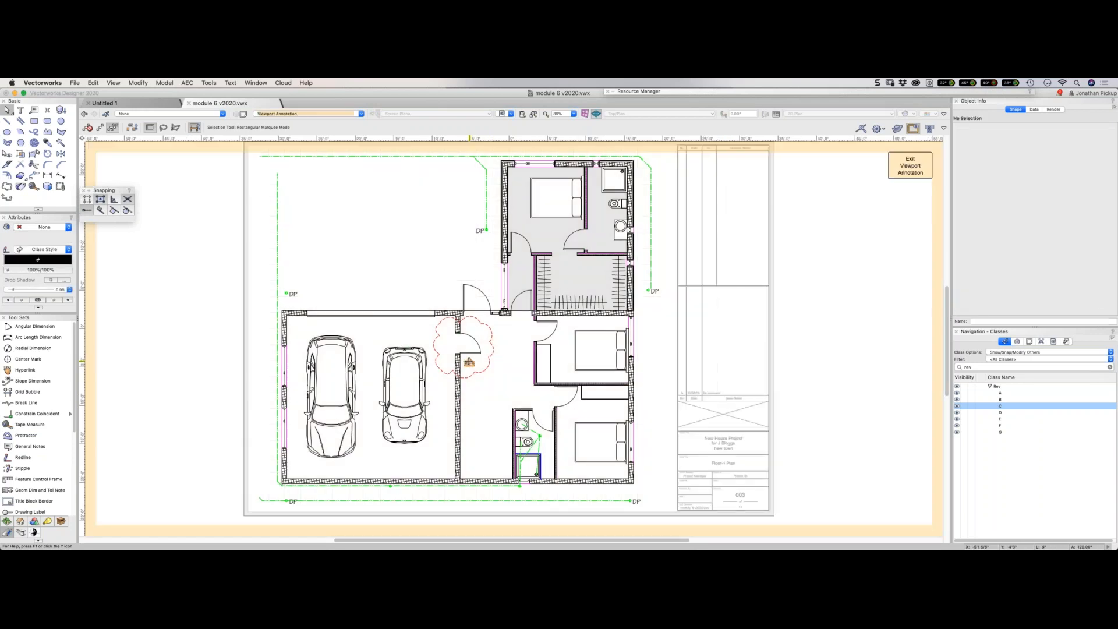
pyautogui.click(469, 362)
pyautogui.rightClick(1000, 399)
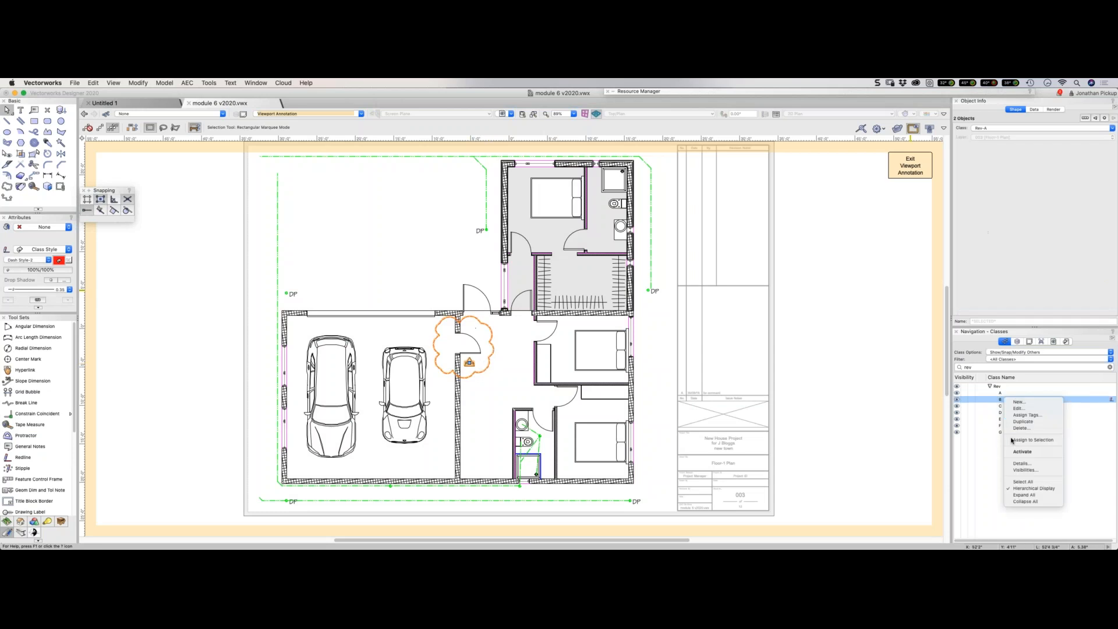
pyautogui.click(1033, 441)
pyautogui.click(794, 313)
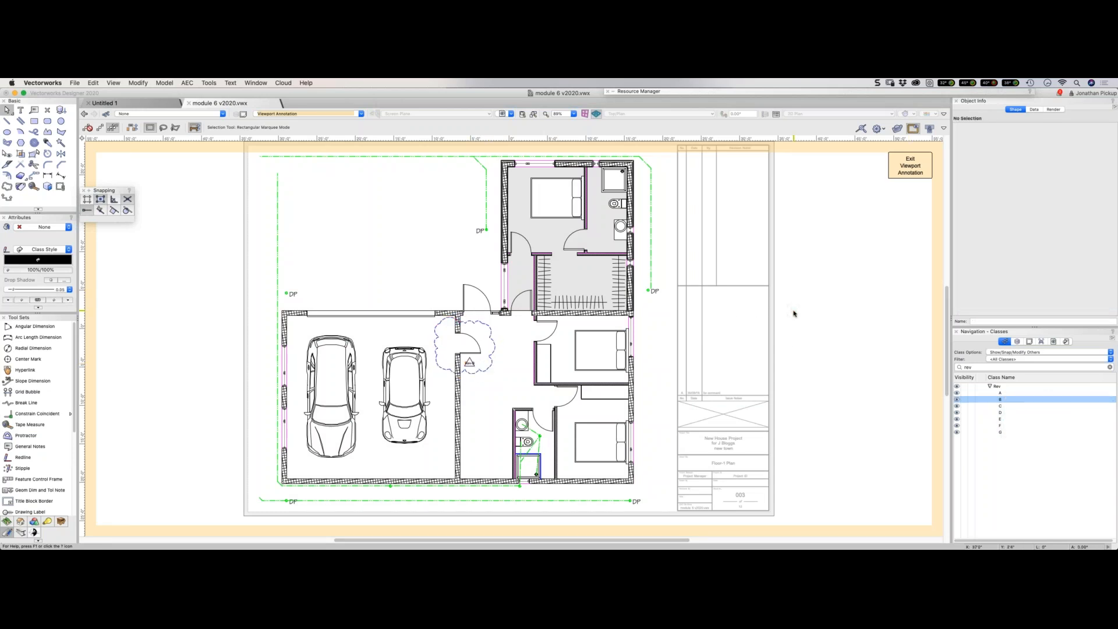
pyautogui.click(910, 168)
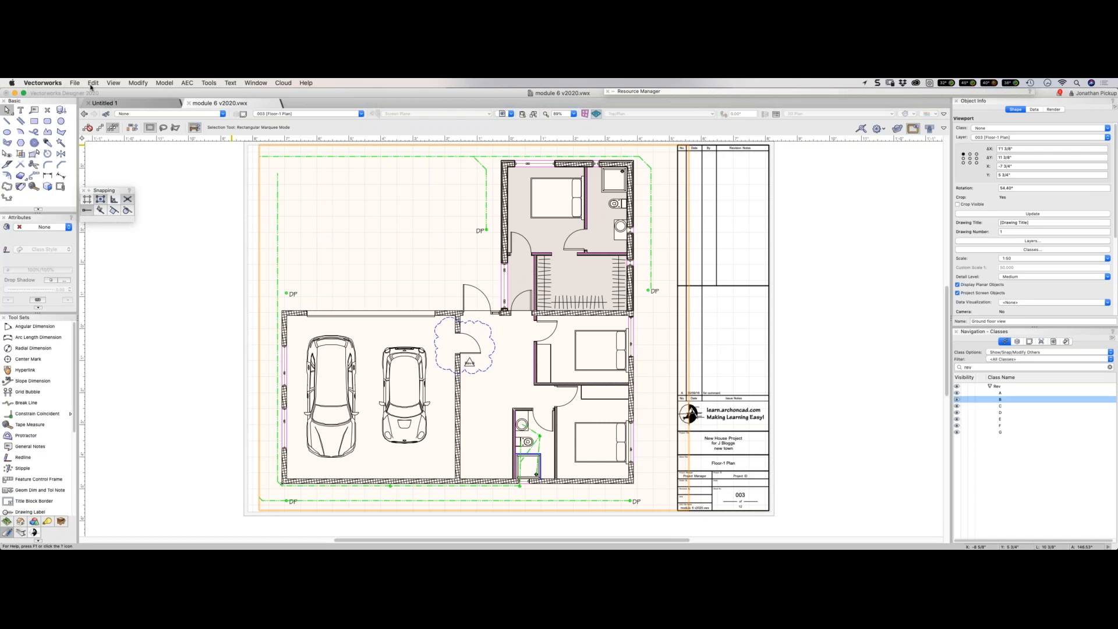
# Draw a rectangular revision cloud around the garage's interior door in the 001 Site Plan viewport annotations, with Extra Small billows.
pyautogui.press('super+Up')
pyautogui.press('super+Up')
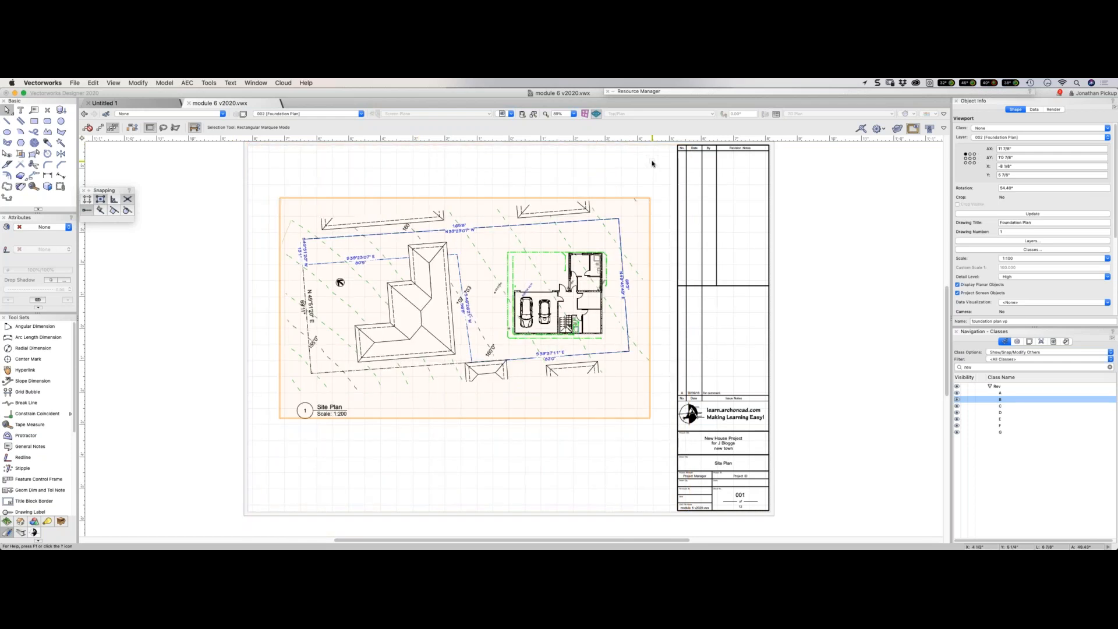
pyautogui.press('super+Up')
pyautogui.click(627, 179)
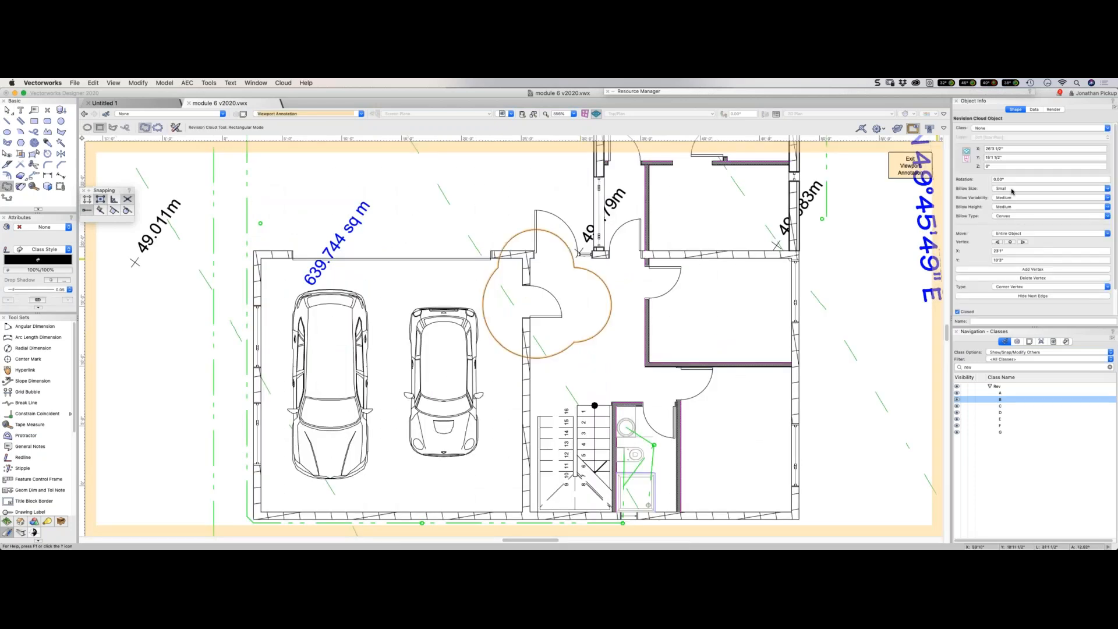
pyautogui.click(1011, 189)
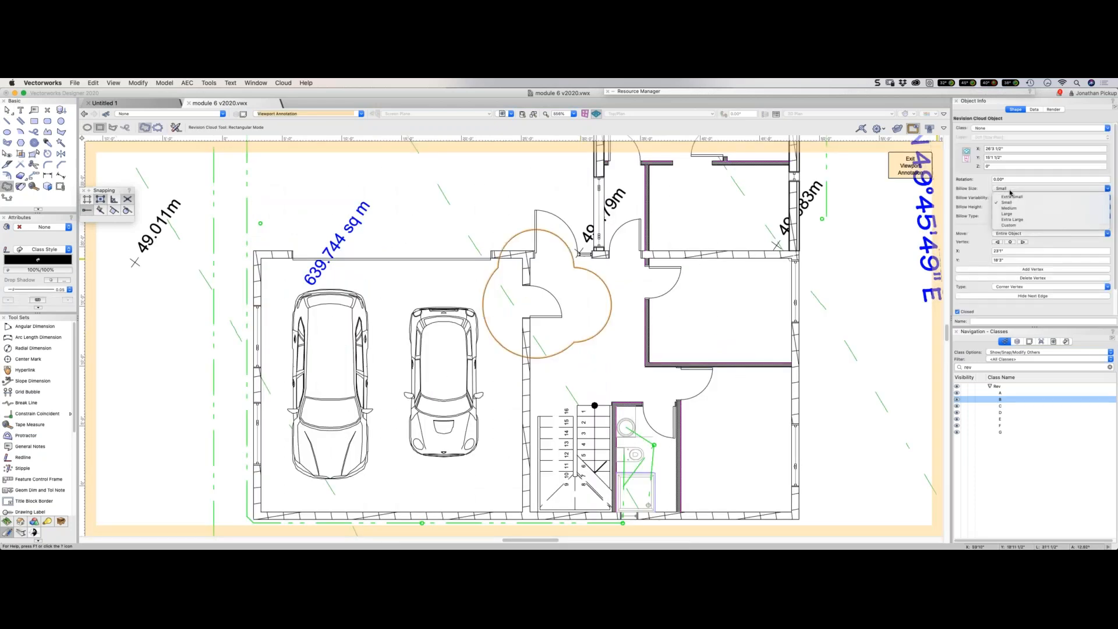
pyautogui.click(1011, 196)
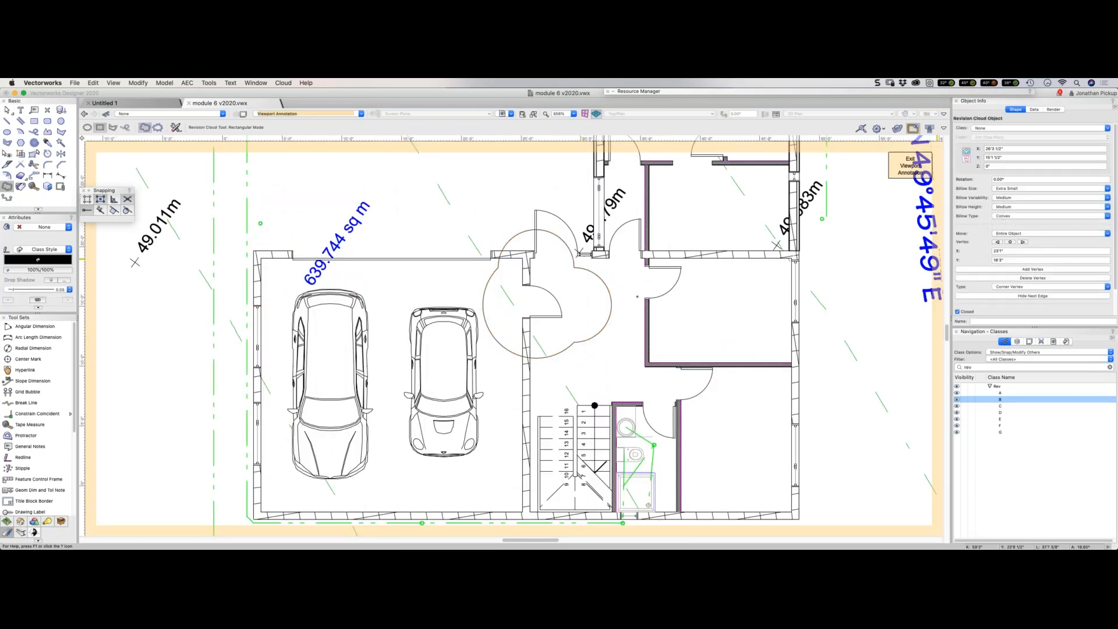
# Place a Revision Marker Triangle data tag just below the new revision cloud.
pyautogui.click(20, 186)
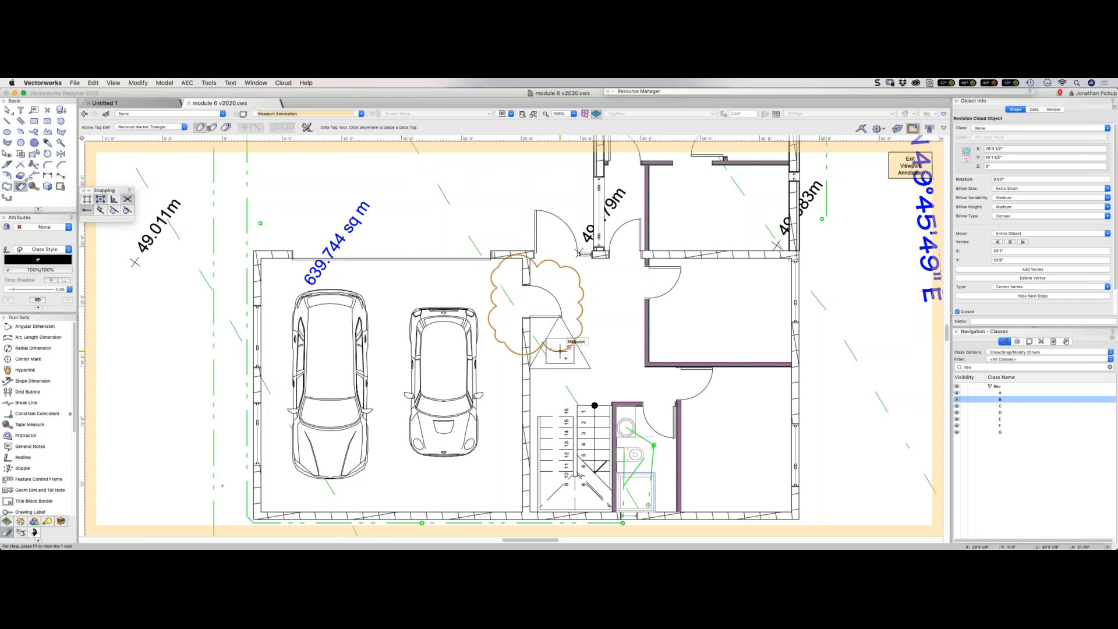
pyautogui.click(569, 365)
pyautogui.press('x')
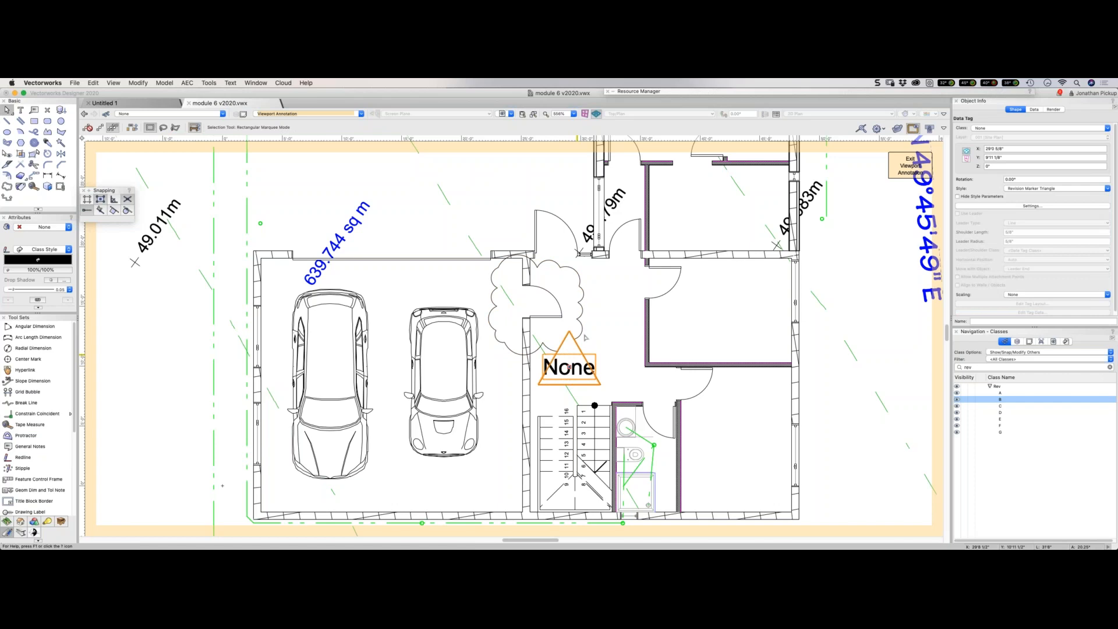
# Assign class Rev-B to both the new cloud and its triangle tag, and exit the viewport annotations.
pyautogui.keyDown('shift'); pyautogui.click(586, 336); pyautogui.keyUp('shift')
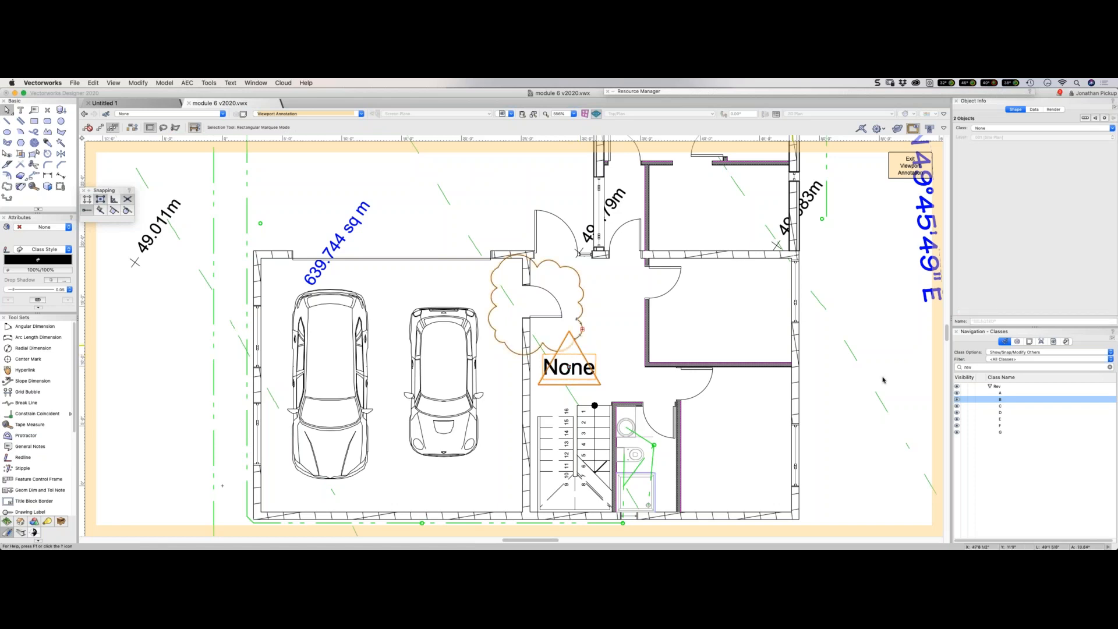
pyautogui.rightClick(997, 393)
pyautogui.click(987, 412)
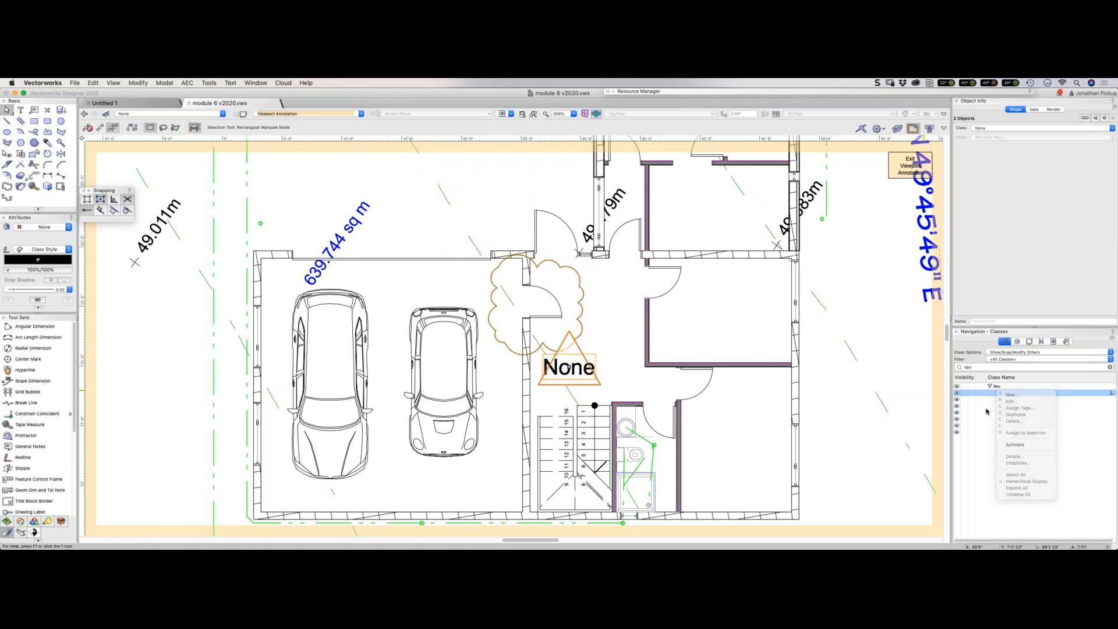
pyautogui.rightClick(1010, 400)
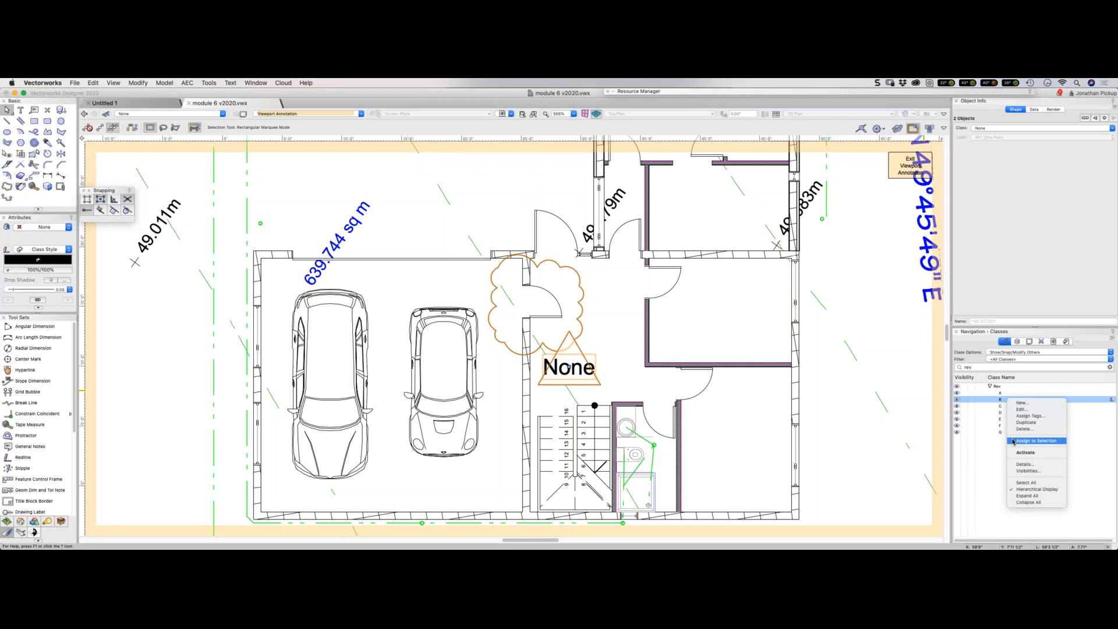
pyautogui.click(1014, 442)
pyautogui.click(859, 432)
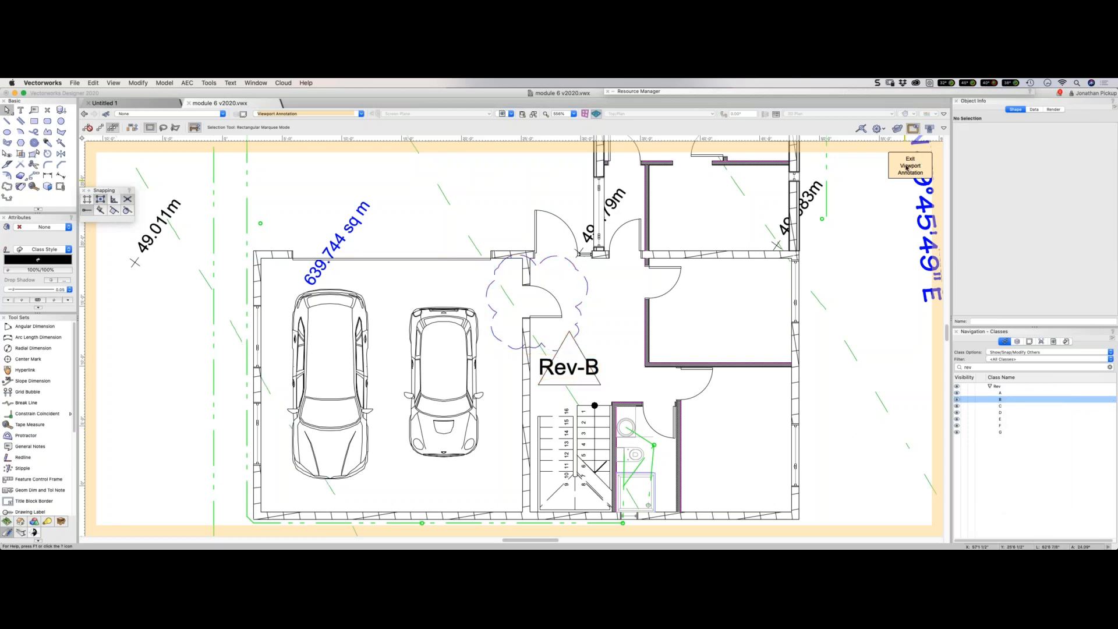
pyautogui.click(909, 166)
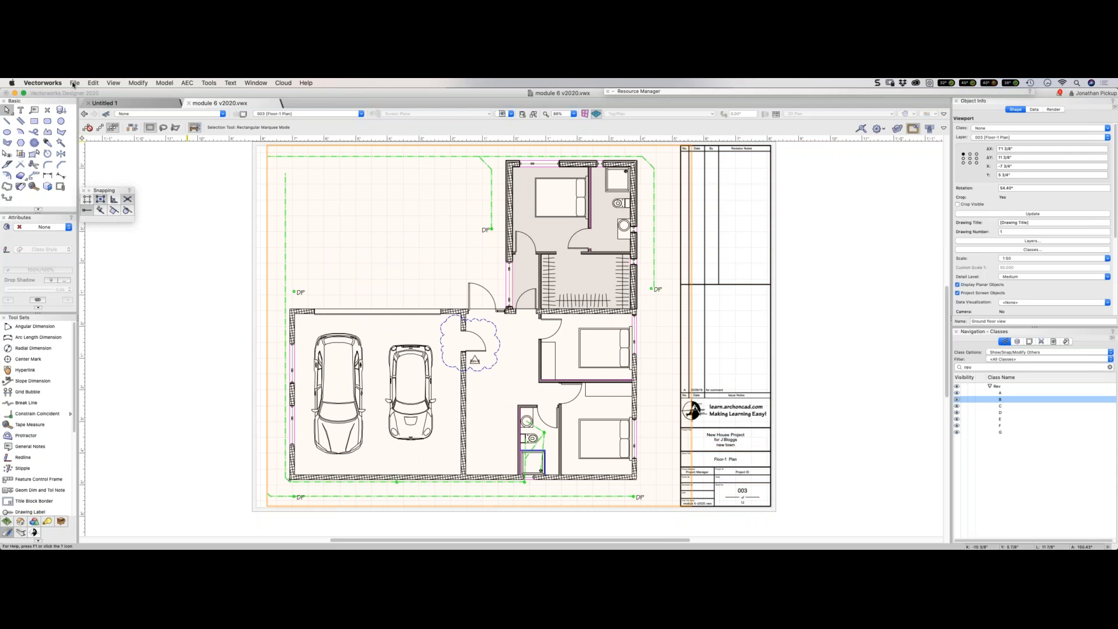
# Review the Site Plan sheet, return to 003 Floor-1 Plan, and deselect its viewport.
pyautogui.click(72, 83)
pyautogui.click(294, 113)
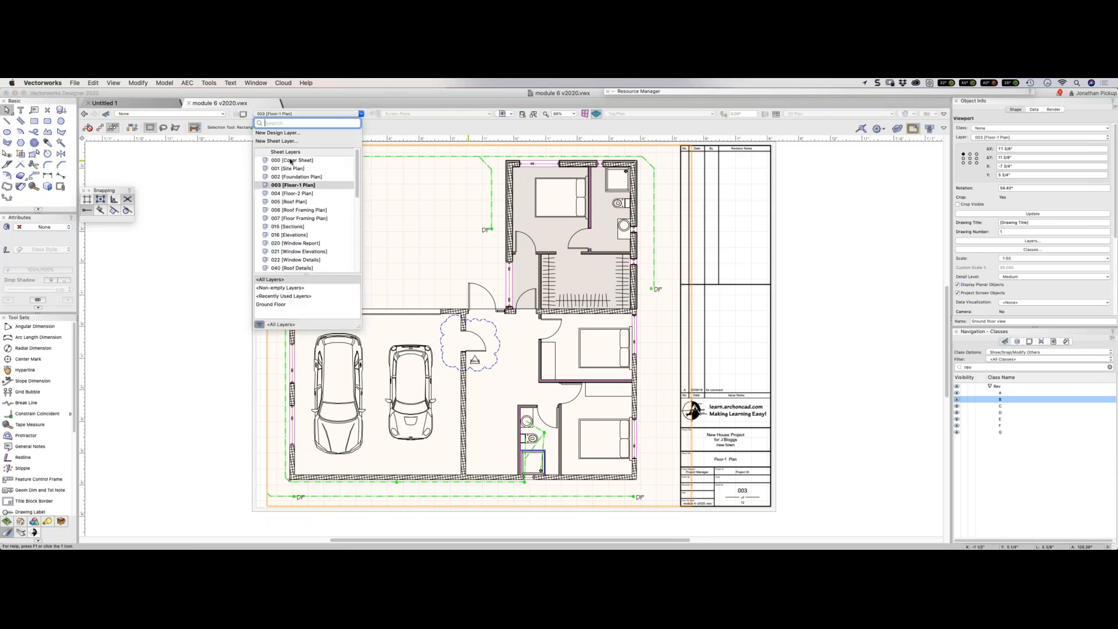
pyautogui.click(288, 193)
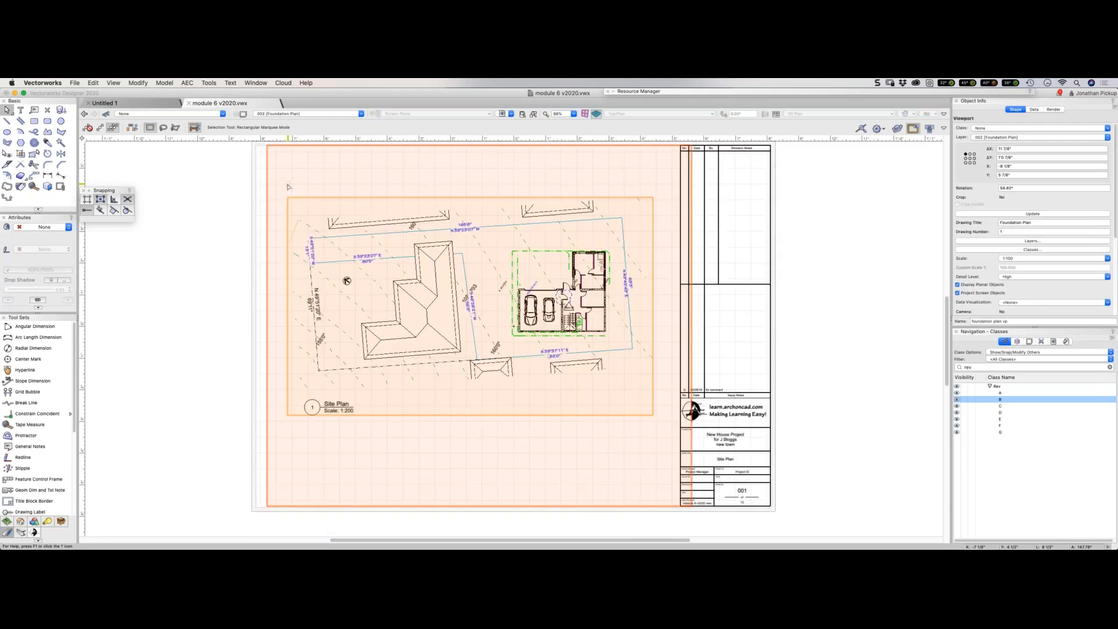
pyautogui.press('super+Down')
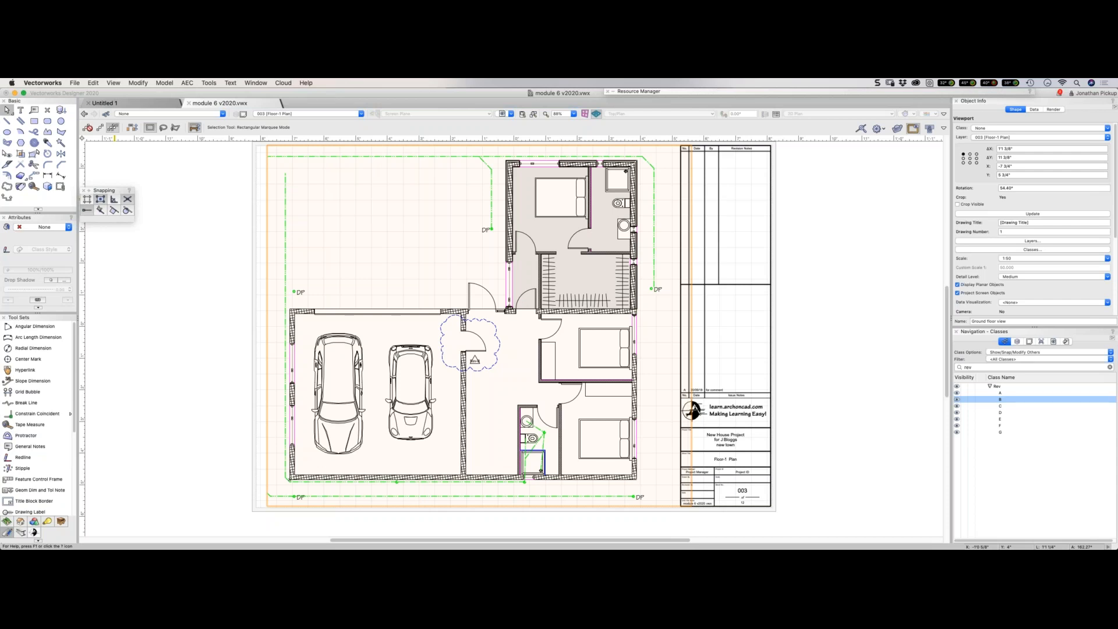
pyautogui.click(499, 262)
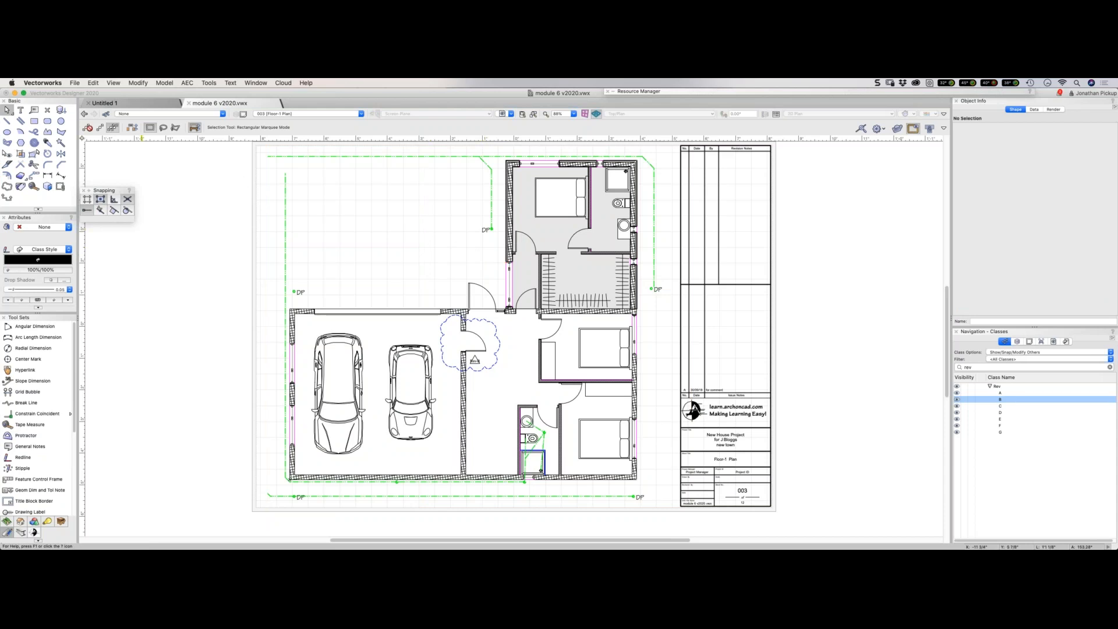
# Open the Title Block Manager's revision data and mark all sheets for application.
pyautogui.click(75, 83)
pyautogui.click(127, 291)
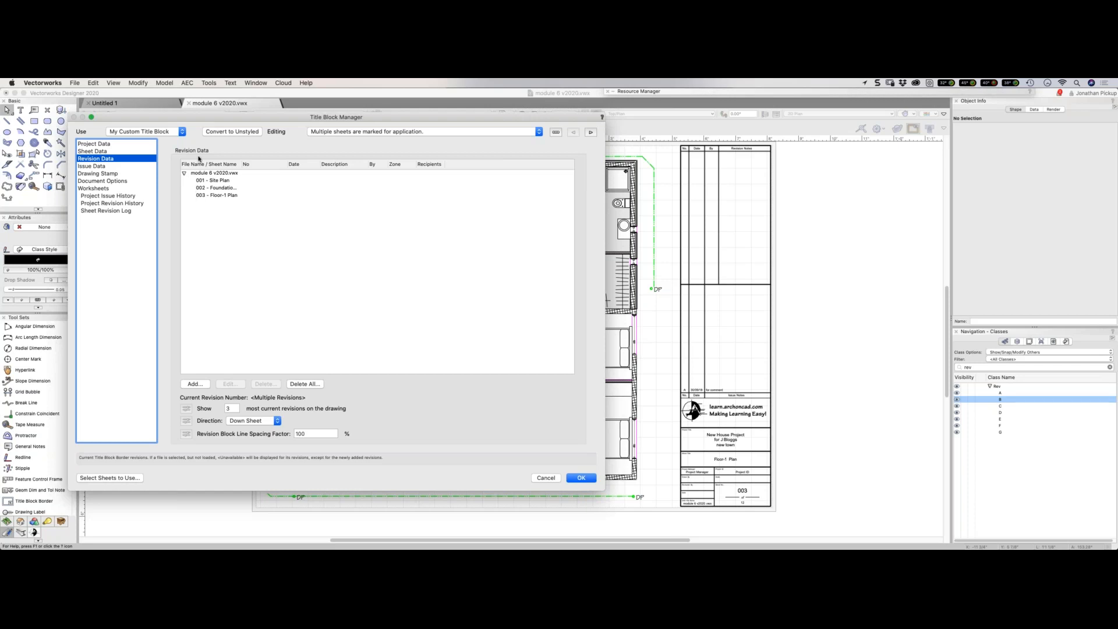
pyautogui.moveTo(217, 117); pyautogui.dragTo(395, 110)
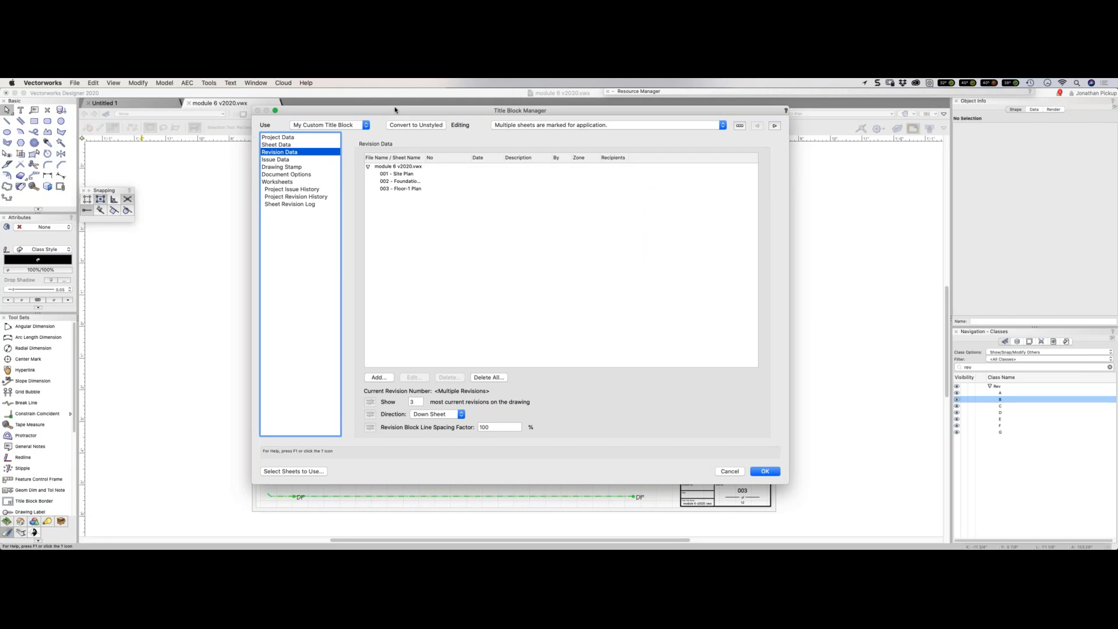
pyautogui.click(293, 471)
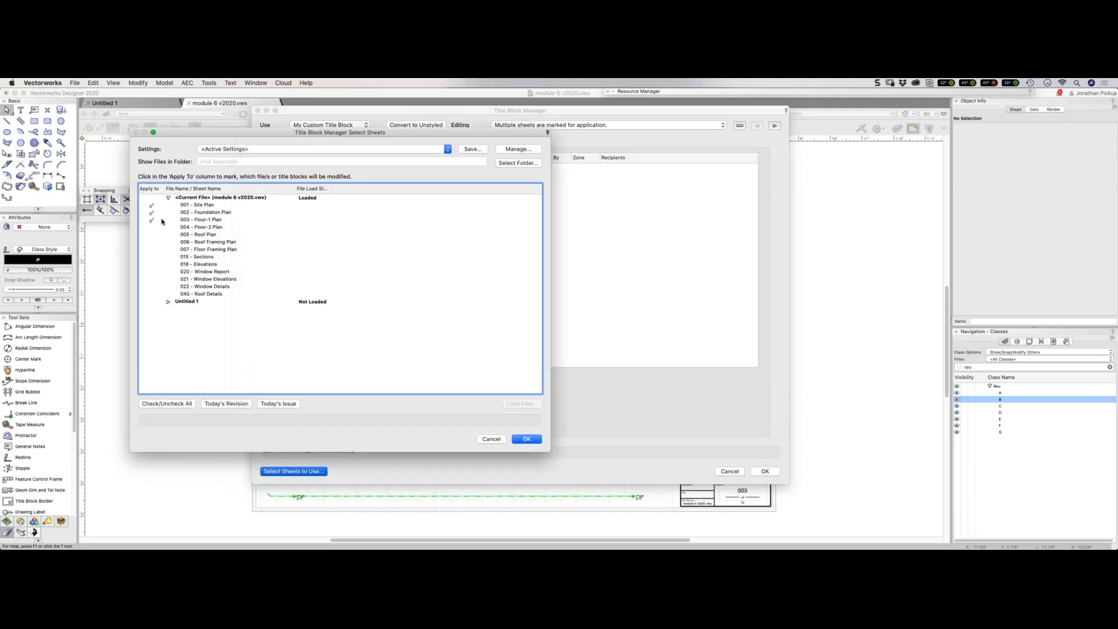
pyautogui.click(152, 213)
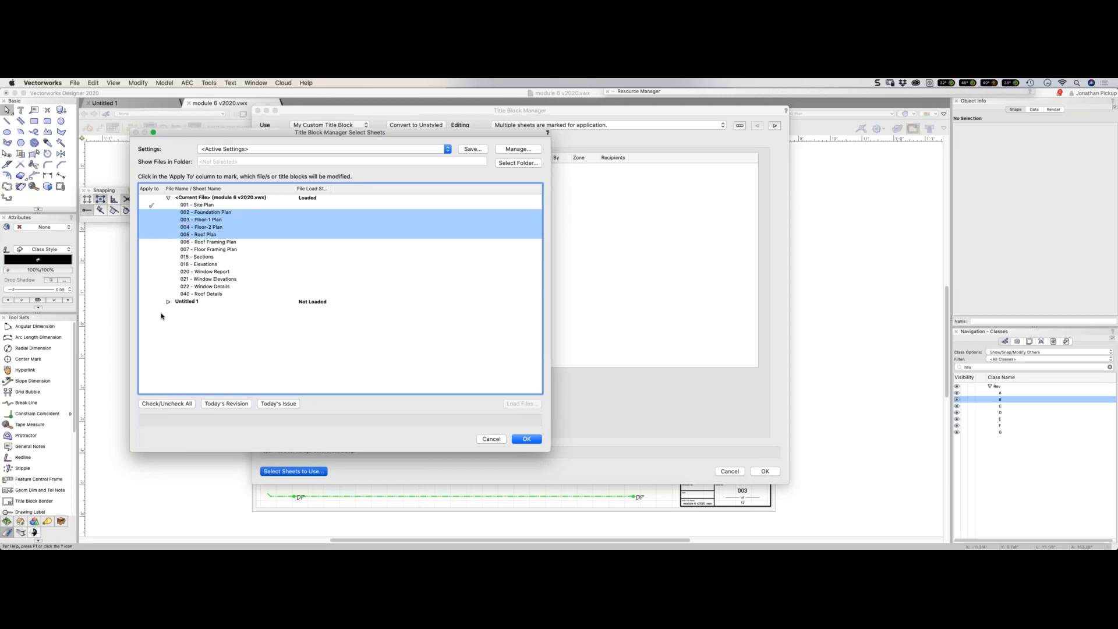
pyautogui.click(175, 404)
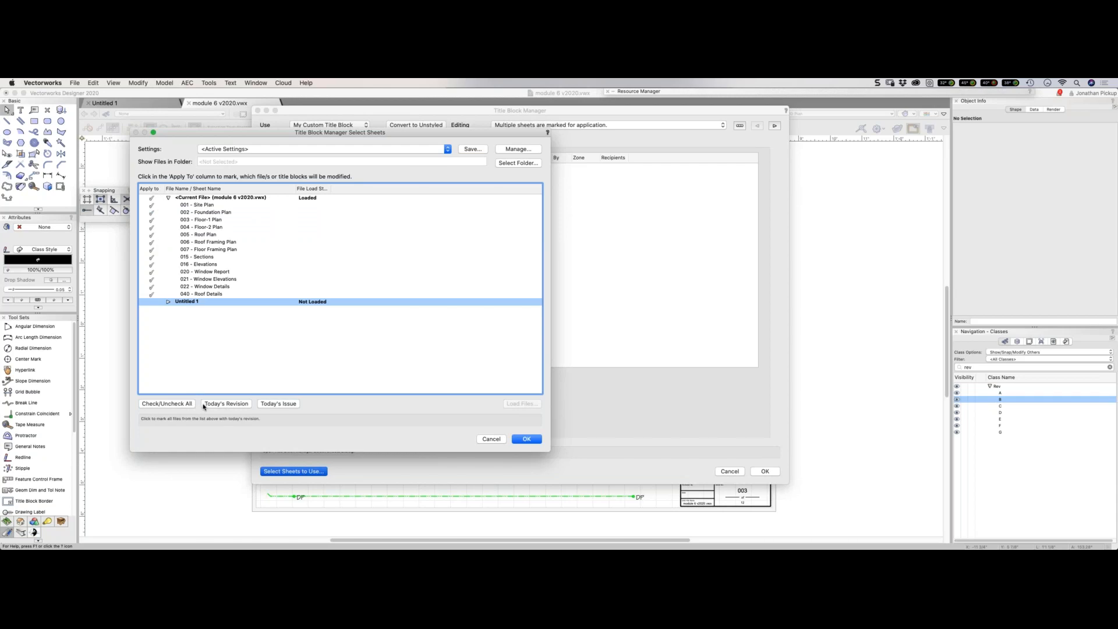
pyautogui.click(521, 441)
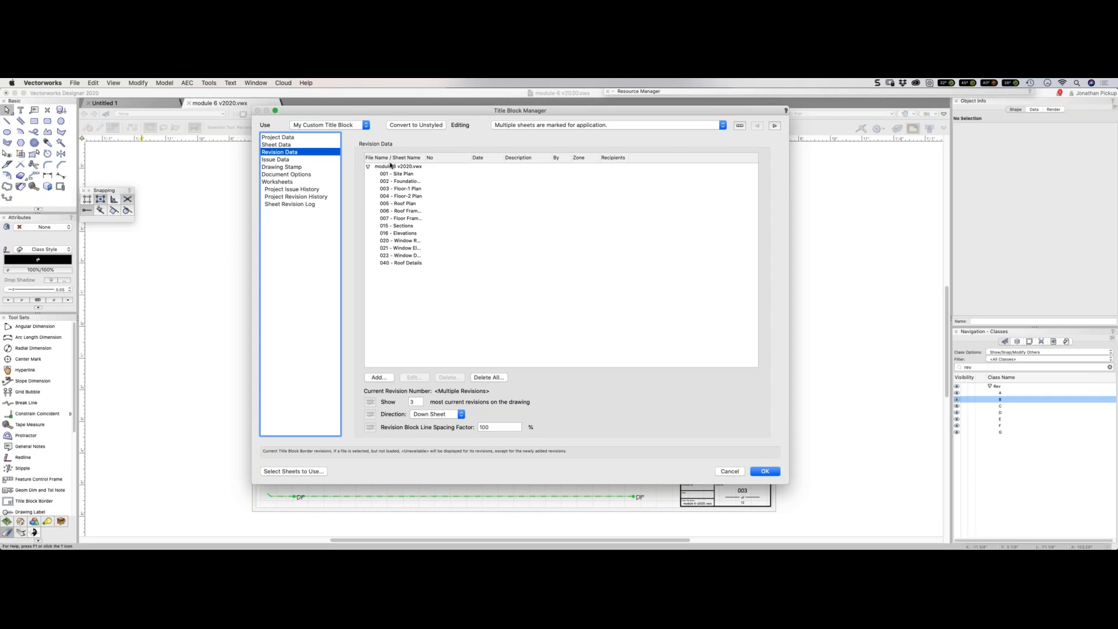
# Restrict the sheets the revision applies to, marking only 001 - Site Plan and 003 - Floor-1 Plan.
pyautogui.moveTo(434, 113)
pyautogui.mouseDown()
pyautogui.moveTo(413, 124)
pyautogui.moveTo(317, 291)
pyautogui.moveTo(351, 179)
pyautogui.moveTo(403, 125)
pyautogui.mouseUp()
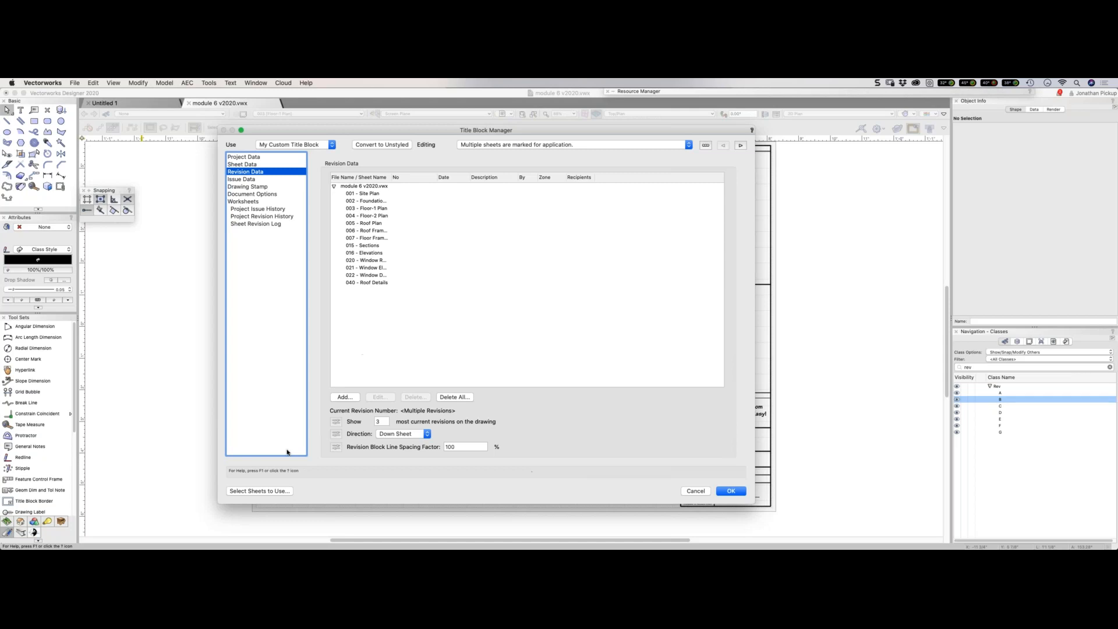
pyautogui.click(269, 492)
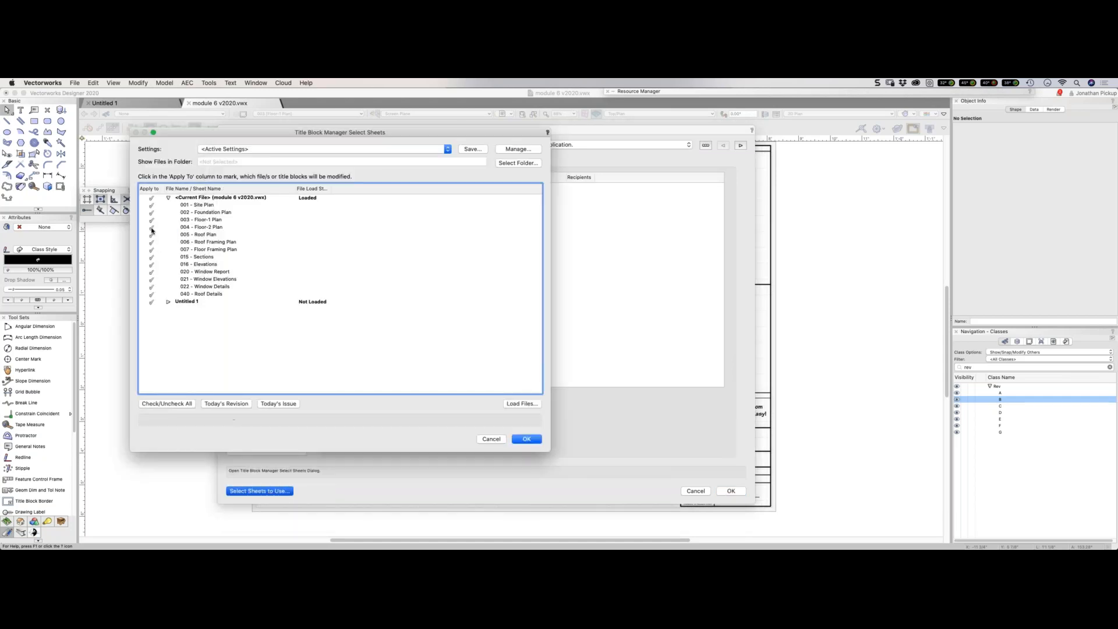
pyautogui.click(164, 404)
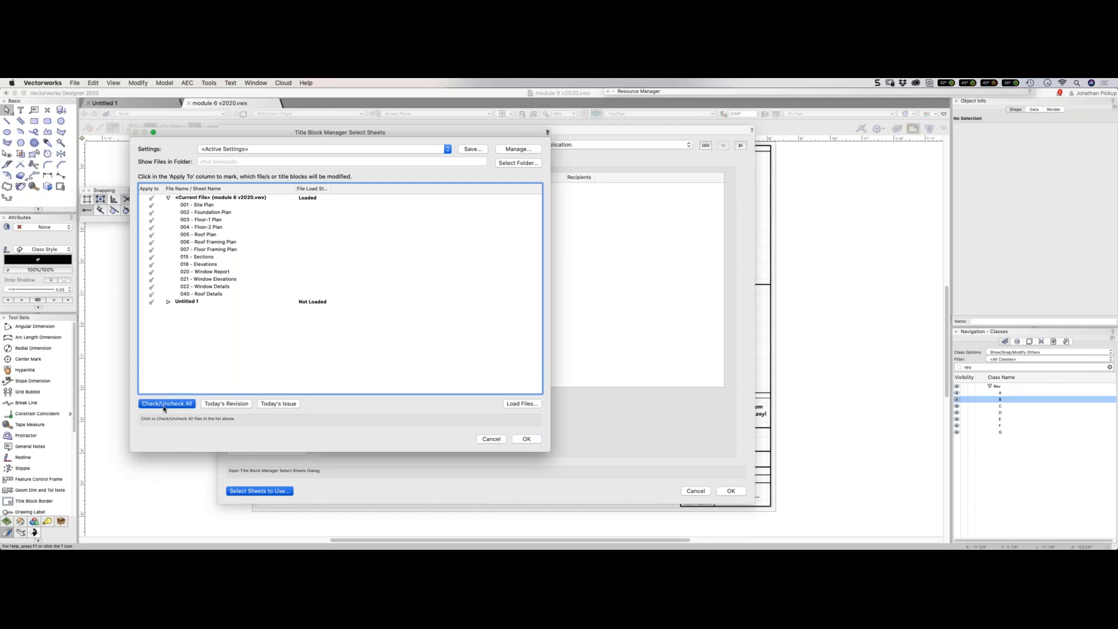
pyautogui.click(152, 207)
pyautogui.click(151, 220)
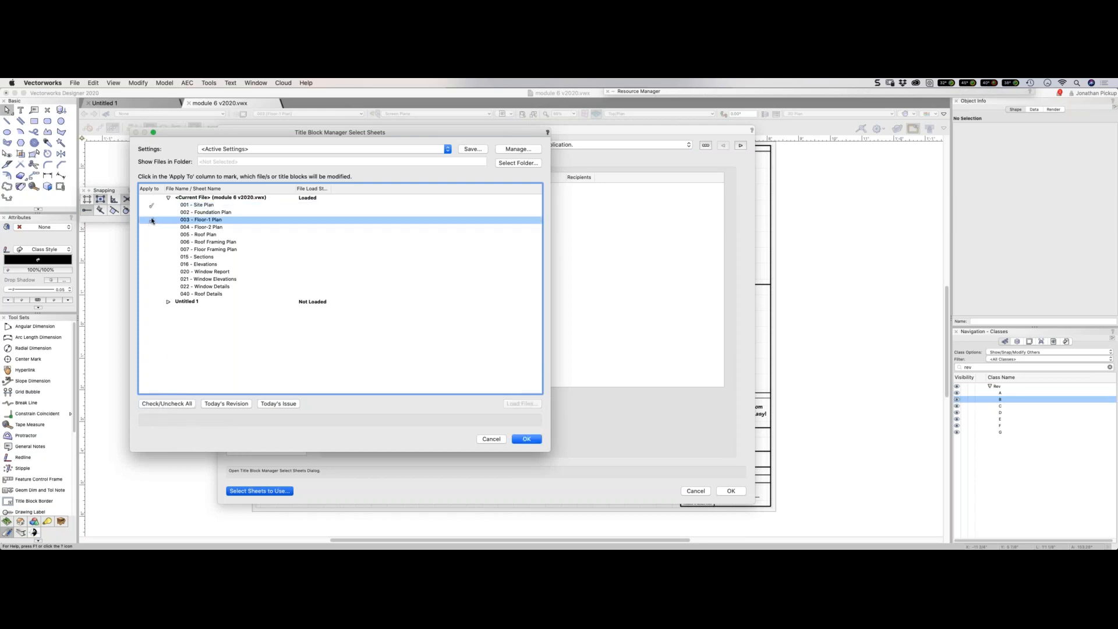
pyautogui.click(526, 438)
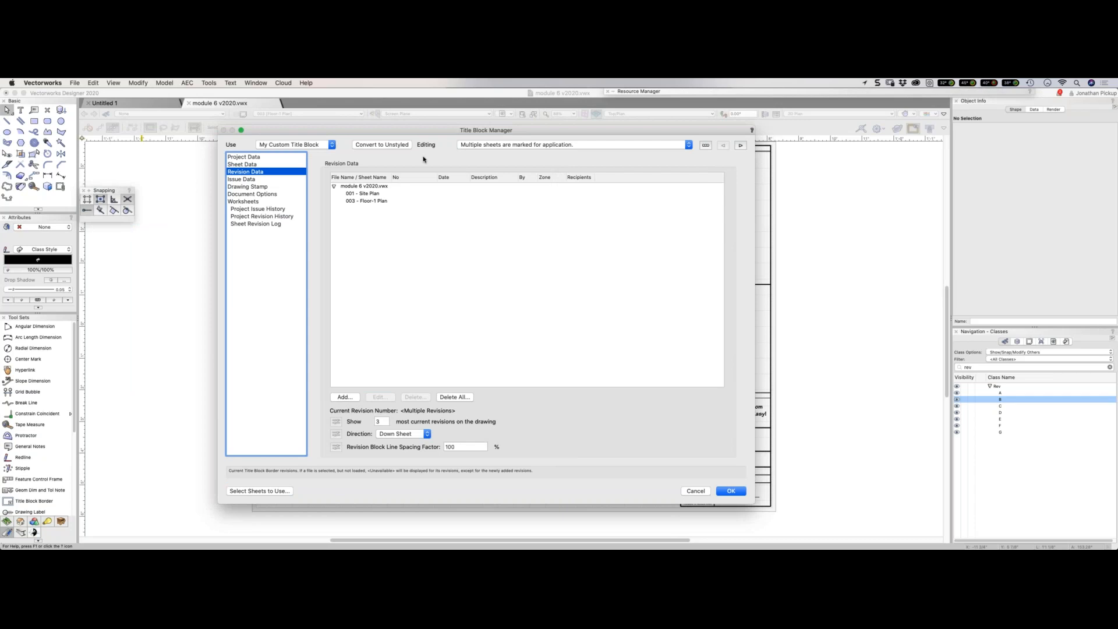
# Start a new revision for both marked sheets, dated 2/04/20, and fill in the author's initials.
pyautogui.moveTo(429, 130); pyautogui.dragTo(341, 132)
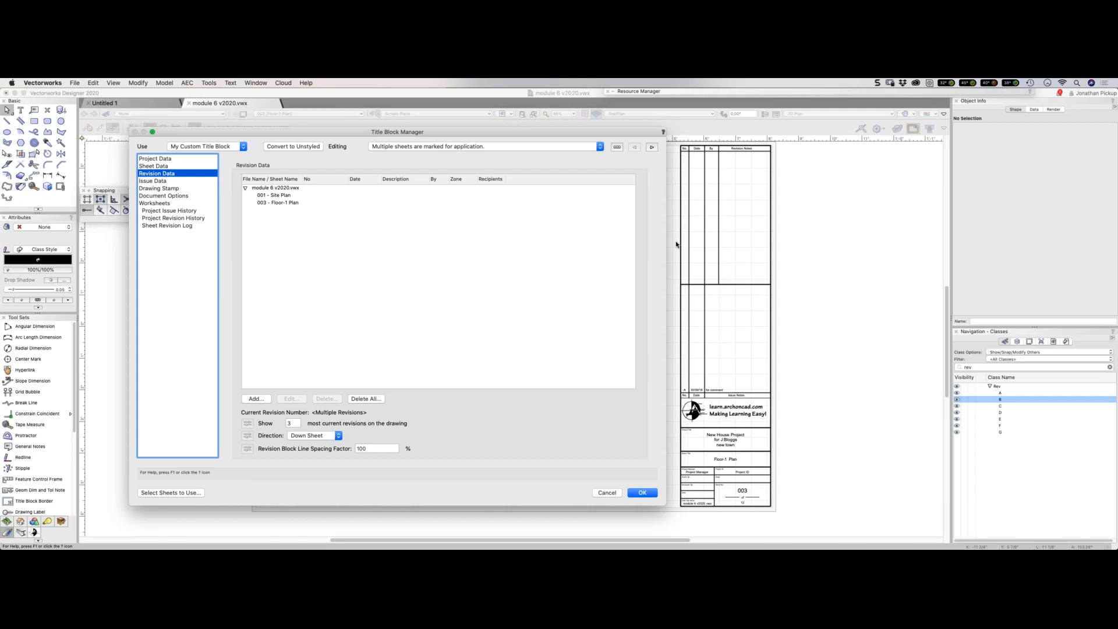
pyautogui.click(317, 438)
pyautogui.click(256, 398)
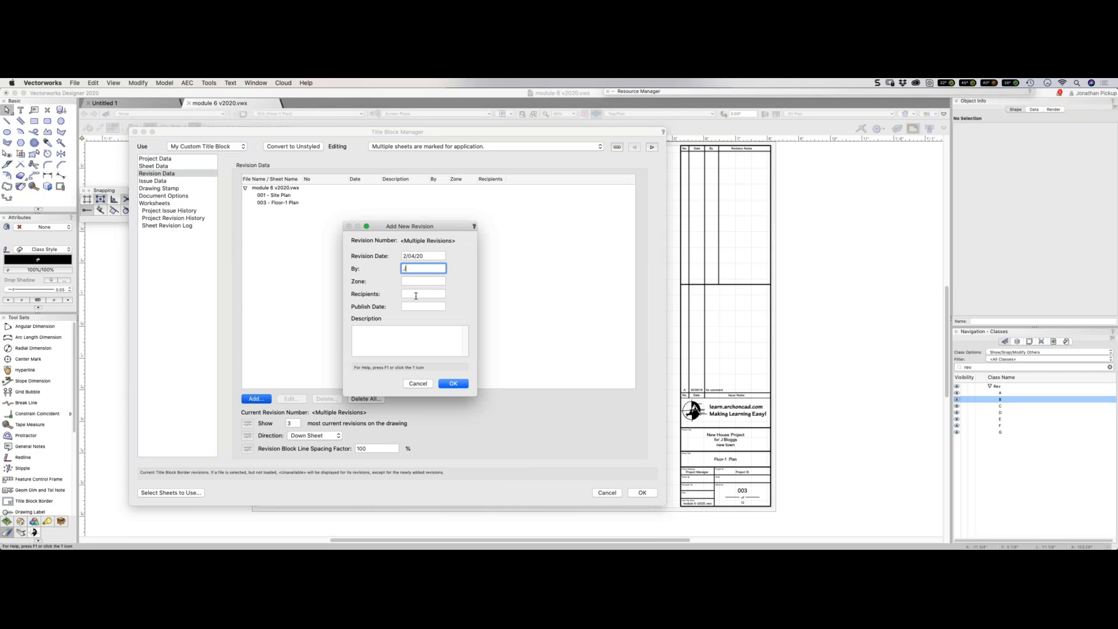
pyautogui.press('Tab')
pyautogui.press('Tab')
pyautogui.press('Tab')
pyautogui.press('Tab')
# Describe the revision as "new door added to garage" and apply it to the title blocks.
pyautogui.click(366, 333)
pyautogui.write('new door added ')
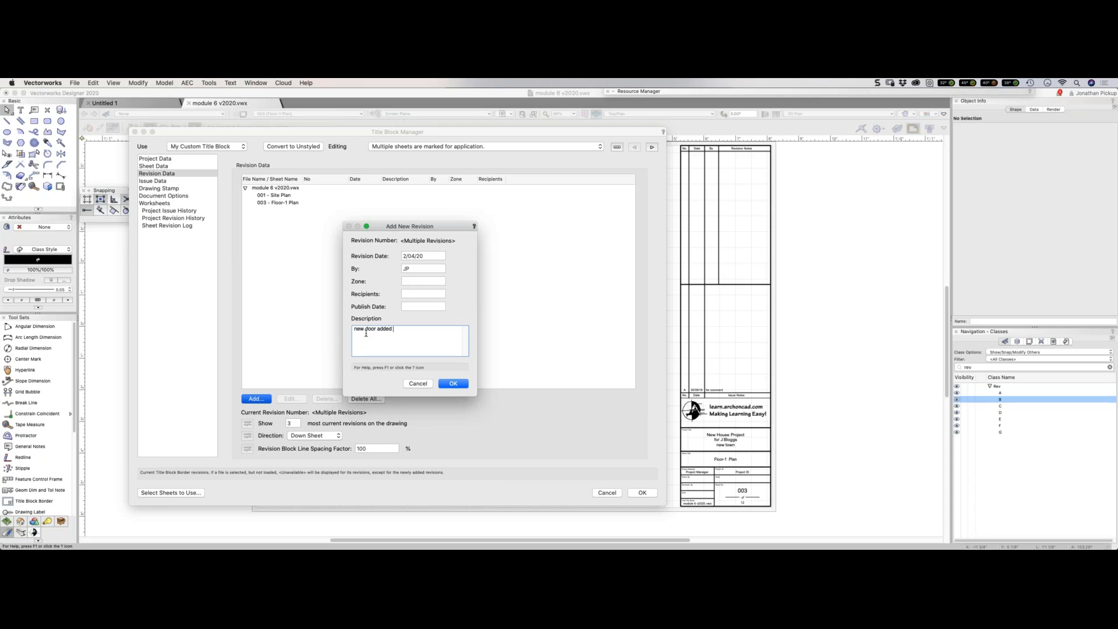
pyautogui.write('yo')
pyautogui.write('ge')
pyautogui.click(454, 384)
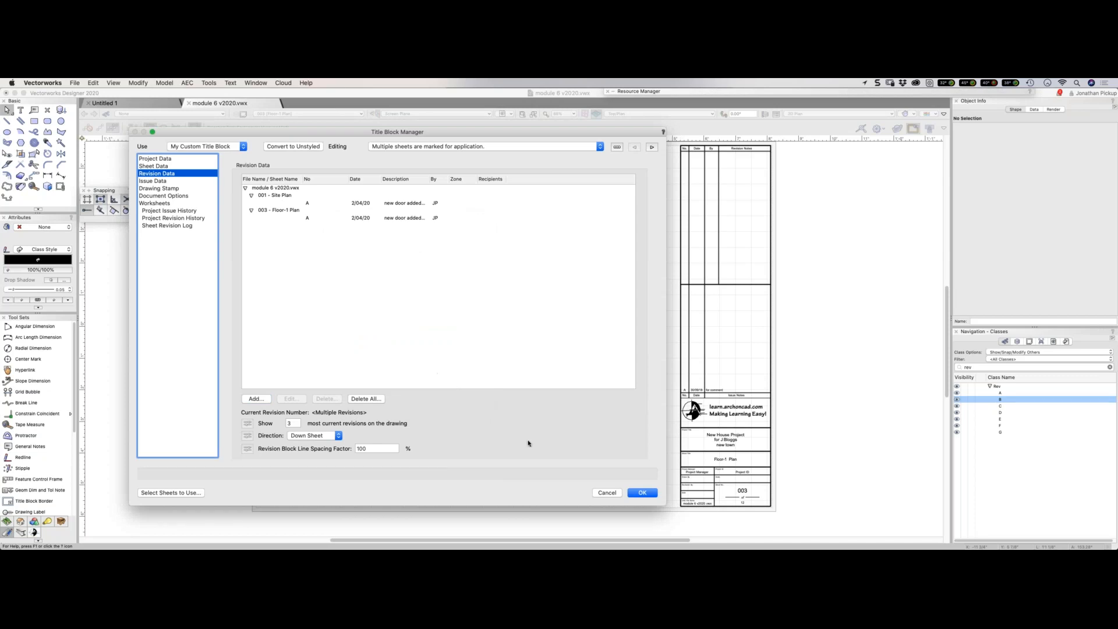
pyautogui.click(639, 493)
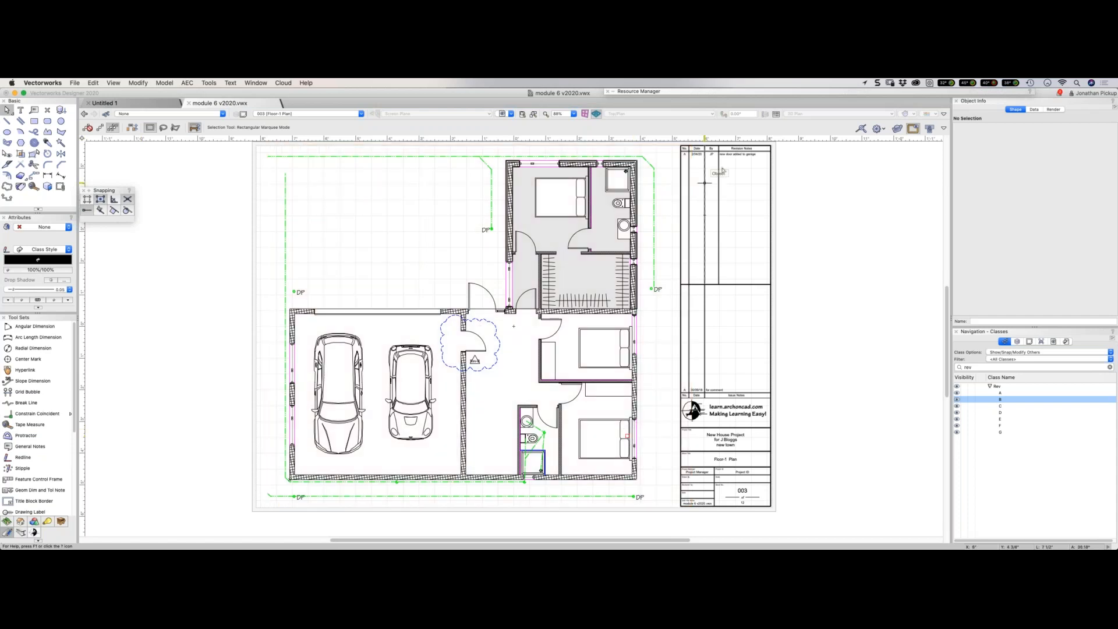
# Examine the new revision entry in the title blocks of 003 Floor-1 Plan and 001 Site Plan.
pyautogui.scroll(1, 727, 150)
pyautogui.scroll(-5, 727, 150)
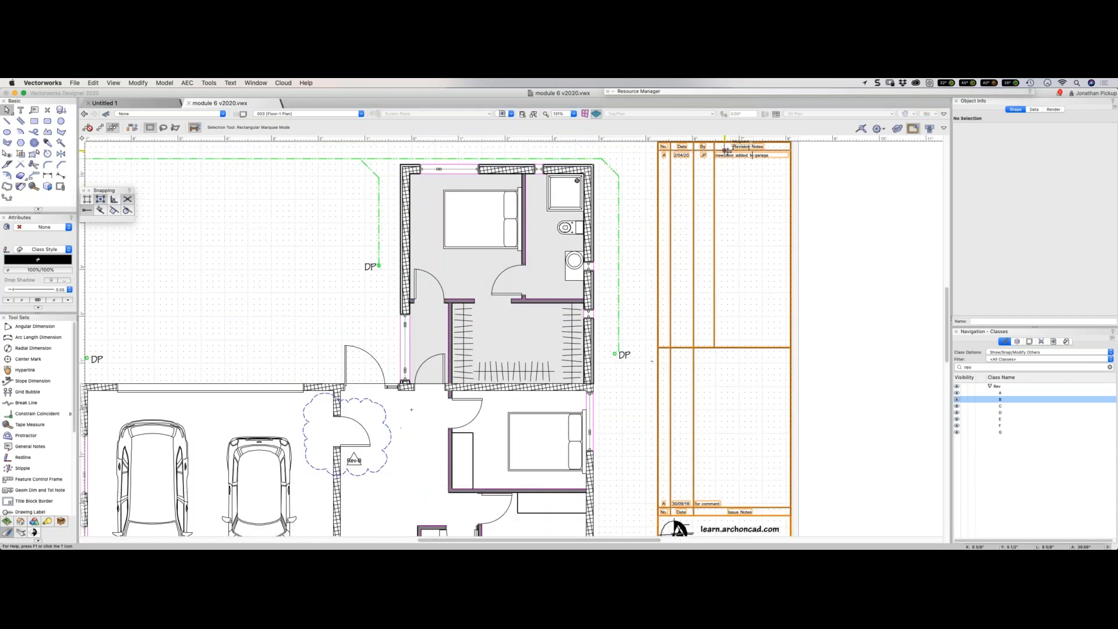
pyautogui.scroll(1, 727, 152)
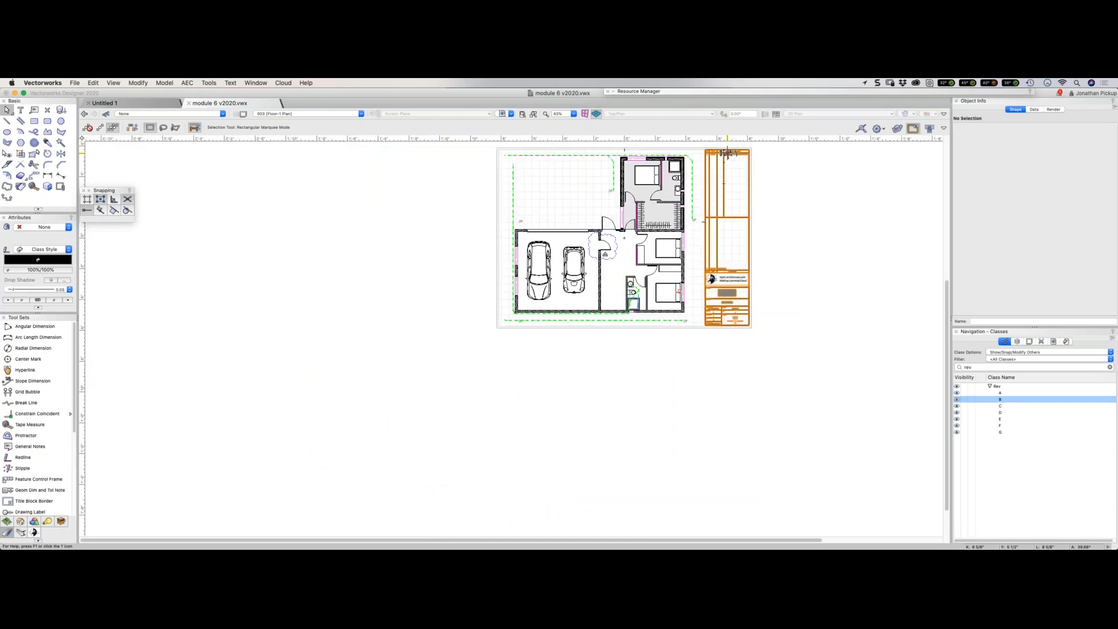
pyautogui.press('super+Up')
pyautogui.press('super+Up')
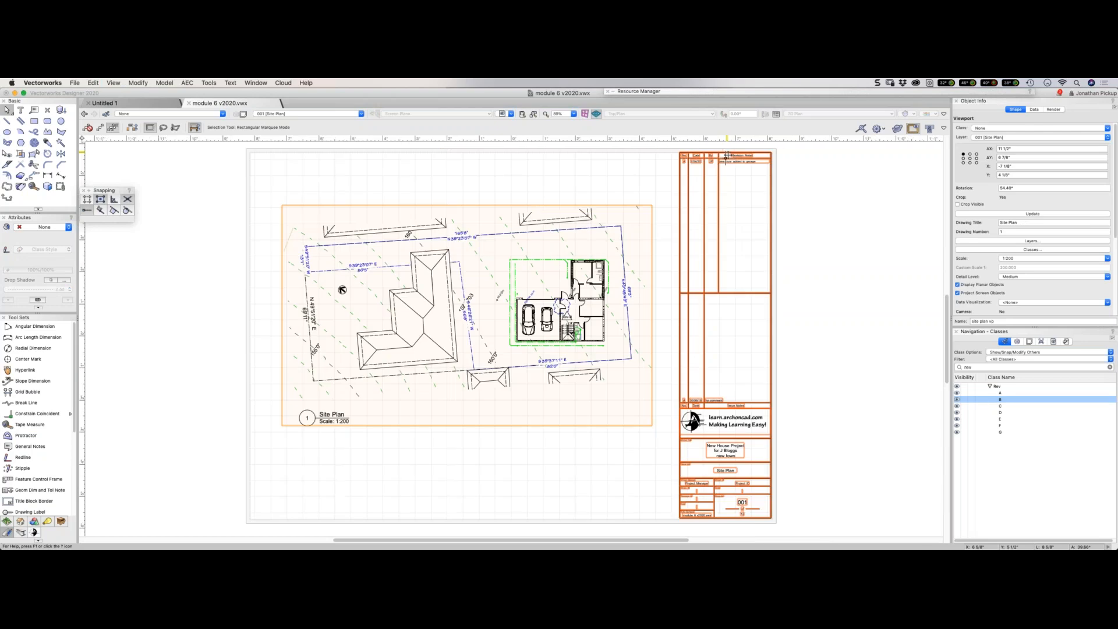
pyautogui.scroll(2, 727, 153)
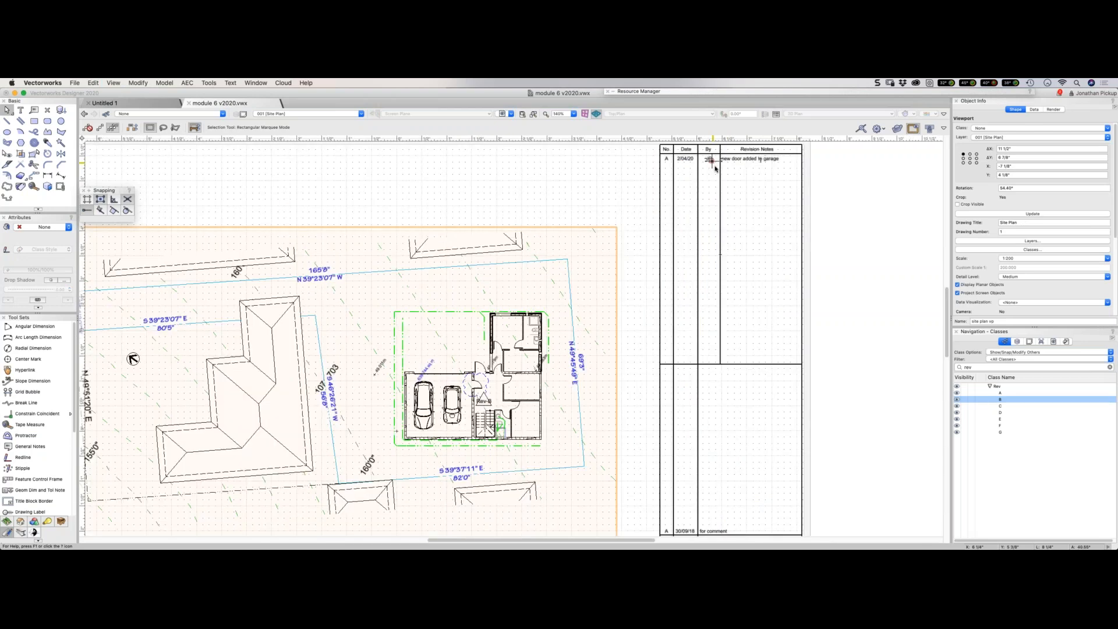
pyautogui.scroll(-1, 716, 169)
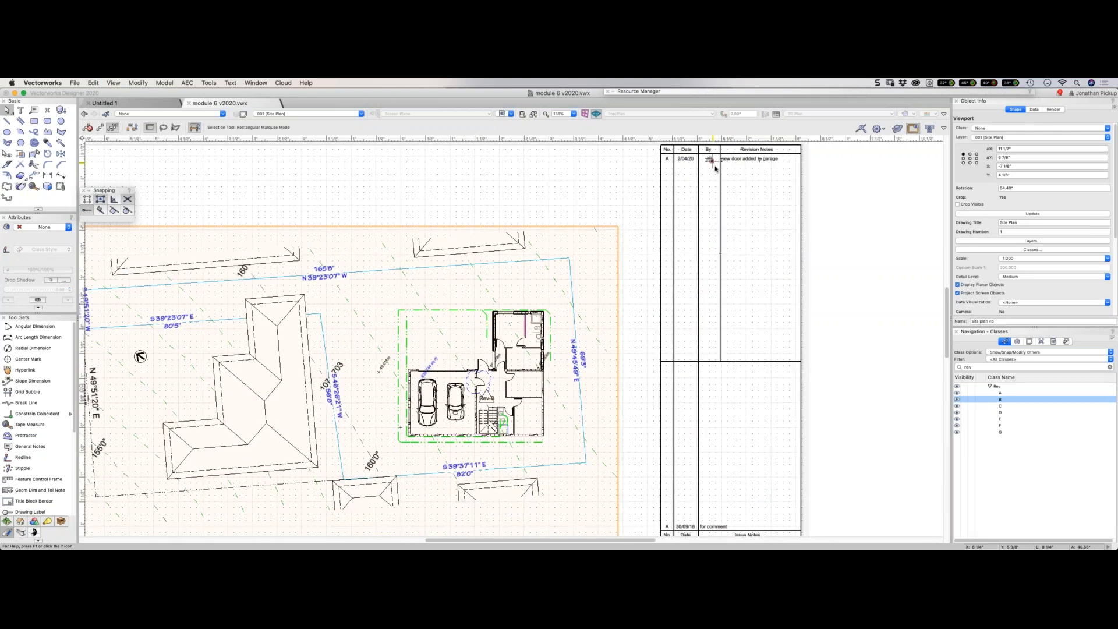
pyautogui.scroll(-1, 715, 169)
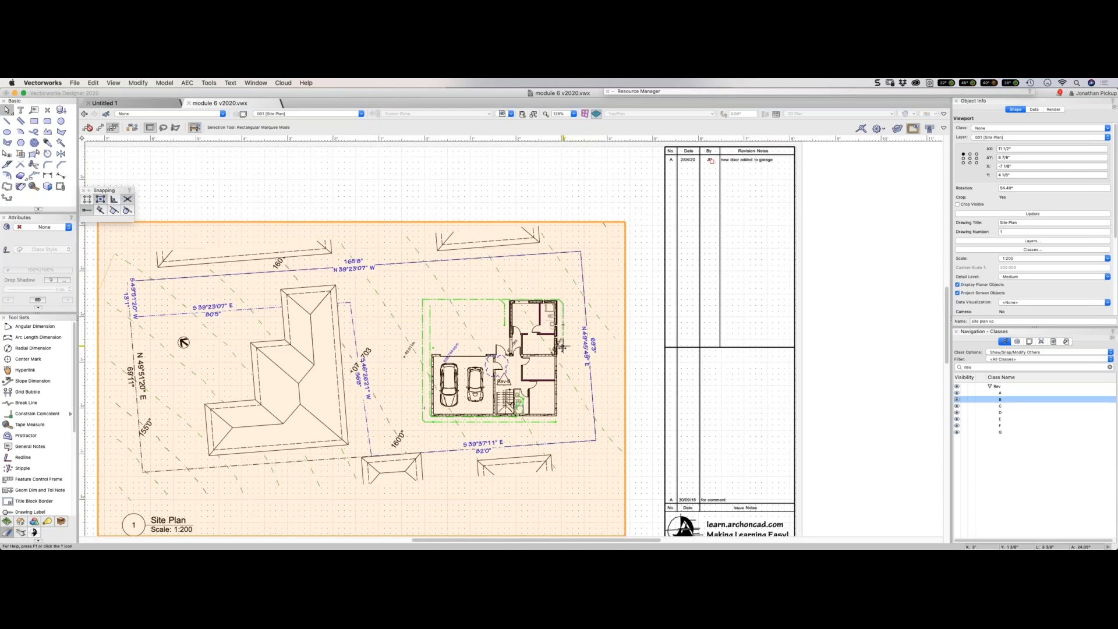
# Assign class Rev-A to all annotations of the Site Plan viewport and exit its annotations.
pyautogui.doubleClick(563, 347)
pyautogui.press('super+a')
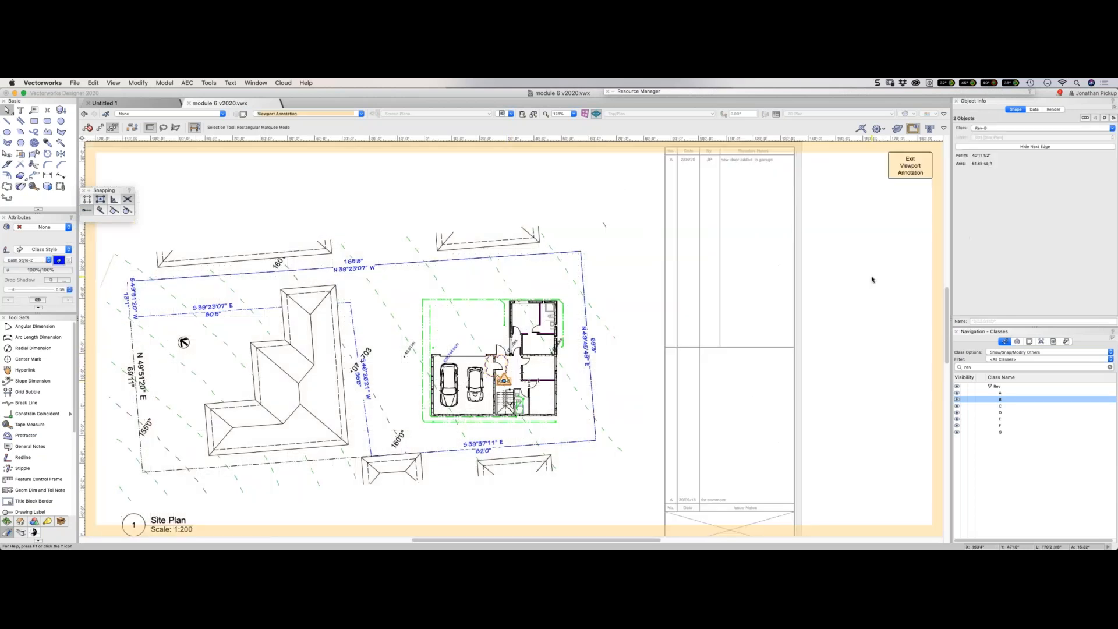
pyautogui.rightClick(1005, 393)
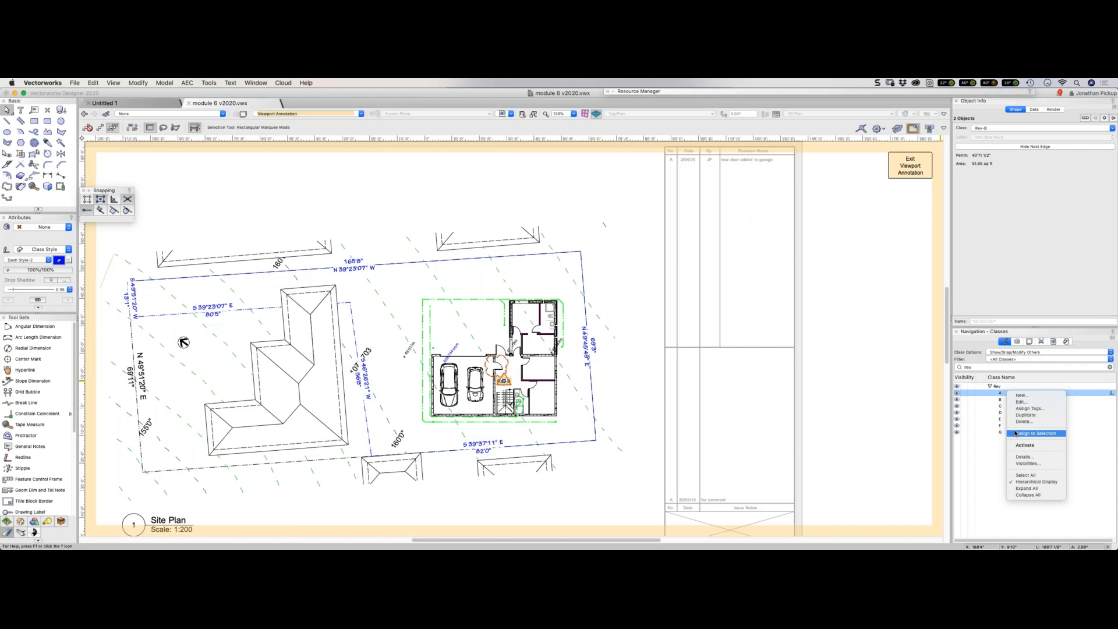
pyautogui.click(1015, 434)
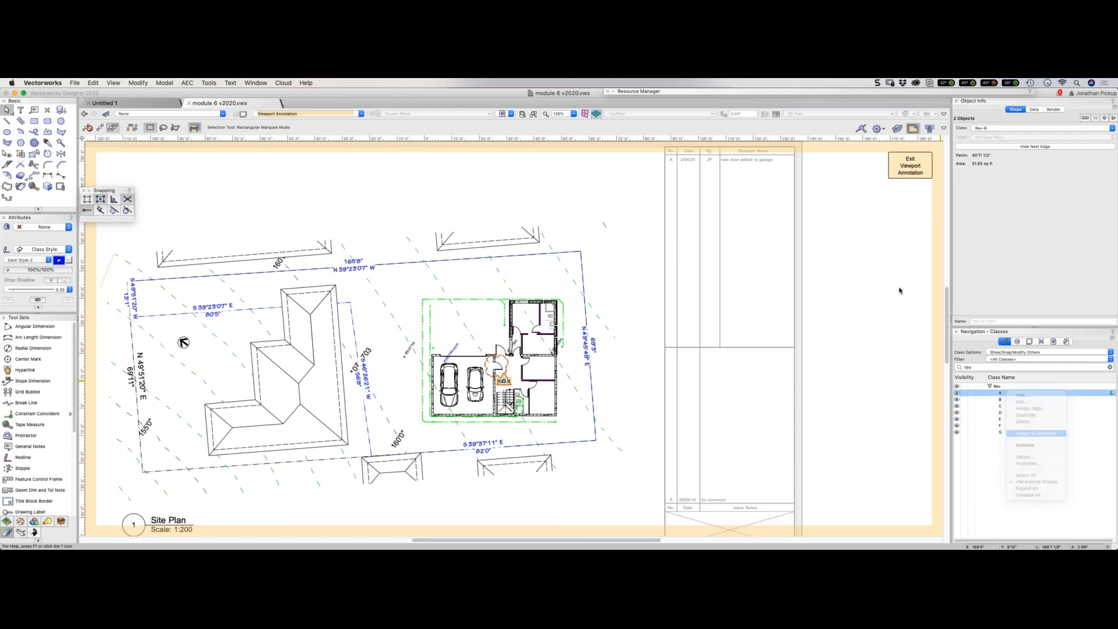
pyautogui.click(910, 166)
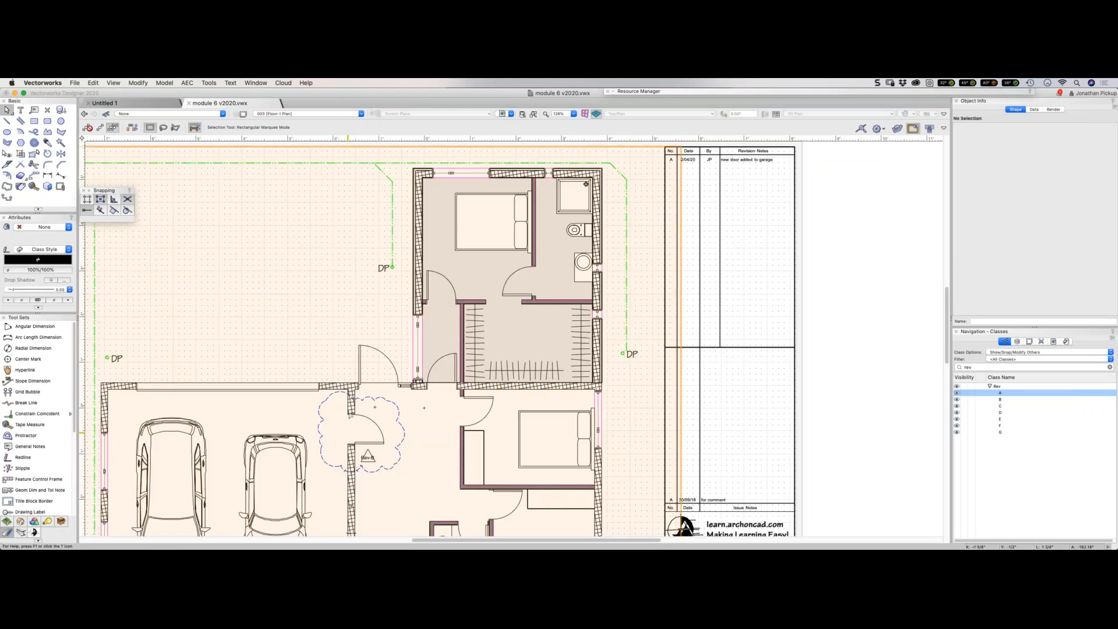
# On 003 Floor-1 Plan, assign class Rev-A to the viewport's revision cloud and triangle tag, exit the annotations, and deselect the viewport.
pyautogui.doubleClick(351, 414)
pyautogui.click(365, 398)
pyautogui.click(439, 451)
pyautogui.click(368, 457)
pyautogui.keyDown('shift'); pyautogui.click(379, 472); pyautogui.keyUp('shift')
pyautogui.rightClick(1002, 393)
pyautogui.click(1022, 437)
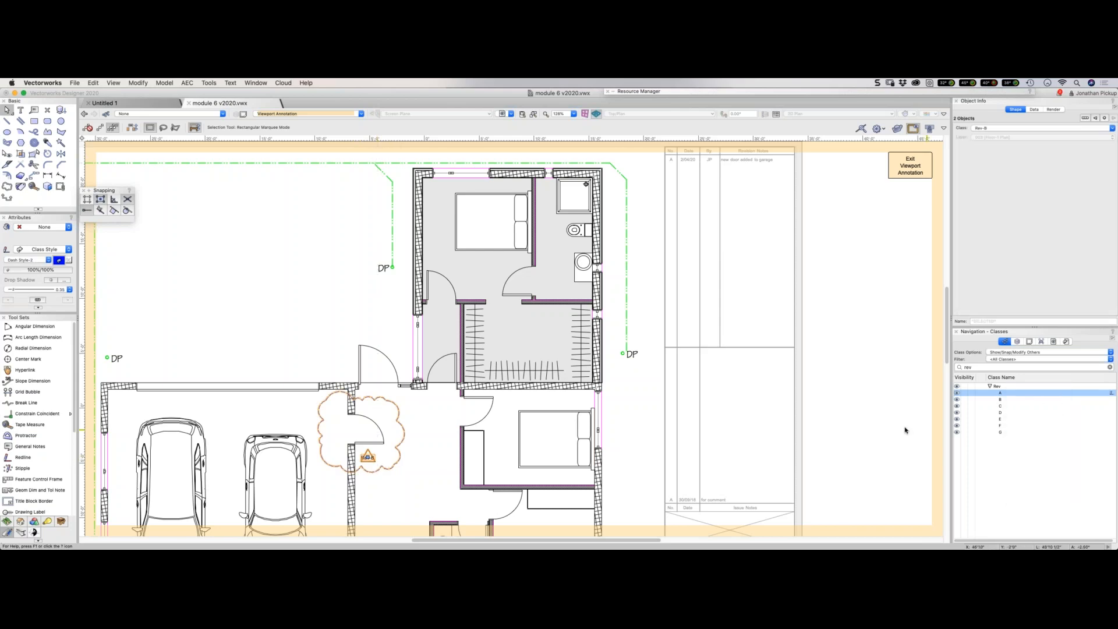
pyautogui.click(906, 172)
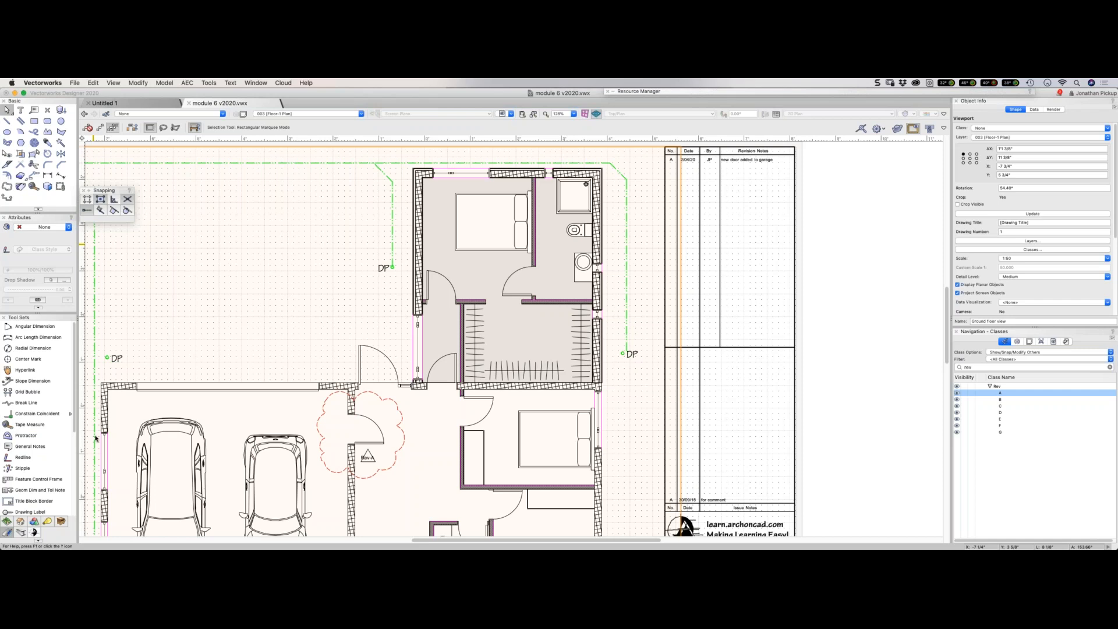
pyautogui.click(275, 300)
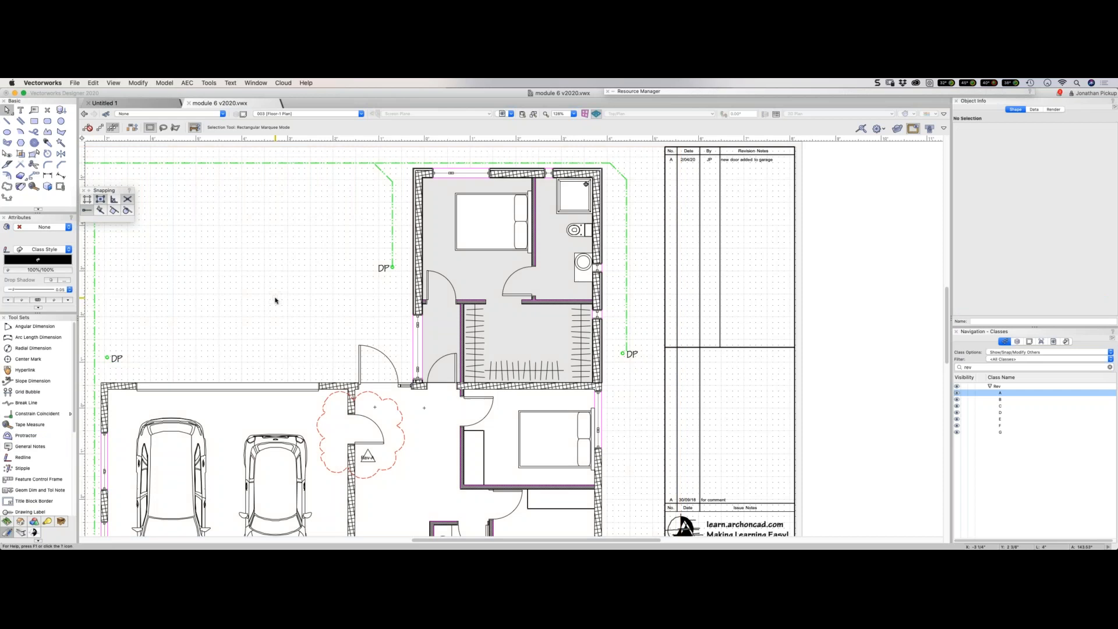
# Fit the whole Floor-1 Plan sheet in view and look over the Publish settings.
pyautogui.scroll(-2, 276, 301)
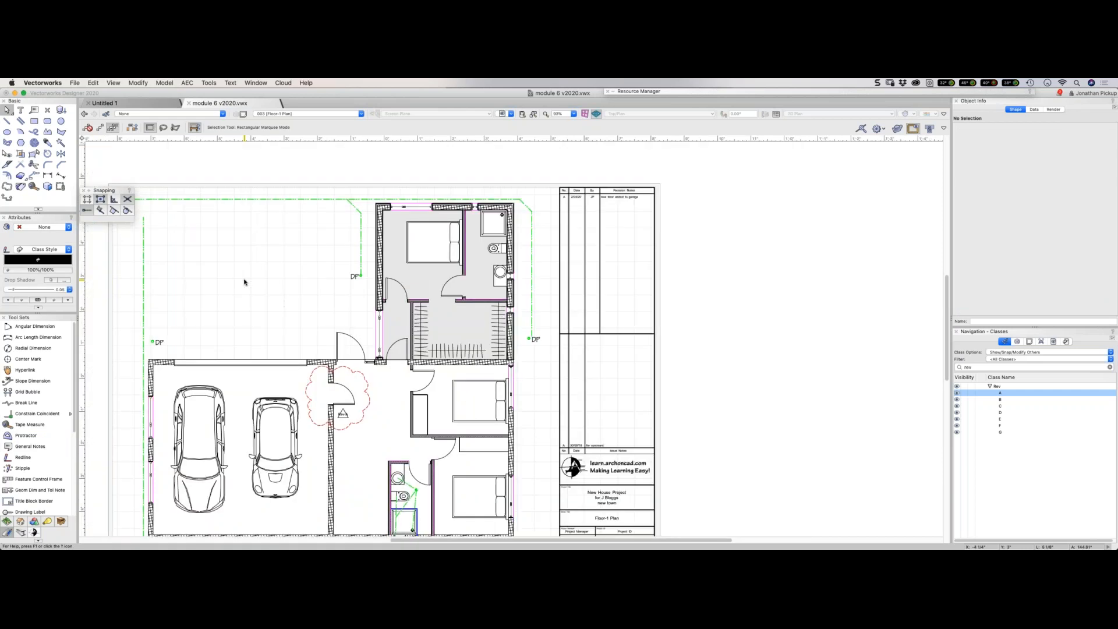
pyautogui.press('super+4')
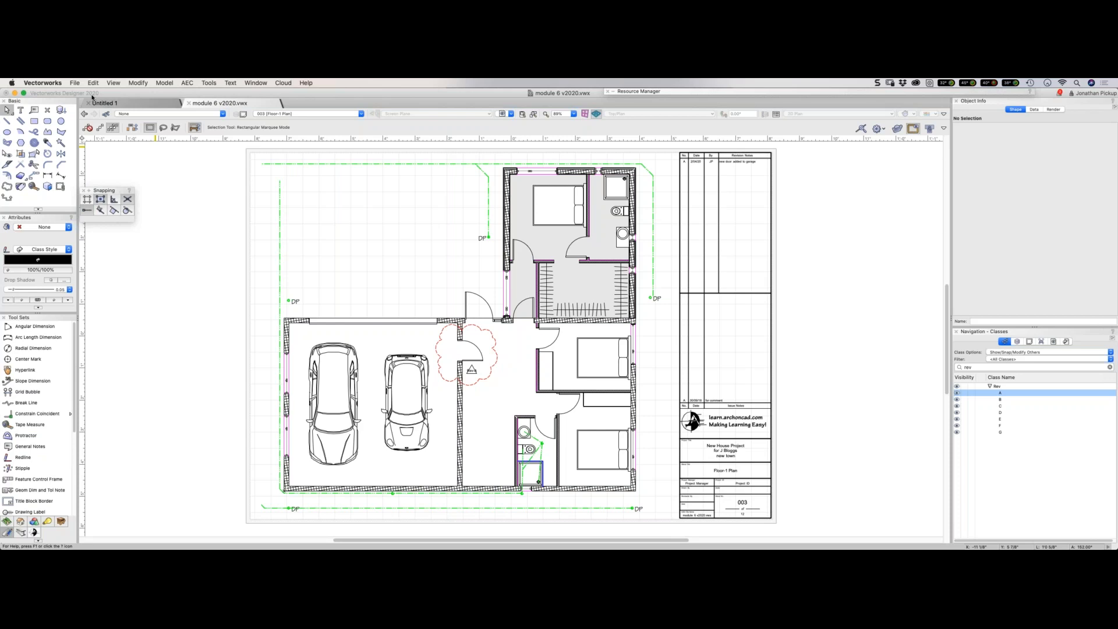
pyautogui.press('super+s')
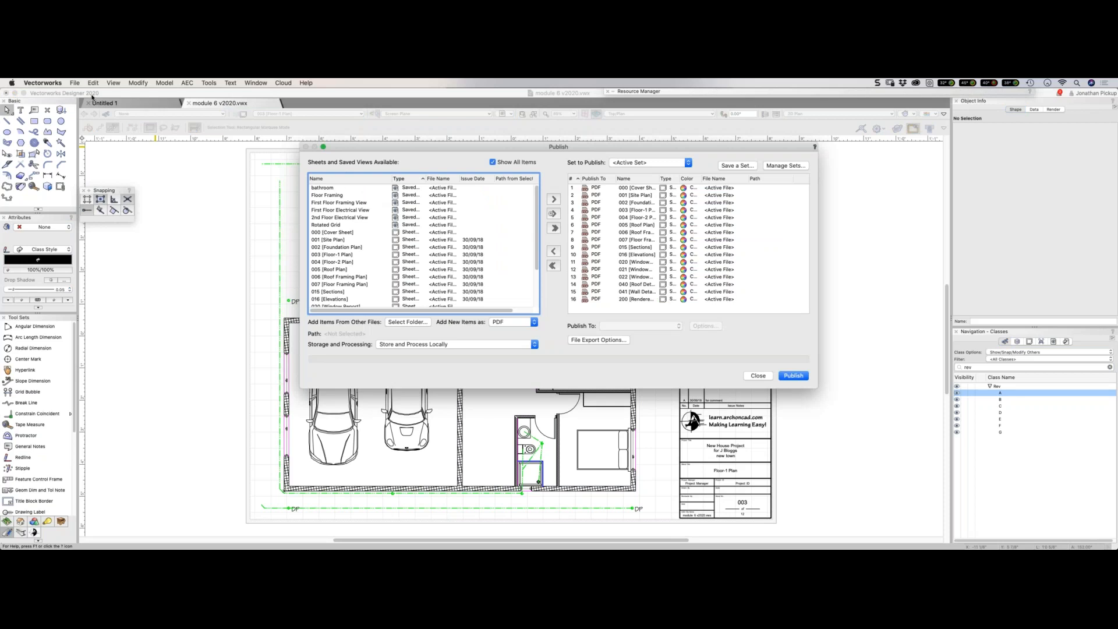
pyautogui.press('Escape')
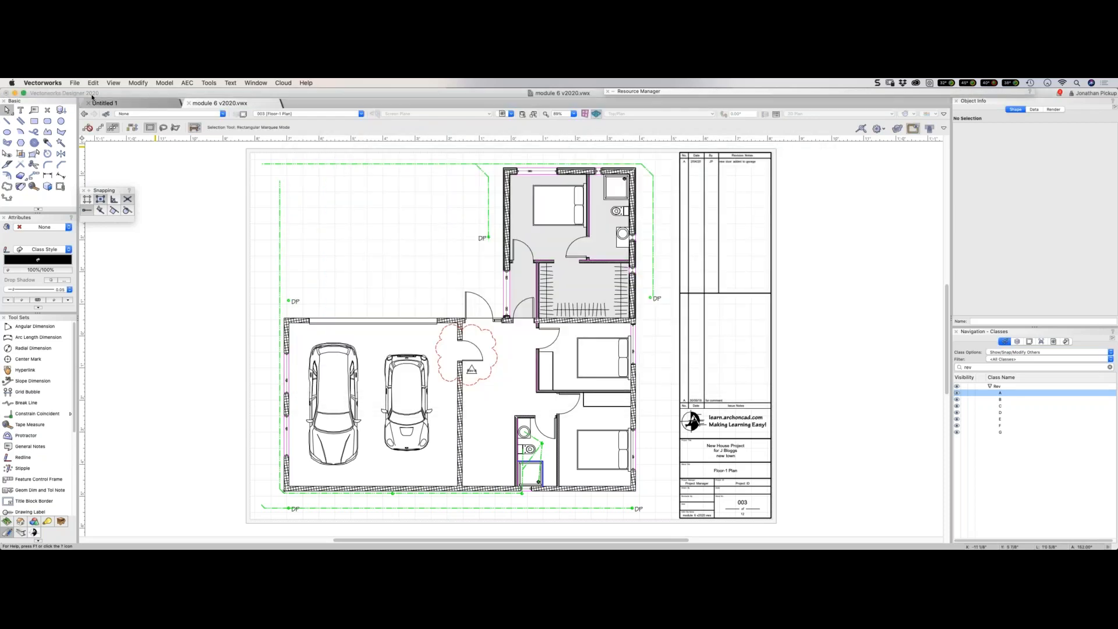
# Publish the sheets of the active set as PDF, stored and processed locally.
pyautogui.click(84, 86)
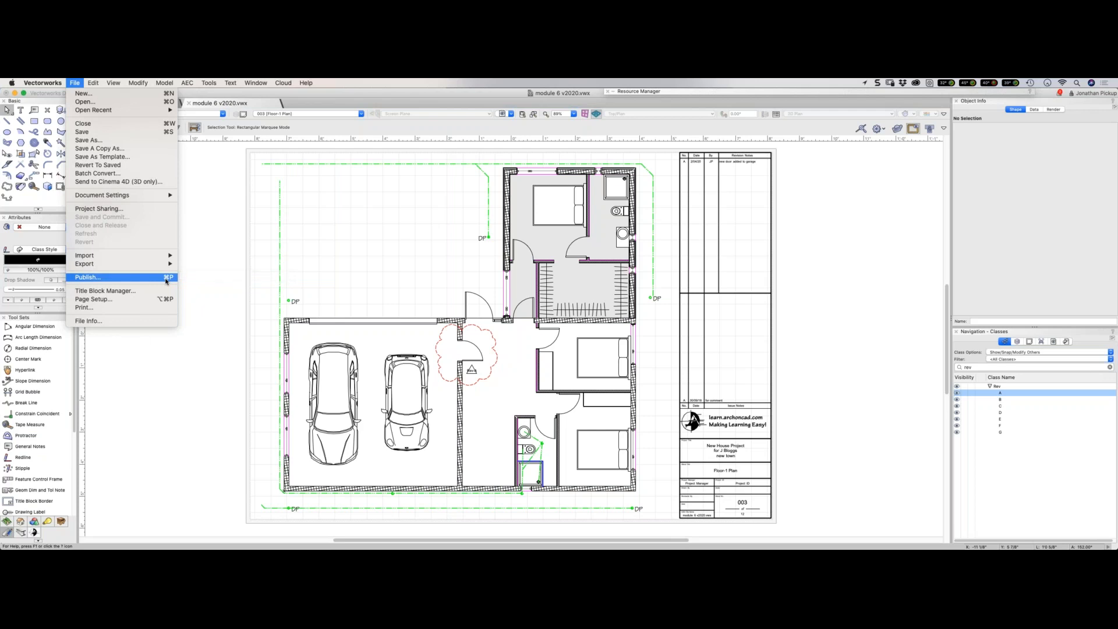
pyautogui.click(166, 282)
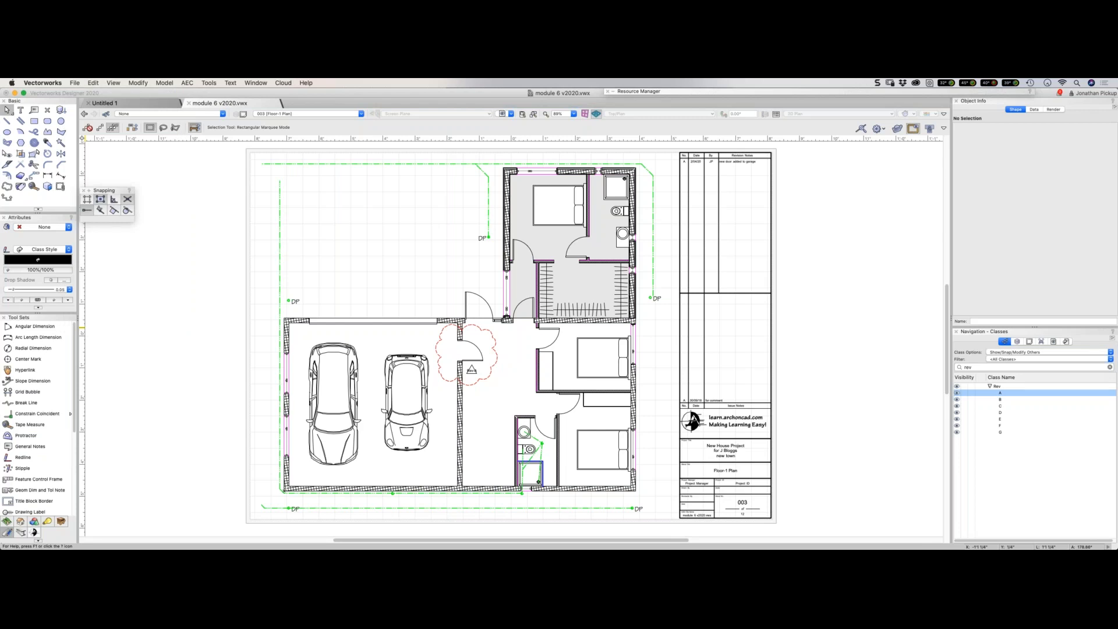
pyautogui.click(176, 205)
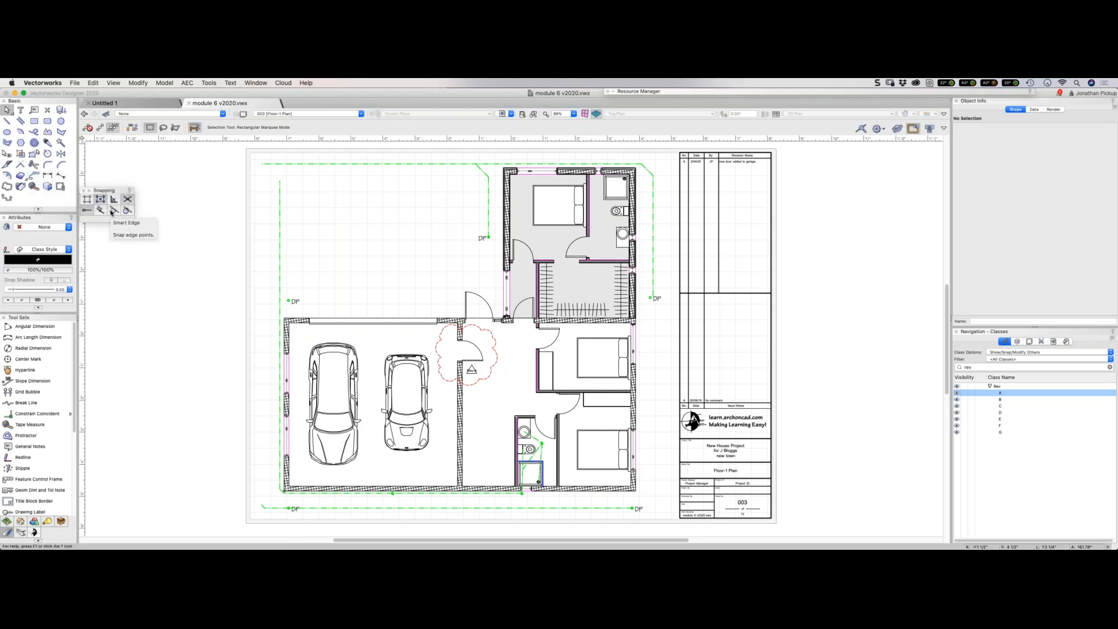
pyautogui.press('super+alt+p')
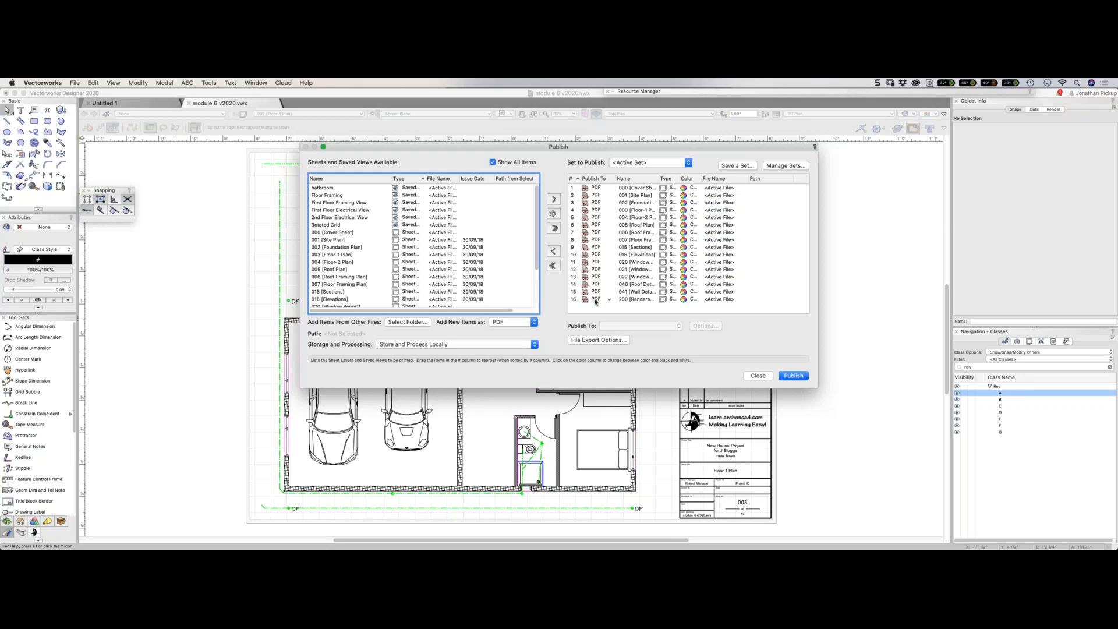
pyautogui.click(793, 375)
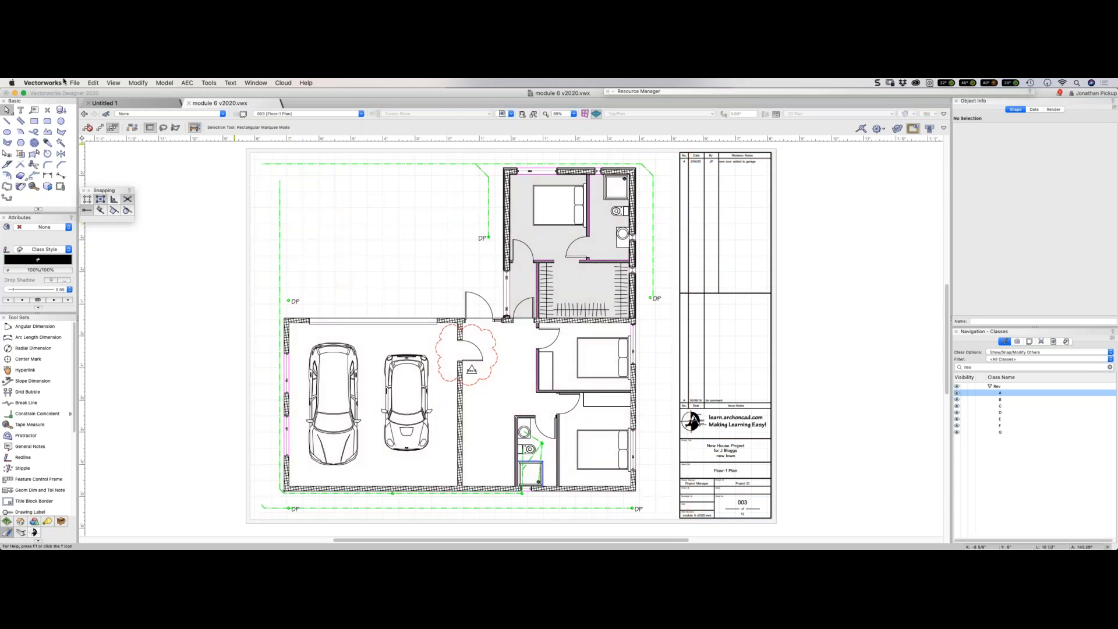
# Open the Floor-1 Plan viewport's 1-Floor design layer for editing at the small bathroom beside the bedroom.
pyautogui.click(534, 308)
pyautogui.rightClick(554, 331)
pyautogui.click(582, 504)
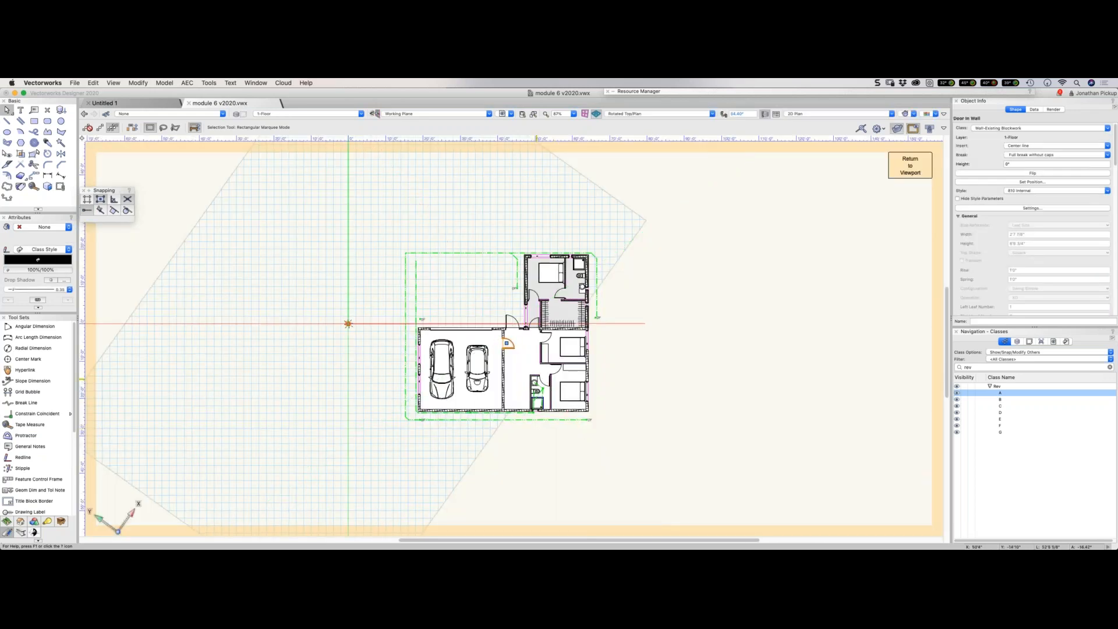
pyautogui.scroll(4, 537, 381)
pyautogui.click(436, 286)
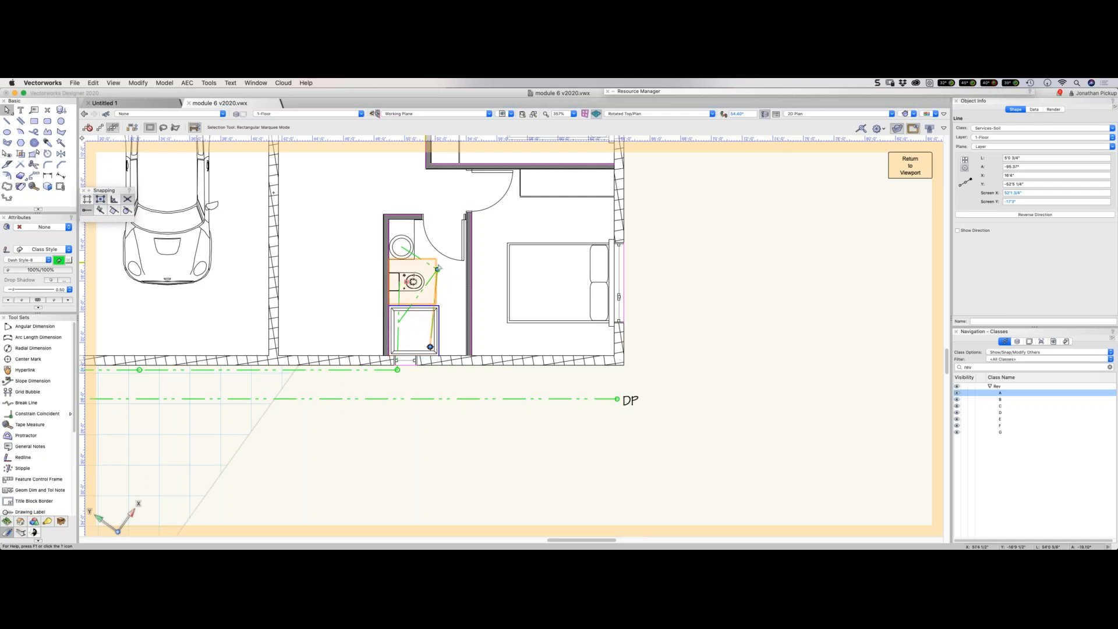
pyautogui.click(398, 325)
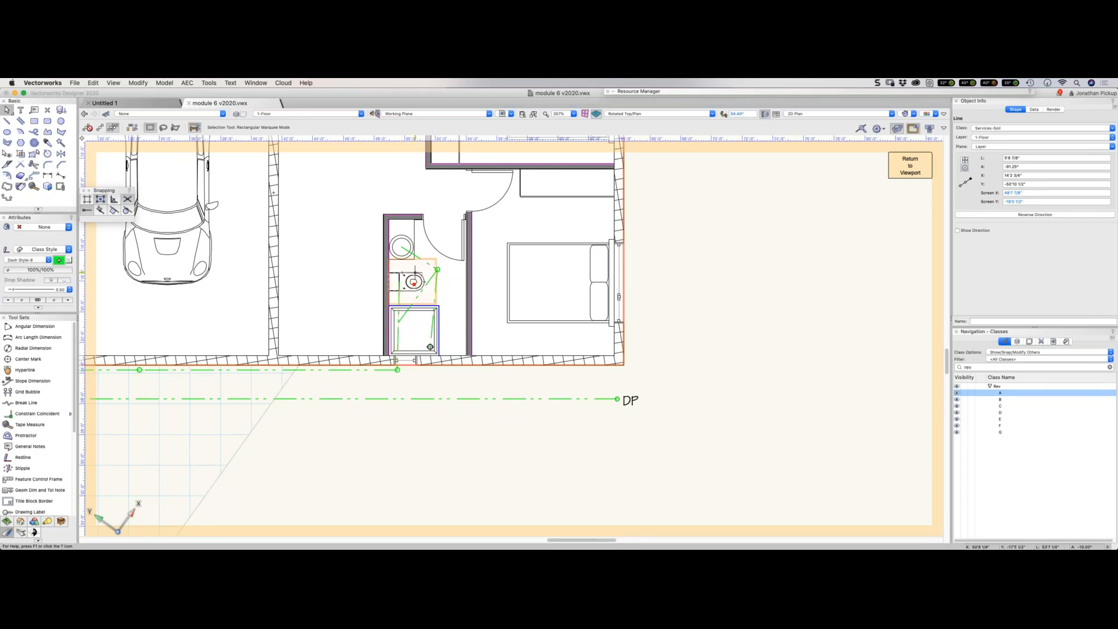
# Mirror the small bathroom's basin, toilet and shower fixtures about a vertical axis so they sit against the bedroom wall.
pyautogui.click(414, 281)
pyautogui.keyDown('shift'); pyautogui.click(421, 327); pyautogui.keyUp('shift')
pyautogui.hotkey('alt', 'shift', '7')
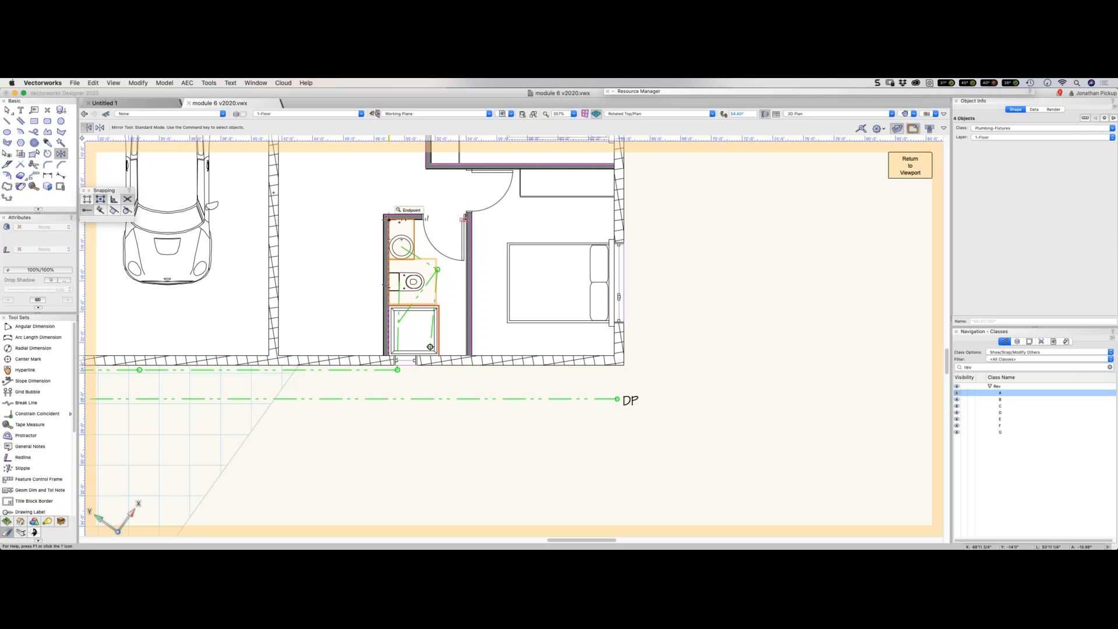
pyautogui.click(428, 216)
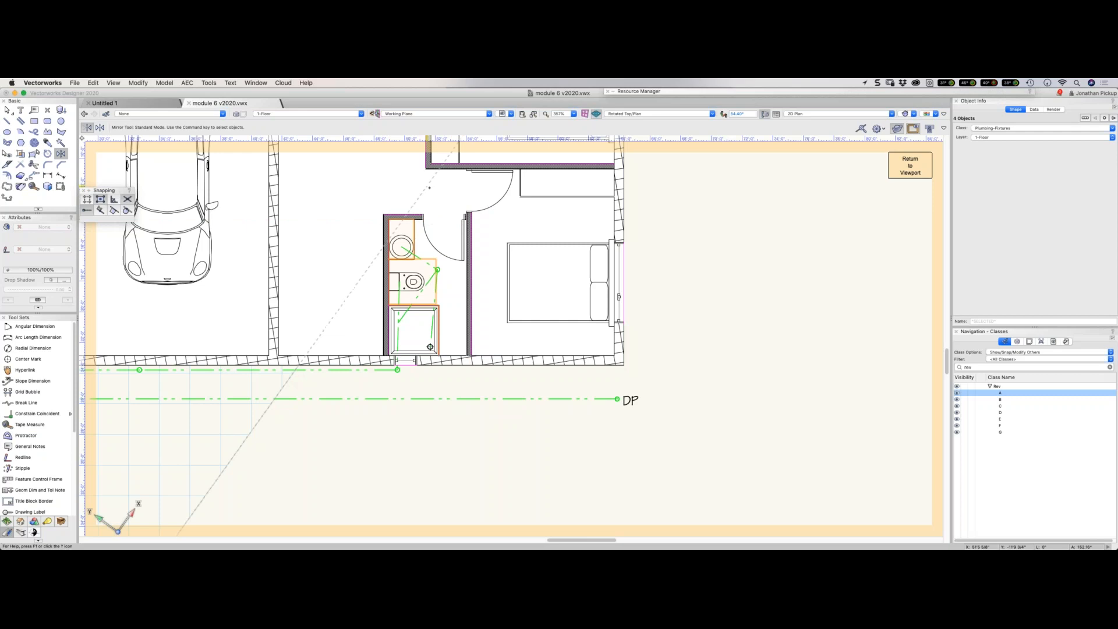
pyautogui.click(429, 428)
pyautogui.press('x')
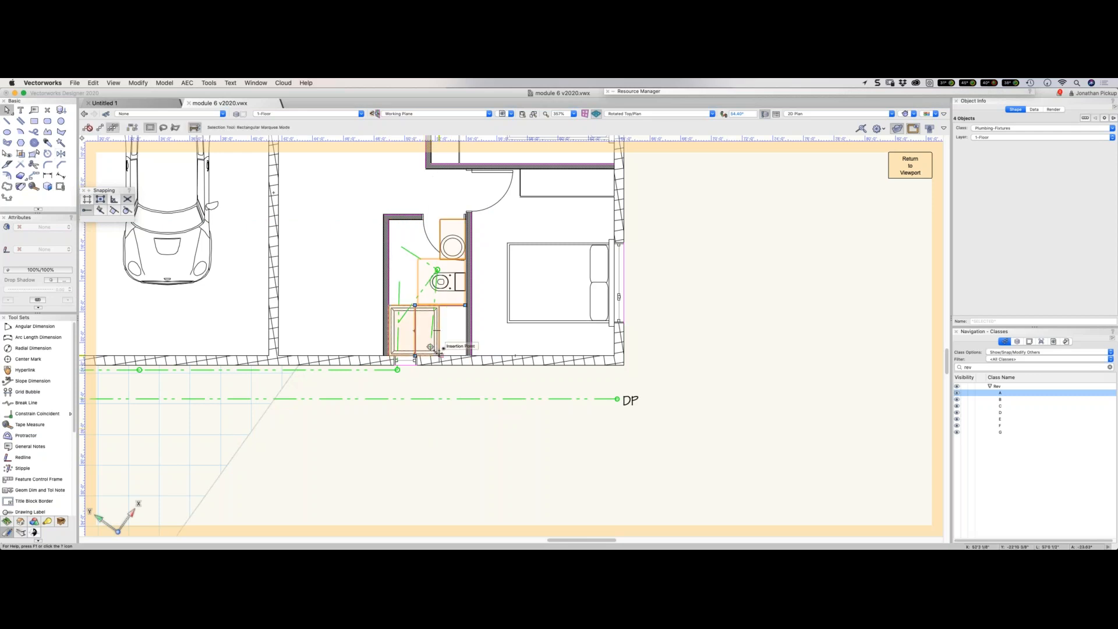
# Move the shower tray into the corner against the bedroom wall and check its fit there.
pyautogui.moveTo(442, 349)
pyautogui.mouseDown()
pyautogui.moveTo(465, 356)
pyautogui.moveTo(439, 330)
pyautogui.mouseUp()
pyautogui.press('z')
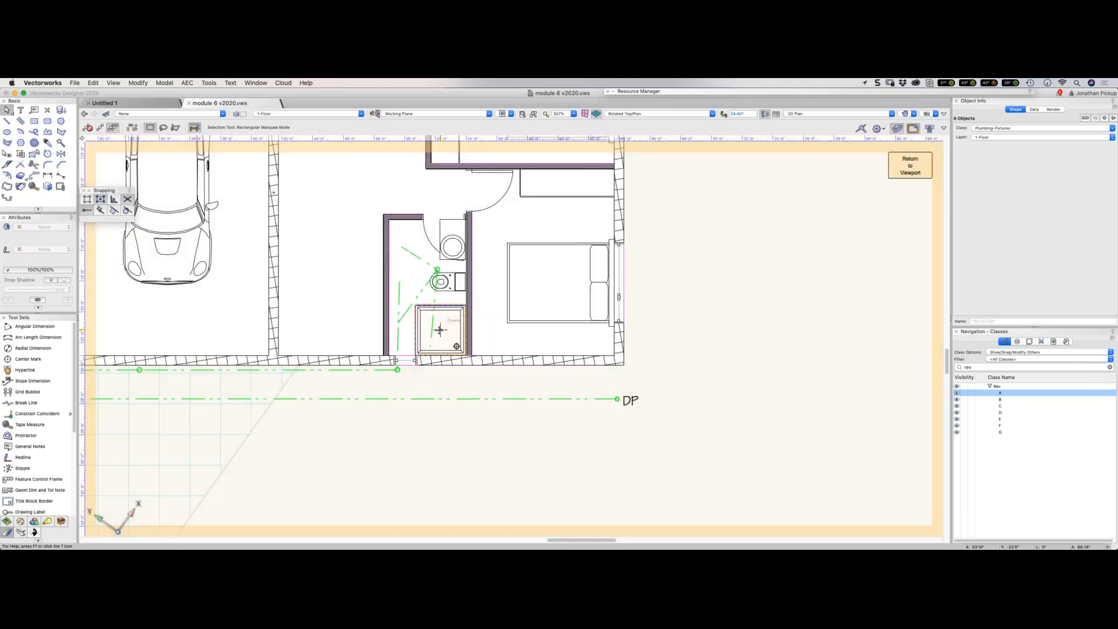
pyautogui.click(439, 330)
pyautogui.scroll(5, 468, 349)
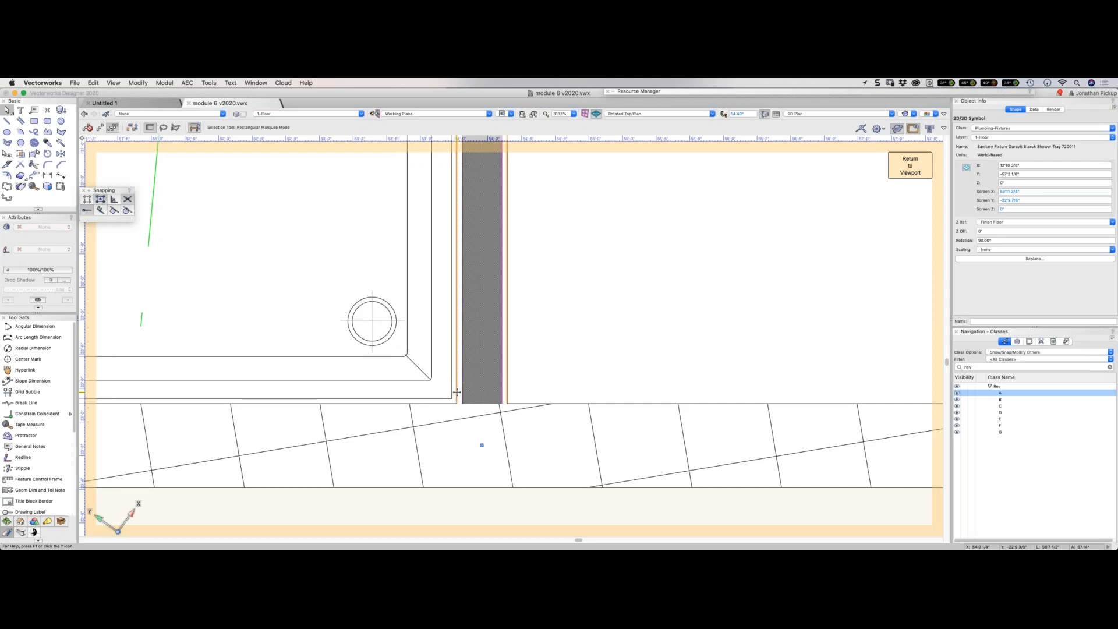
pyautogui.scroll(-2, 481, 444)
pyautogui.scroll(-2, 432, 355)
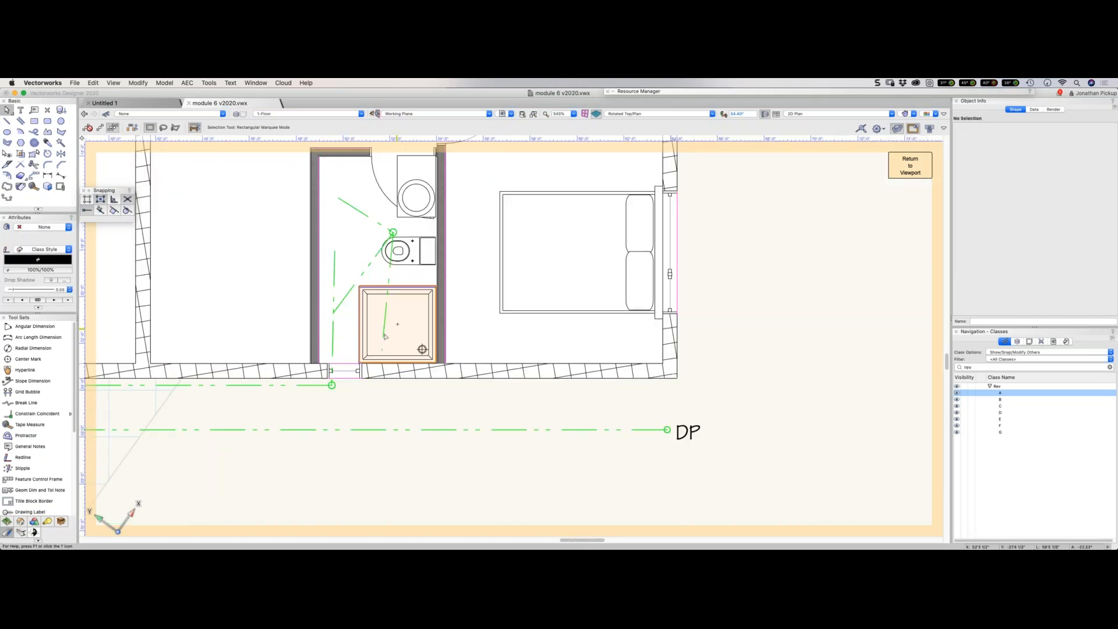
# Reattach the shower's soil line to the moved tray's drain and shift its other end into the open floor beside the toilet.
pyautogui.click(384, 336)
pyautogui.moveTo(382, 350); pyautogui.dragTo(422, 349)
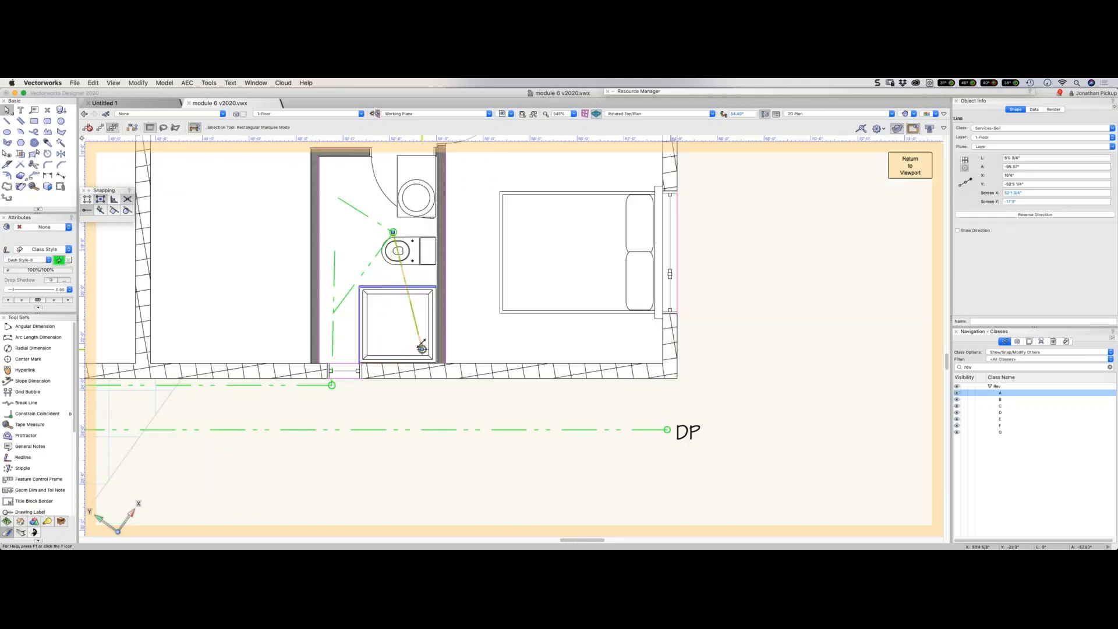
pyautogui.moveTo(393, 233); pyautogui.dragTo(361, 235)
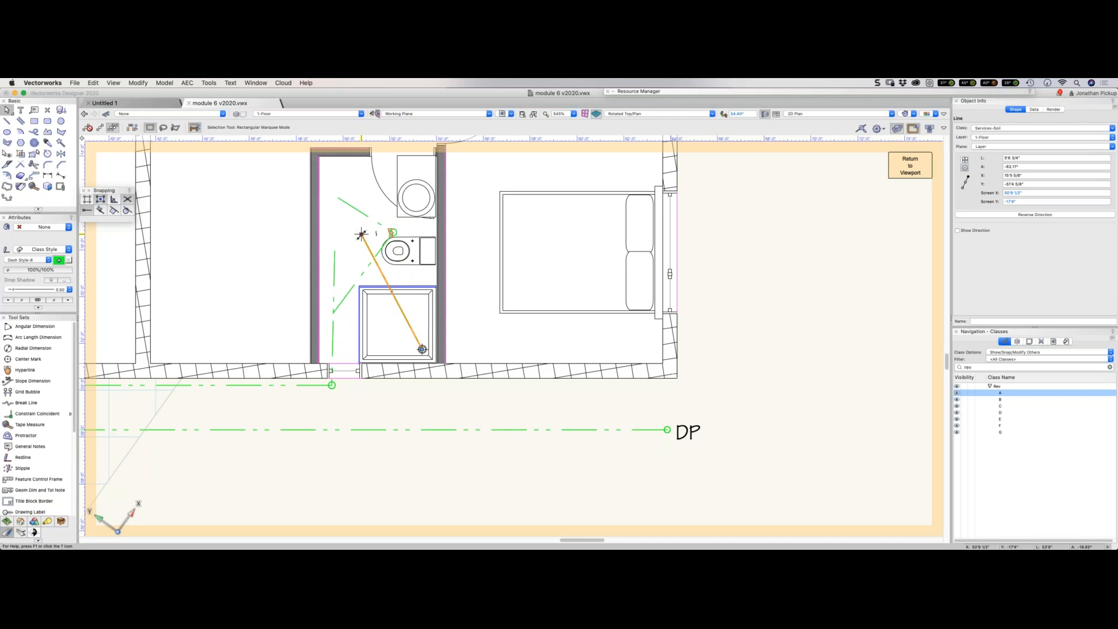
pyautogui.moveTo(361, 235); pyautogui.dragTo(425, 247)
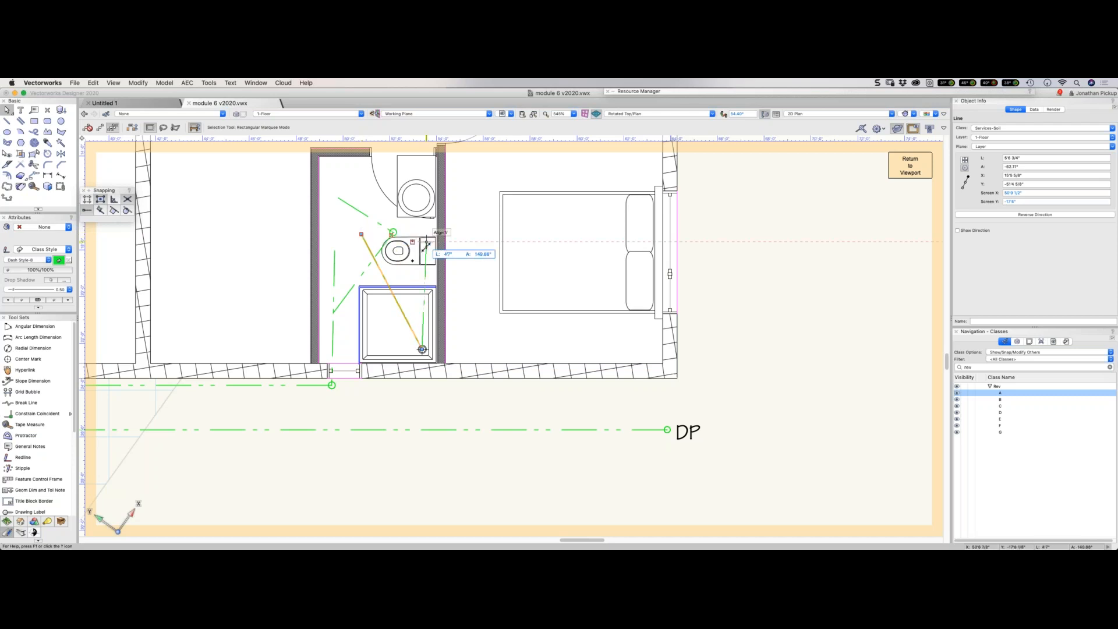
# Stretch the soil line from the outside wall to the relocated toilet and move the pipe junction circle into the open floor.
pyautogui.click(334, 269)
pyautogui.moveTo(335, 250); pyautogui.dragTo(420, 250)
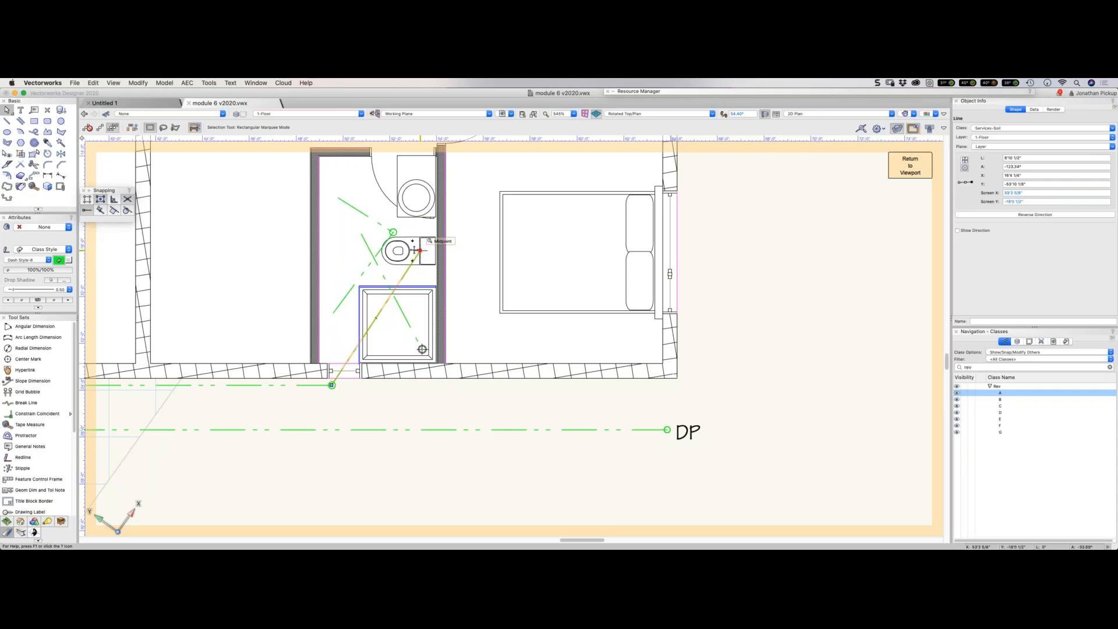
pyautogui.moveTo(393, 232); pyautogui.dragTo(347, 252)
# Reroute the basin's soil line to run from the relocated basin to the junction circle, and select that circle.
pyautogui.click(394, 232)
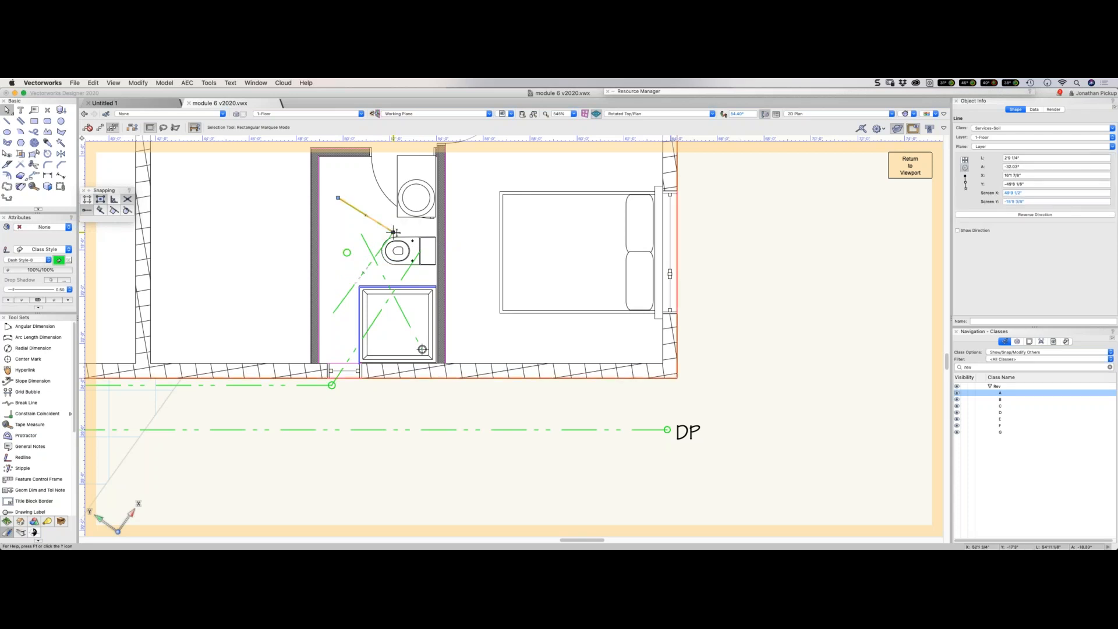
pyautogui.moveTo(393, 233); pyautogui.dragTo(416, 198)
pyautogui.moveTo(336, 198); pyautogui.dragTo(348, 251)
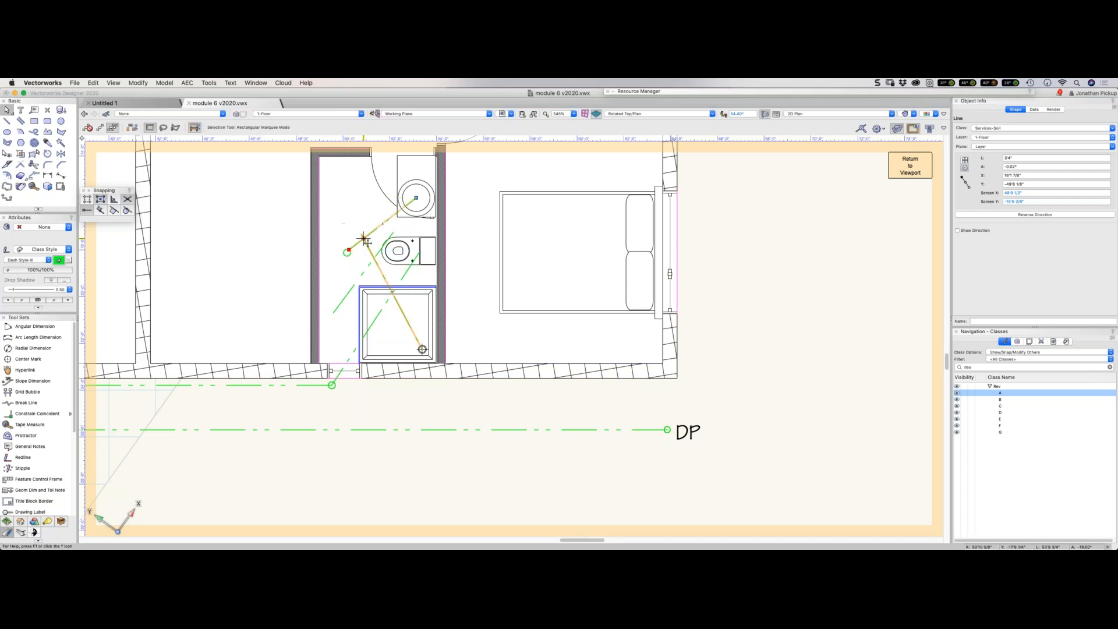
pyautogui.click(365, 240)
pyautogui.click(348, 254)
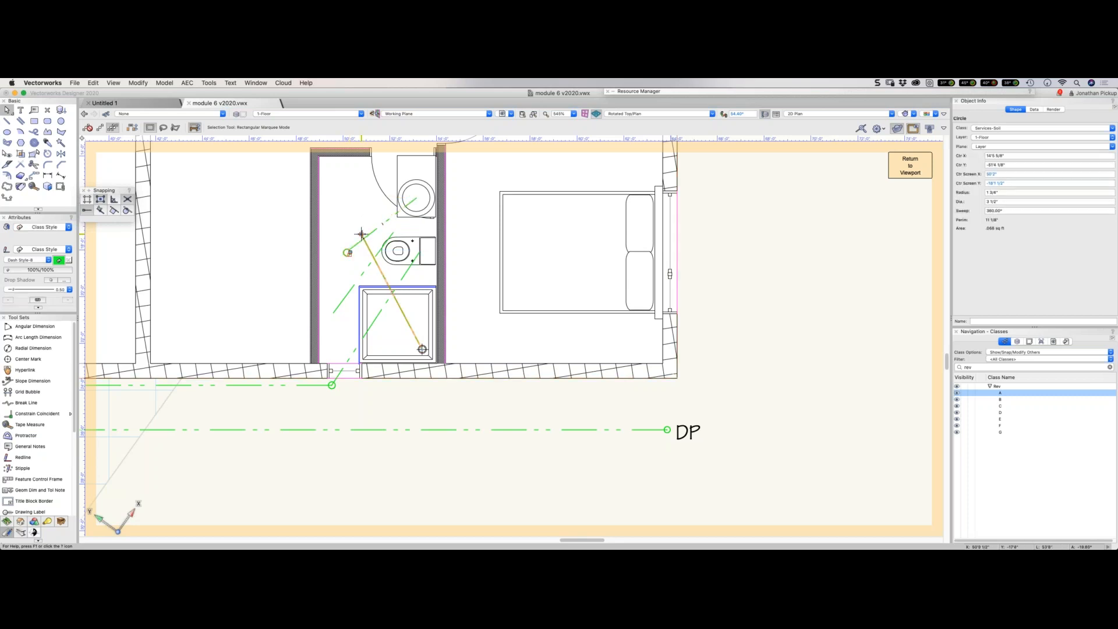
# Move the soil pipe circle beside the toilet and redraw the adjoining soil line about 4'6" long beside the shower.
pyautogui.click(361, 235)
pyautogui.moveTo(361, 234); pyautogui.dragTo(346, 253)
pyautogui.click(394, 232)
pyautogui.moveTo(333, 312); pyautogui.dragTo(350, 356)
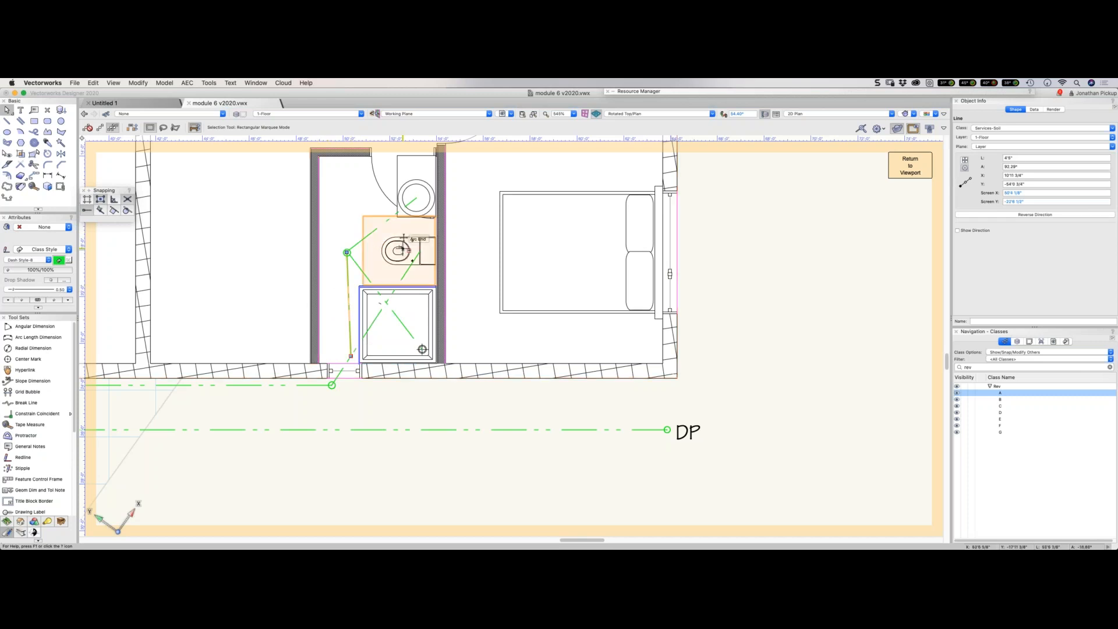
# Move the bathroom door along its wall, flip it to swing into the room hinged near the corner, and adjust its position.
pyautogui.moveTo(374, 147); pyautogui.dragTo(323, 150)
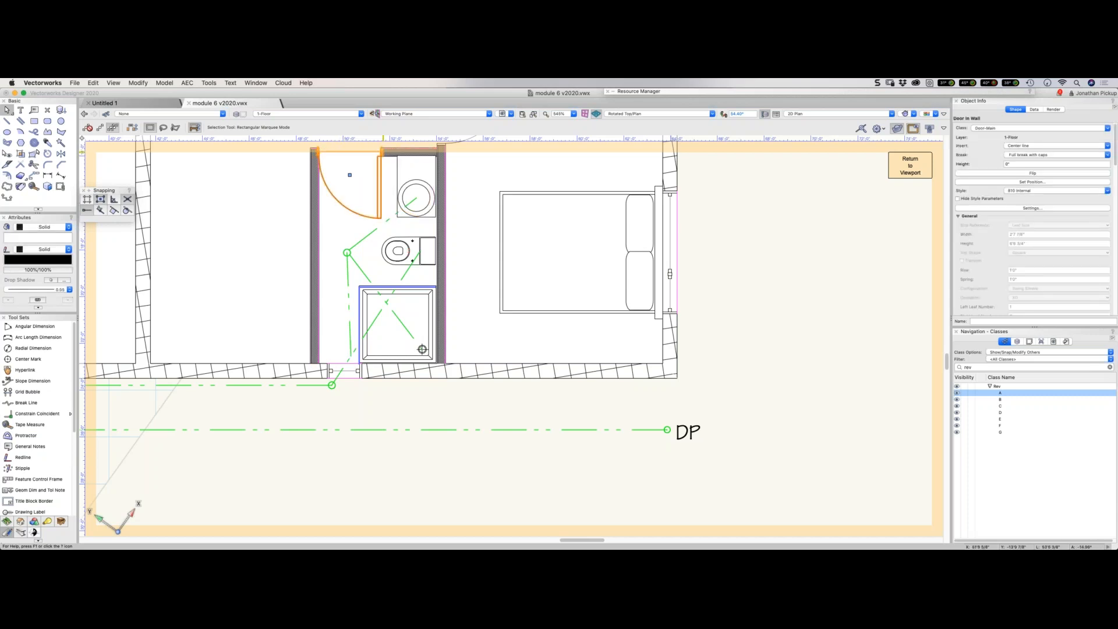
pyautogui.moveTo(383, 152); pyautogui.dragTo(446, 273, button='middle')
pyautogui.click(1014, 175)
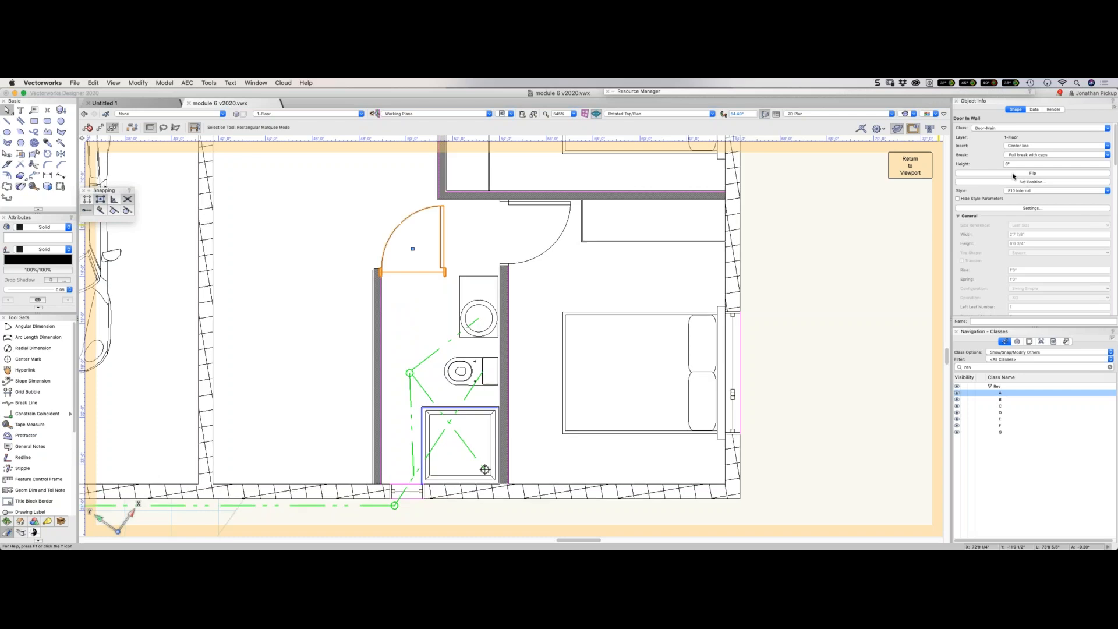
pyautogui.click(1032, 175)
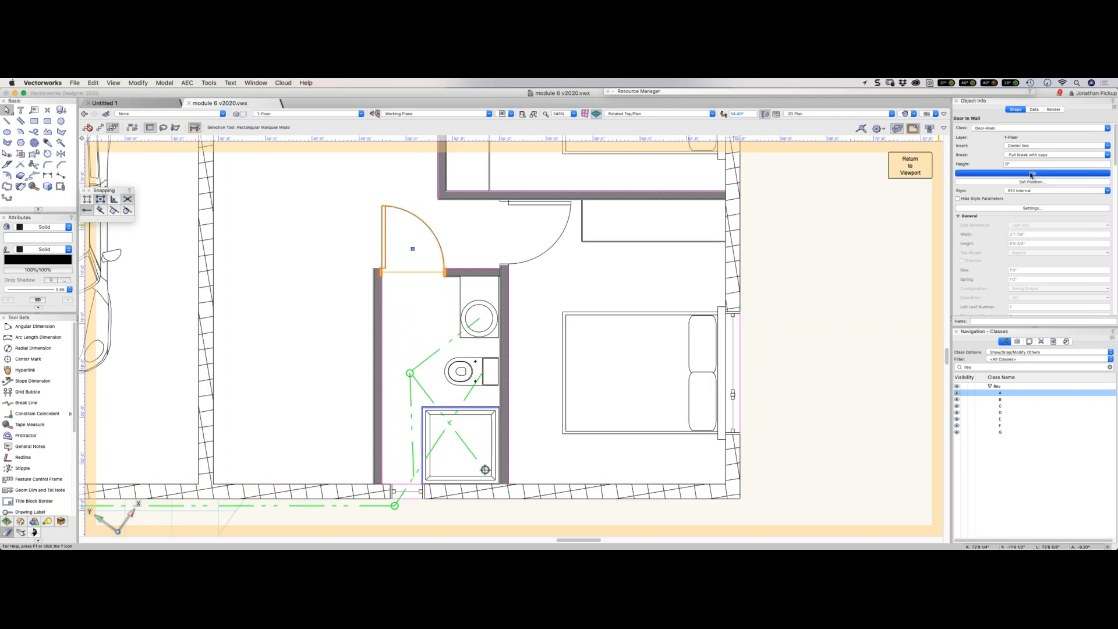
pyautogui.scroll(5, 450, 266)
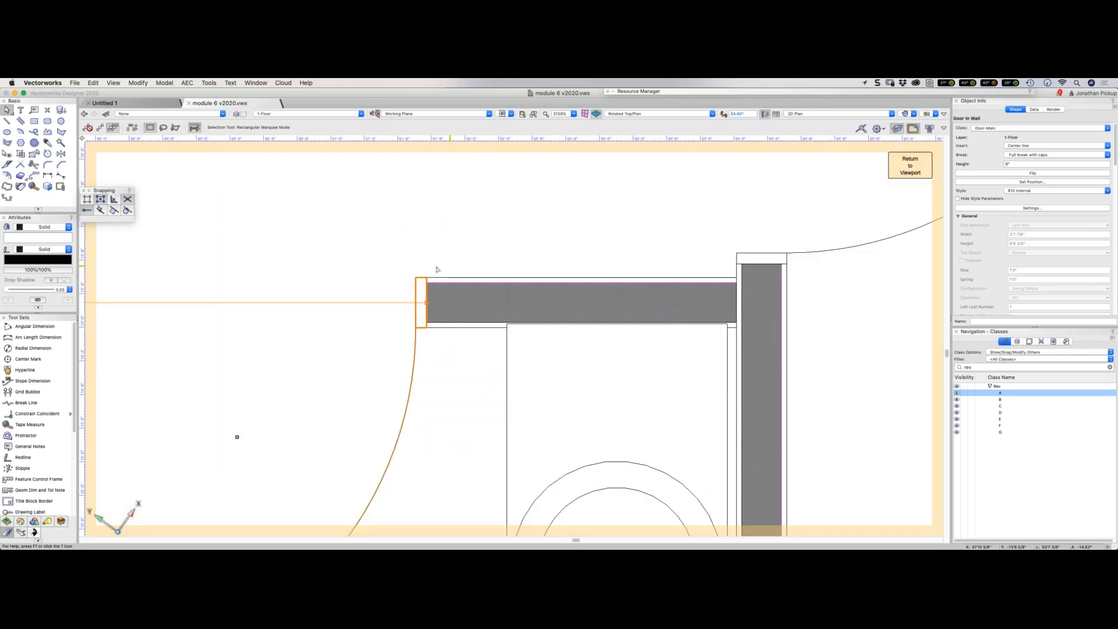
pyautogui.moveTo(427, 302); pyautogui.dragTo(473, 302)
# Shift the bathroom window along the exterior wall, clear of the shower, and return to the Floor-1 Plan viewport.
pyautogui.scroll(-4, 384, 197)
pyautogui.scroll(-5, 351, 345)
pyautogui.moveTo(352, 344); pyautogui.dragTo(343, 334)
pyautogui.scroll(-2, 343, 373)
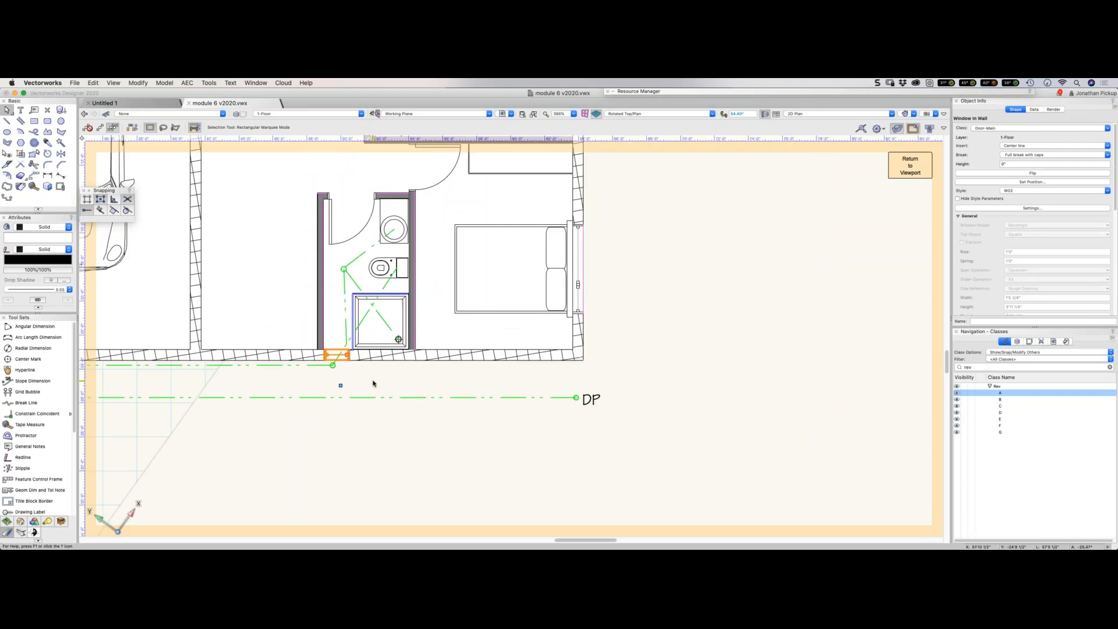
pyautogui.scroll(-1, 373, 383)
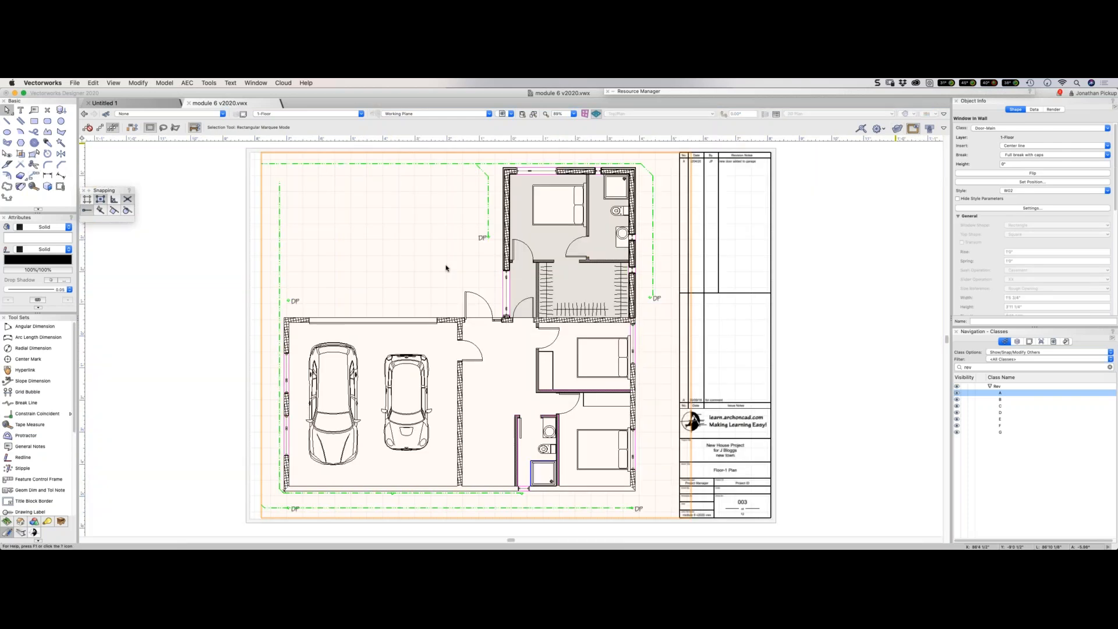
# In the Floor-1 Plan viewport's annotations, draw a rectangular revision cloud around the remodelled bathroom.
pyautogui.doubleClick(535, 320)
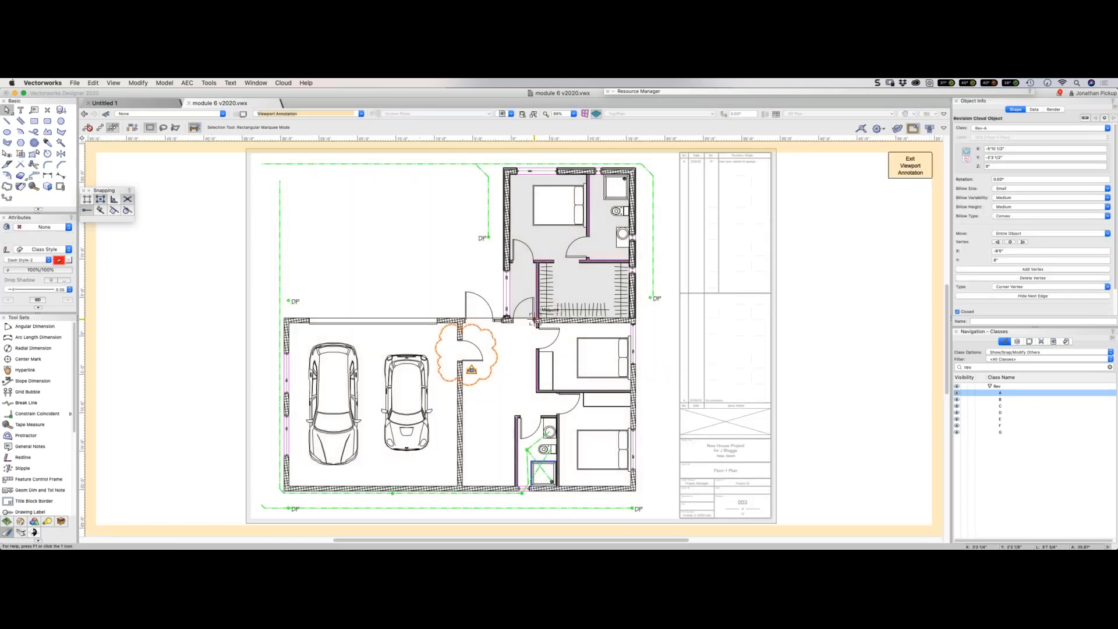
pyautogui.scroll(-5, 288, 184)
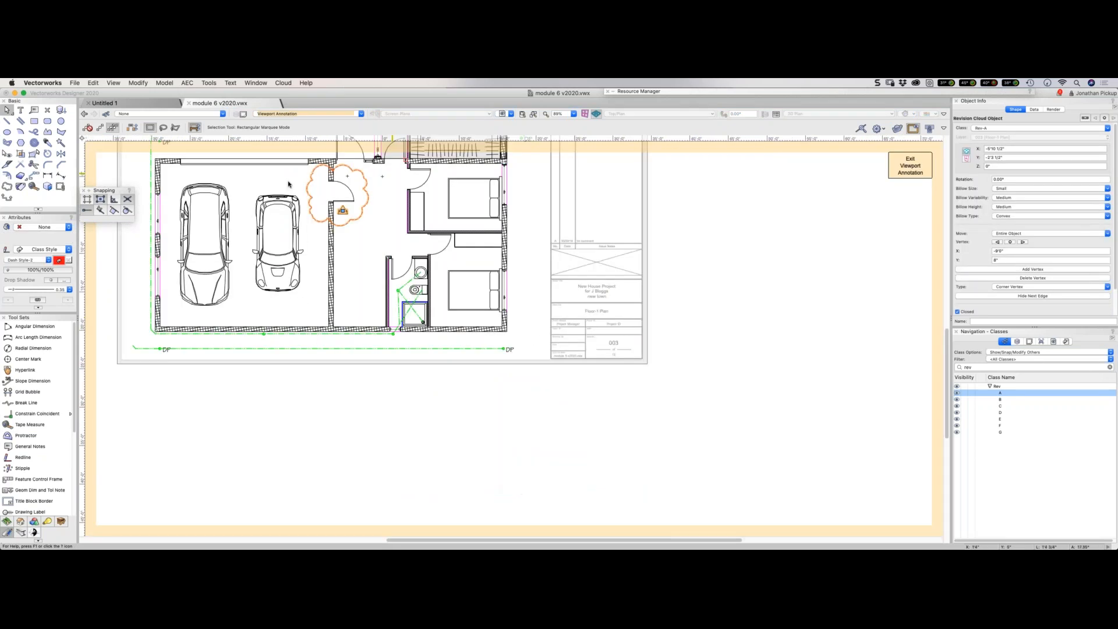
pyautogui.click(7, 187)
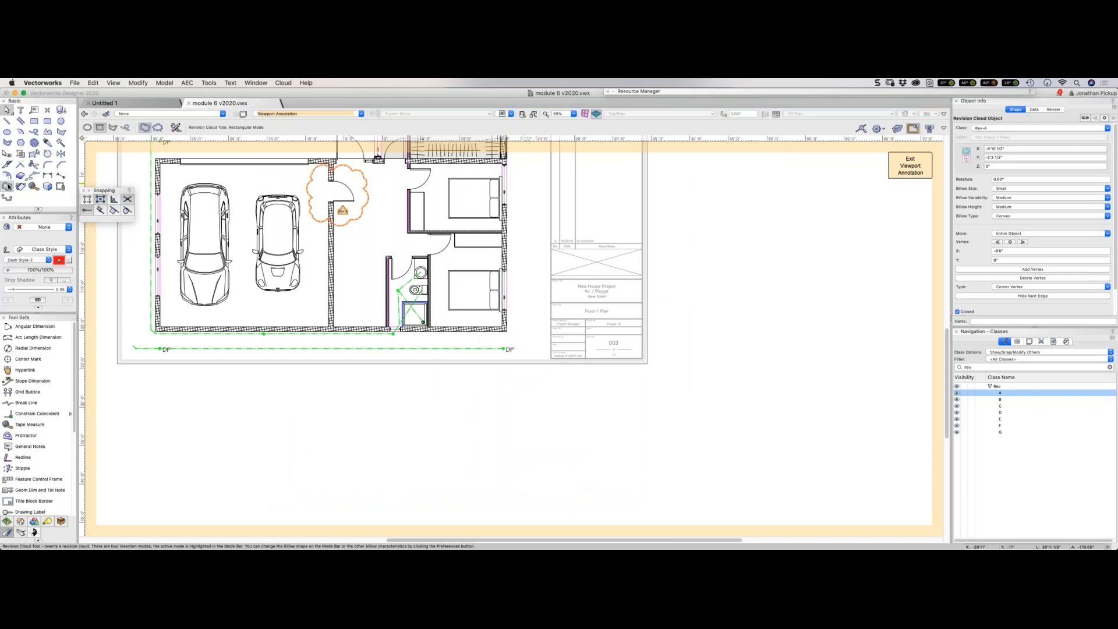
pyautogui.click(374, 244)
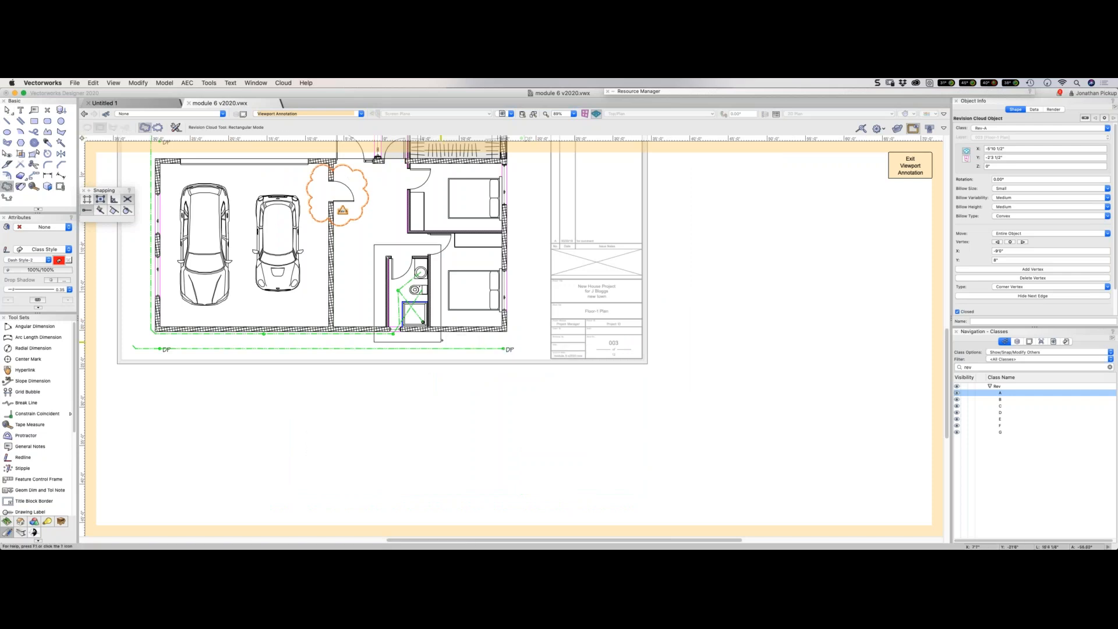
pyautogui.click(439, 342)
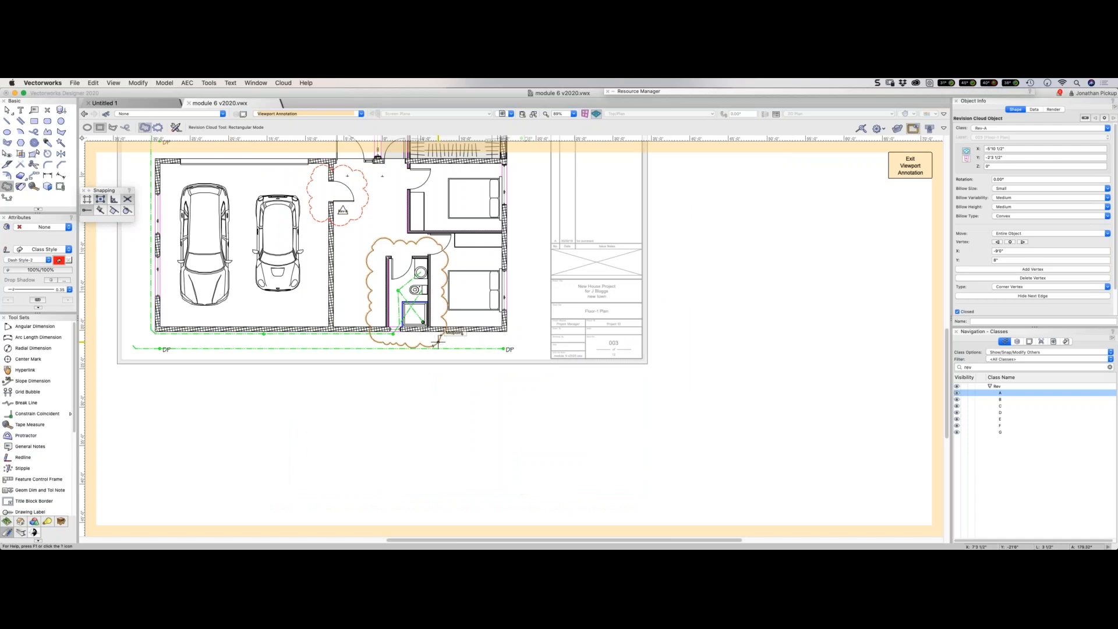
# Place a Revision Marker Triangle data tag in the upper corner of the bathroom's revision cloud.
pyautogui.click(9, 187)
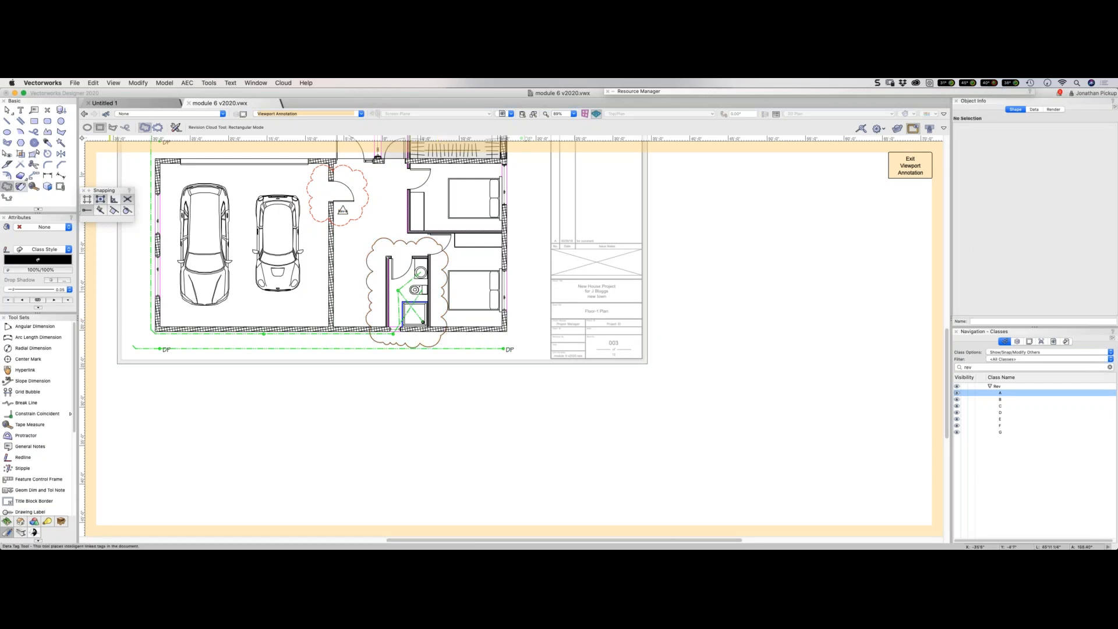
pyautogui.click(21, 186)
pyautogui.click(385, 255)
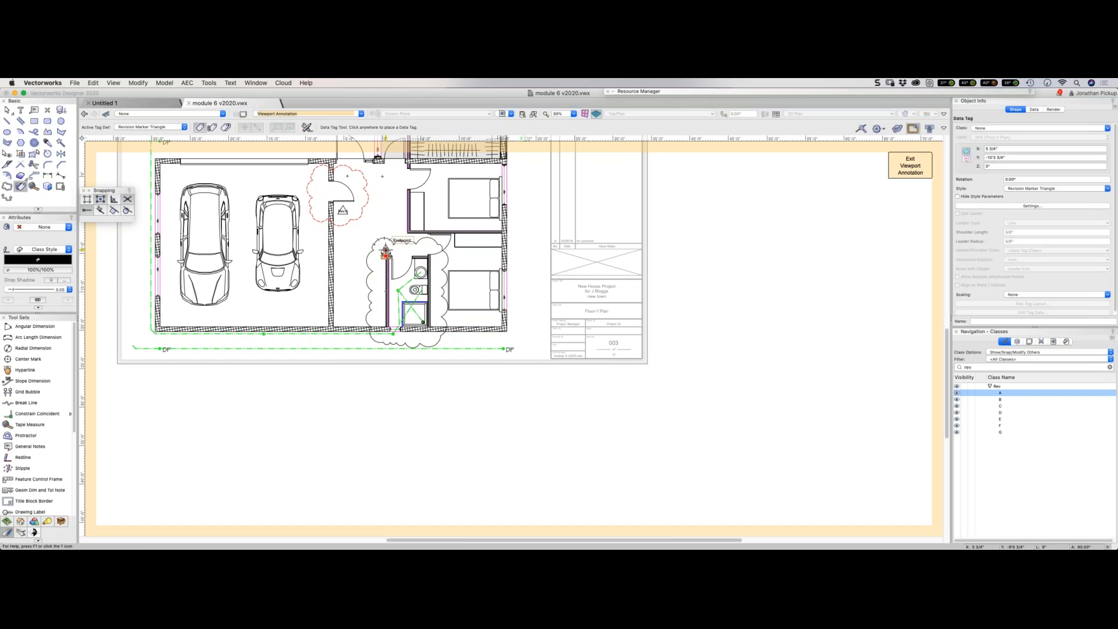
pyautogui.press('x')
pyautogui.scroll(5, 384, 238)
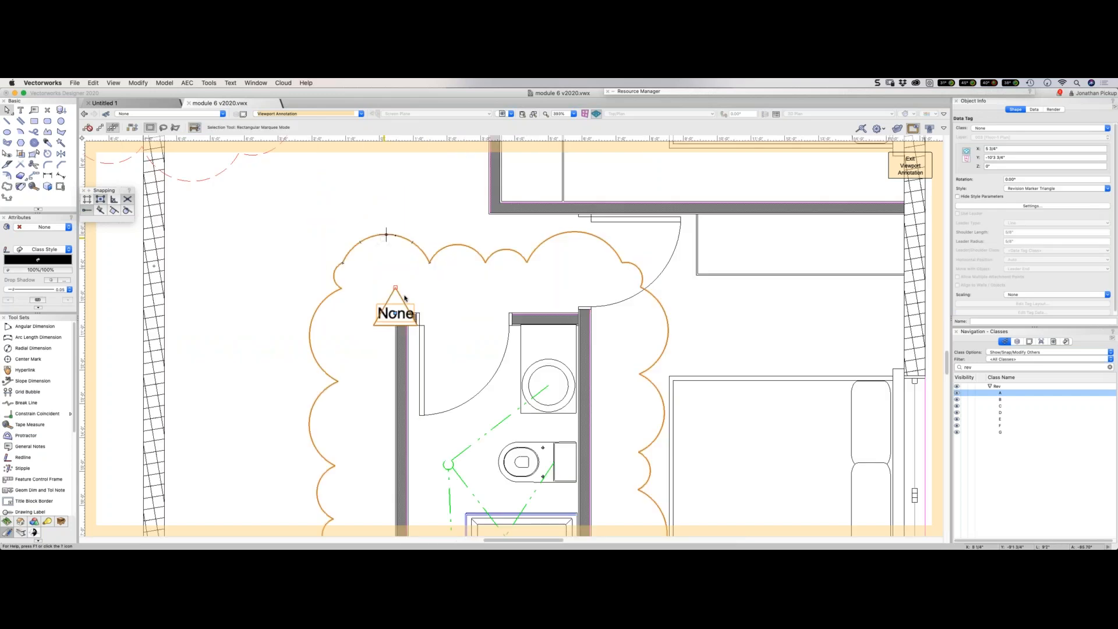
pyautogui.moveTo(396, 303); pyautogui.dragTo(382, 266)
# Assign both the bathroom revision cloud and its marker tag to the class Rev-B, and exit the viewport annotations.
pyautogui.keyDown('shift'); pyautogui.click(413, 241); pyautogui.keyUp('shift')
pyautogui.rightClick(1006, 400)
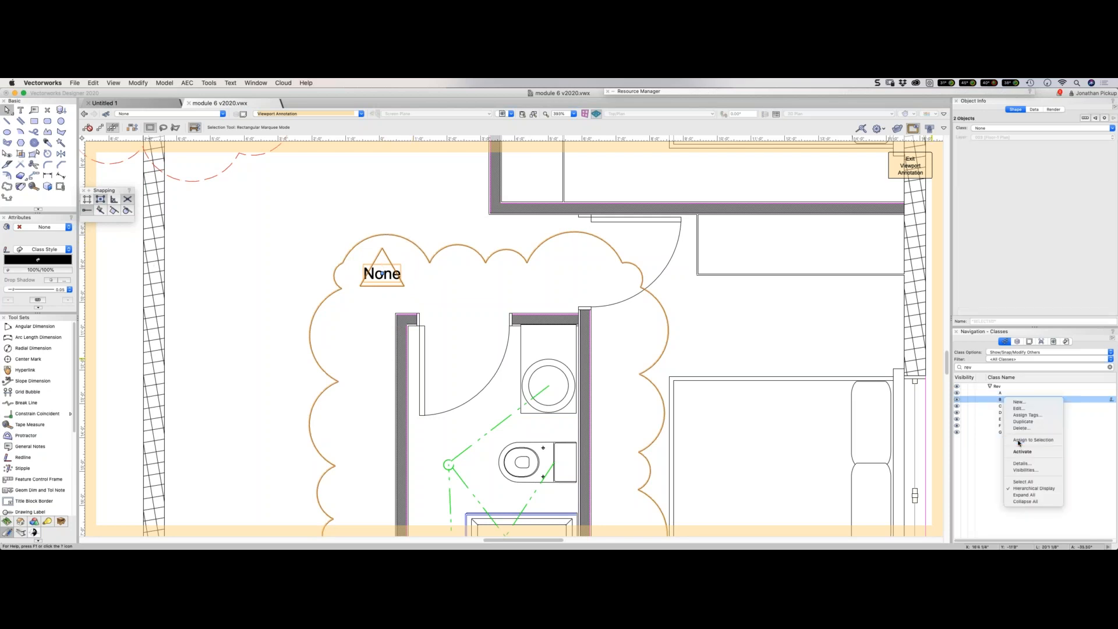
pyautogui.click(1018, 441)
pyautogui.scroll(-3, 662, 314)
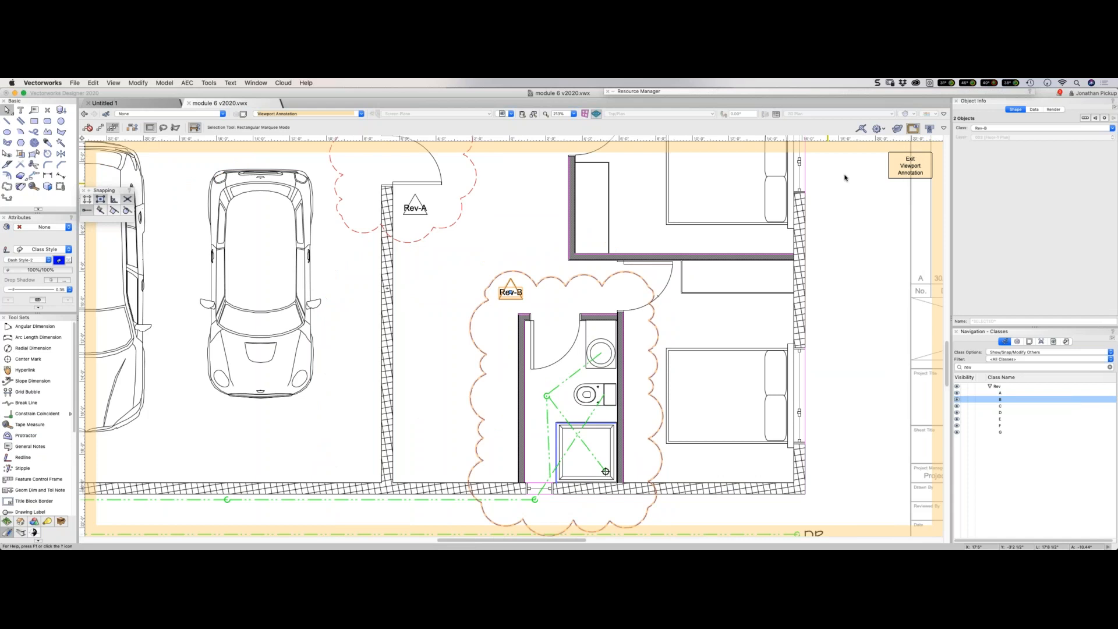
pyautogui.click(911, 168)
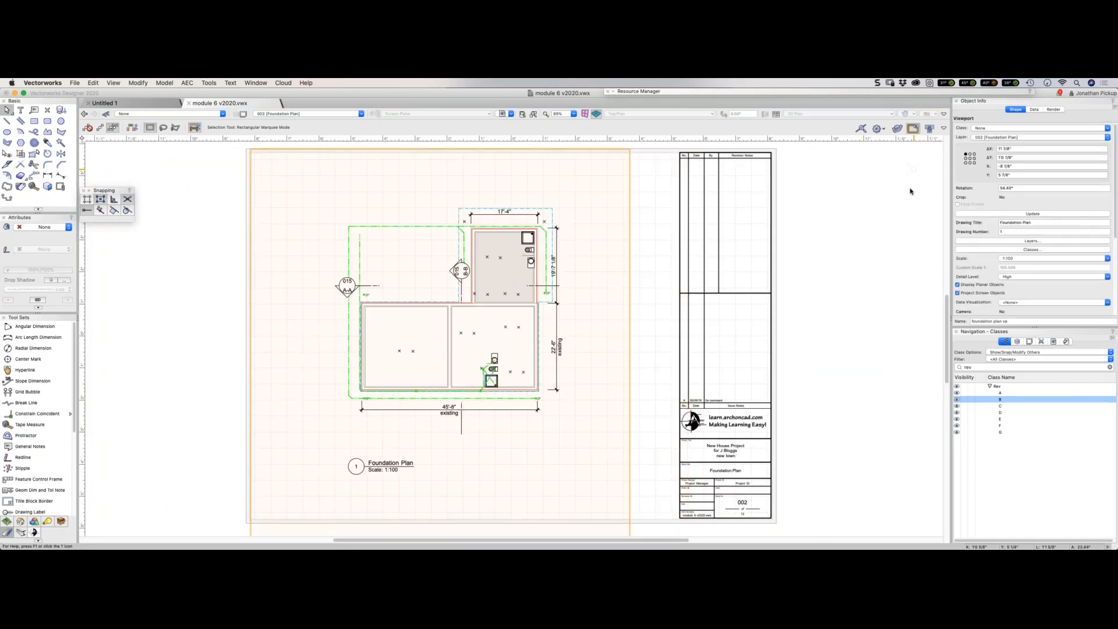
# In the Foundation Plan viewport's annotations, draw a rectangular revision cloud around the bathroom fixtures and assign it to class Rev-A.
pyautogui.scroll(2, 489, 378)
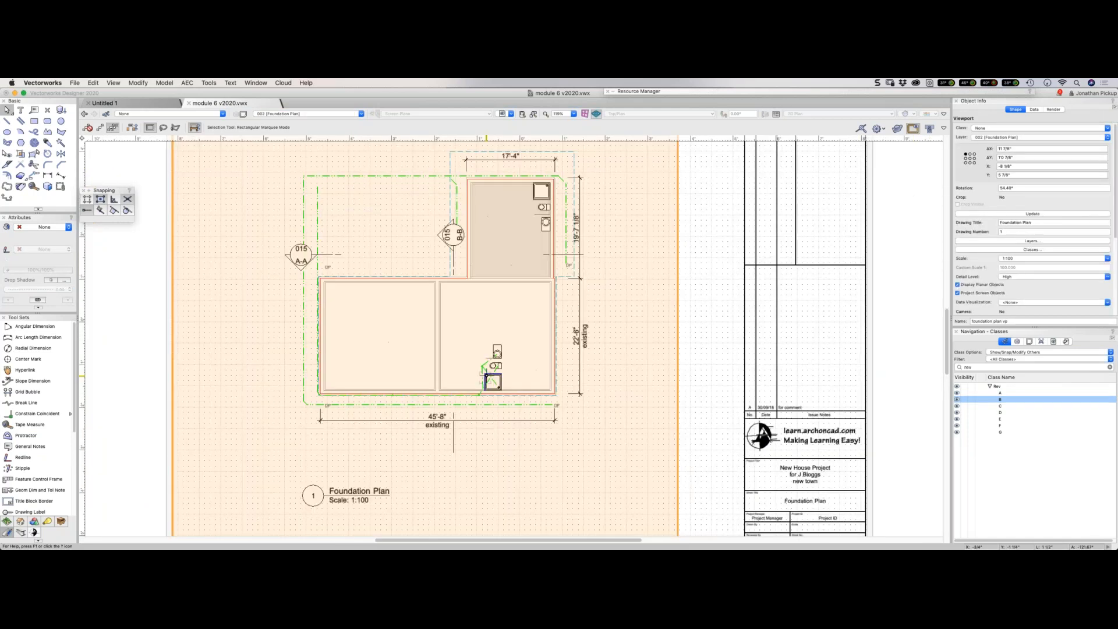
pyautogui.scroll(2, 488, 375)
pyautogui.doubleClick(487, 375)
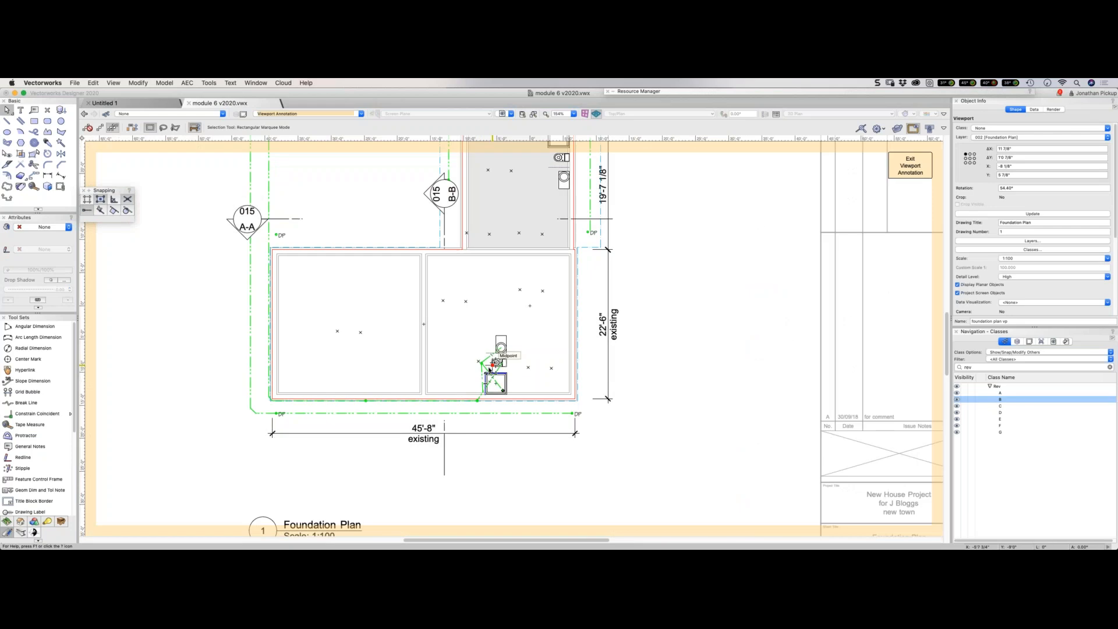
pyautogui.click(7, 187)
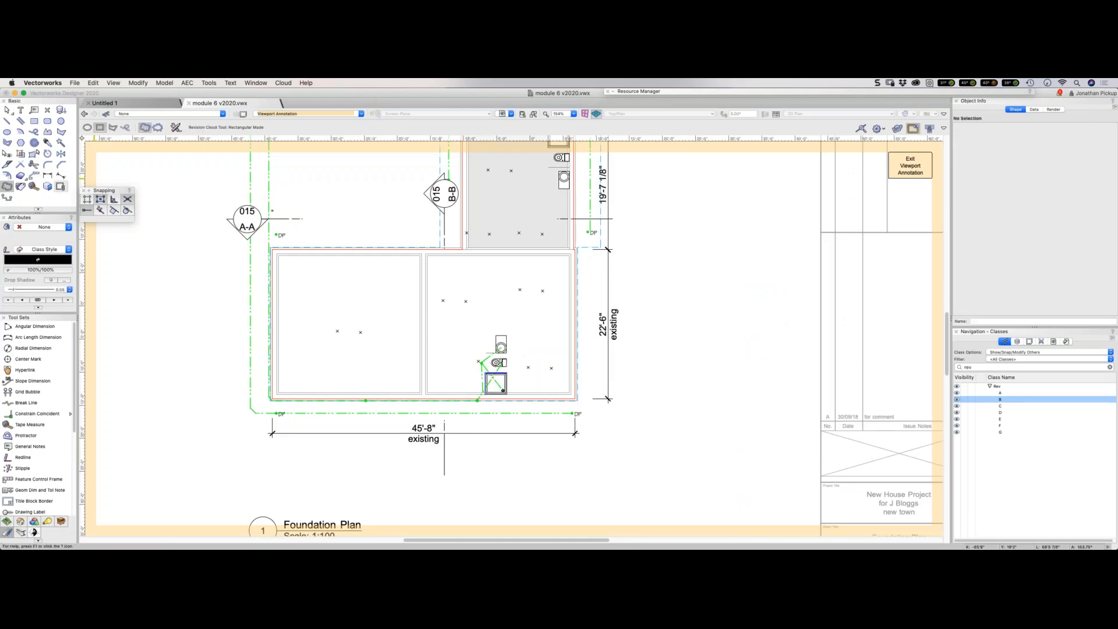
pyautogui.click(467, 329)
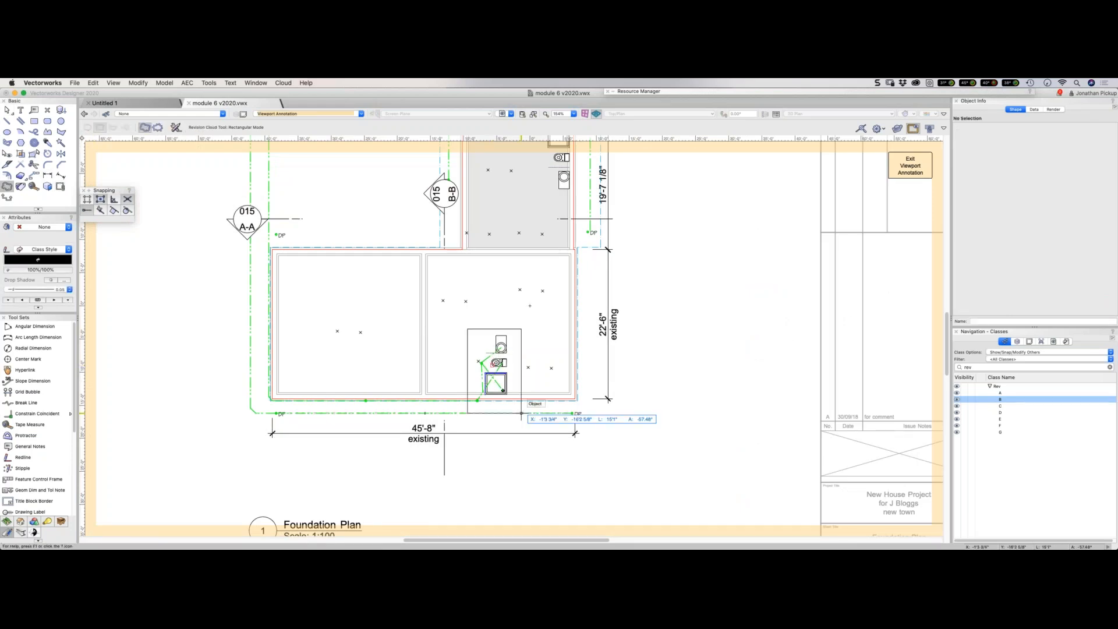
pyautogui.click(521, 412)
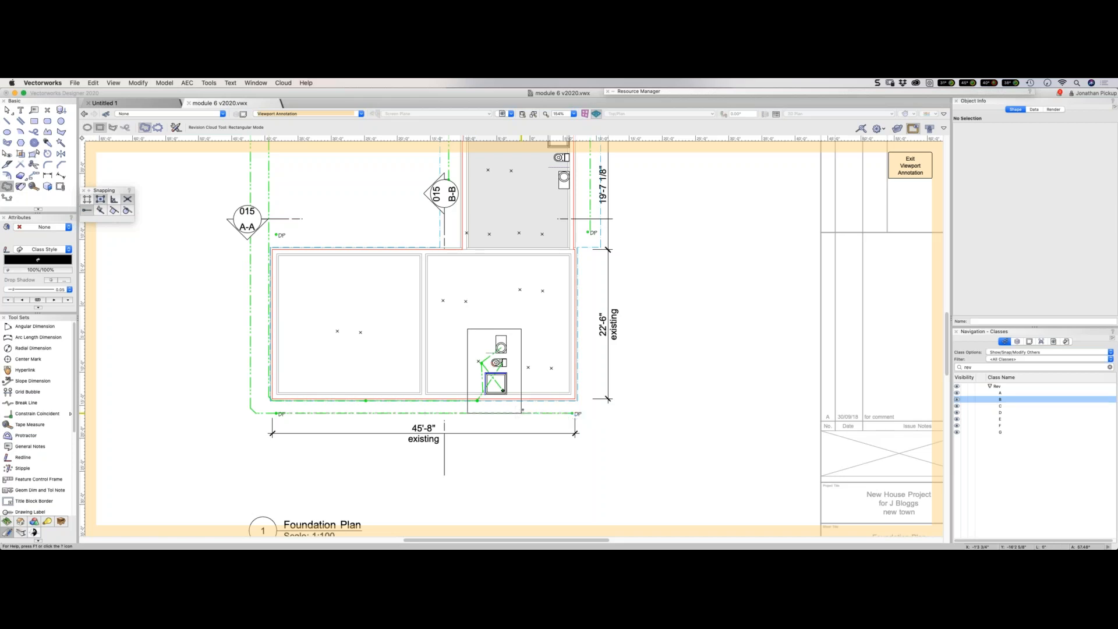
pyautogui.rightClick(1009, 393)
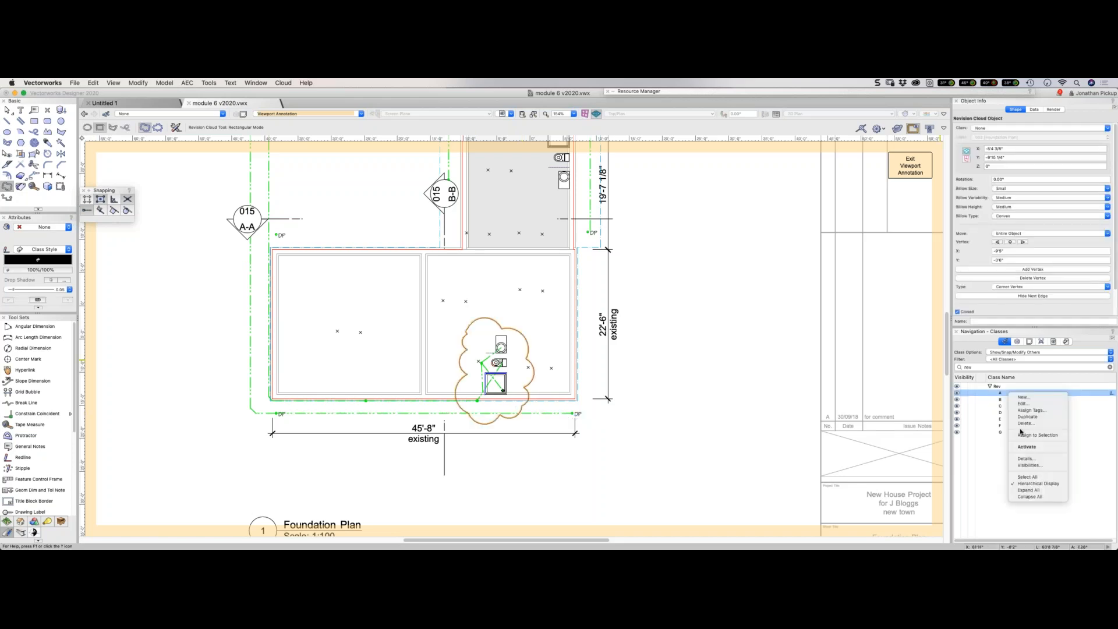
pyautogui.click(1021, 436)
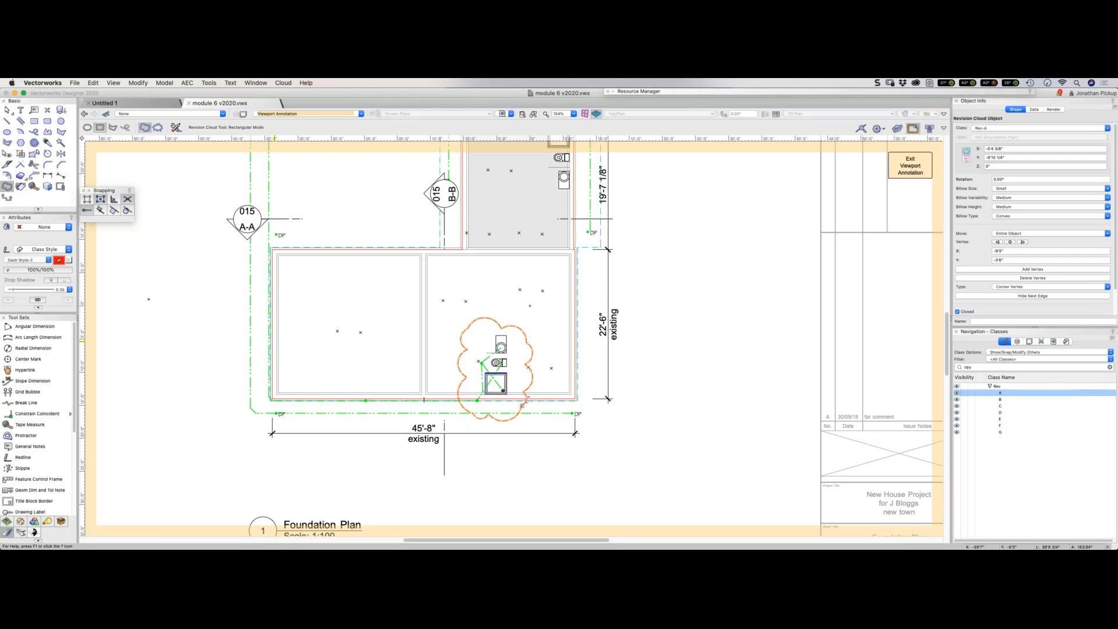
# Place a Revision Marker Triangle data tag inside the Foundation Plan's revision cloud and associate it with the cloud.
pyautogui.click(22, 187)
pyautogui.click(477, 329)
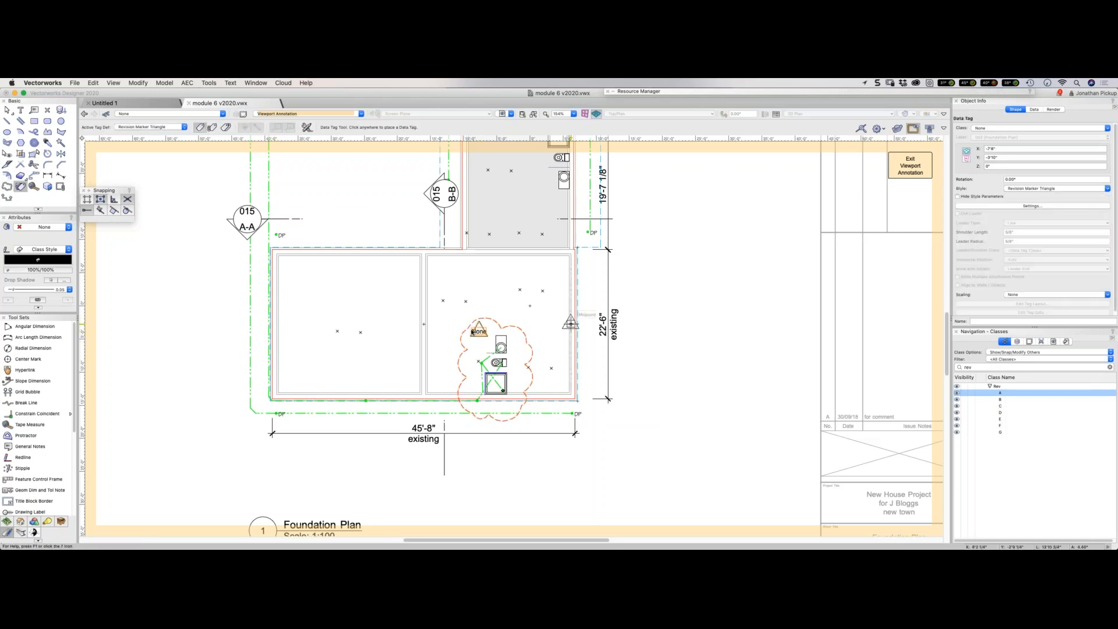
pyautogui.doubleClick(473, 332)
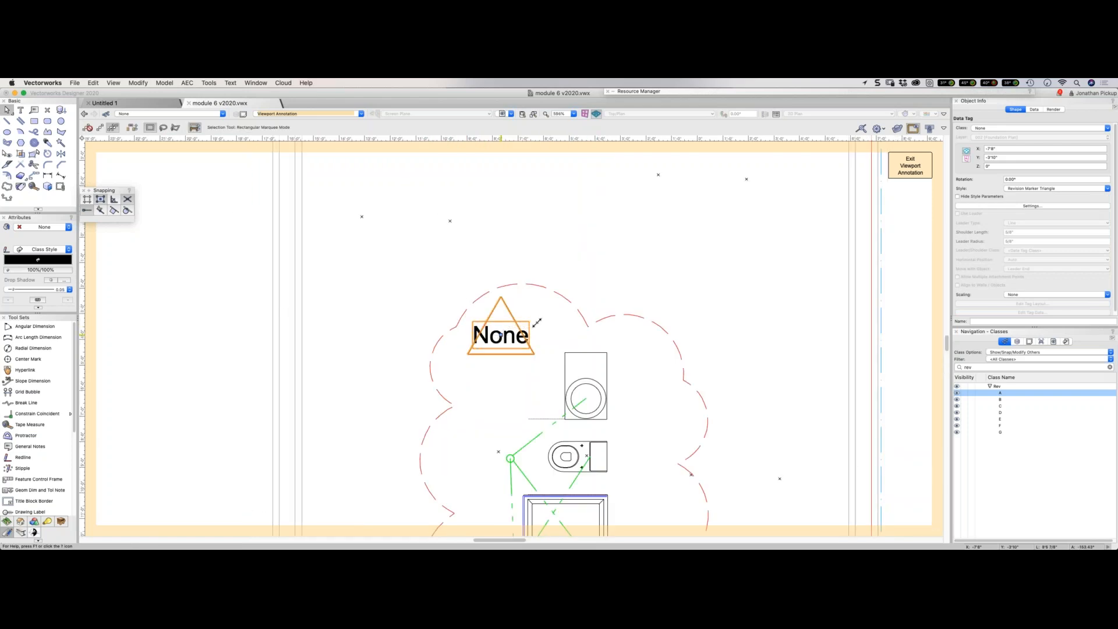
pyautogui.moveTo(537, 323); pyautogui.dragTo(543, 287)
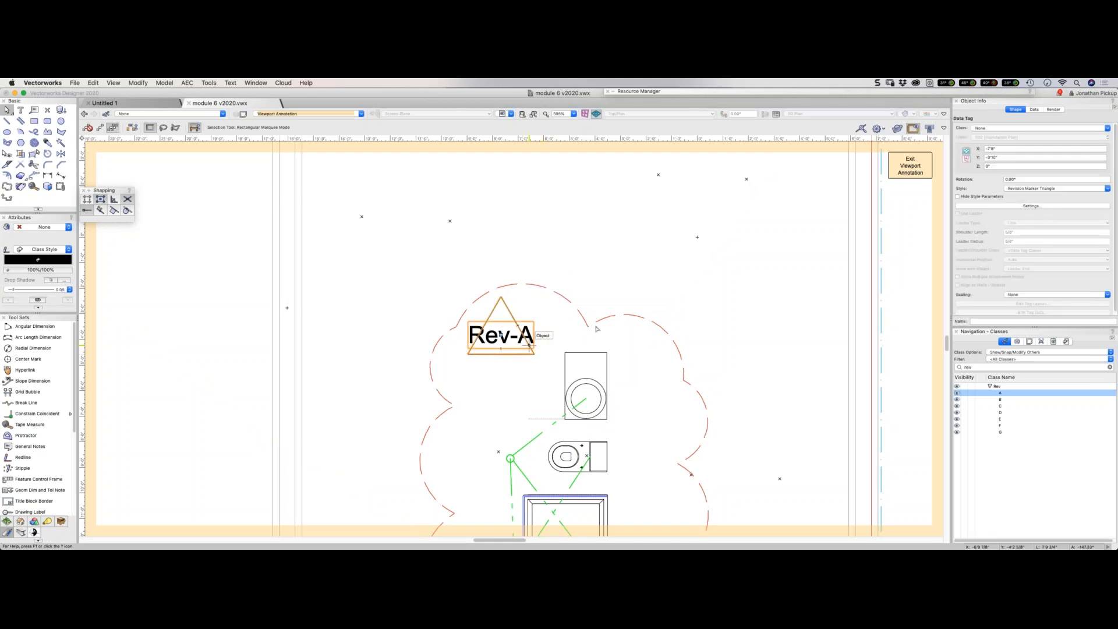
# Assign the Foundation Plan's revision marker tag to the class Rev-A and exit the viewport annotations.
pyautogui.click(981, 131)
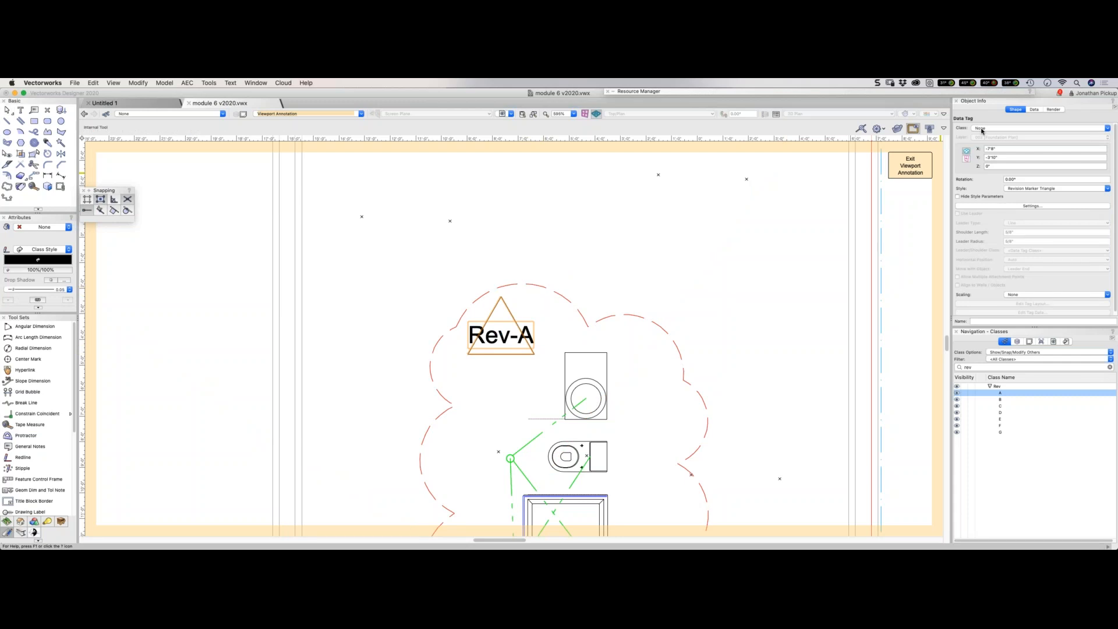
pyautogui.click(982, 129)
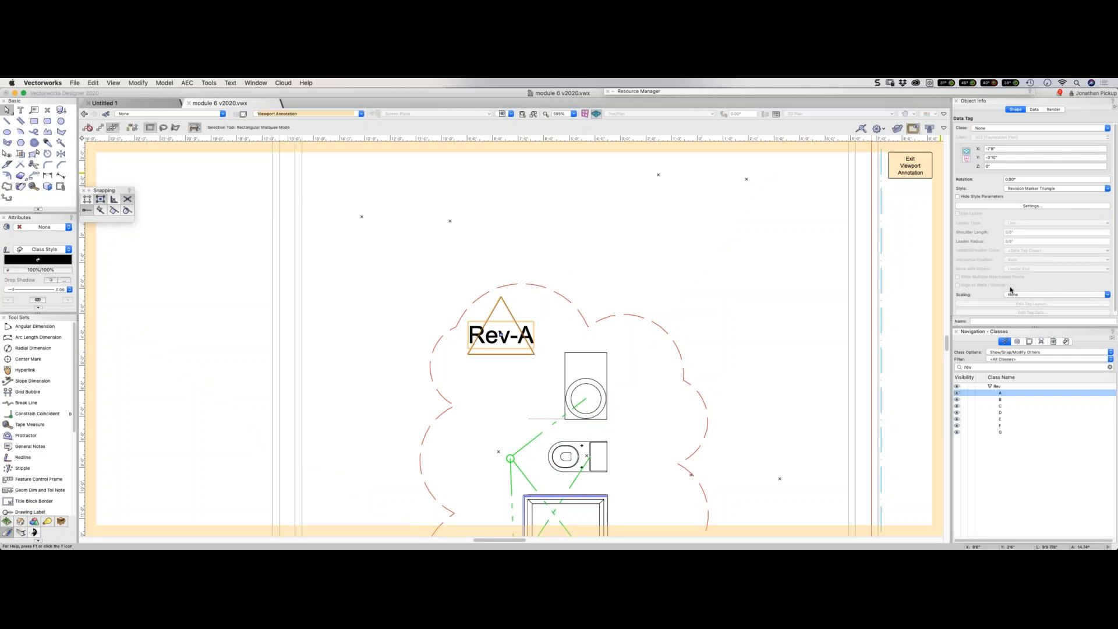
pyautogui.rightClick(1015, 393)
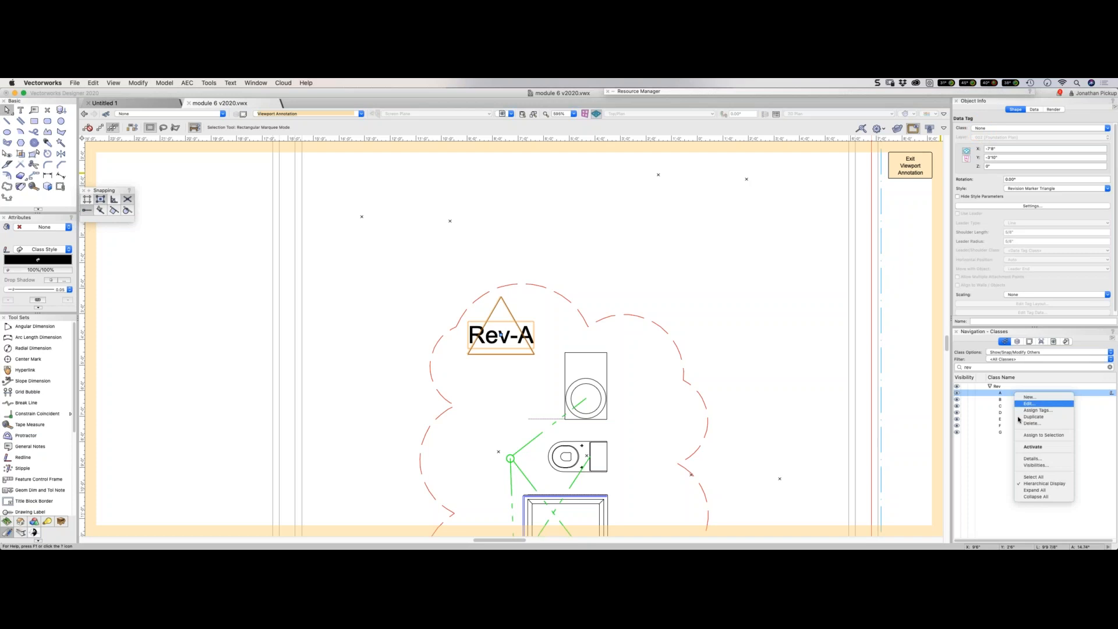
pyautogui.click(1021, 437)
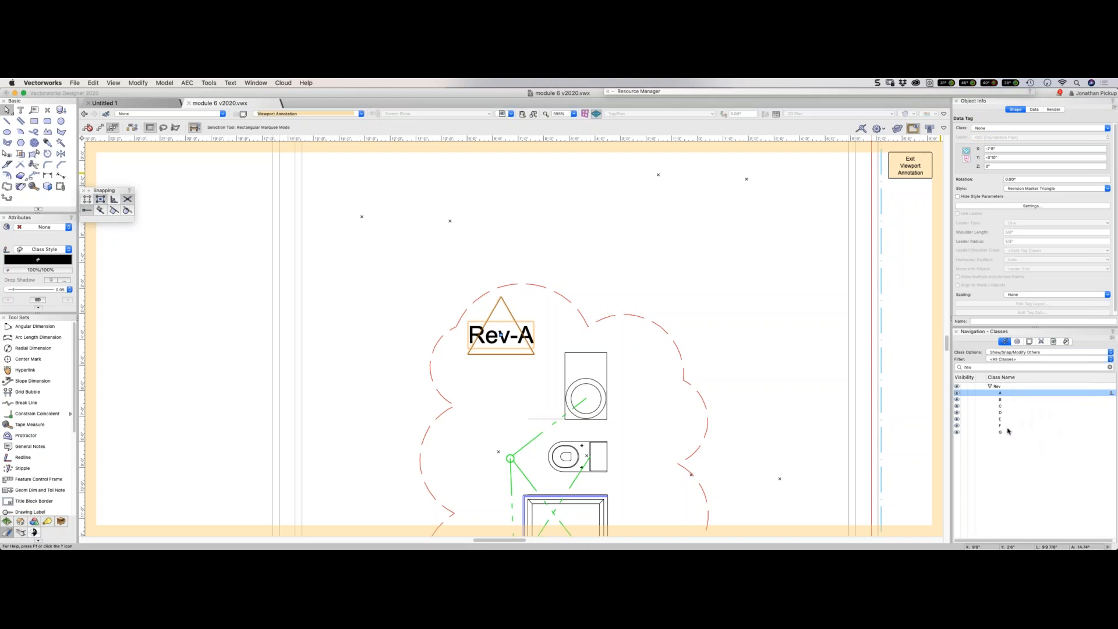
pyautogui.click(899, 163)
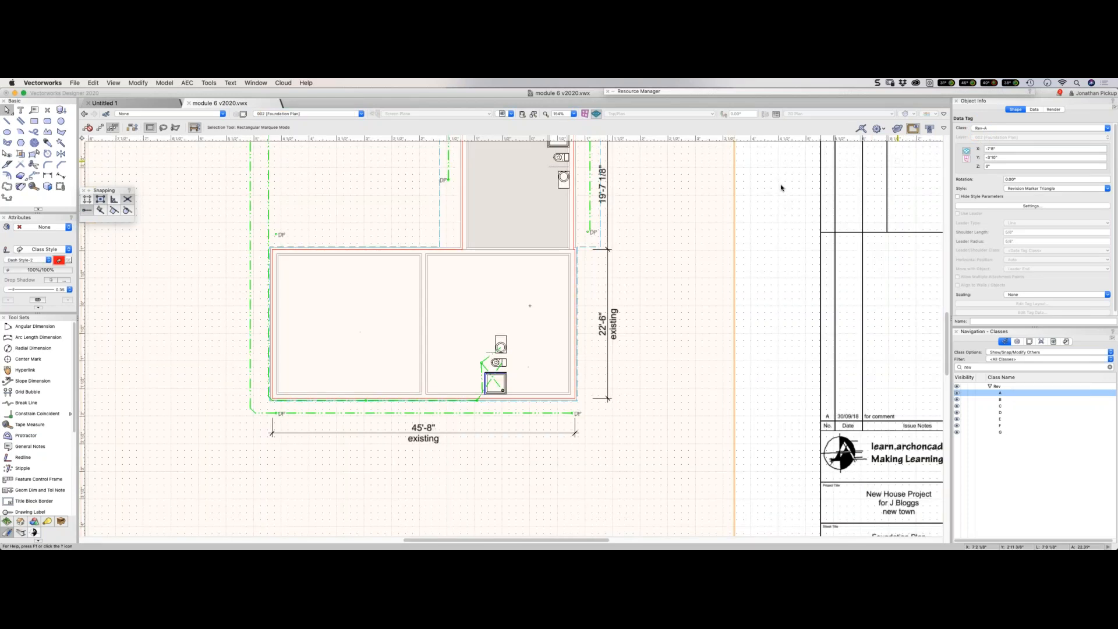
# In the Site Plan viewport's annotations, draw a rectangular revision cloud around the bathroom and set its billow size to Extra Small.
pyautogui.press('super+Up')
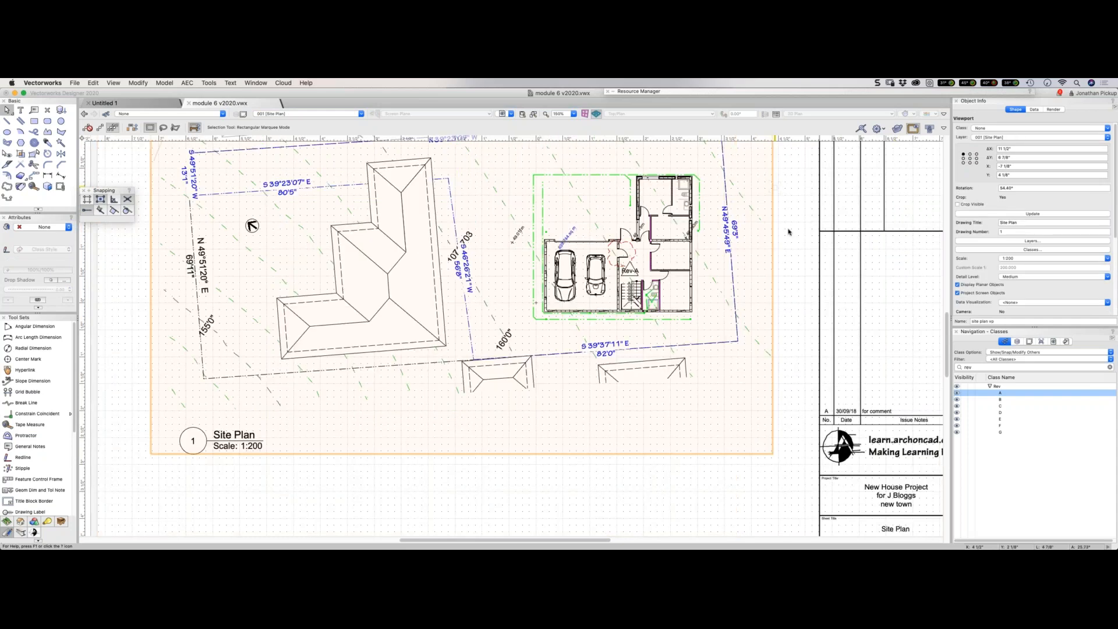
pyautogui.scroll(3, 689, 270)
pyautogui.rightClick(609, 317)
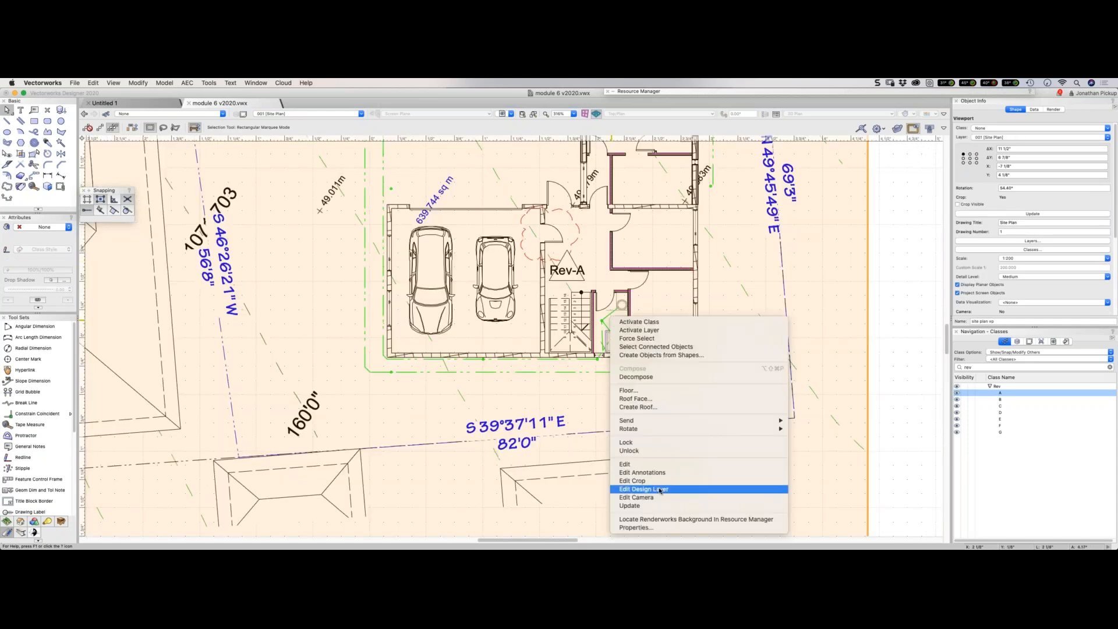
pyautogui.click(660, 472)
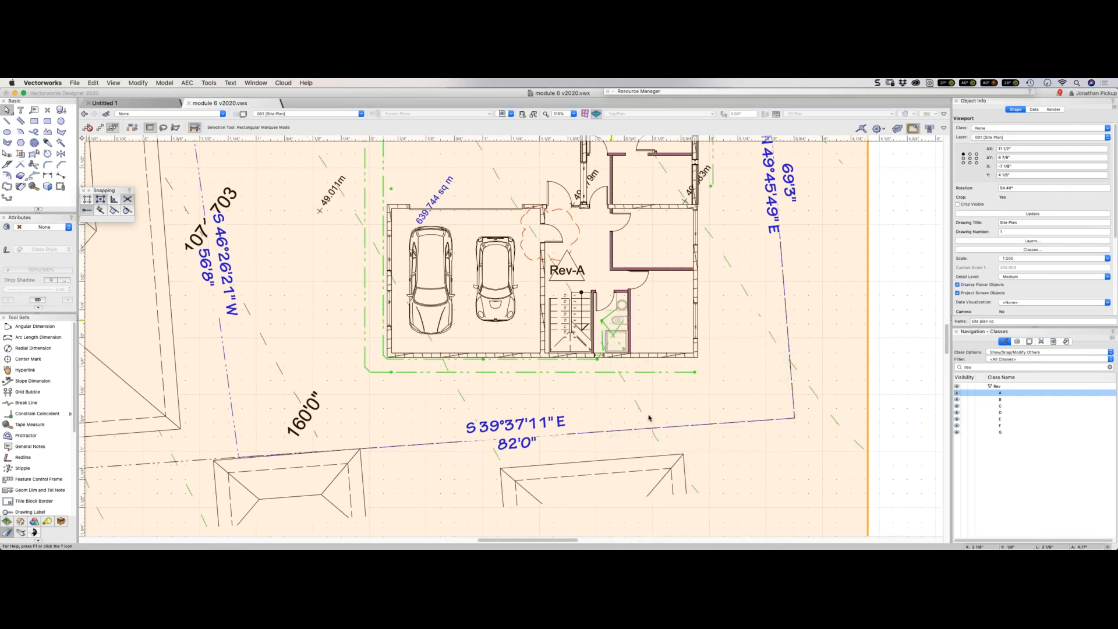
pyautogui.press('c')
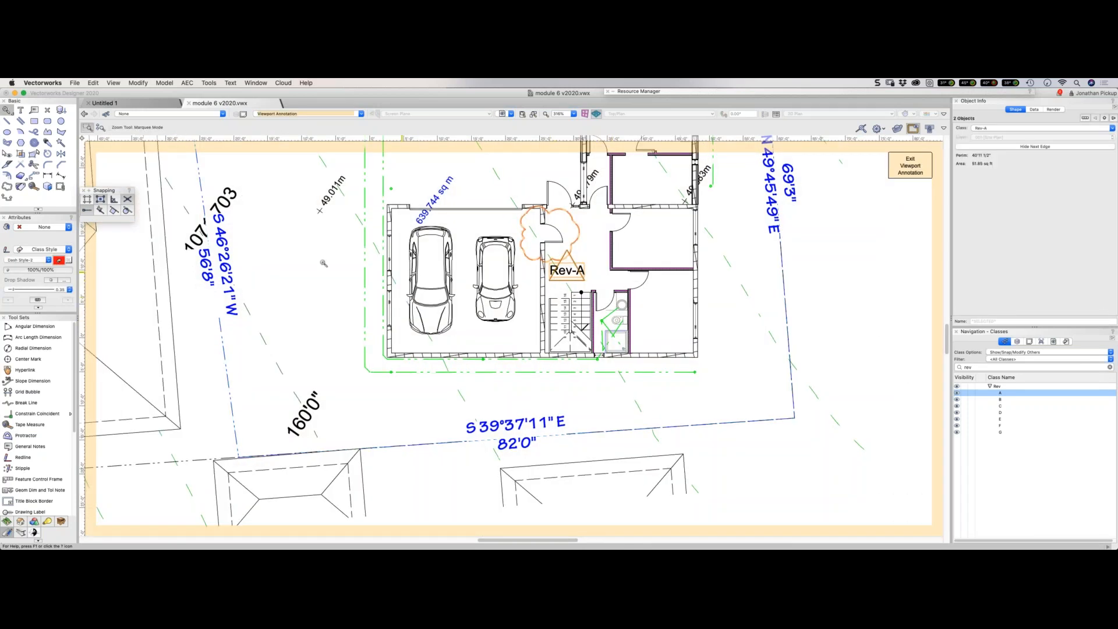
pyautogui.click(7, 187)
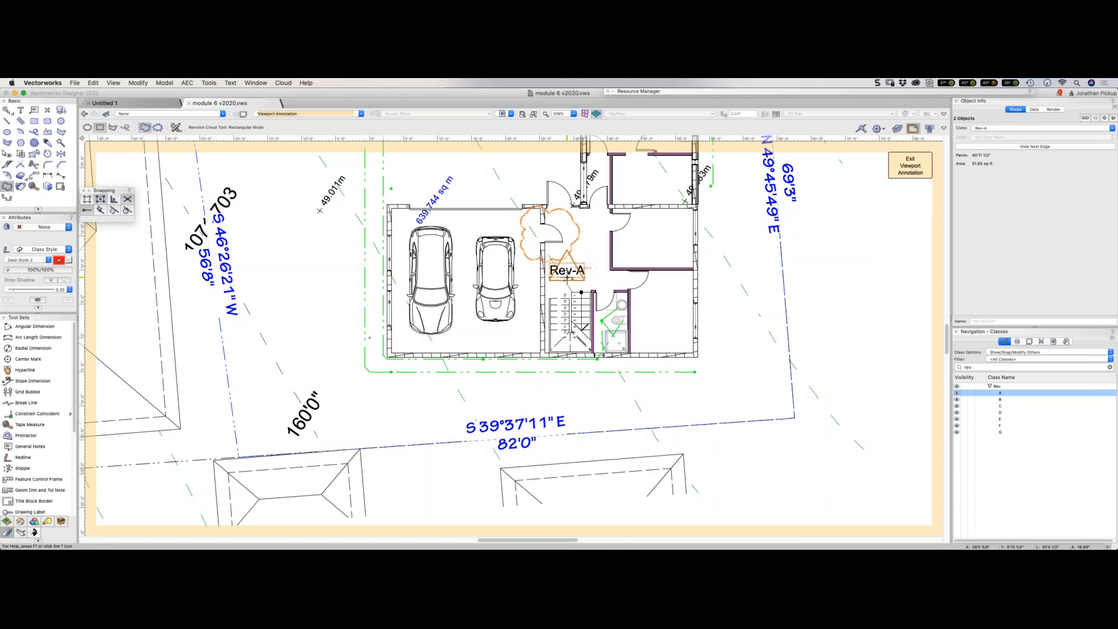
pyautogui.click(576, 281)
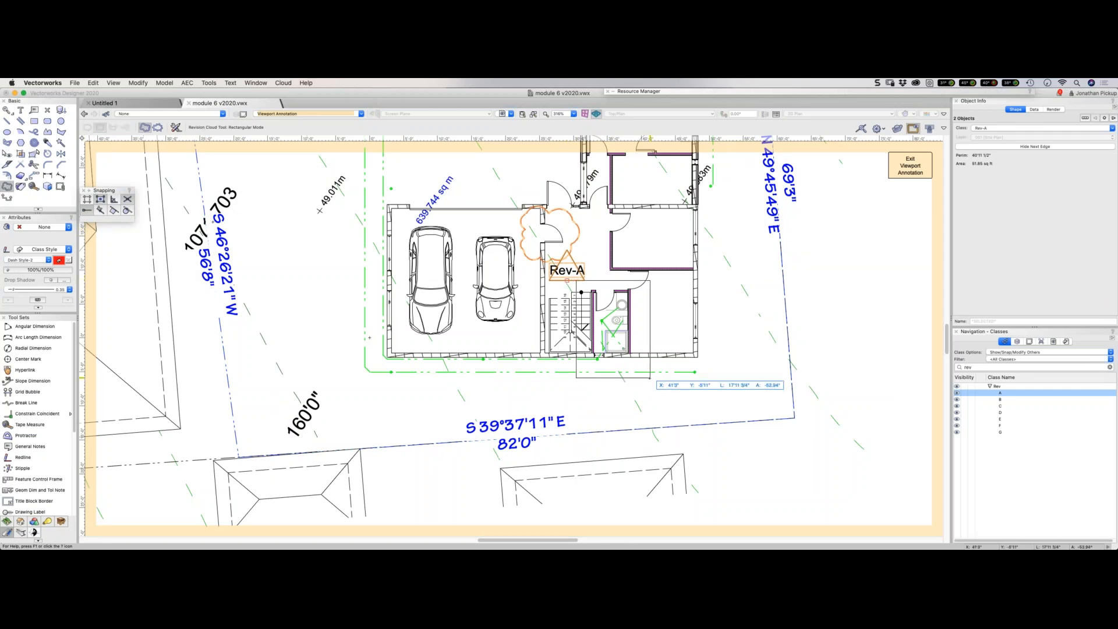
pyautogui.click(650, 378)
pyautogui.click(1009, 188)
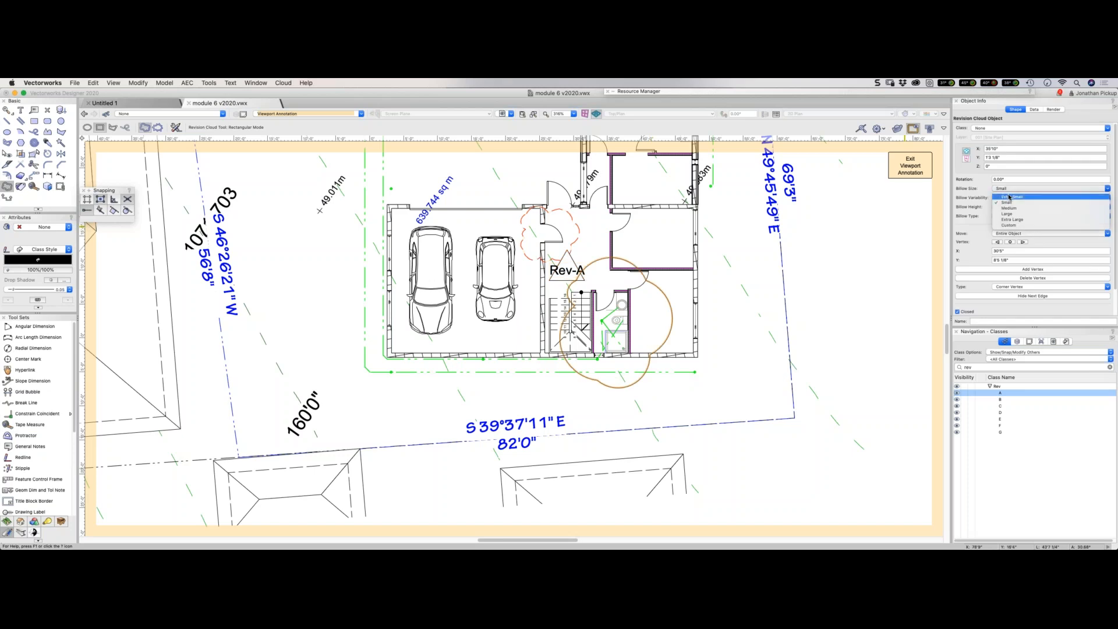
pyautogui.press('Escape')
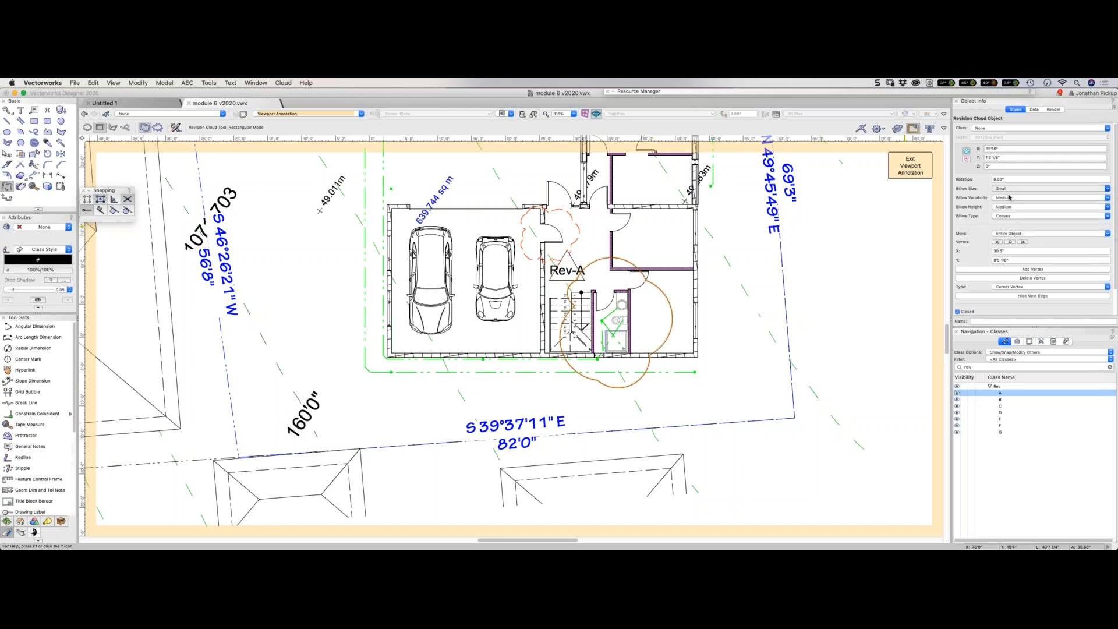
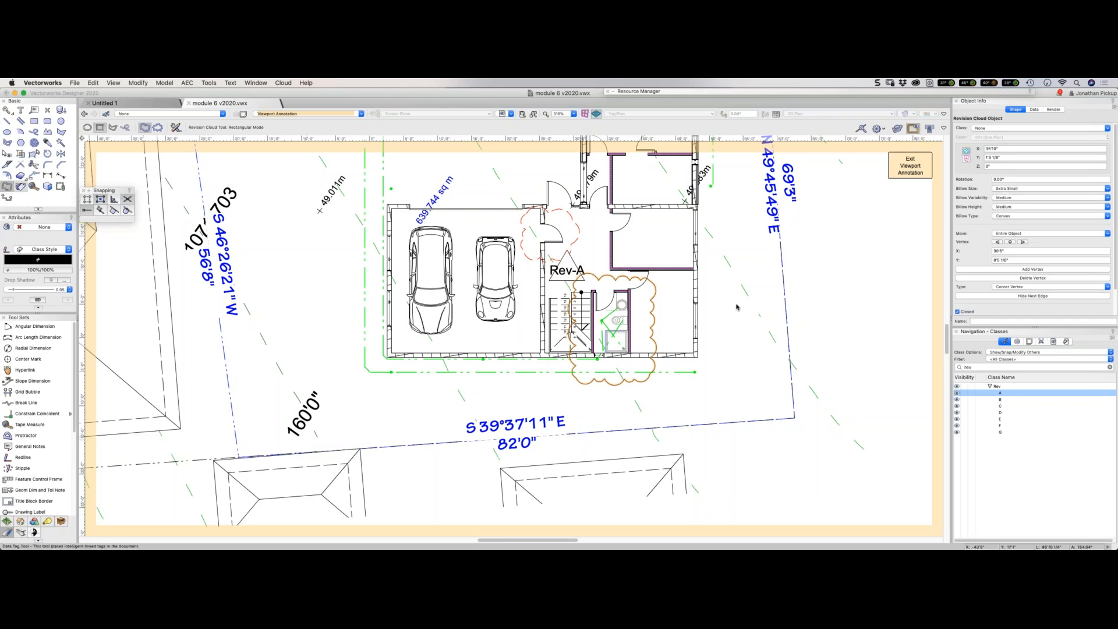
# Place a revision marker tag on the Site Plan's bathroom cloud, assign both tag and cloud to class Rev-B, and exit the annotations.
pyautogui.click(653, 308)
pyautogui.press('x')
pyautogui.keyDown('shift'); pyautogui.click(652, 286); pyautogui.keyUp('shift')
pyautogui.rightClick(995, 400)
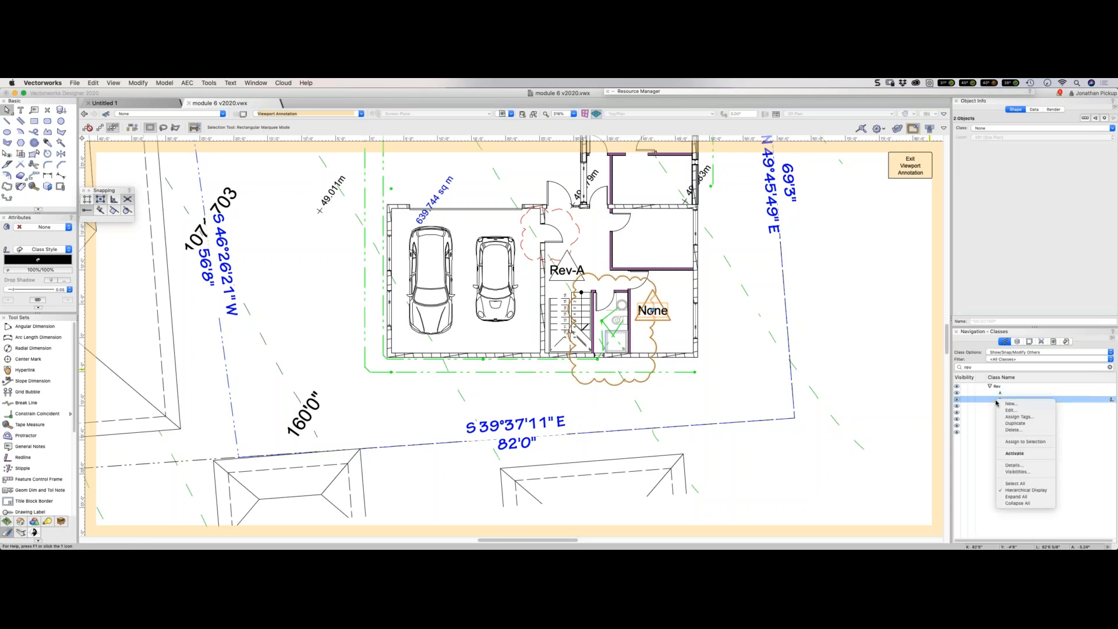
pyautogui.click(1005, 443)
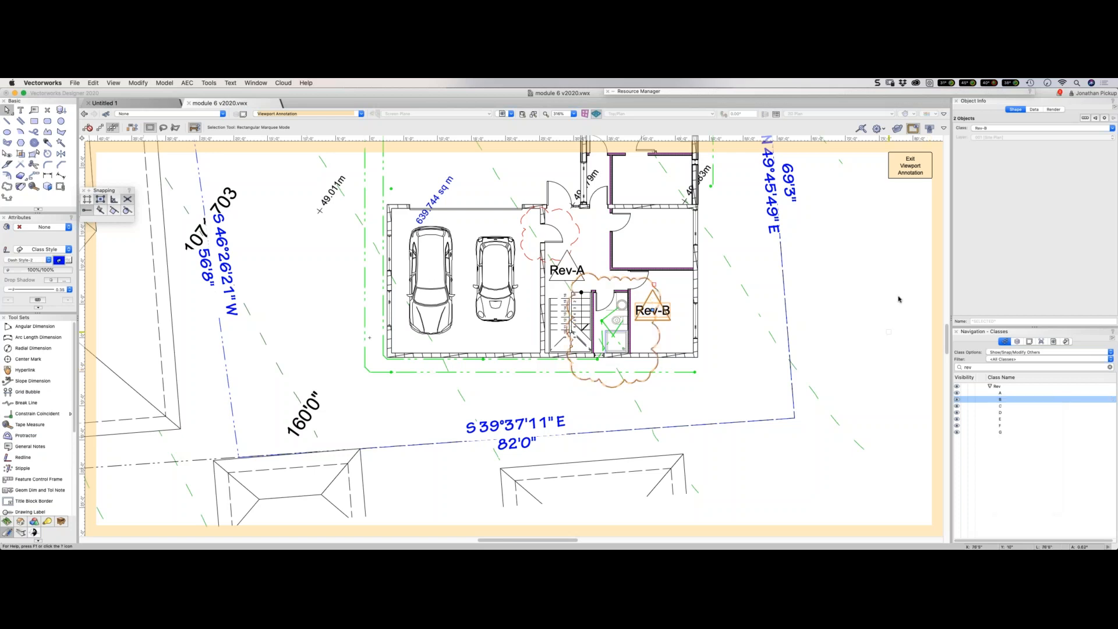
pyautogui.click(906, 168)
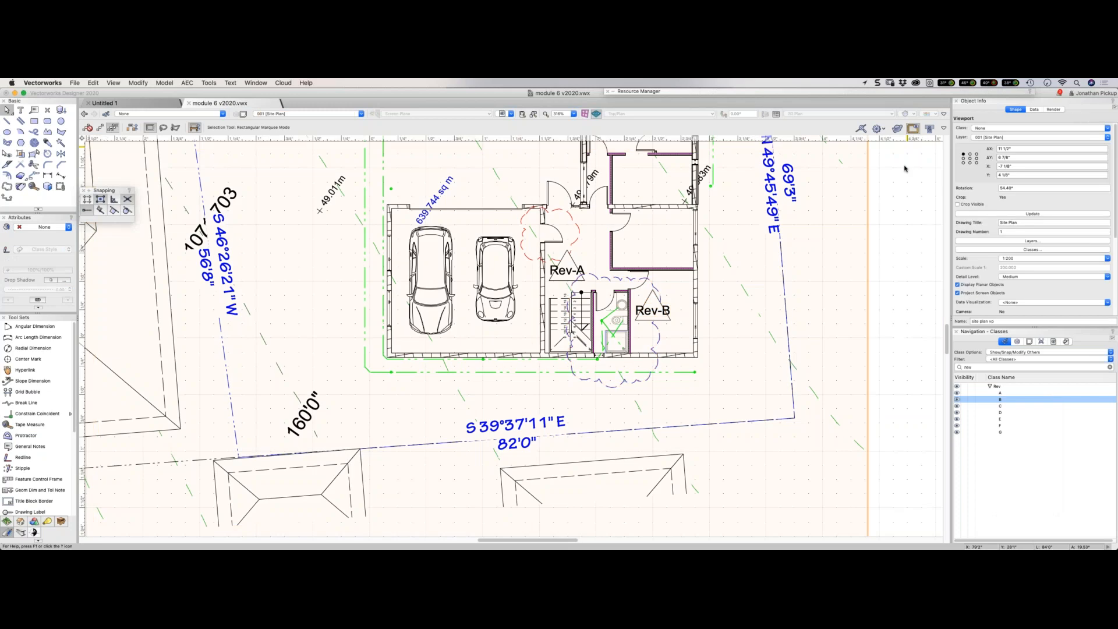
# Go through the sheets from the Site Plan to the Elevations sheet, checking the plans and sections on the way.
pyautogui.scroll(-3, 815, 201)
pyautogui.moveTo(780, 205); pyautogui.dragTo(707, 236, button='middle')
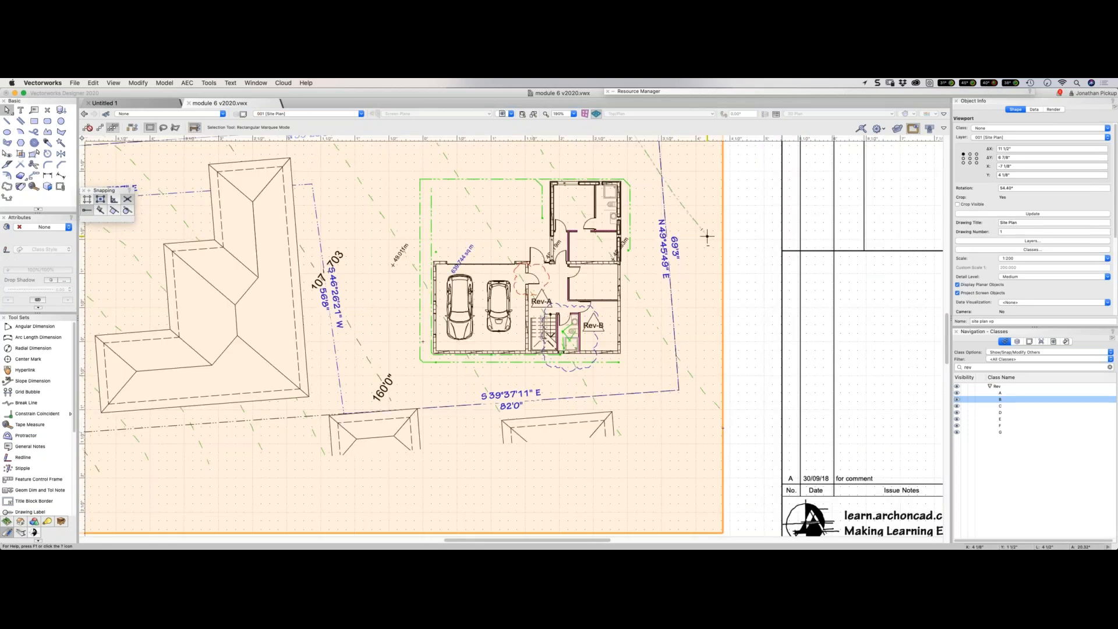
pyautogui.scroll(-3, 707, 236)
pyautogui.press('super+Down')
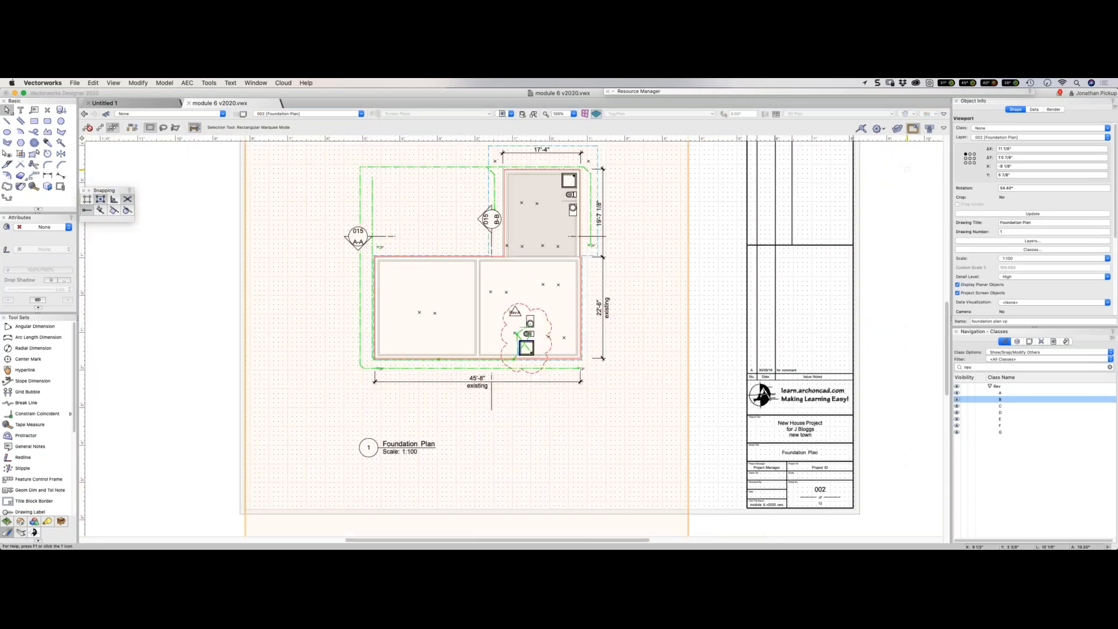
pyautogui.press('super+Down')
pyautogui.press('super+Down')
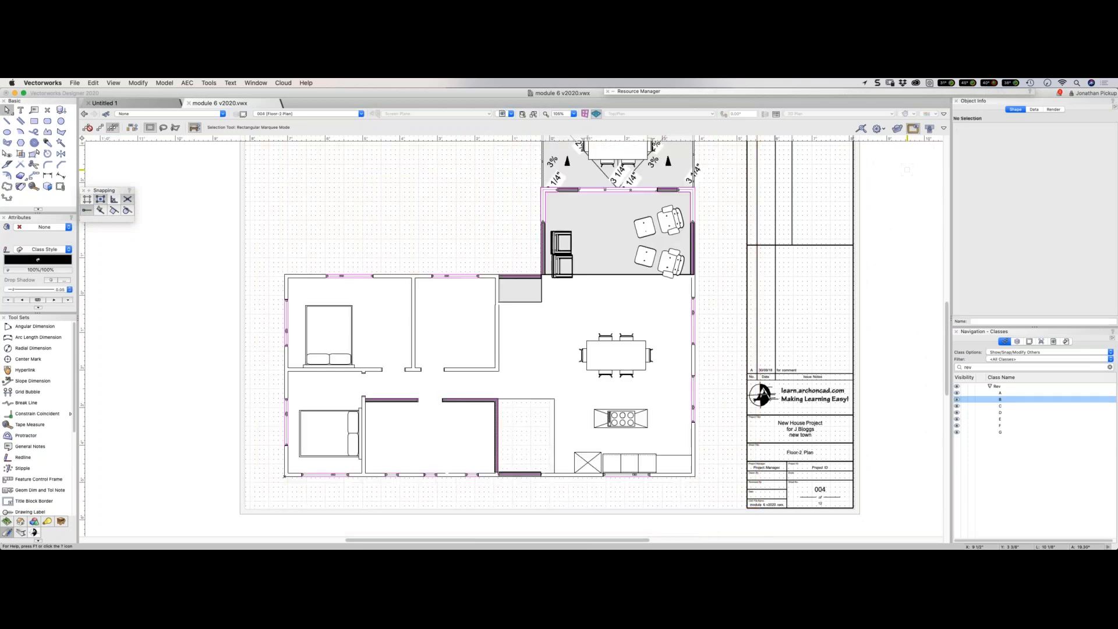
pyautogui.press('super+Down')
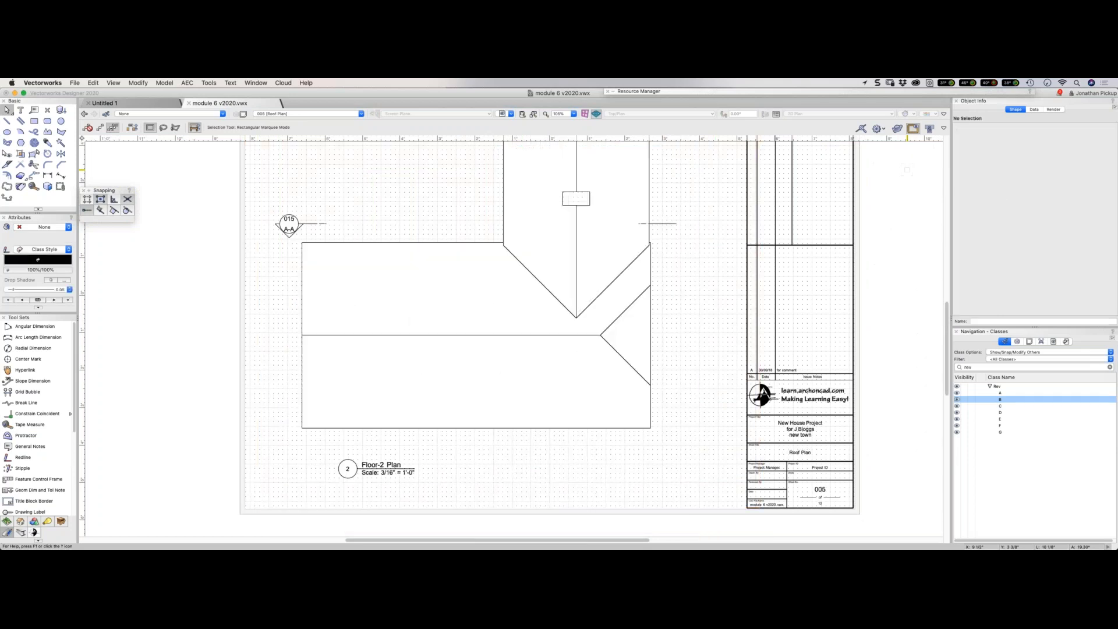
pyautogui.press('super+Down')
pyautogui.press('super+Down')
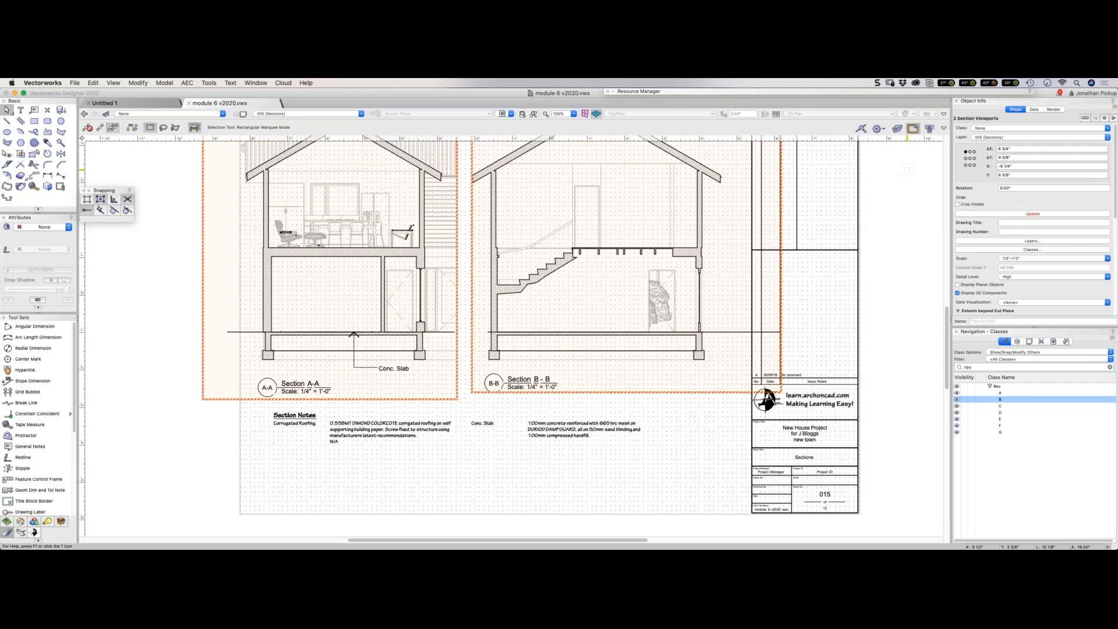
pyautogui.press('super+Down')
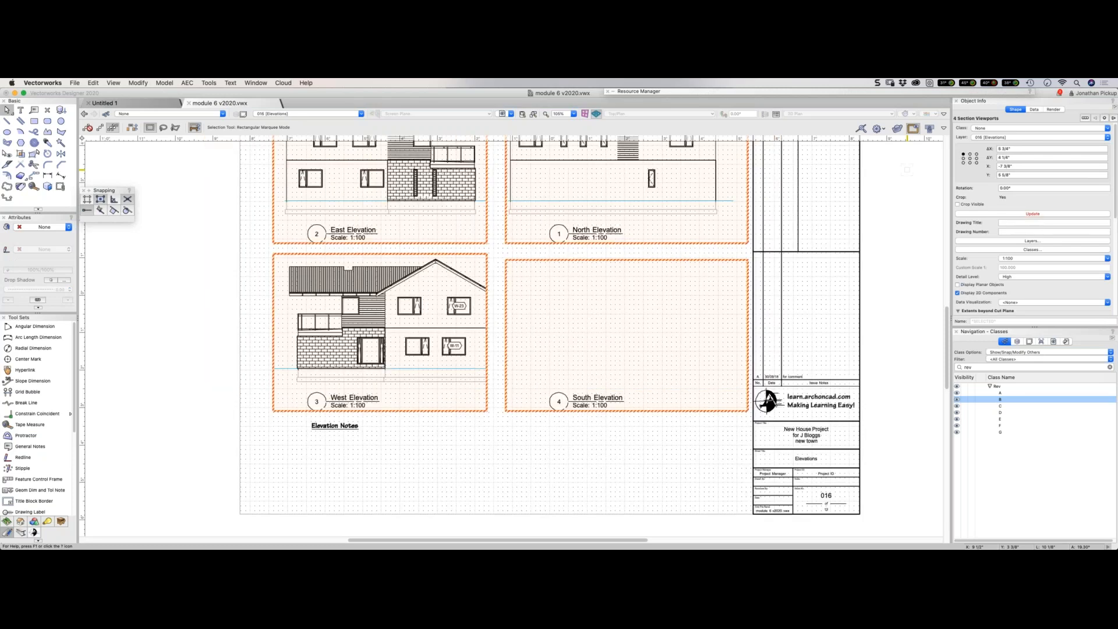
# Select only the North Elevation viewport on the Elevations sheet and open its annotations for editing.
pyautogui.scroll(4, 542, 216)
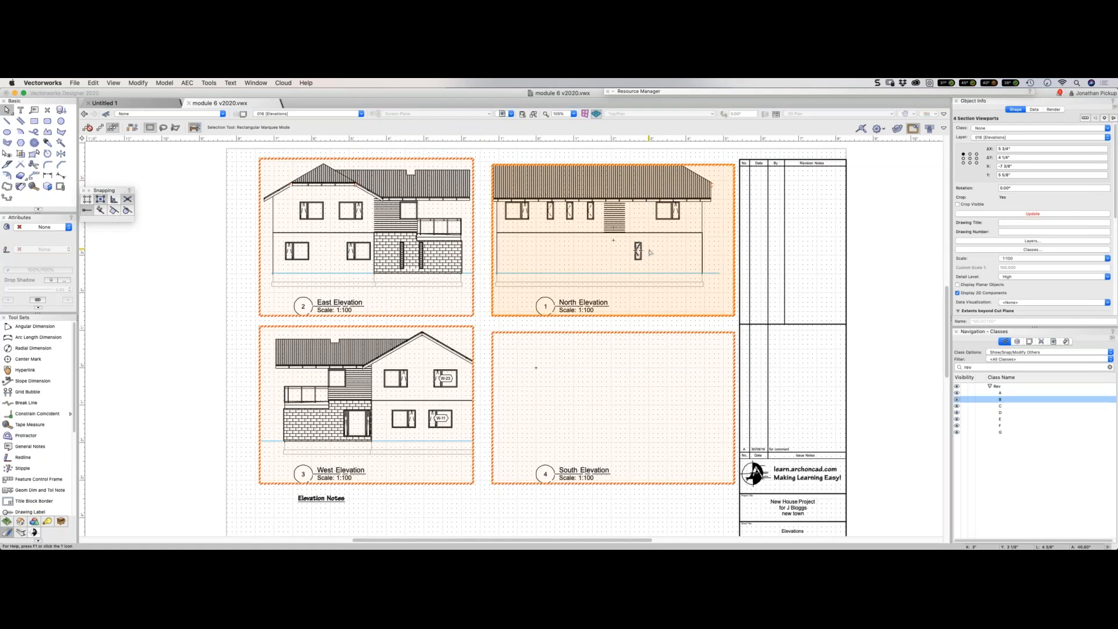
pyautogui.scroll(5, 650, 252)
pyautogui.rightClick(604, 229)
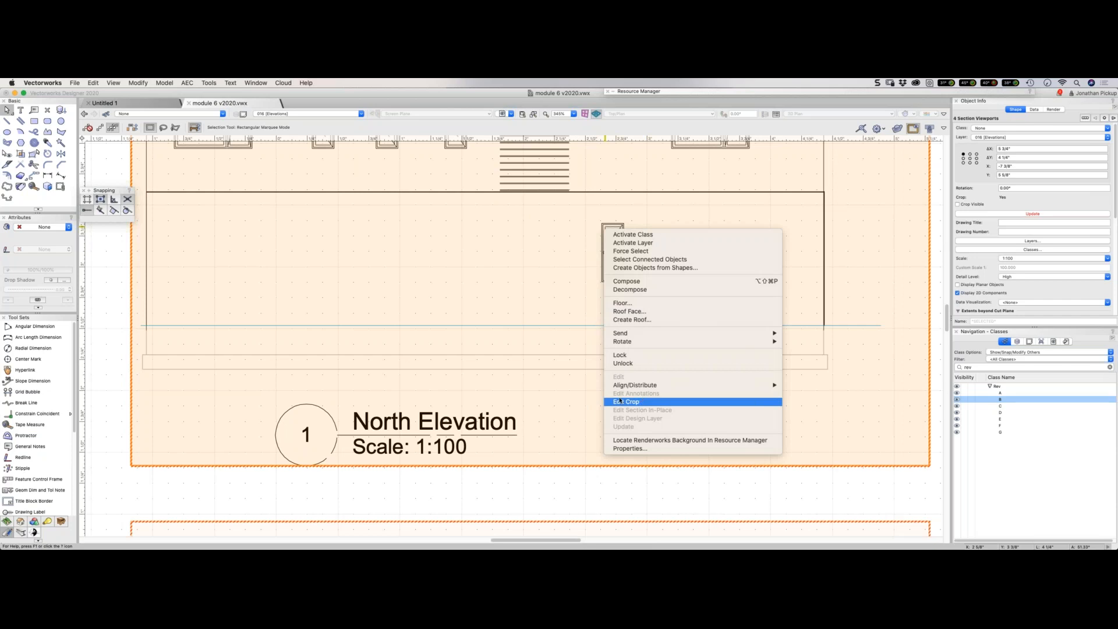
pyautogui.click(562, 429)
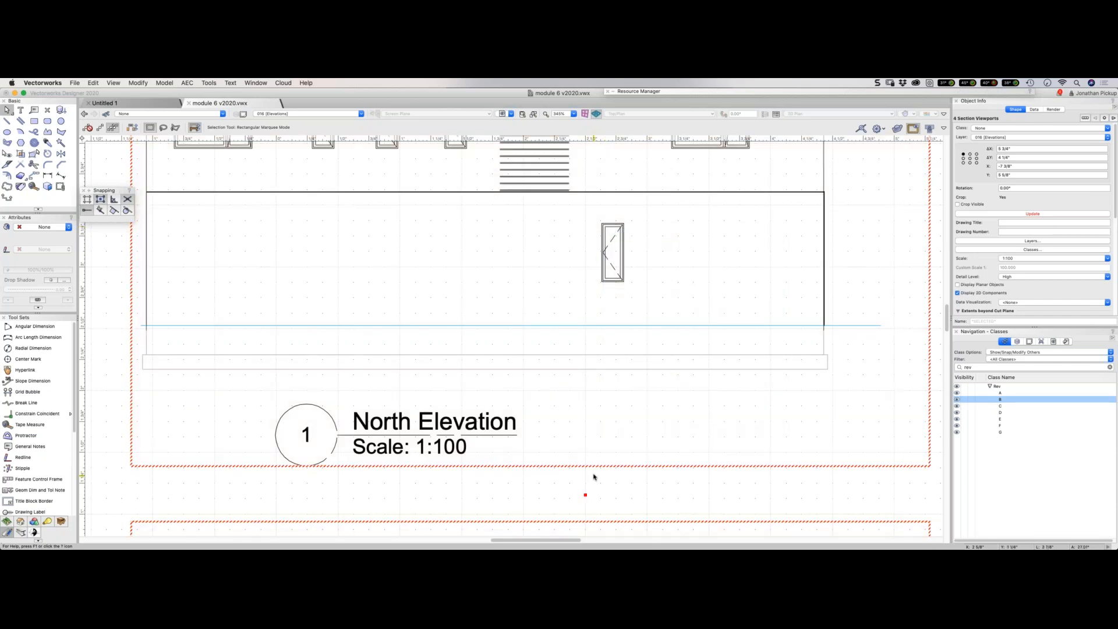
pyautogui.click(593, 475)
pyautogui.rightClick(596, 464)
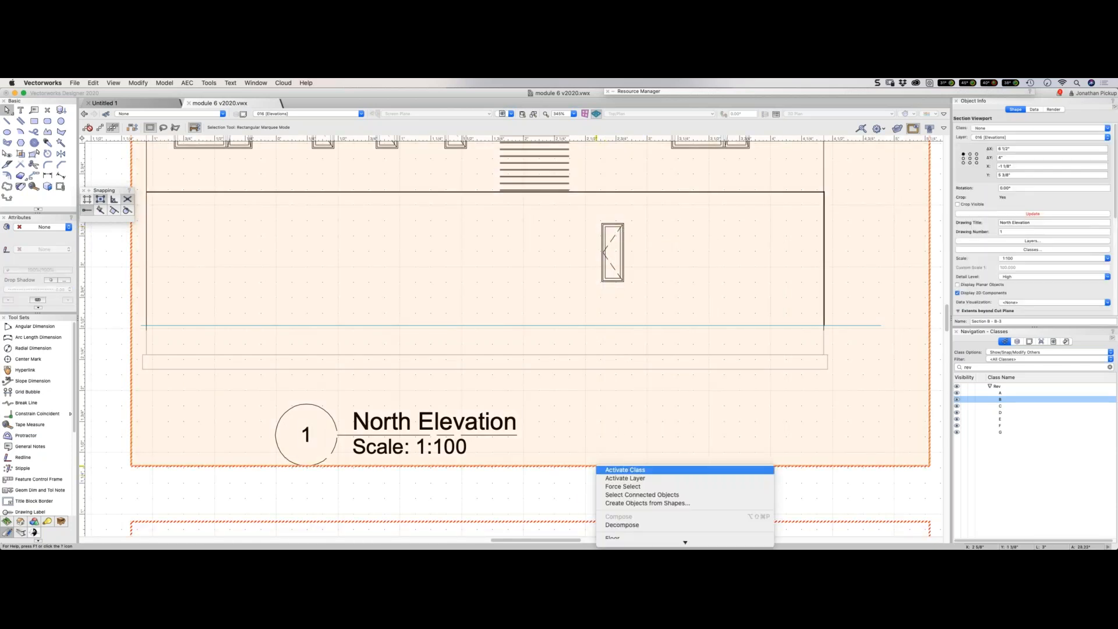
pyautogui.click(513, 253)
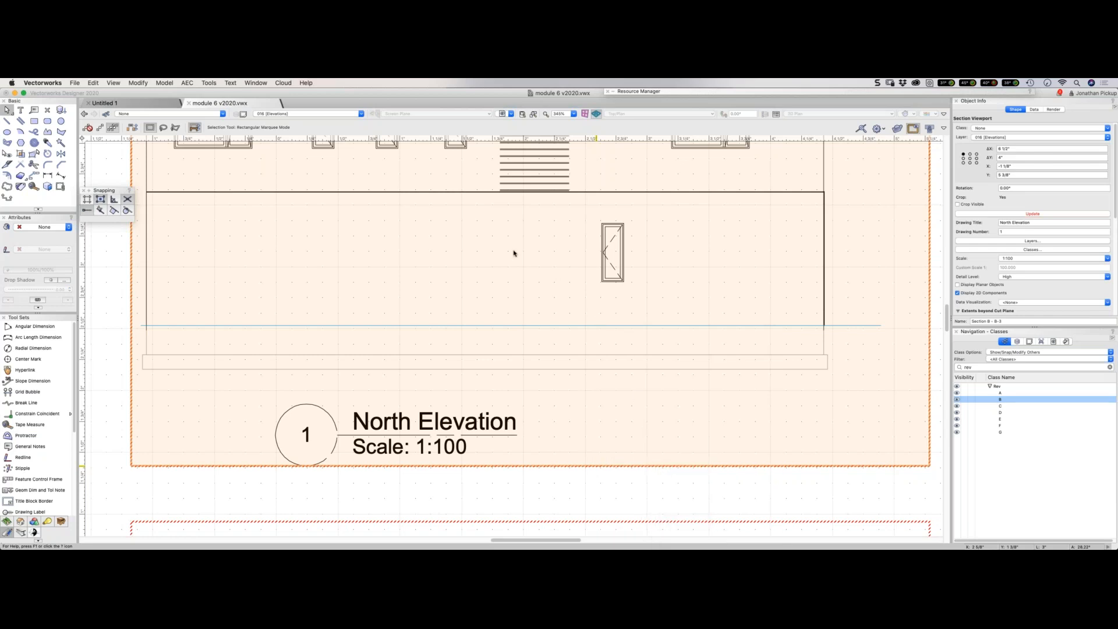
pyautogui.doubleClick(462, 240)
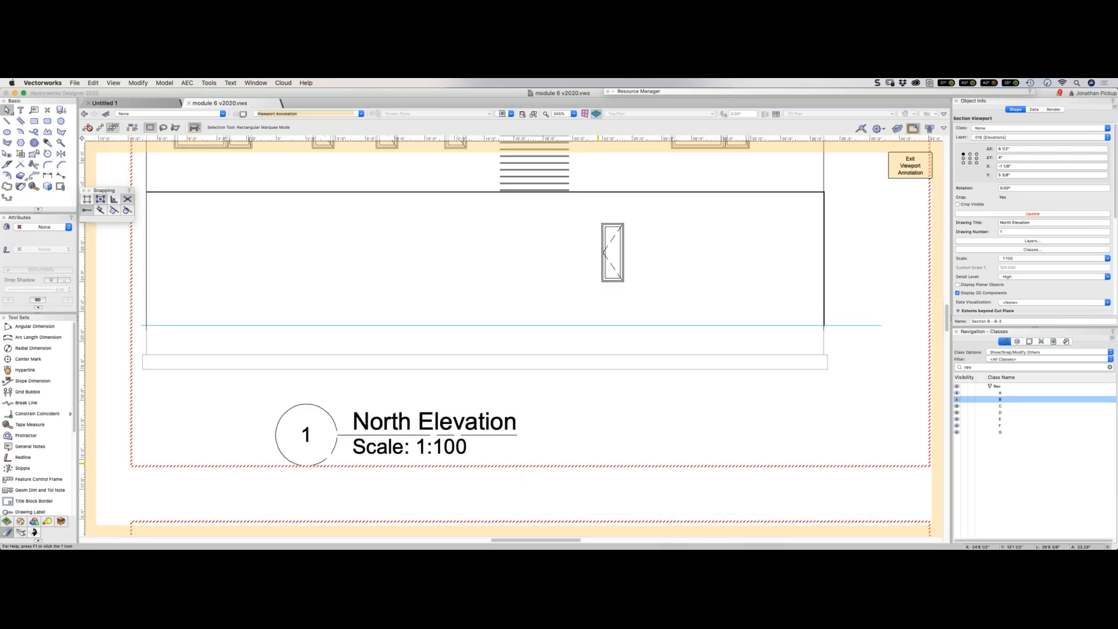
# Draw a rectangular revision cloud around the North Elevation's lower-floor window and set its billow size to Extra Small.
pyautogui.click(21, 186)
pyautogui.click(581, 212)
pyautogui.click(641, 308)
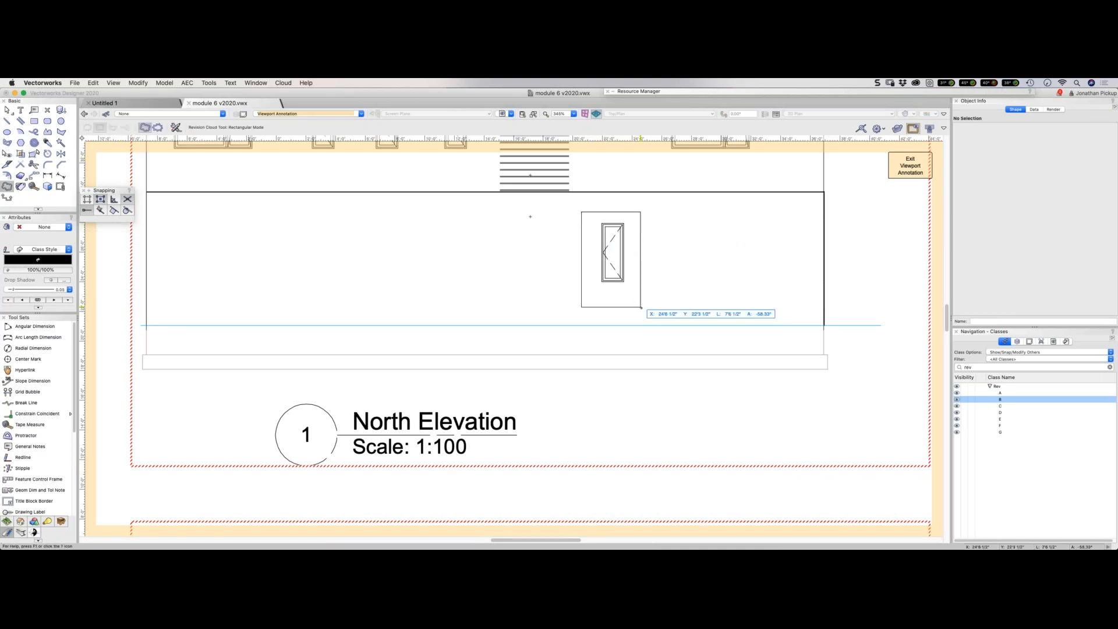
pyautogui.click(680, 293)
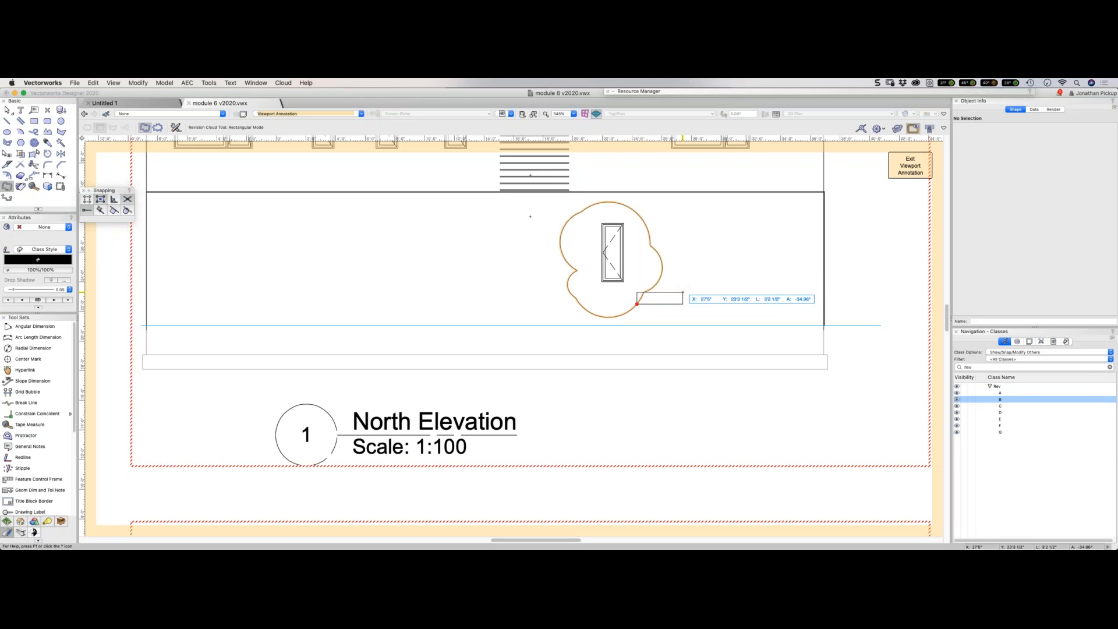
pyautogui.press('x')
pyautogui.click(1006, 188)
pyautogui.click(1006, 198)
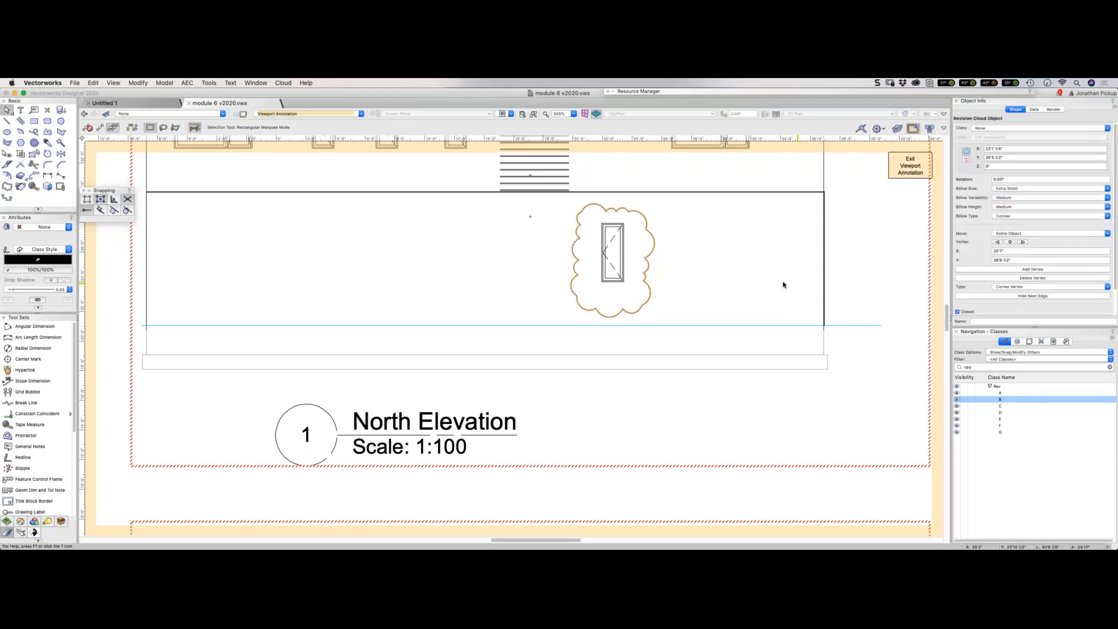
# Place a Revision Marker Triangle data tag at the lower-left edge of the window's revision cloud.
pyautogui.click(21, 186)
pyautogui.click(586, 292)
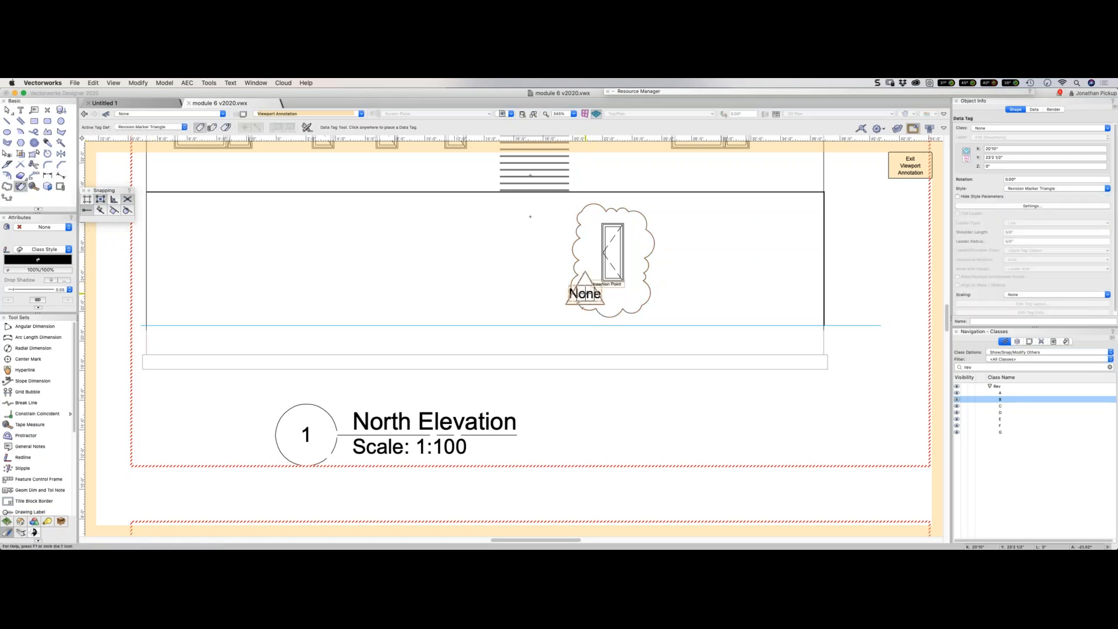
pyautogui.press('x')
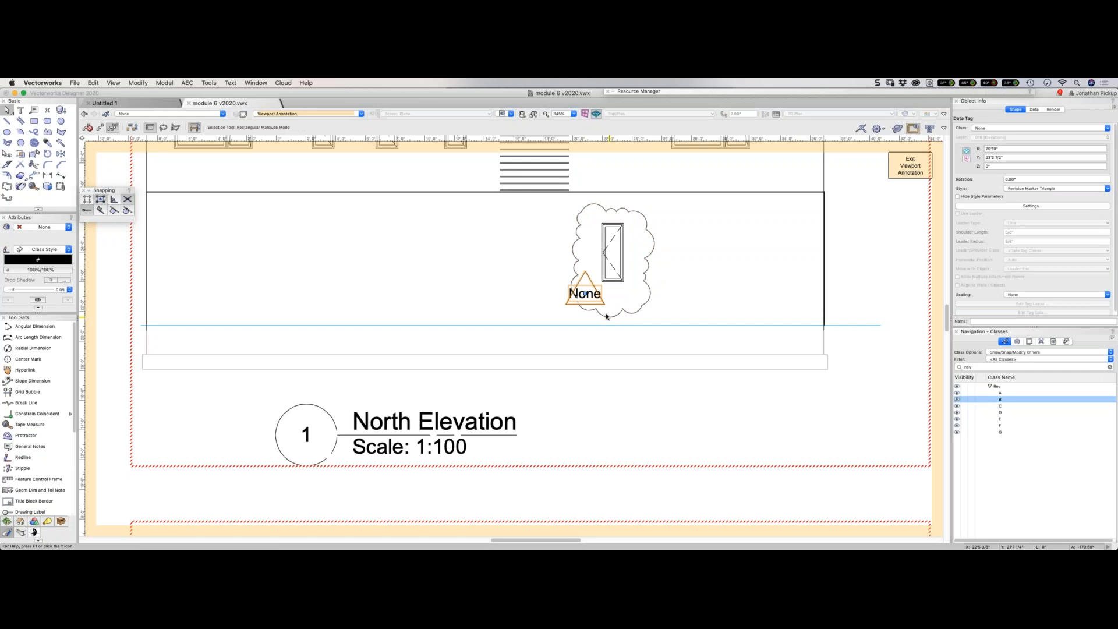
# Assign both the window's revision cloud and its marker tag to class Rev-A, and exit the viewport annotations.
pyautogui.keyDown('shift'); pyautogui.click(639, 310); pyautogui.keyUp('shift')
pyautogui.rightClick(997, 394)
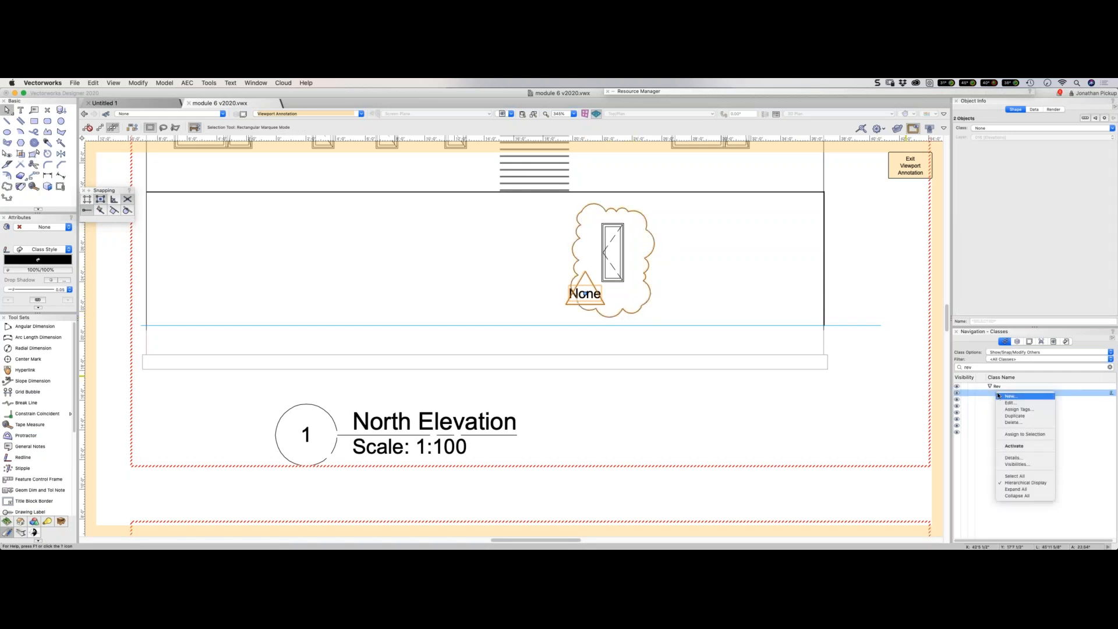
pyautogui.click(1017, 434)
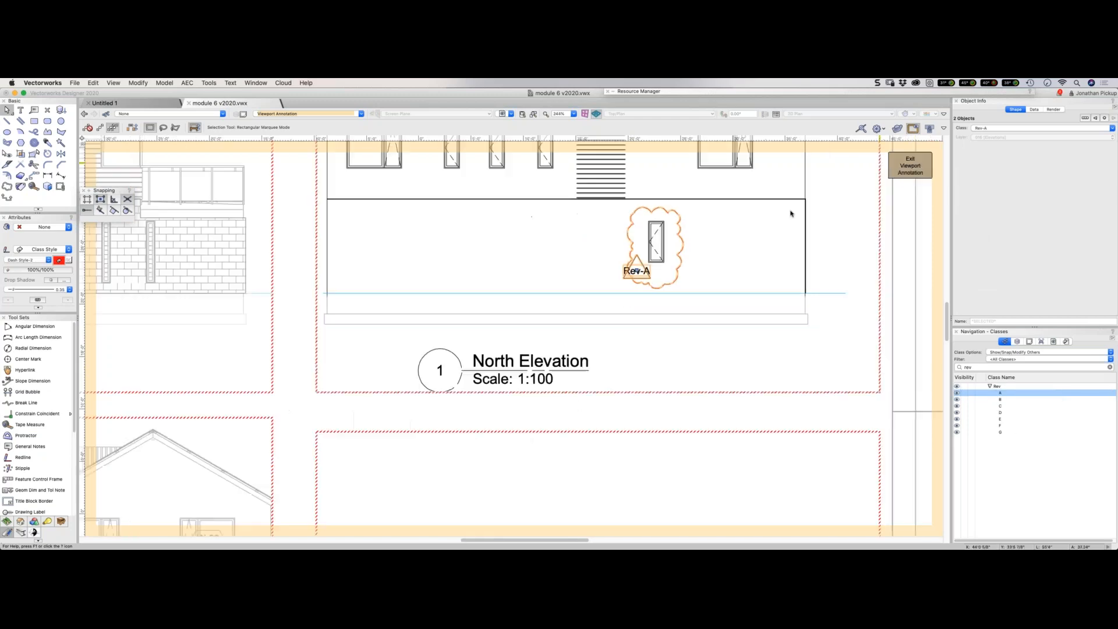
pyautogui.click(910, 166)
# Return from the Elevations sheet to the Floor-1 Plan sheet, showing the whole plan and its title block.
pyautogui.scroll(-2, 751, 220)
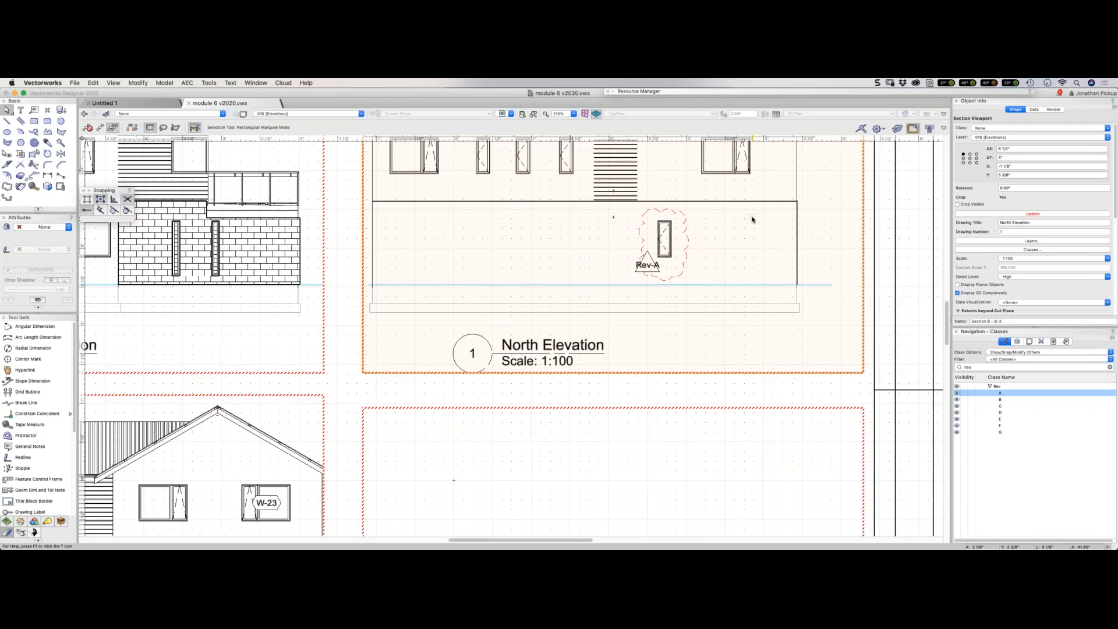
pyautogui.scroll(-3, 752, 219)
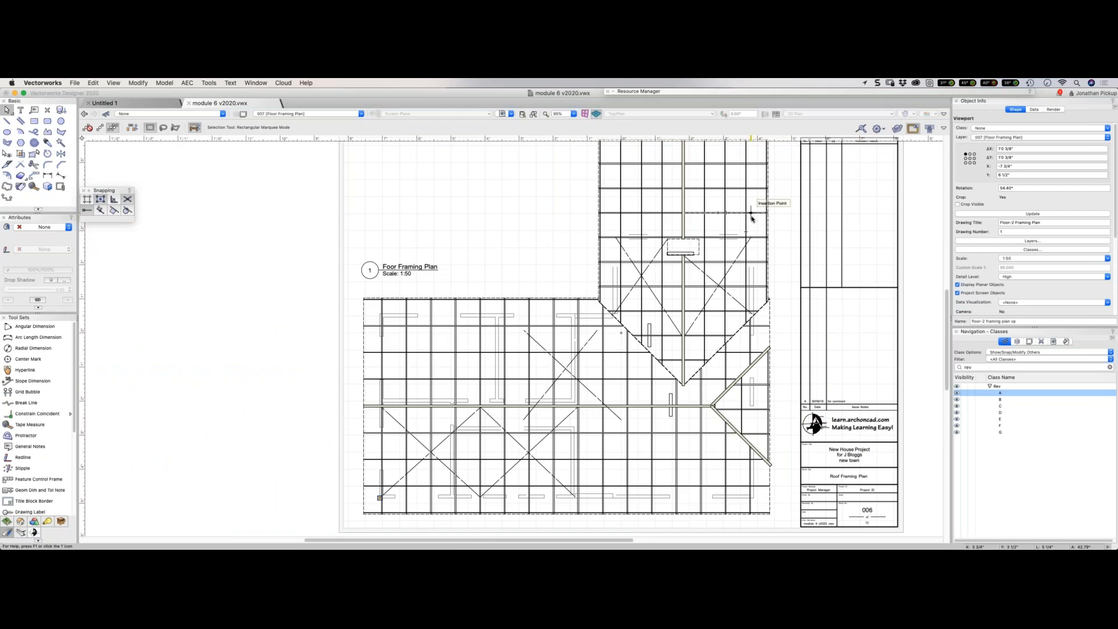
pyautogui.press('super+Up')
pyautogui.press('super+Up')
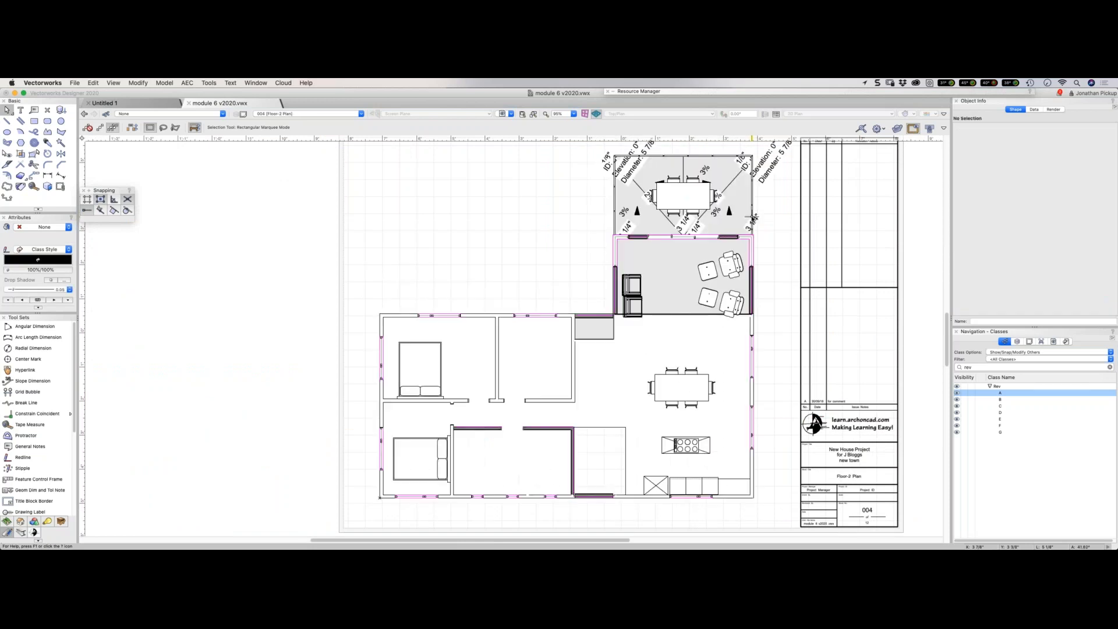
pyautogui.press('super+Up')
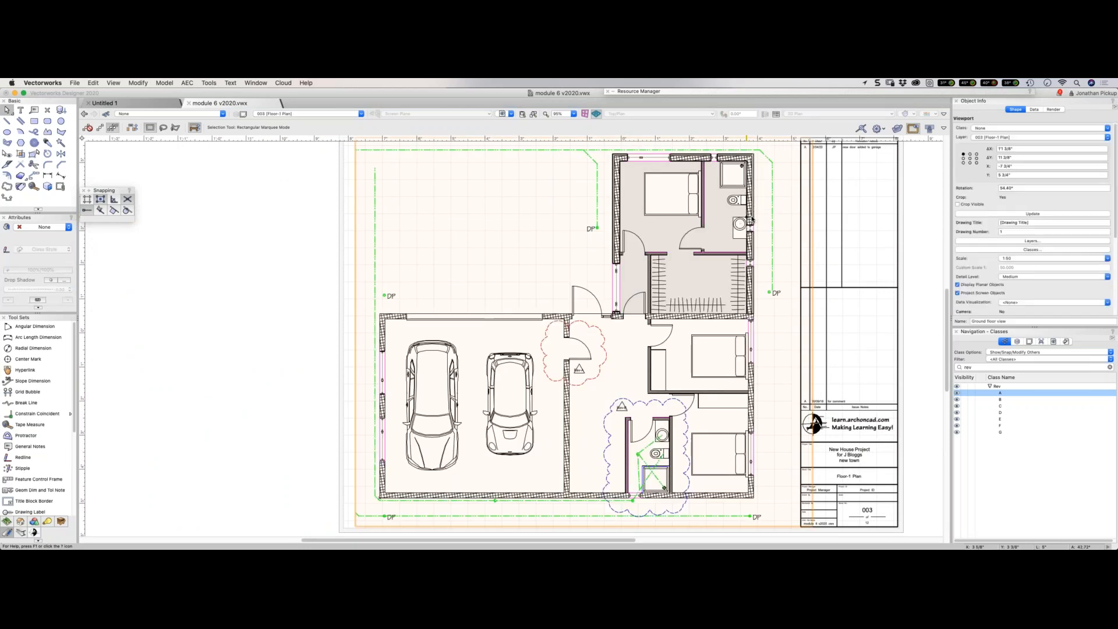
# Go back from the Floor-1 Plan sheet to the Site Plan sheet and save the file.
pyautogui.press('super+Up')
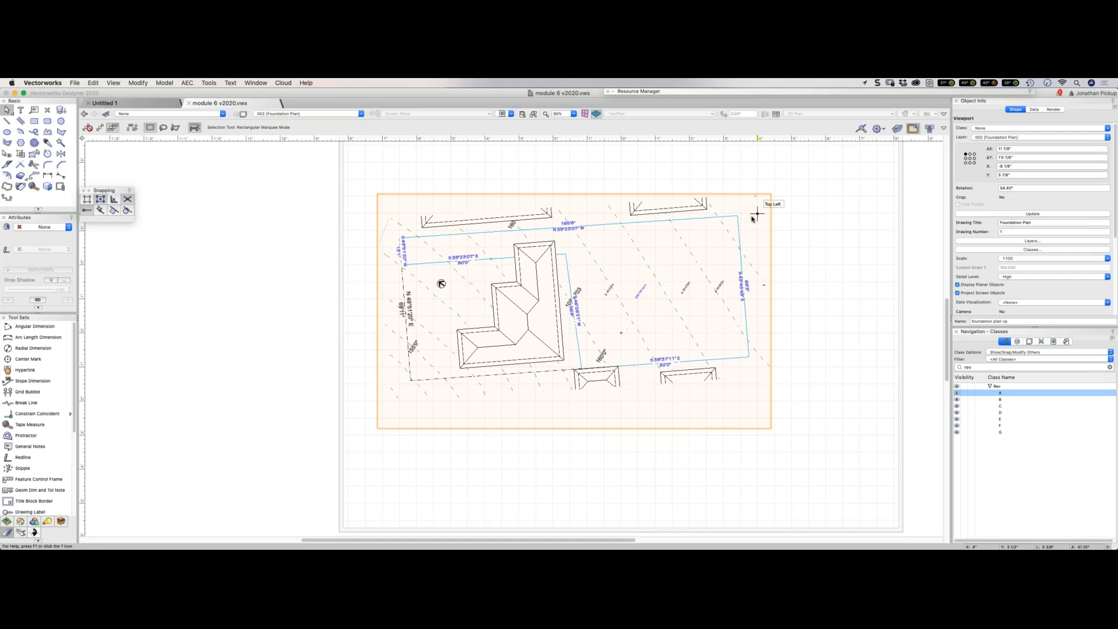
pyautogui.press('super+Up')
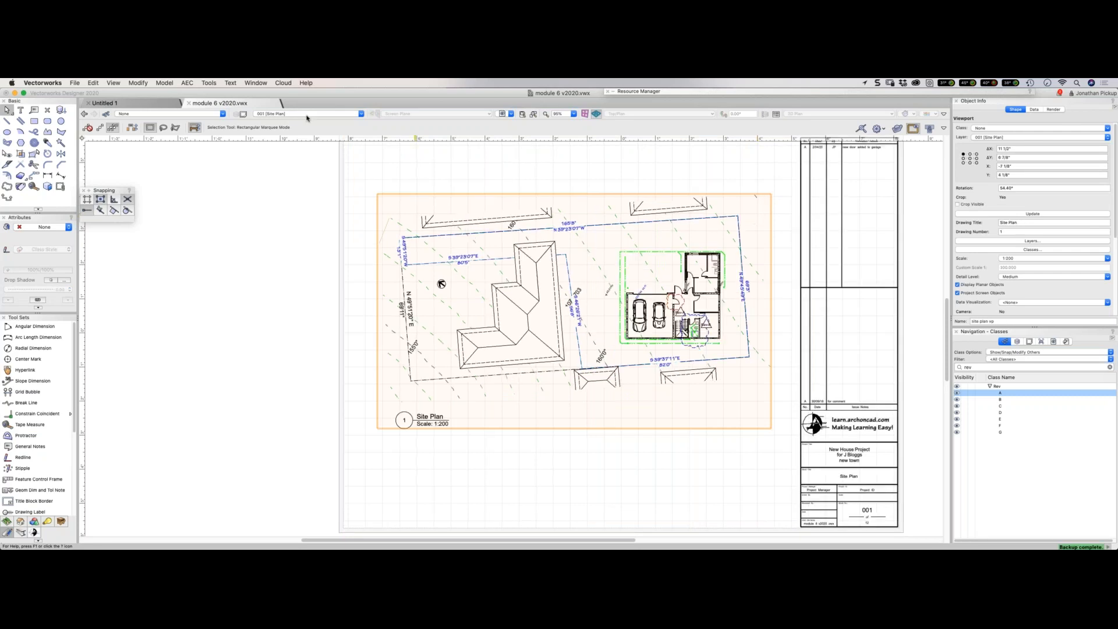
pyautogui.press('super+s')
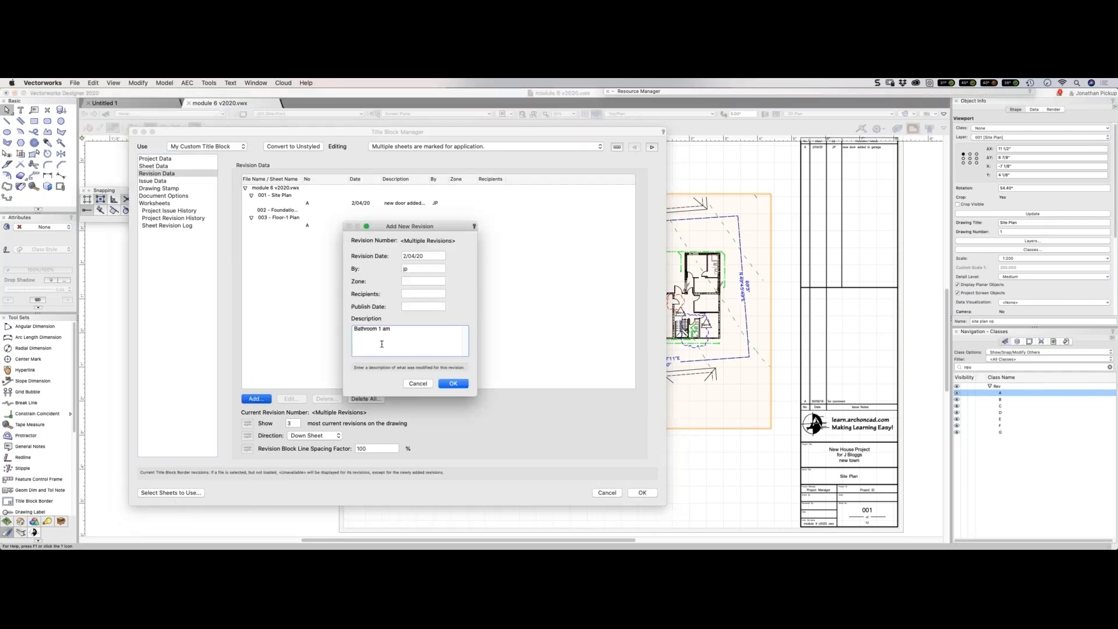
# Complete the new revision with the description "Bathroom 1 amended" for the Site Plan, Foundation Plan and Floor-1 Plan sheets.
pyautogui.write('ed')
pyautogui.click(454, 385)
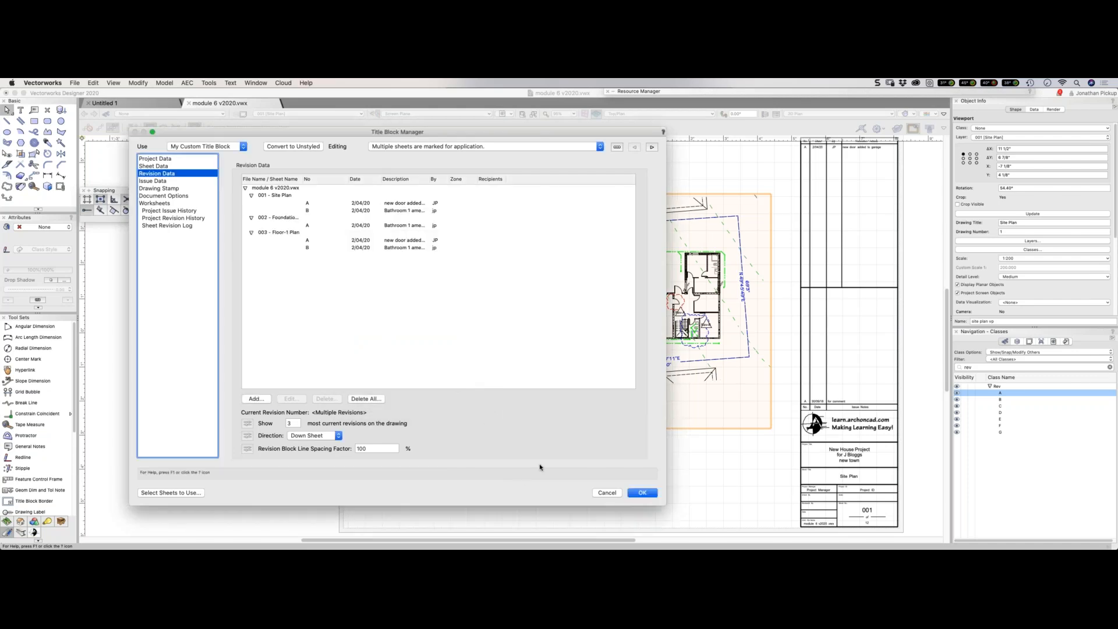
# Mark only the 016 - Elevations sheet for title block editing.
pyautogui.click(159, 494)
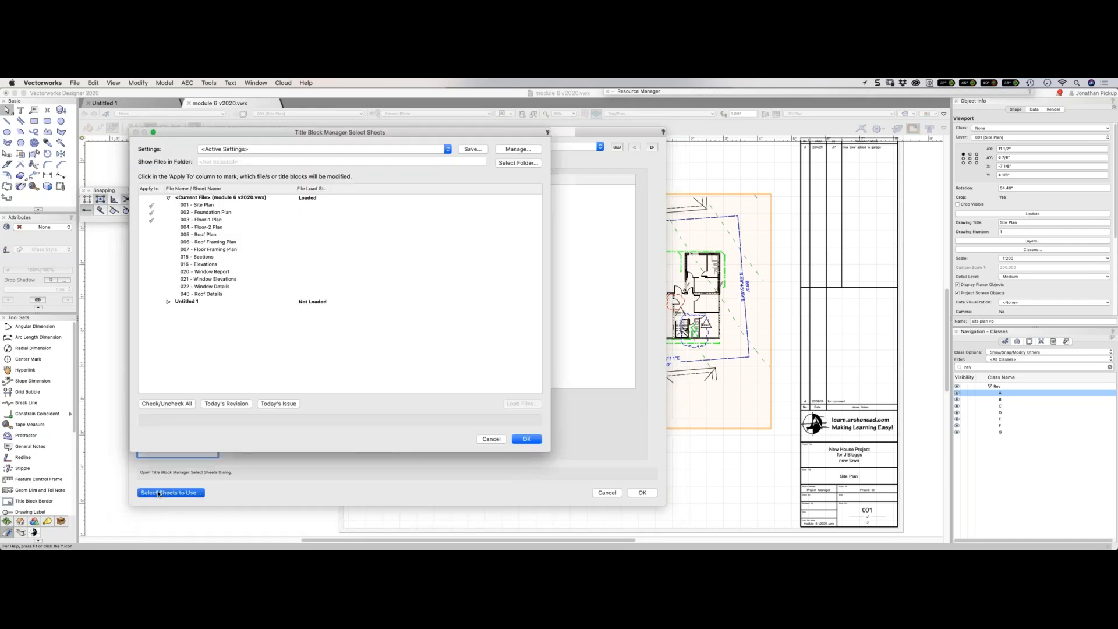
pyautogui.click(156, 265)
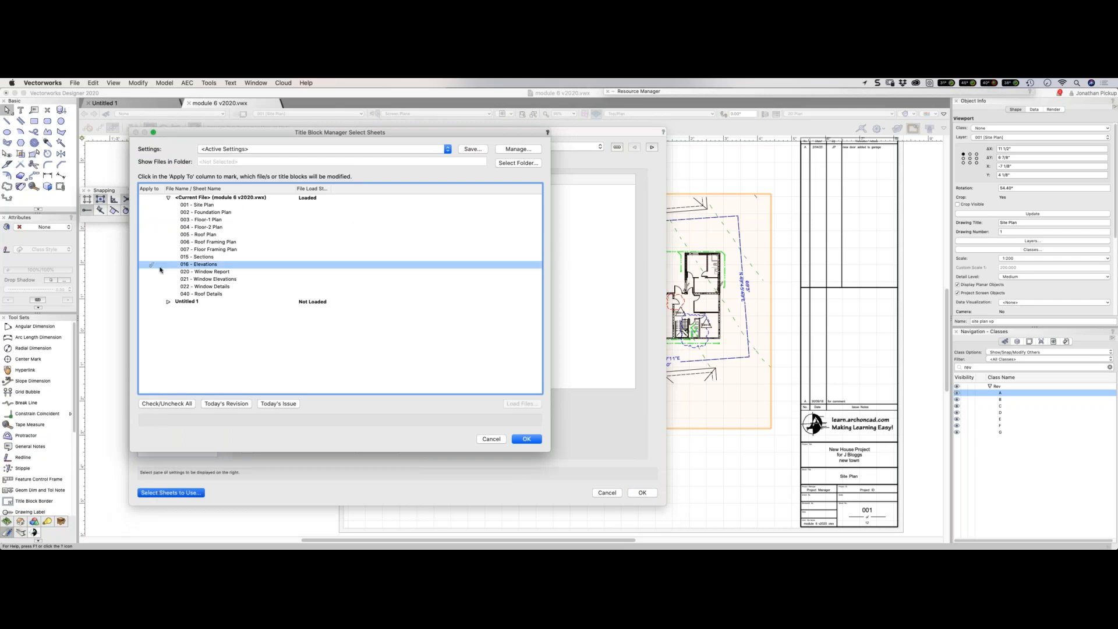
pyautogui.click(525, 440)
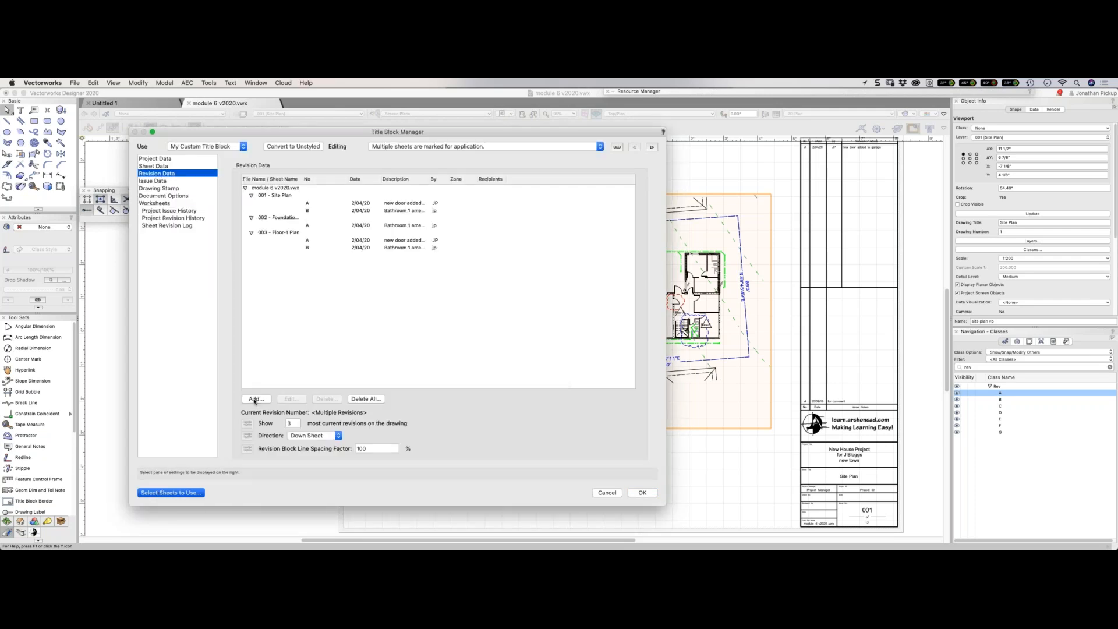
# Add a revision with the description "window relocated" to the Elevations sheet and apply the title block changes.
pyautogui.click(254, 399)
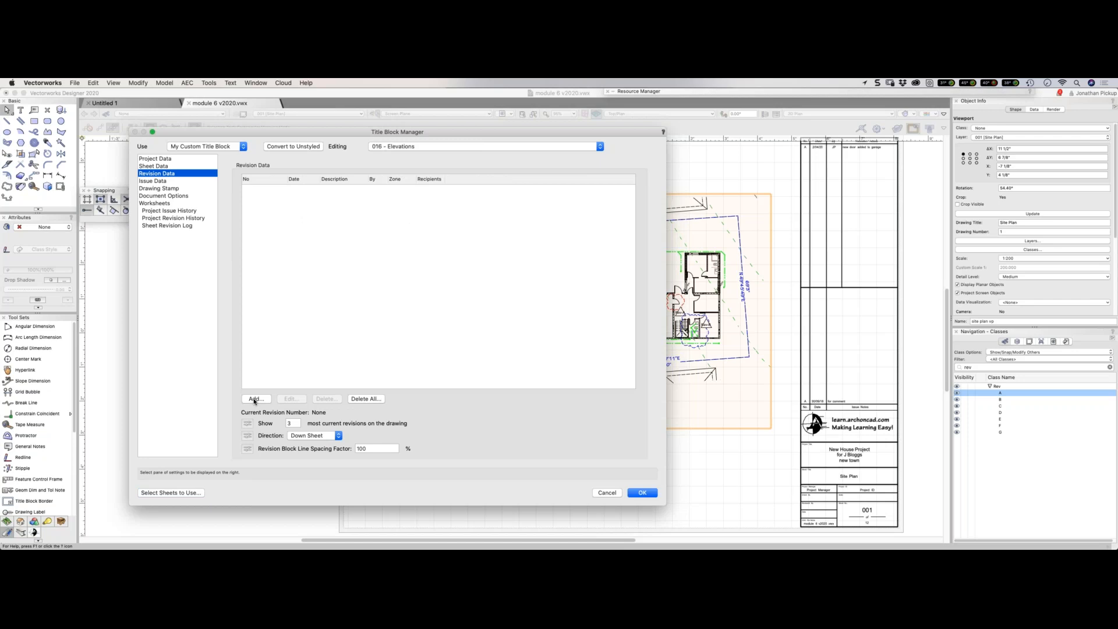
pyautogui.click(387, 340)
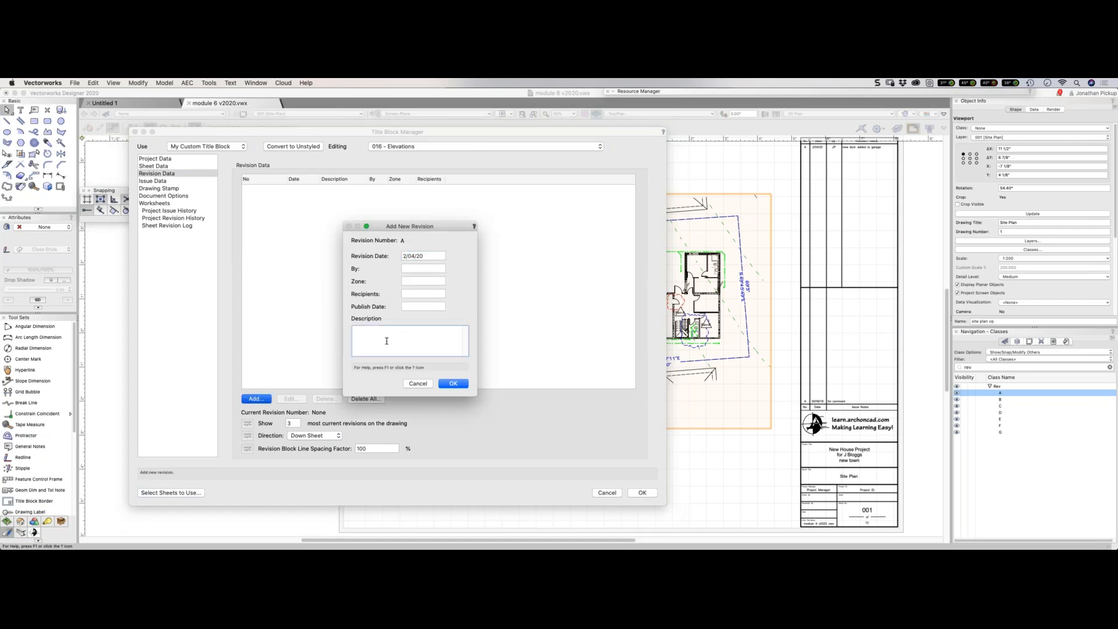
pyautogui.write('window relocated')
pyautogui.click(453, 386)
pyautogui.click(641, 494)
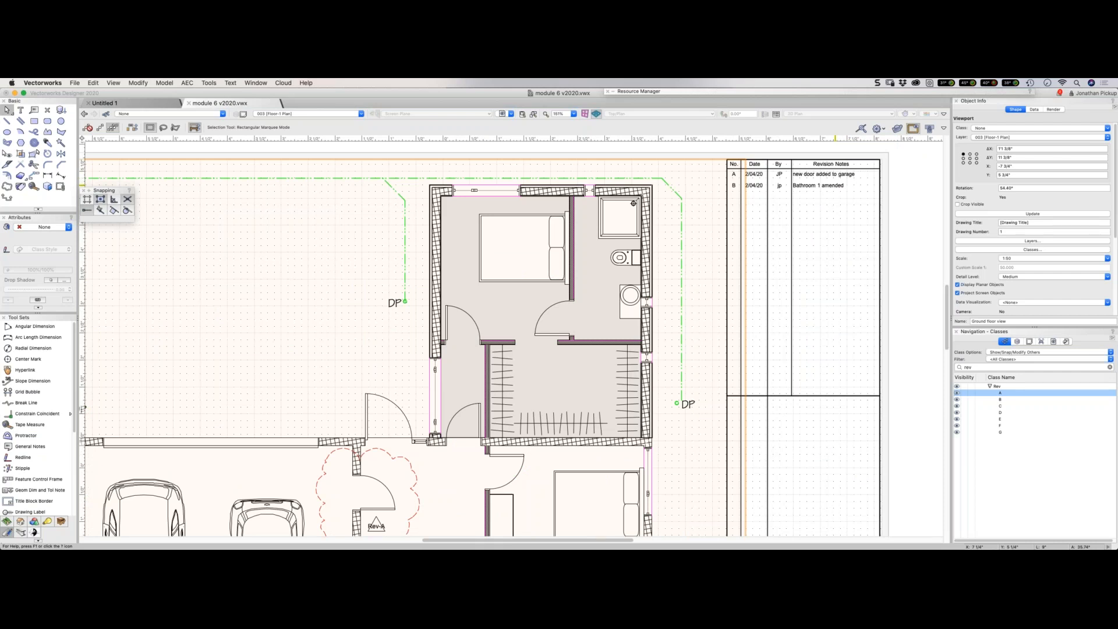
# Page through the sheets from the Floor-1 Plan to Elevations, examining the revision notes in their title blocks.
pyautogui.press('super+Down')
pyautogui.press('super+Down')
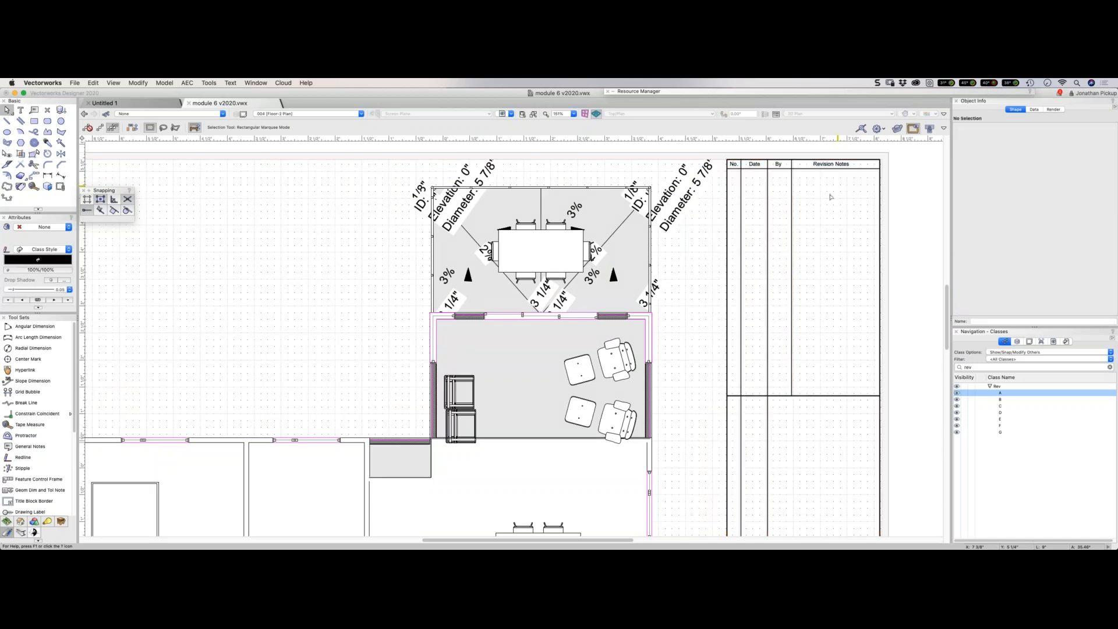
pyautogui.scroll(-2, 831, 197)
pyautogui.press('super+Down')
pyautogui.press('super+Down')
pyautogui.press('super+Down')
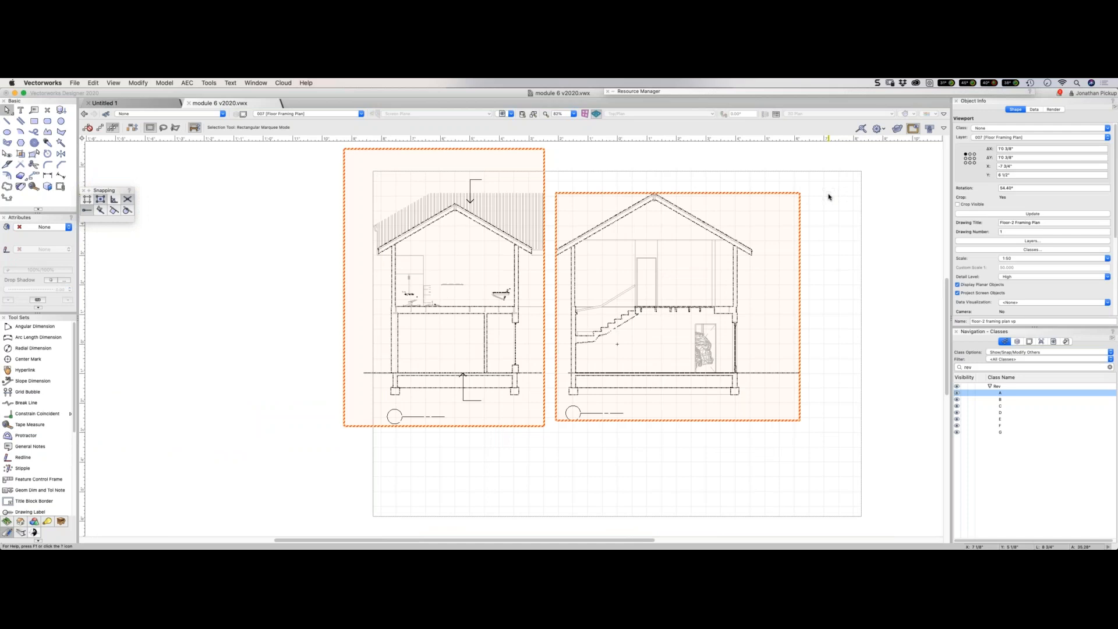
pyautogui.press('super+Down')
pyautogui.press('super+Down')
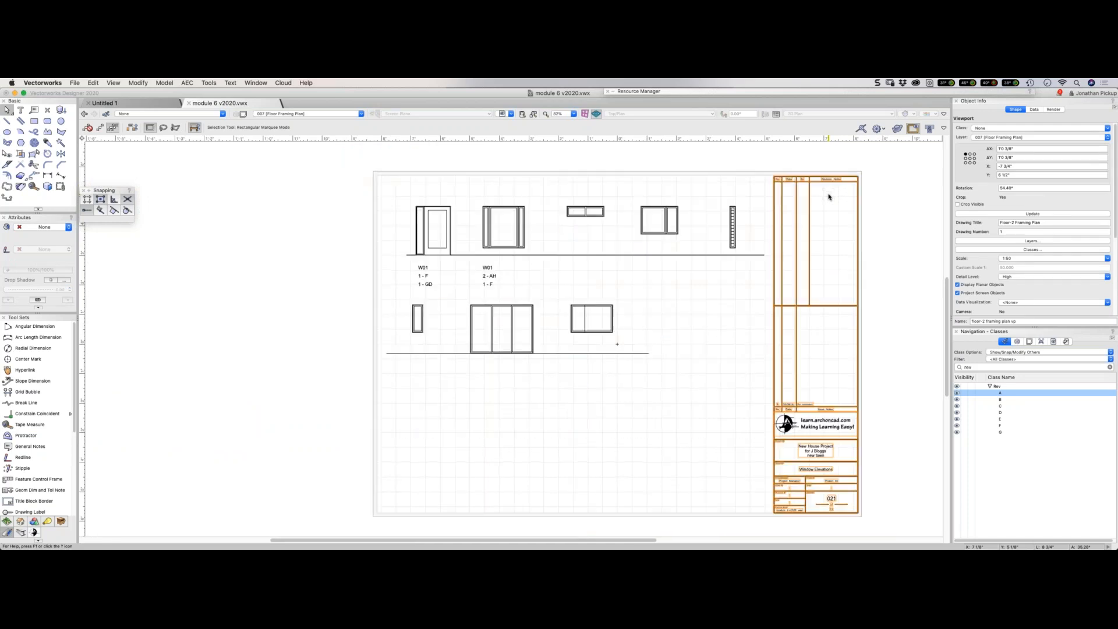
pyautogui.press('super+Up')
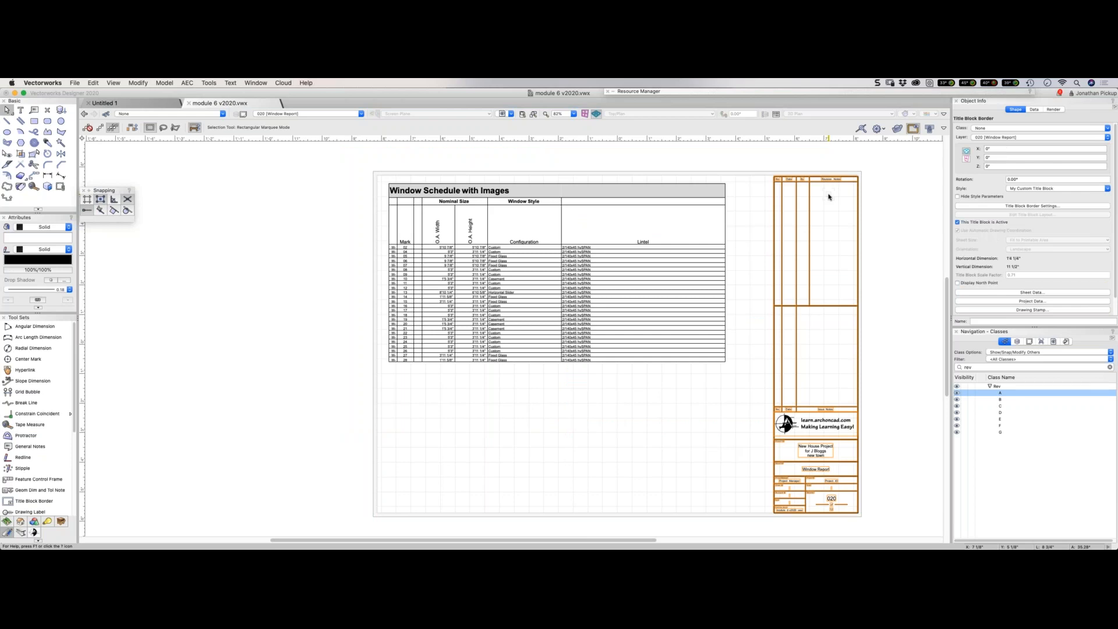
pyautogui.press('super+Up')
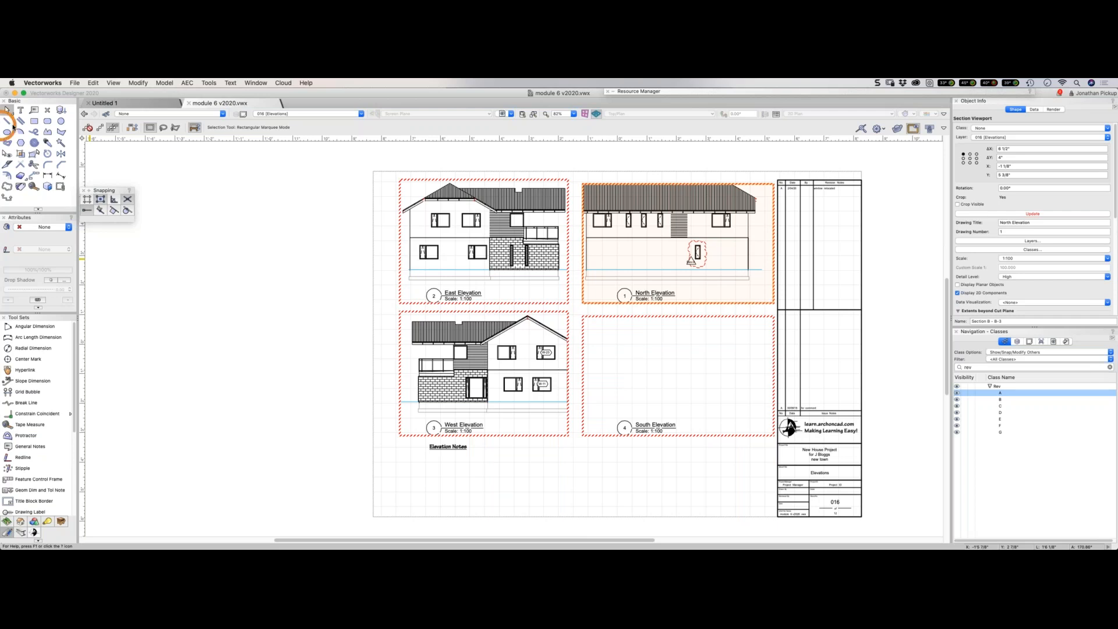
# Open the Cover Sheet and recalculate its Drawing List worksheet.
pyautogui.click(360, 114)
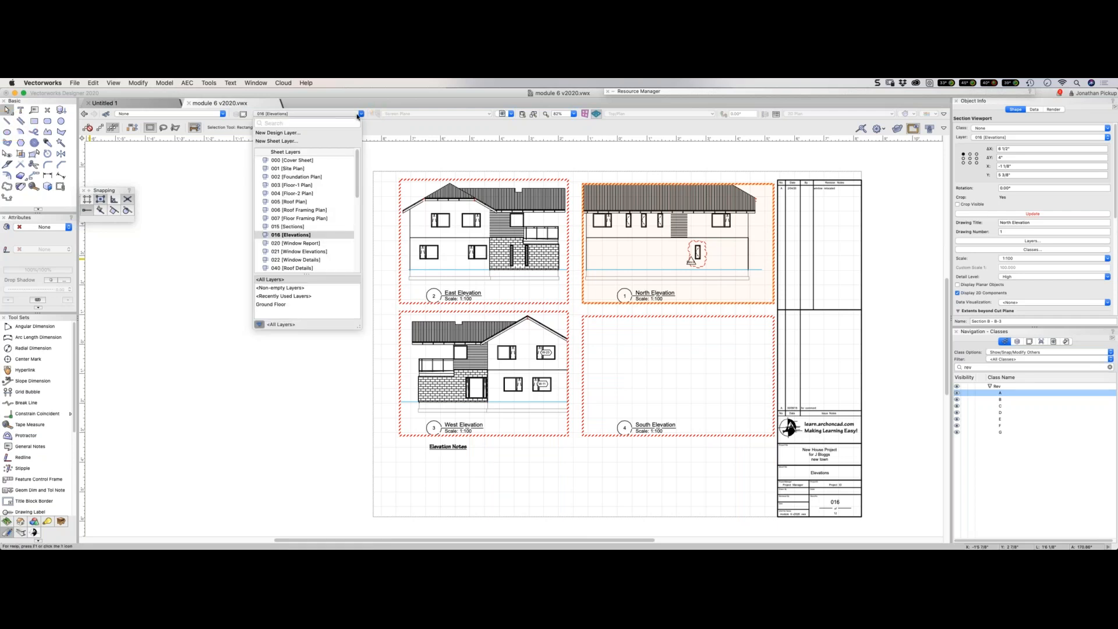
pyautogui.click(313, 163)
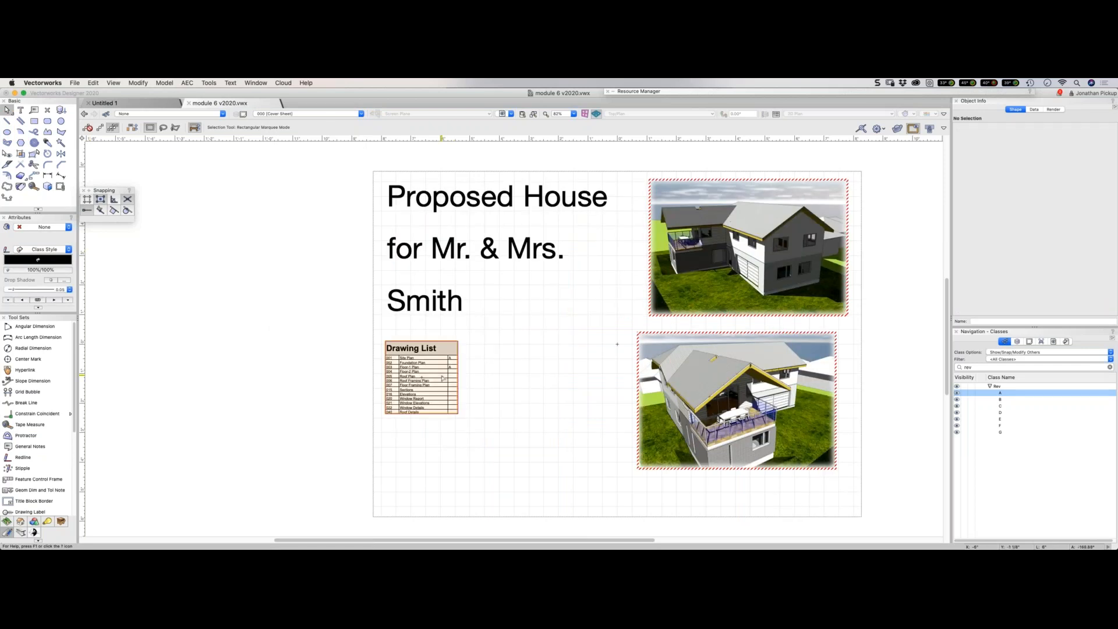
pyautogui.rightClick(443, 378)
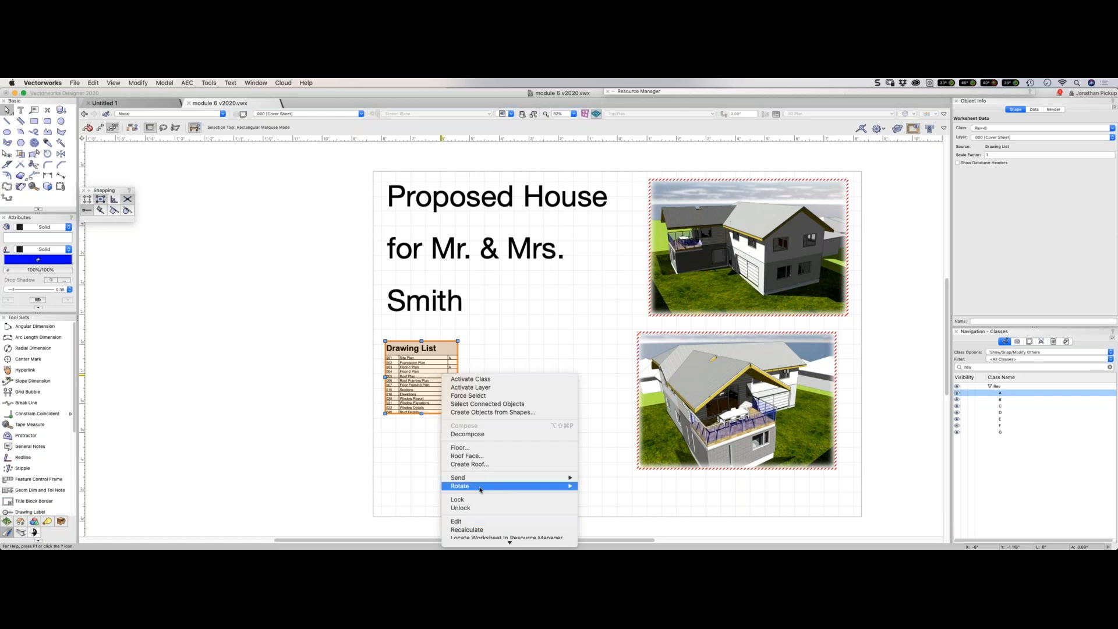
pyautogui.click(439, 477)
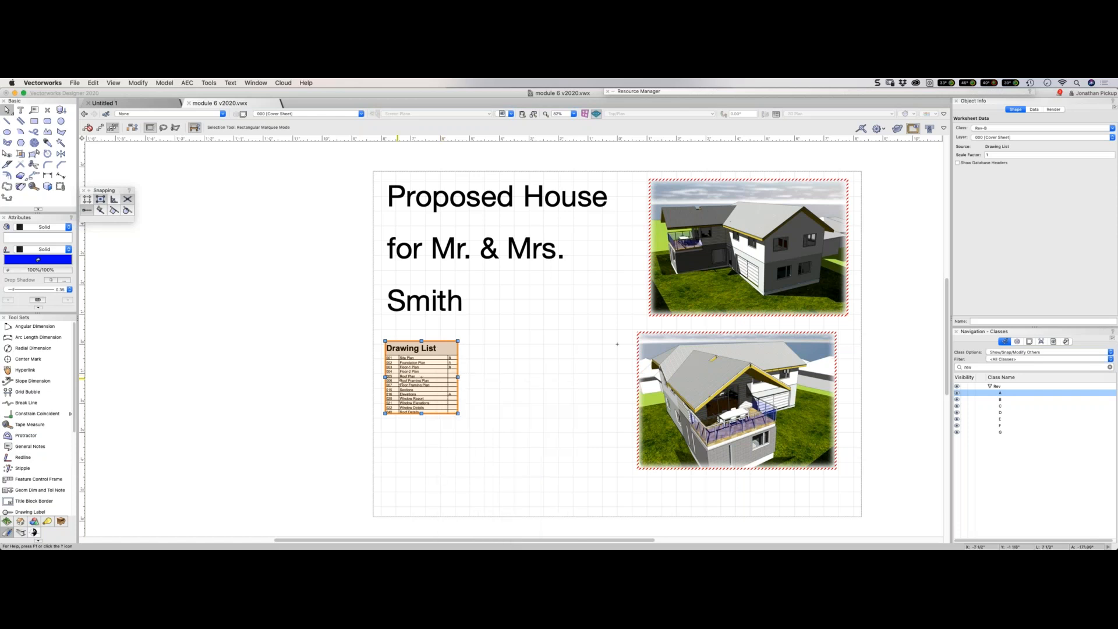
# Examine the revision letters beside each sheet in the Drawing List, and clear the worksheet's selection.
pyautogui.scroll(3, 398, 378)
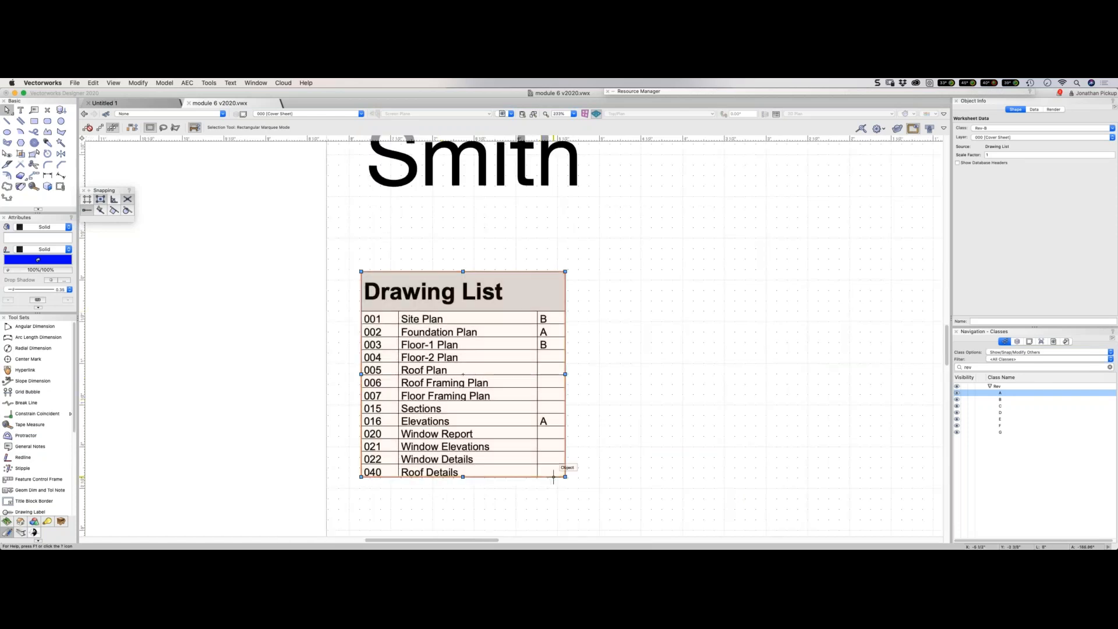
pyautogui.scroll(-2, 556, 482)
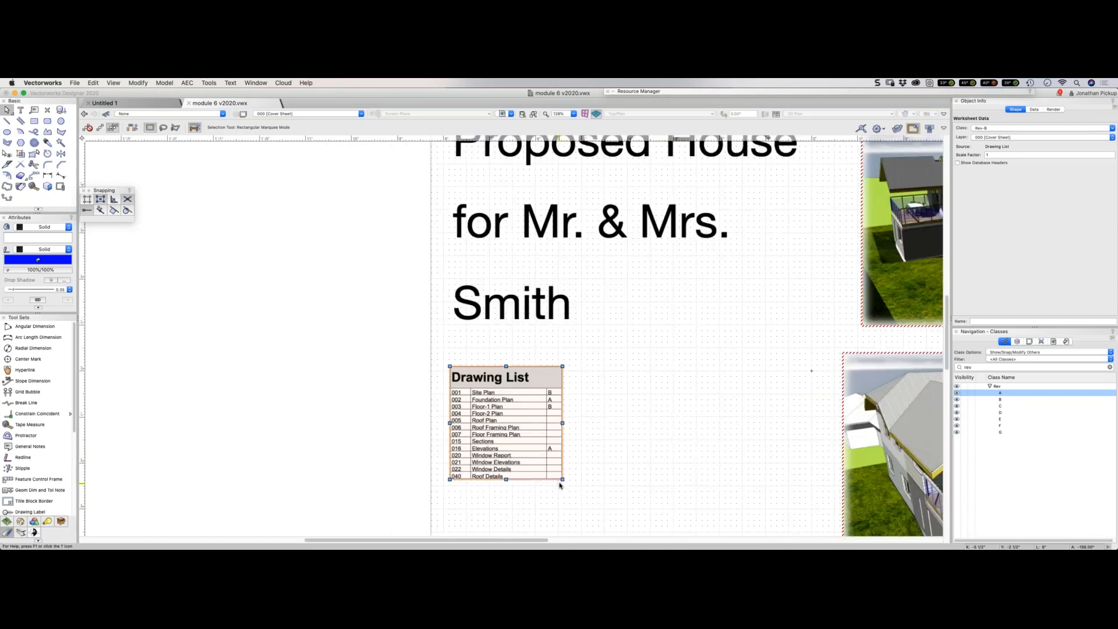
pyautogui.scroll(-1, 559, 485)
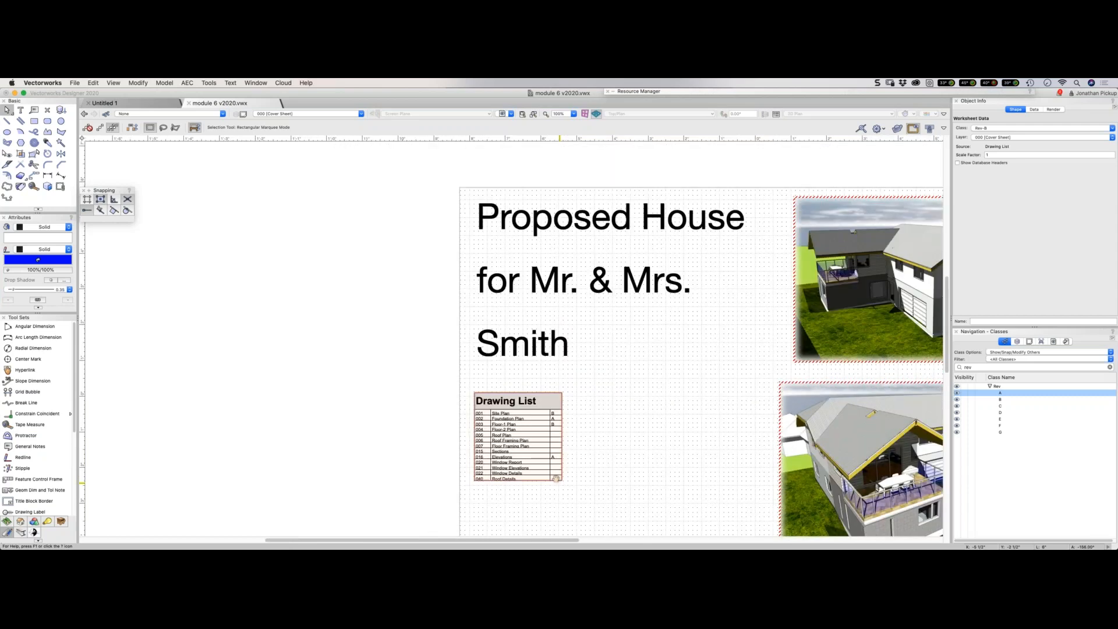
pyautogui.moveTo(556, 479)
pyautogui.mouseDown(button='middle')
pyautogui.moveTo(350, 437)
pyautogui.moveTo(276, 443)
pyautogui.mouseUp(button='middle')
pyautogui.scroll(-1, 336, 438)
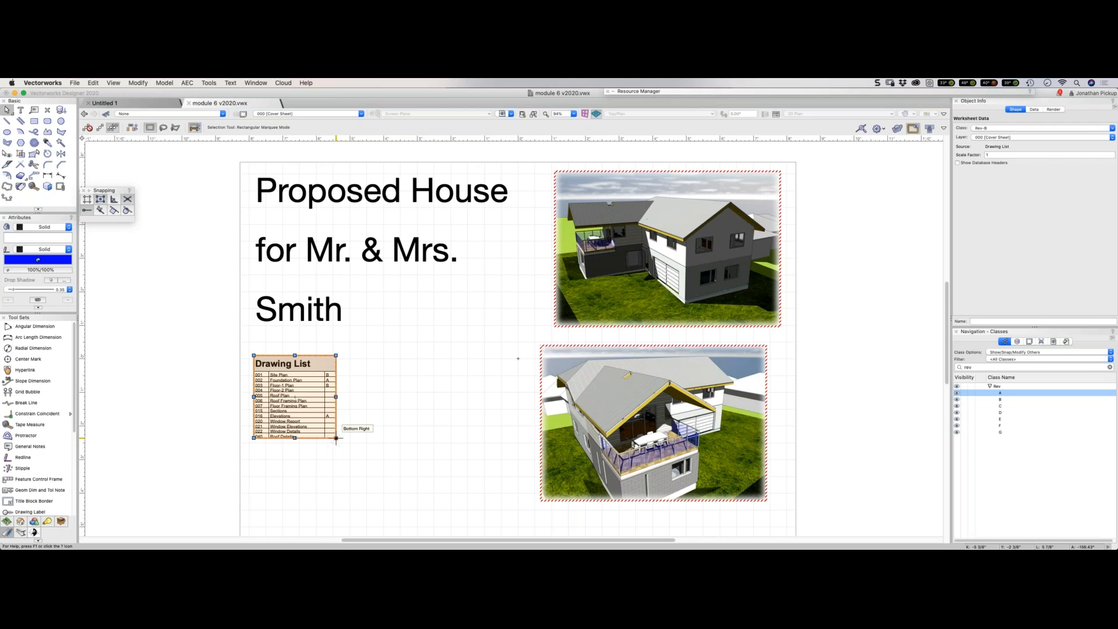
pyautogui.click(316, 452)
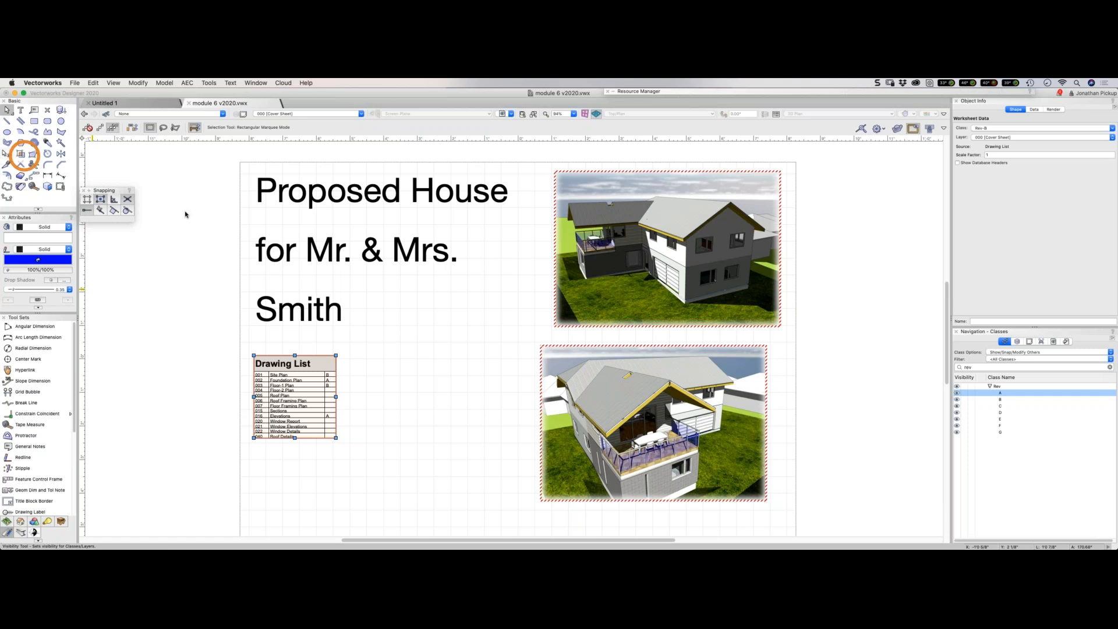
pyautogui.click(212, 168)
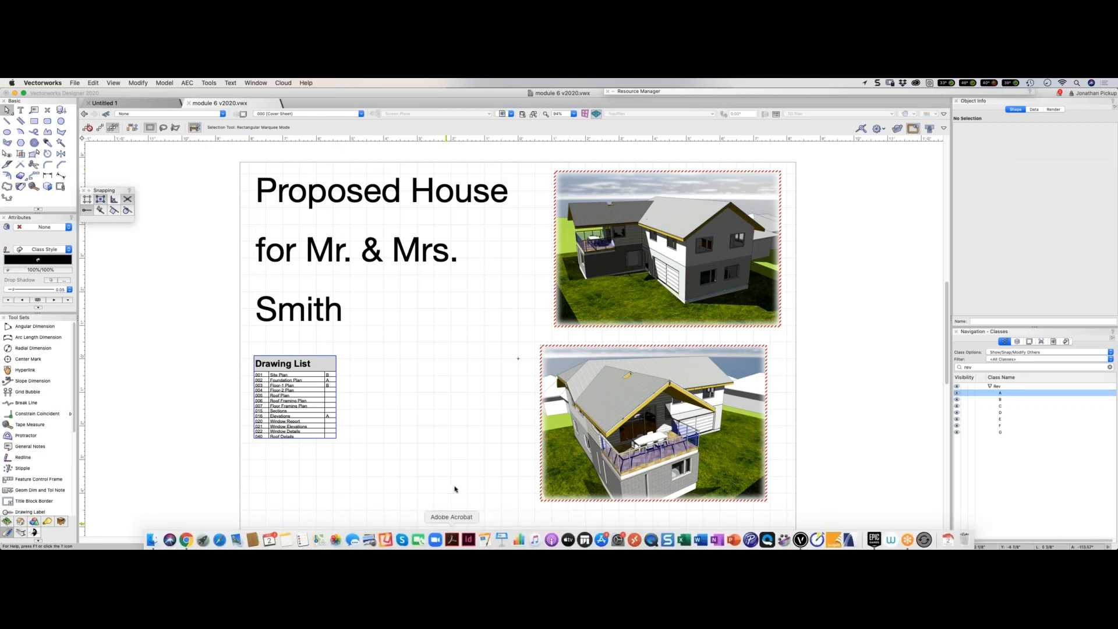
pyautogui.scroll(-2, 467, 236)
pyautogui.moveTo(467, 237); pyautogui.dragTo(404, 222, button='middle')
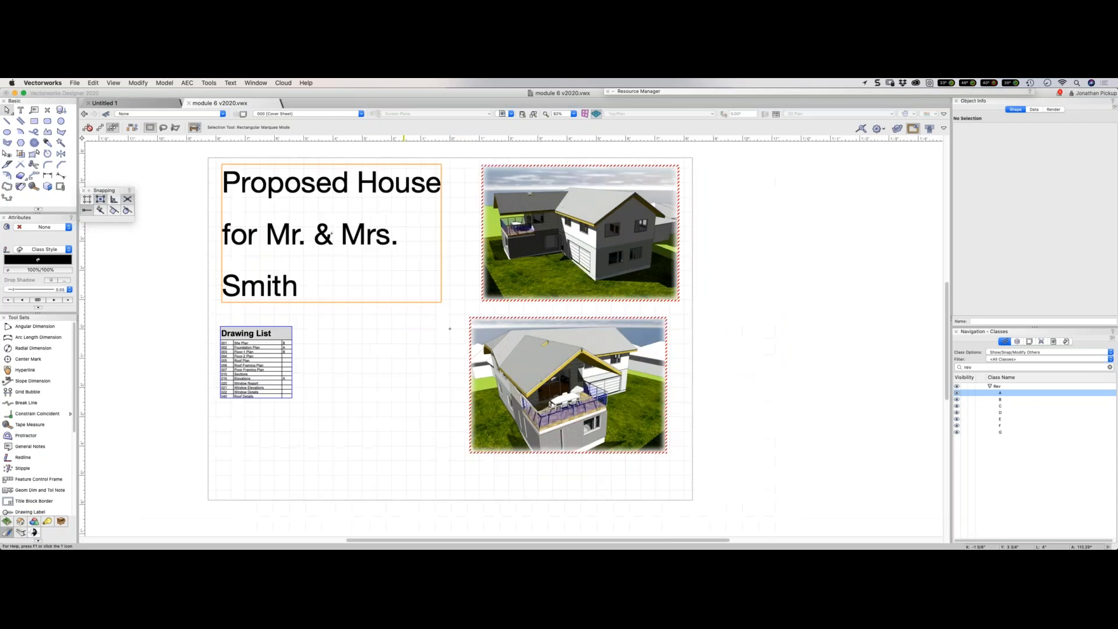
# Show the Site Plan sheet and examine the revision clouds and marker tags on the house.
pyautogui.press('super+Down')
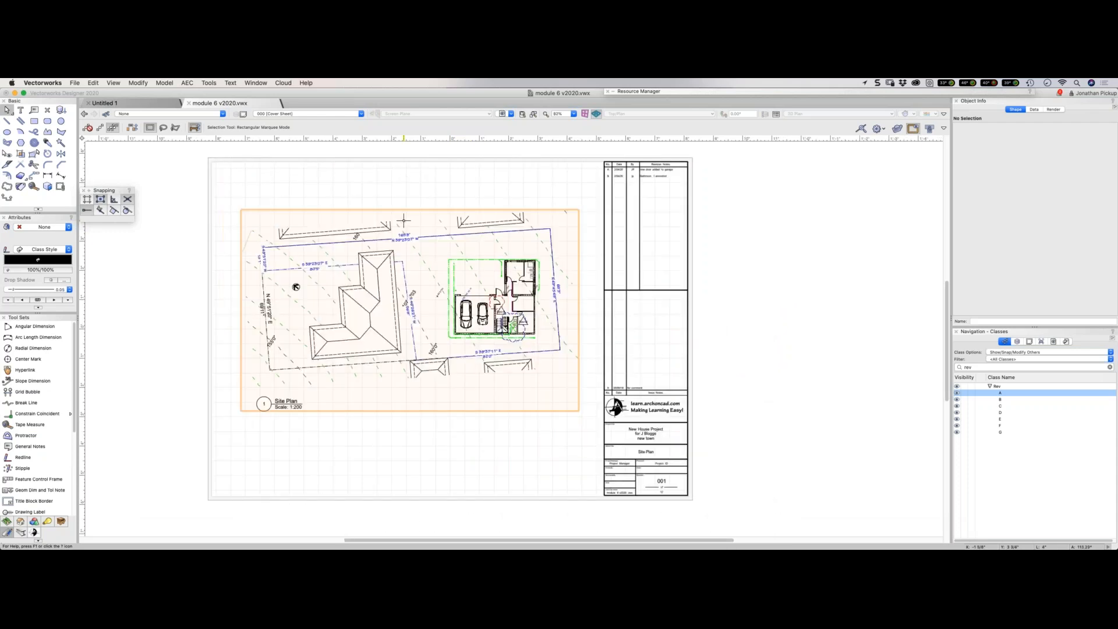
pyautogui.scroll(4, 513, 299)
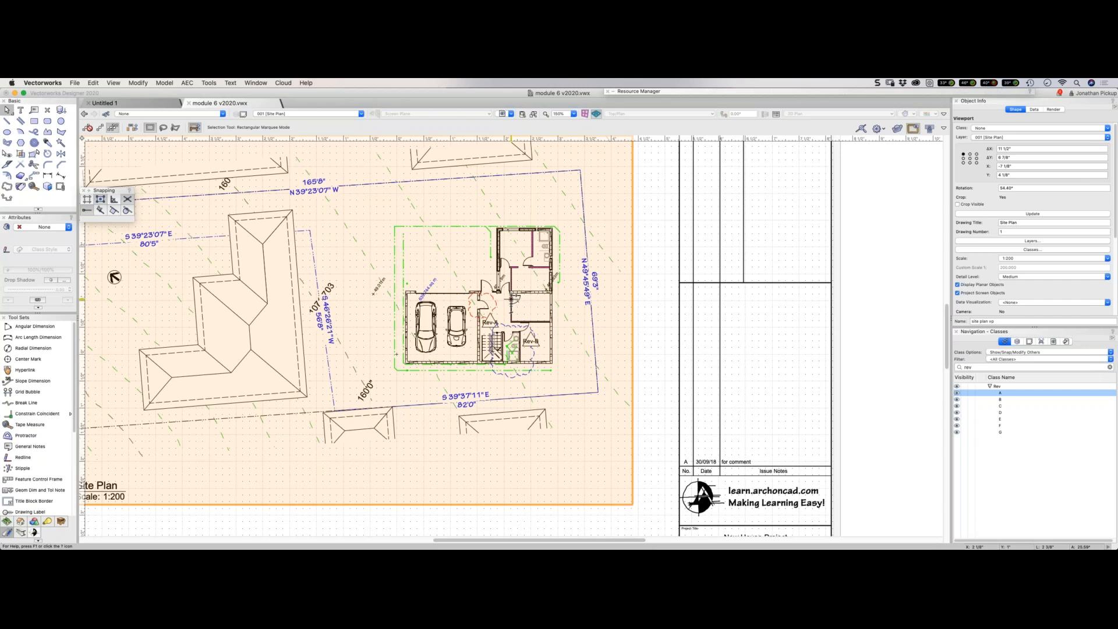
pyautogui.click(7, 459)
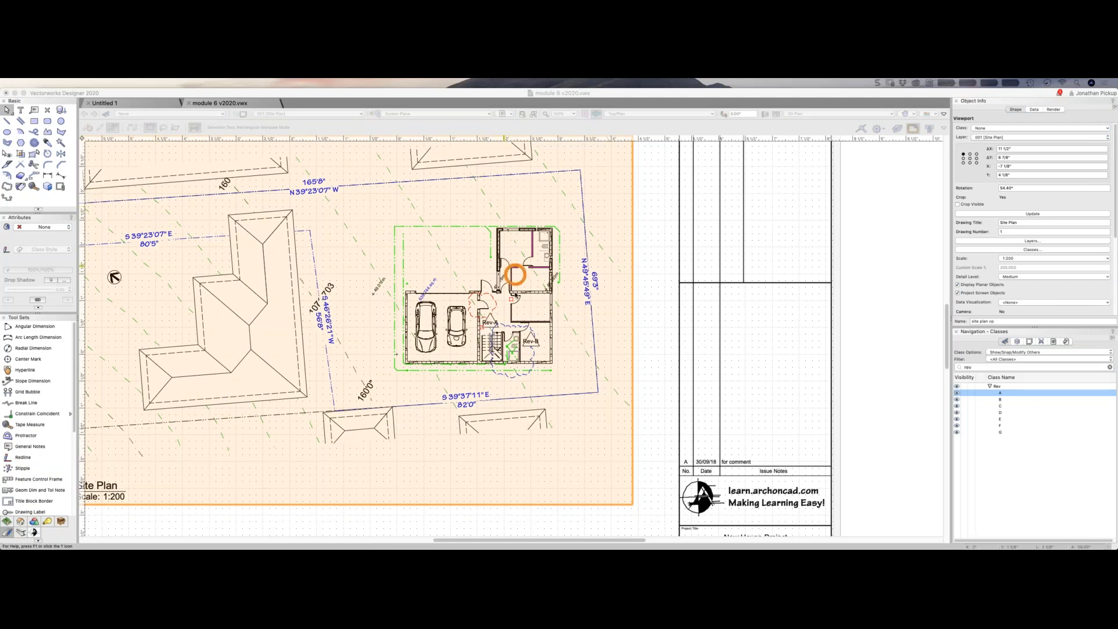
pyautogui.scroll(-2, 516, 295)
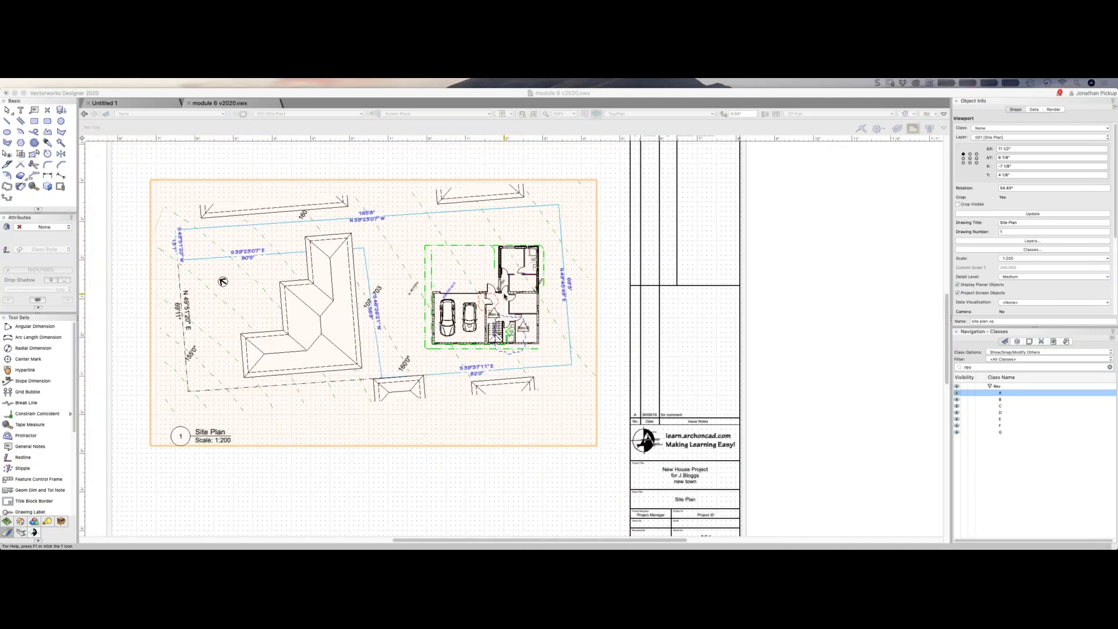
pyautogui.click(504, 296)
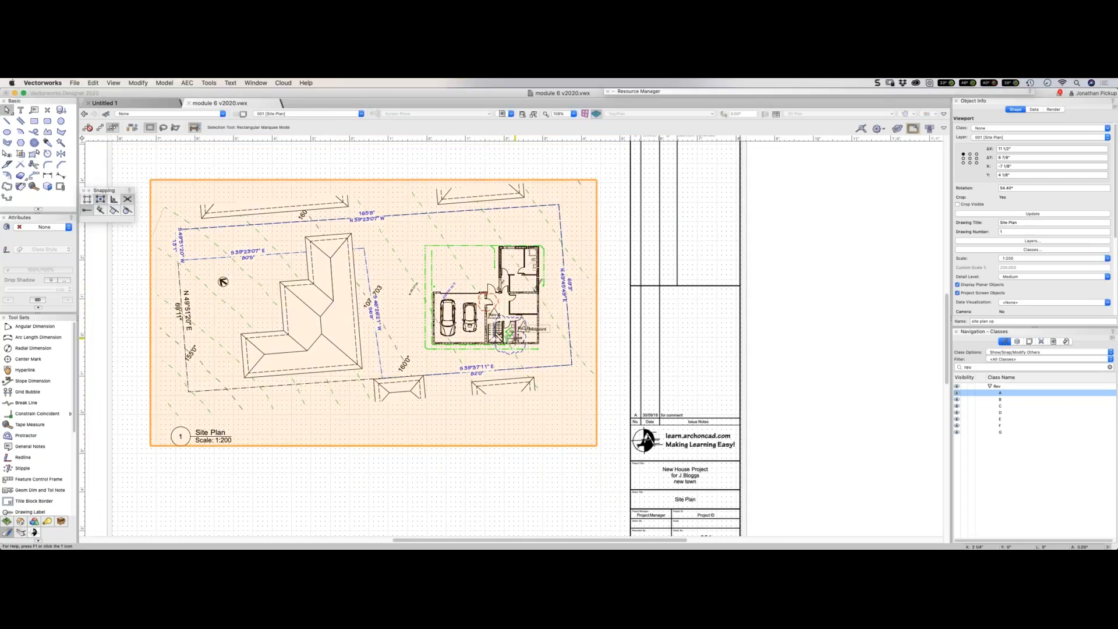
# Show the Foundation Plan sheet and examine its bathroom revision cloud, marker tag and title block revision notes.
pyautogui.press('super+Down')
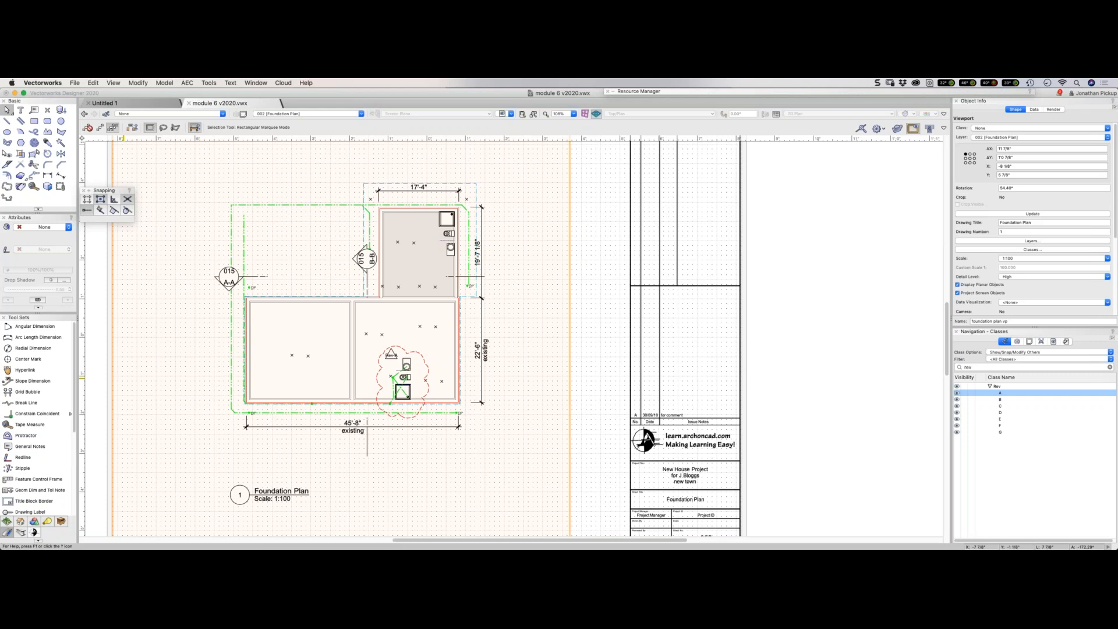
pyautogui.click(115, 165)
pyautogui.click(587, 309)
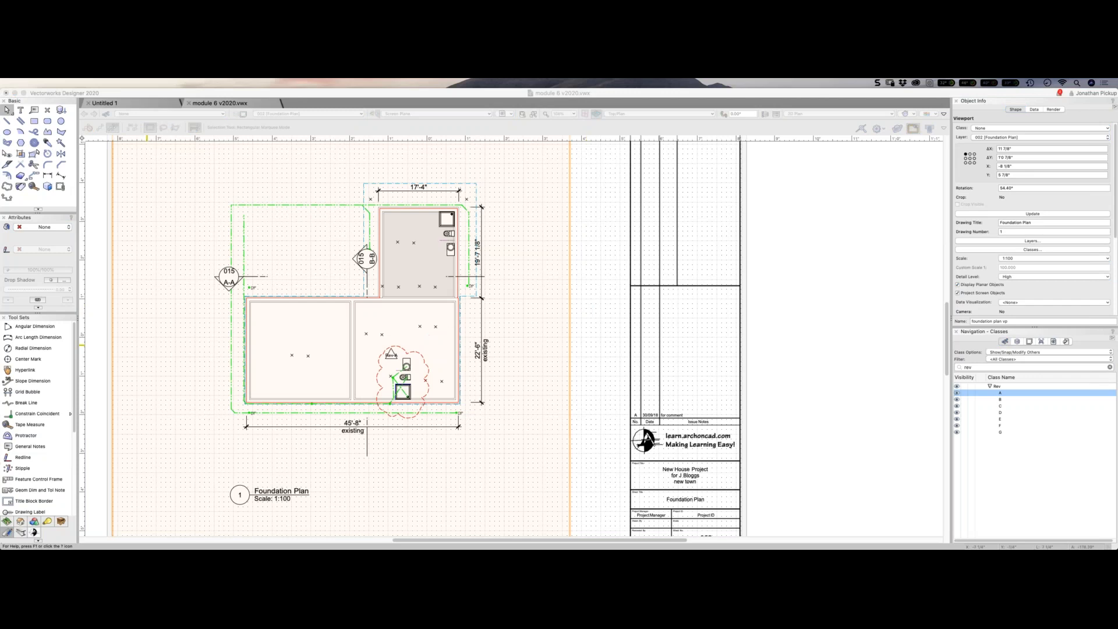
pyautogui.click(24, 422)
pyautogui.click(132, 352)
pyautogui.click(162, 337)
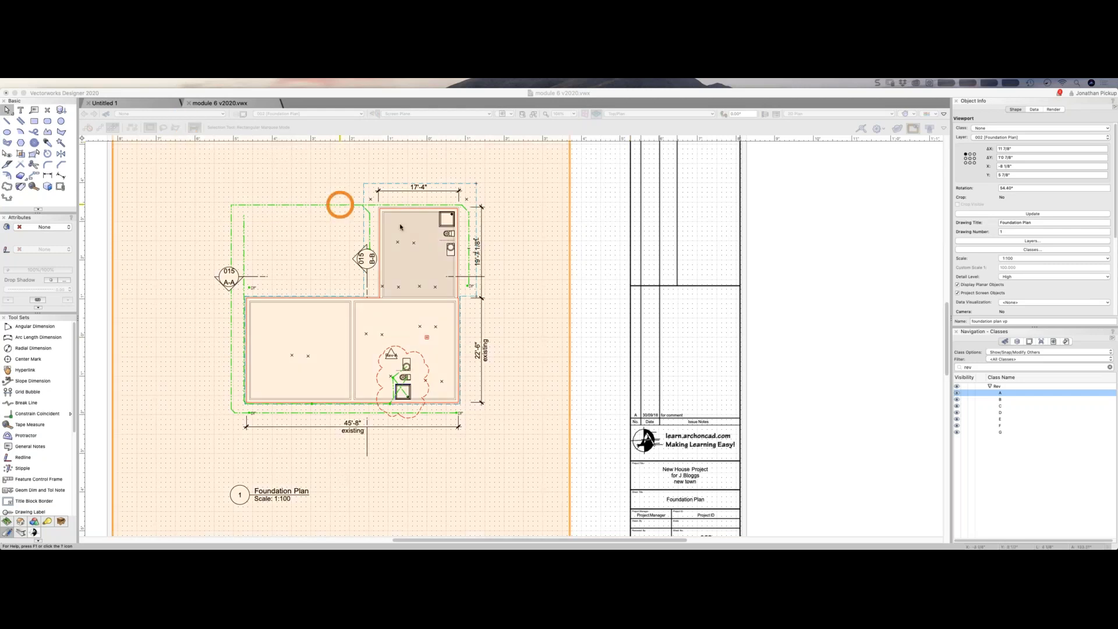
pyautogui.scroll(-3, 535, 255)
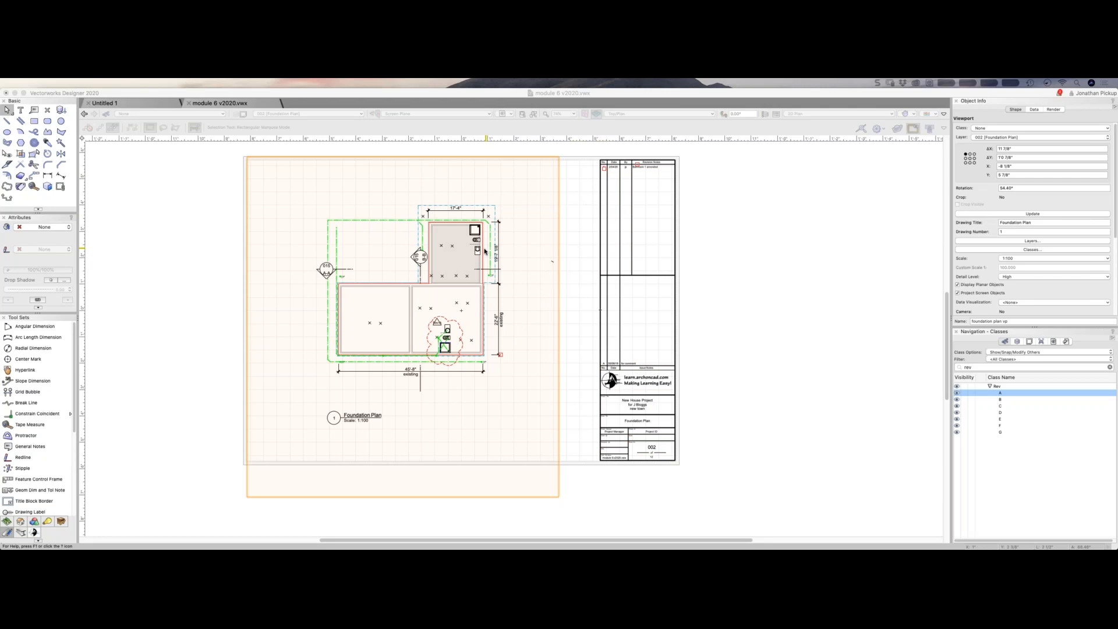
# Show the Elevations sheet and clear the viewport selection.
pyautogui.click(483, 252)
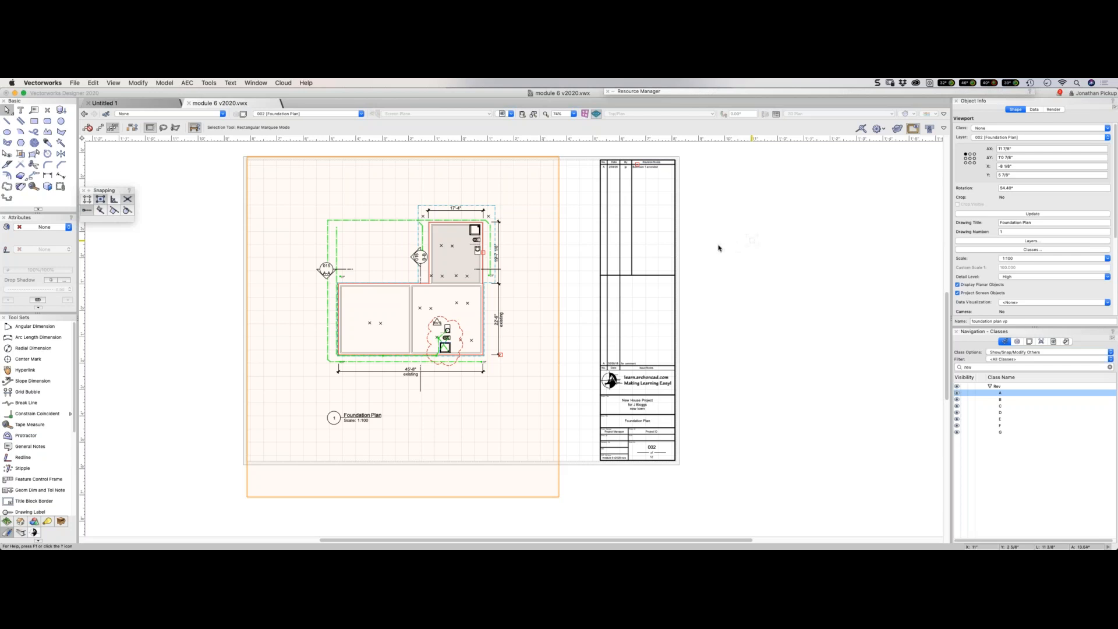
pyautogui.click(322, 114)
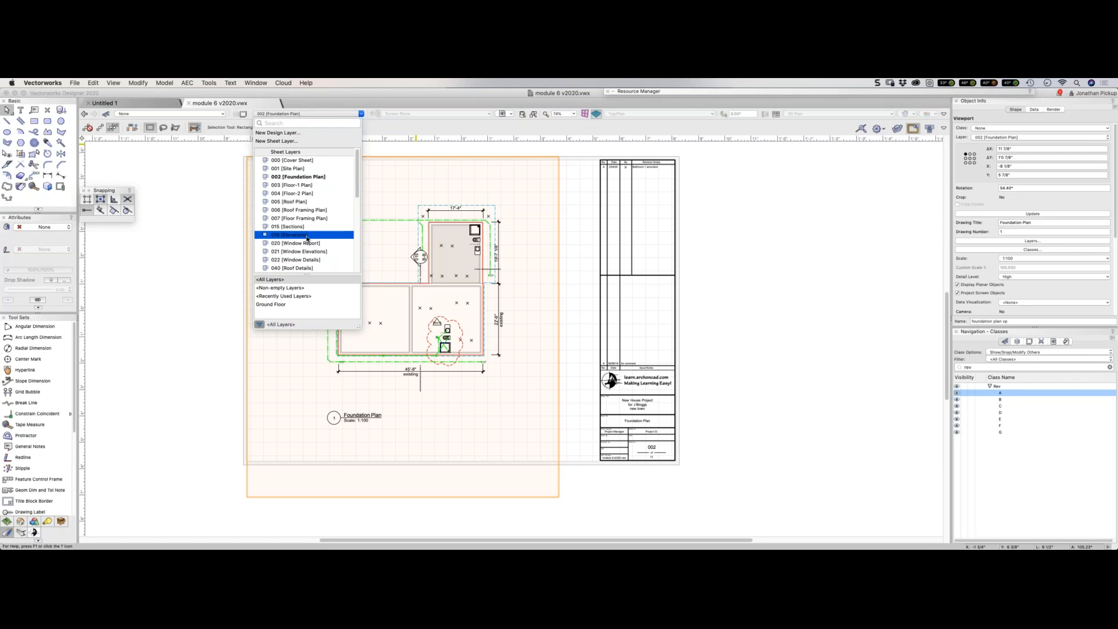
pyautogui.press('Escape')
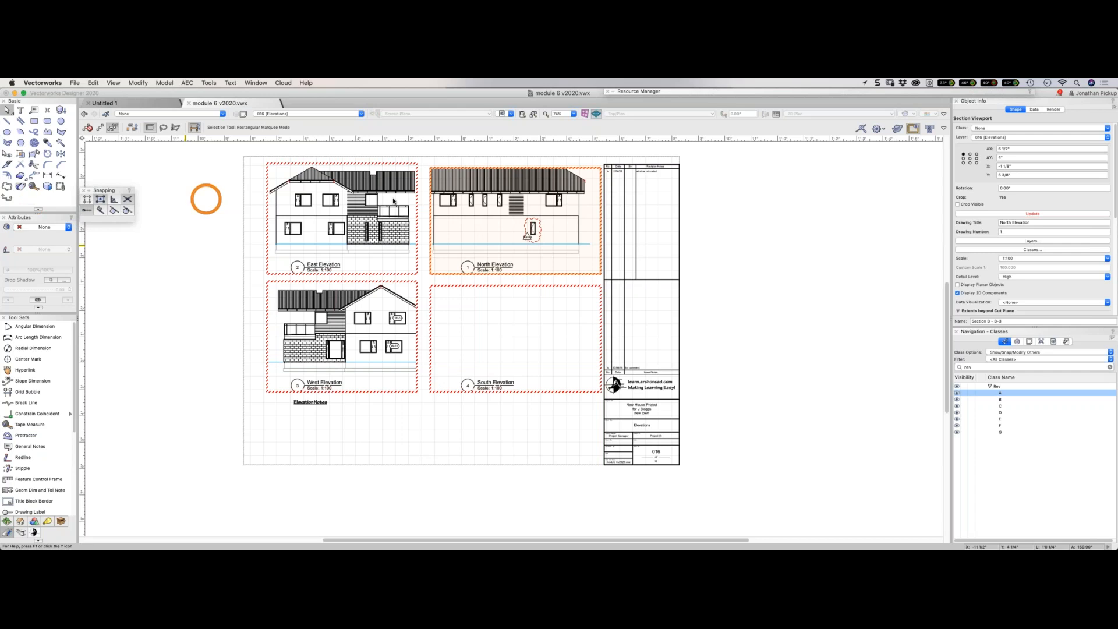
pyautogui.click(189, 207)
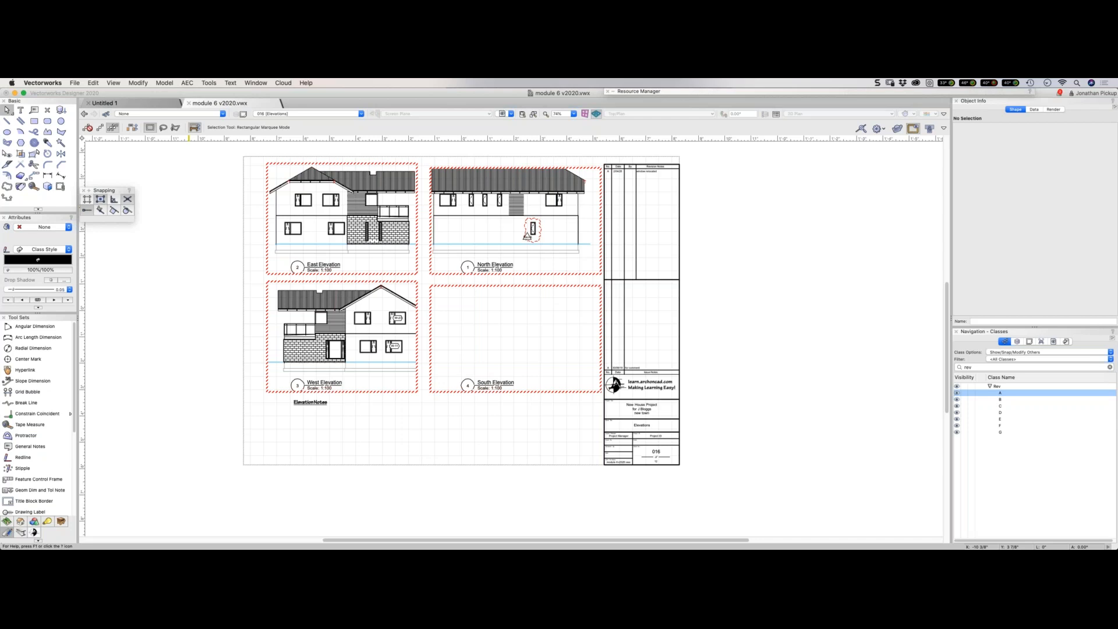
# Switch to Chrome and skim the 2002-Revisions.pdf manual from updating the design layer through to updating the title blocks.
pyautogui.press('super+Tab')
pyautogui.press('super+Tab')
pyautogui.scroll(-1, 495, 338)
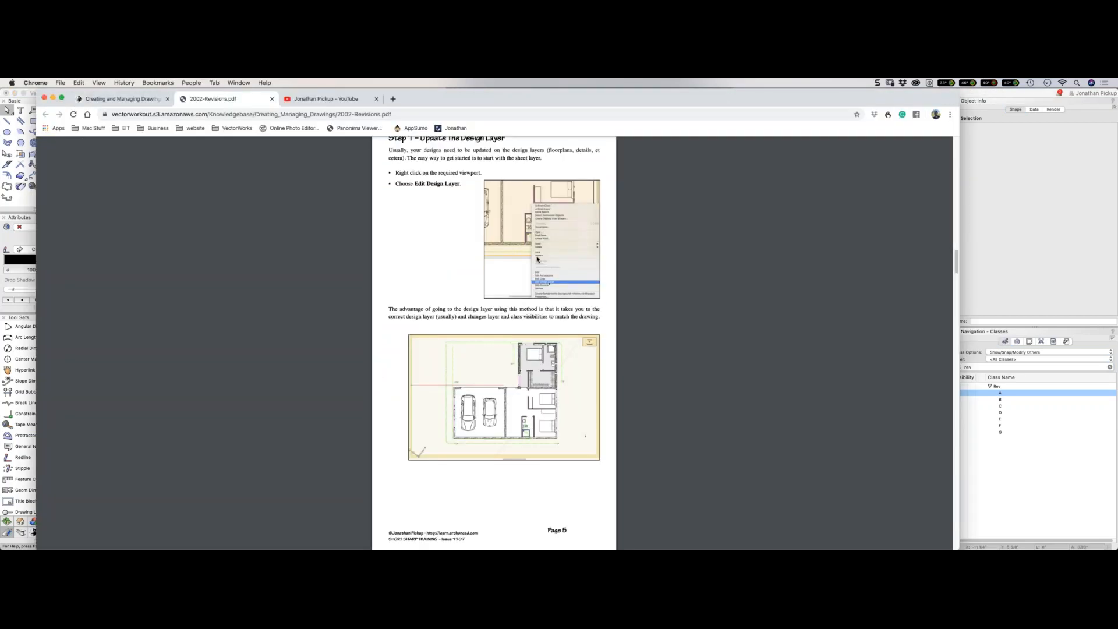
pyautogui.scroll(-10, 537, 259)
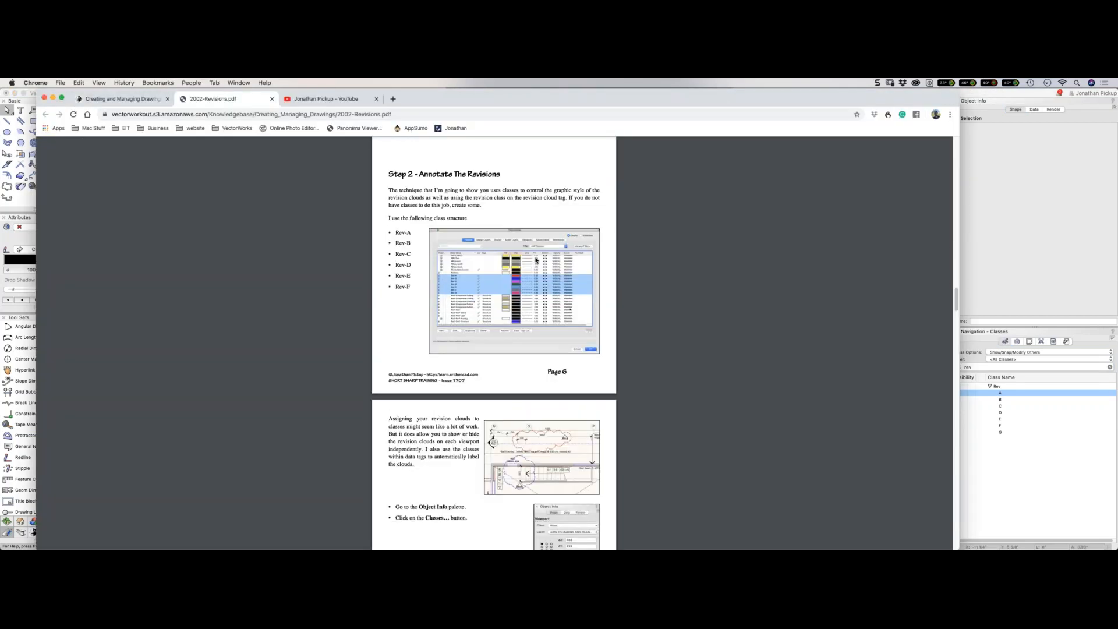
pyautogui.scroll(-15, 537, 261)
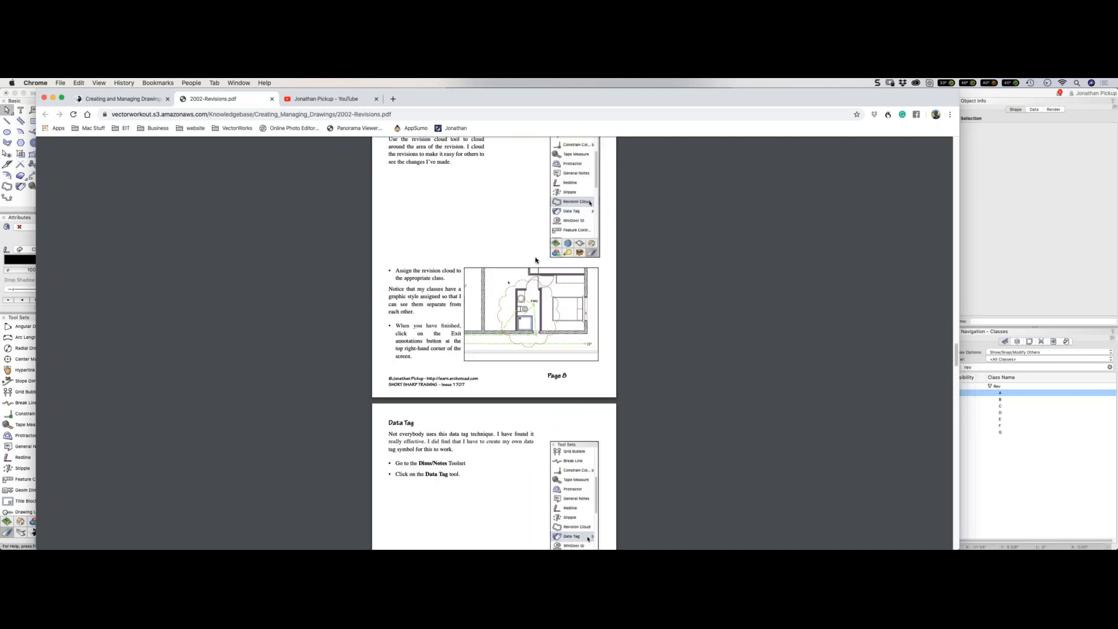
pyautogui.scroll(-4, 537, 260)
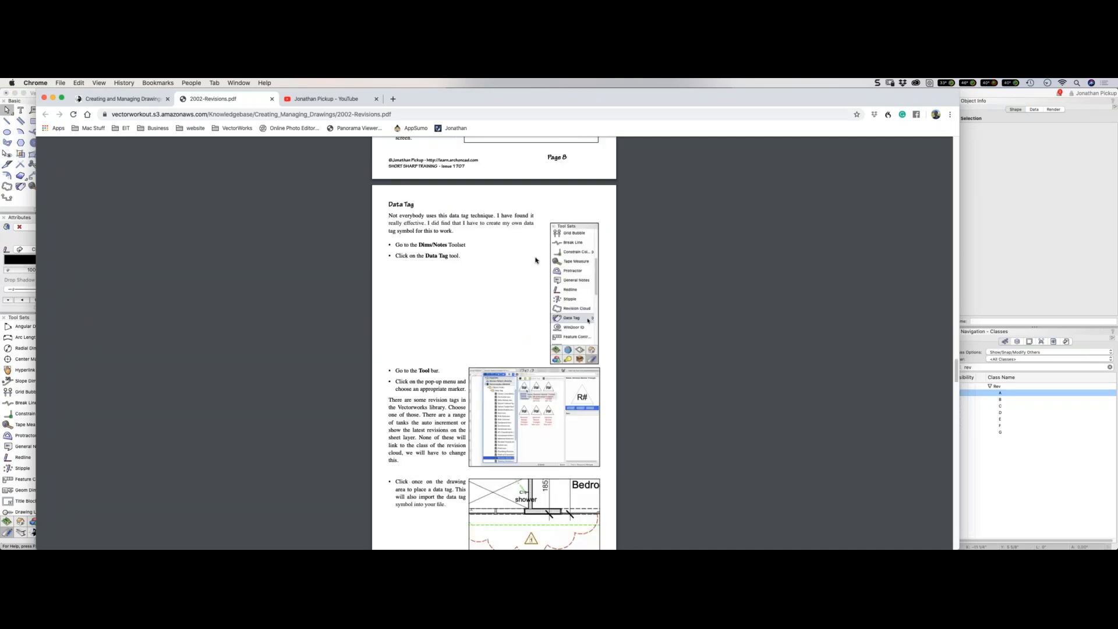
pyautogui.scroll(-4, 537, 260)
pyautogui.scroll(-2, 535, 261)
pyautogui.scroll(-20, 535, 261)
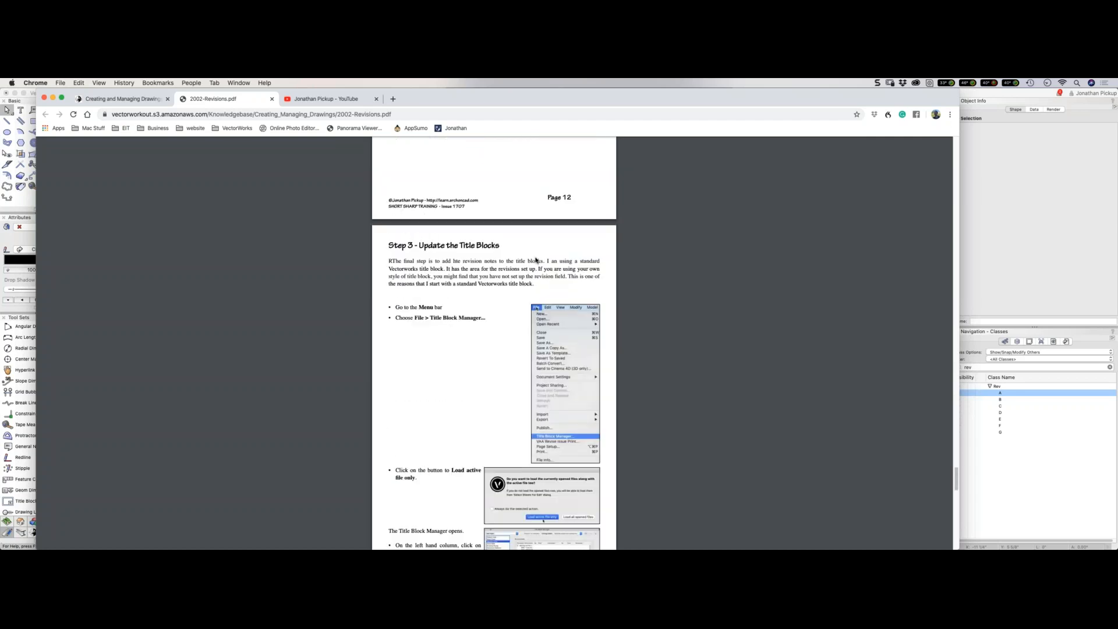
pyautogui.scroll(-20, 536, 261)
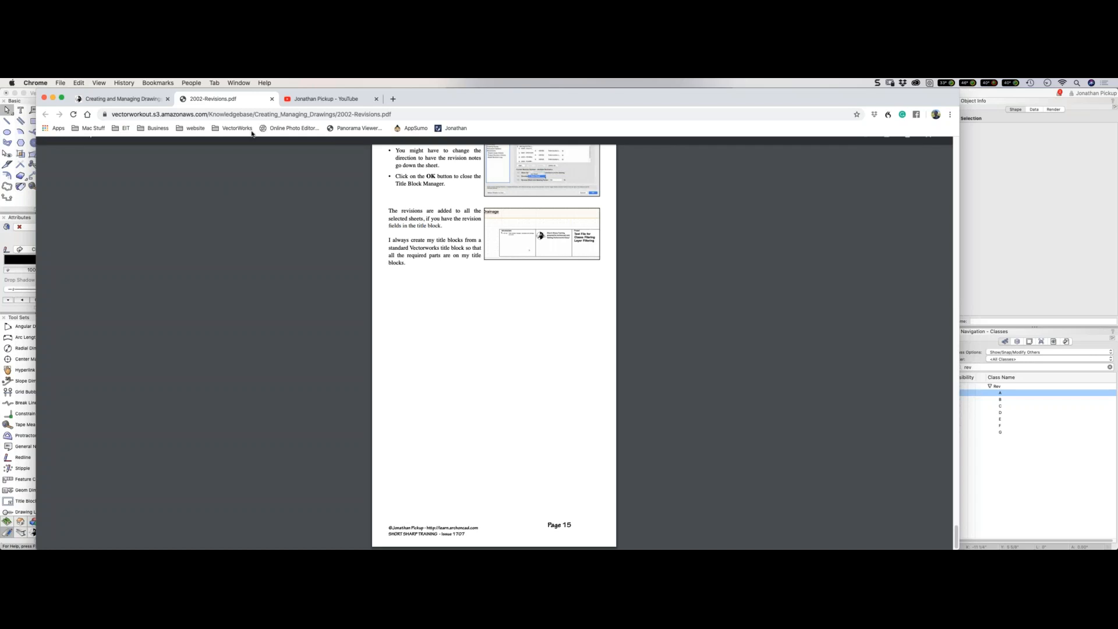
# View the Creating and Managing Drawings article from its Revisions section up to its start, and return to the revisions manual.
pyautogui.click(123, 99)
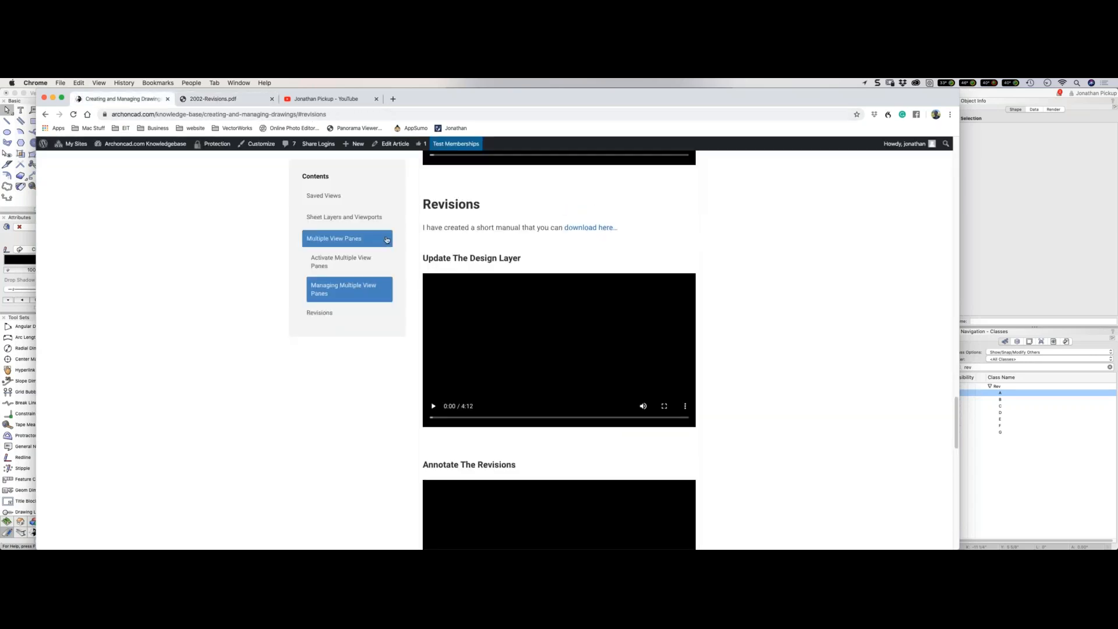
pyautogui.scroll(20, 387, 239)
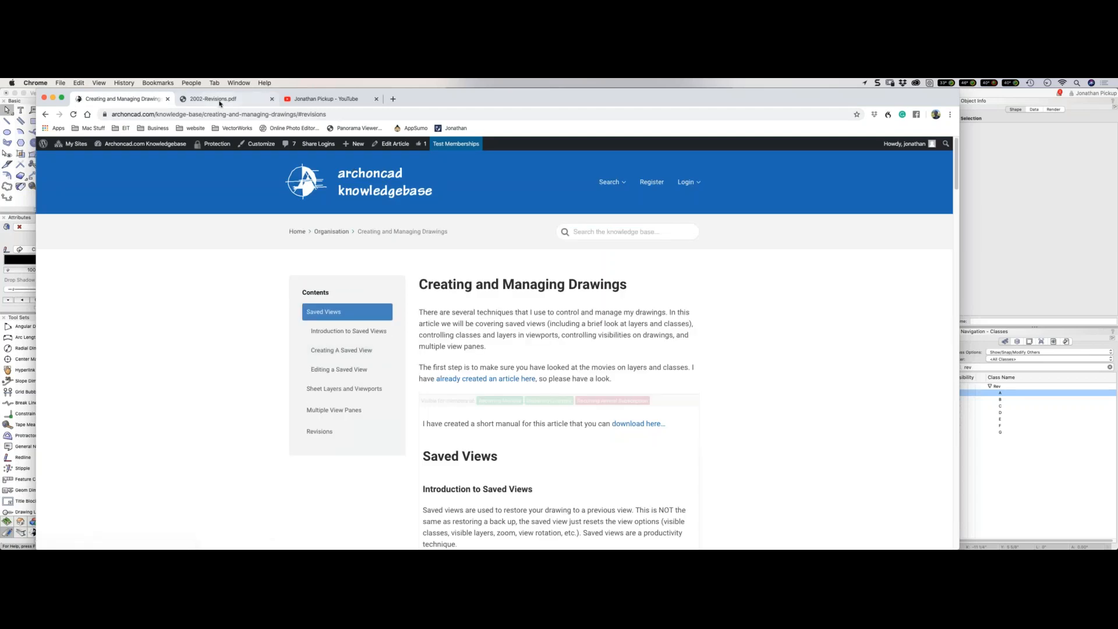
pyautogui.click(238, 101)
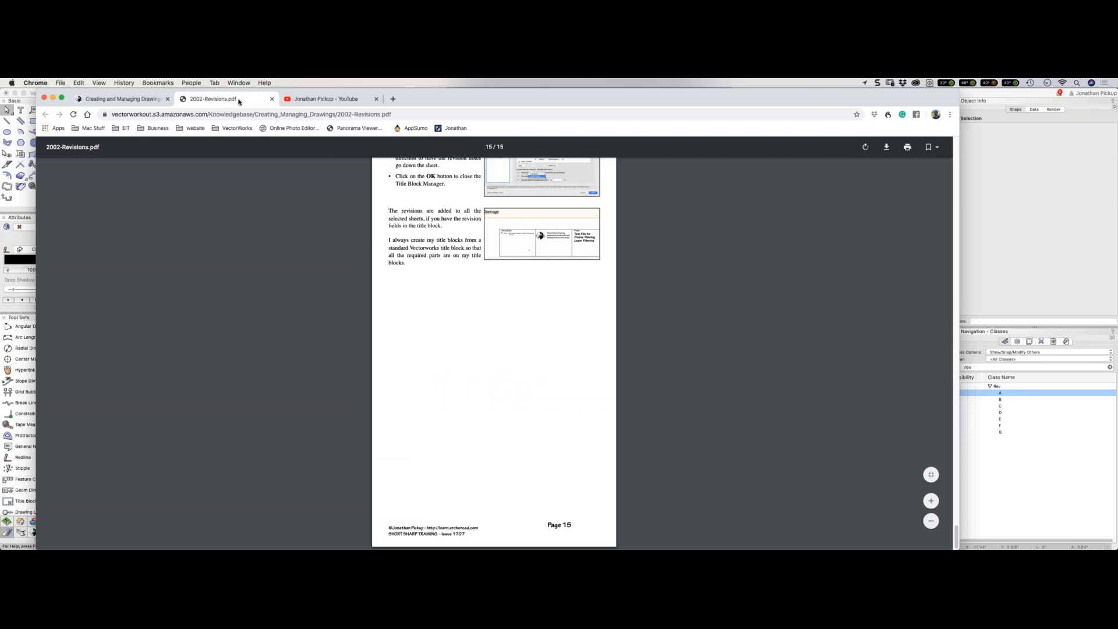
# Open the 2017 Vectorworks Fundamentals Course playlist on the YouTube channel and look through its full list of videos.
pyautogui.click(319, 100)
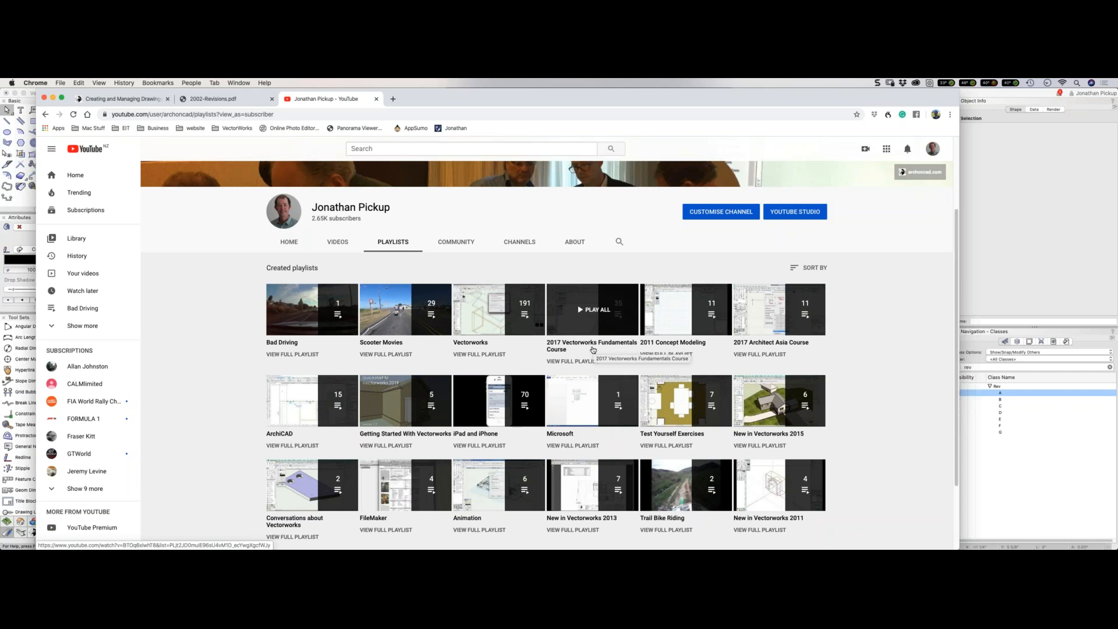
pyautogui.click(594, 346)
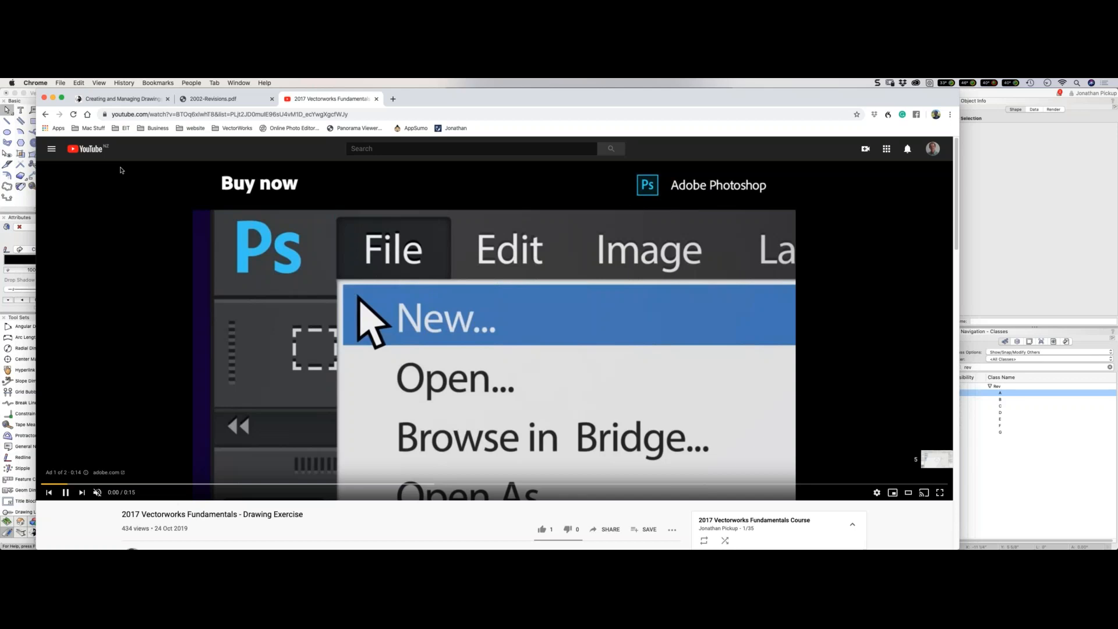
pyautogui.click(44, 115)
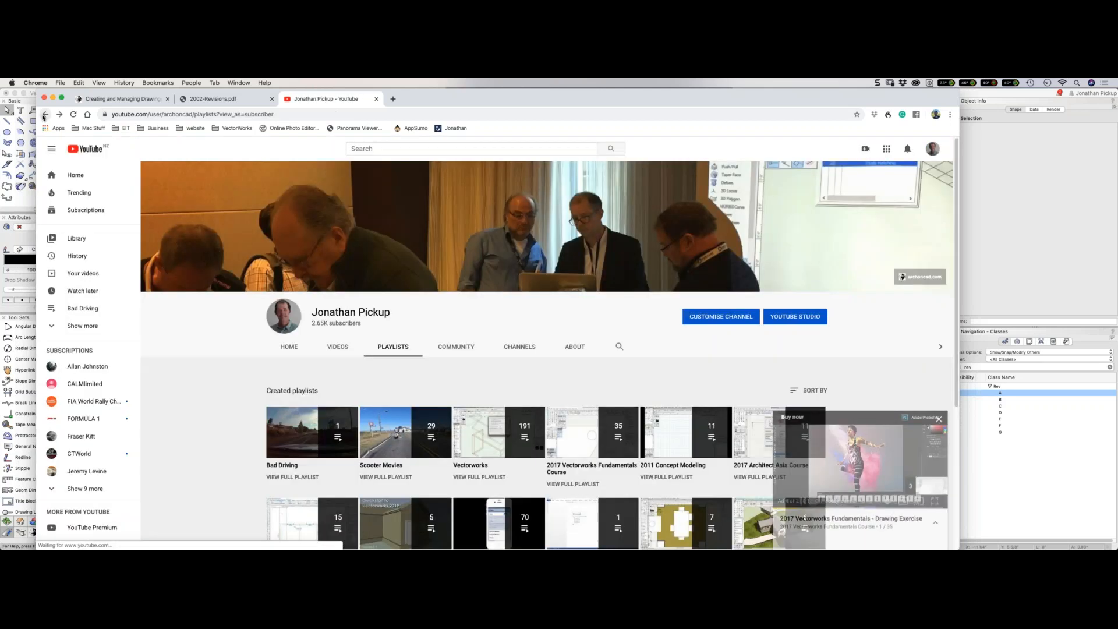
pyautogui.scroll(-3, 628, 407)
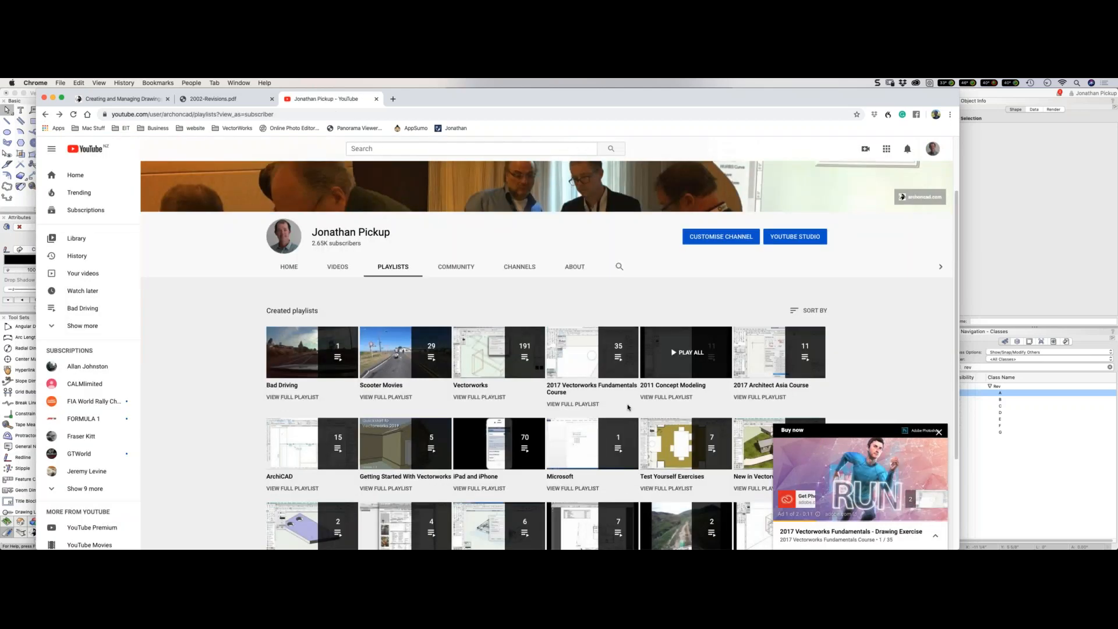
pyautogui.click(581, 403)
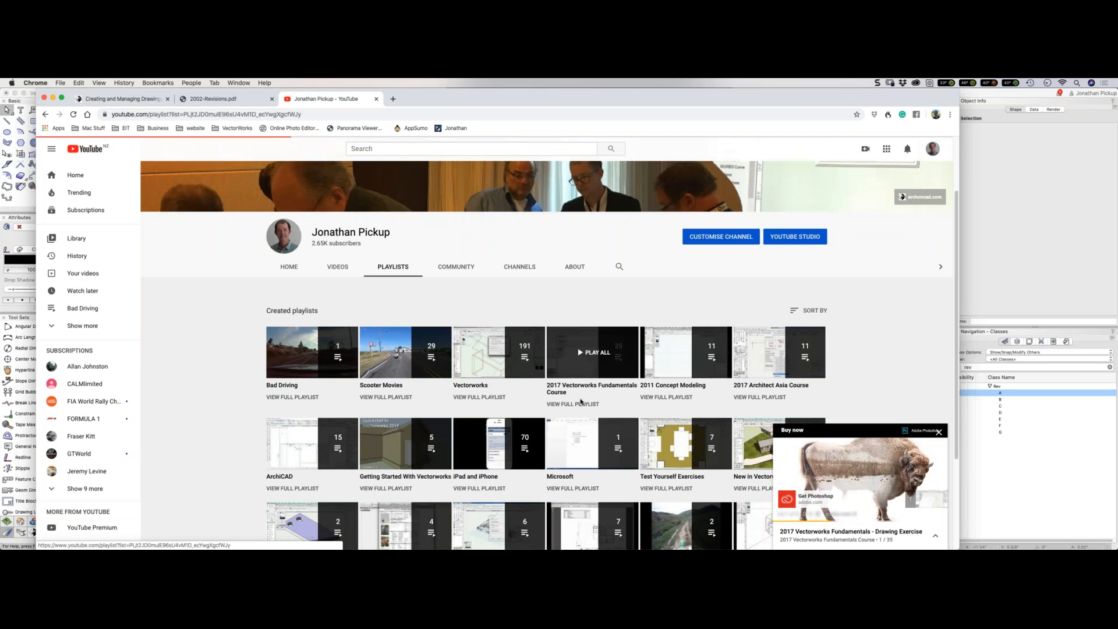
pyautogui.scroll(-2, 529, 324)
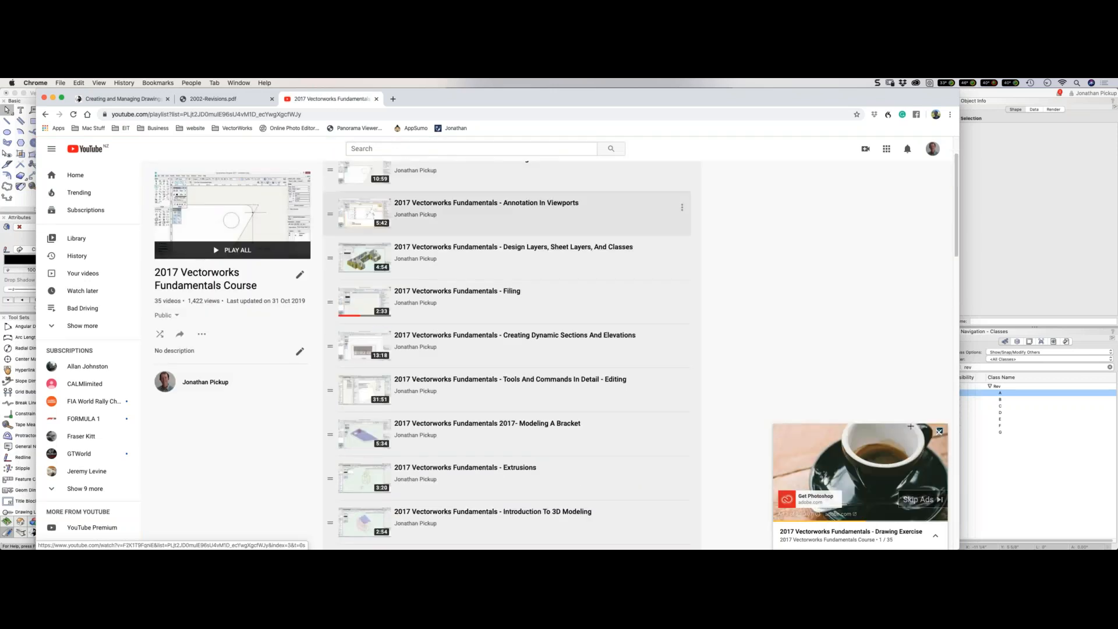
pyautogui.scroll(-10, 506, 221)
pyautogui.scroll(-15, 507, 227)
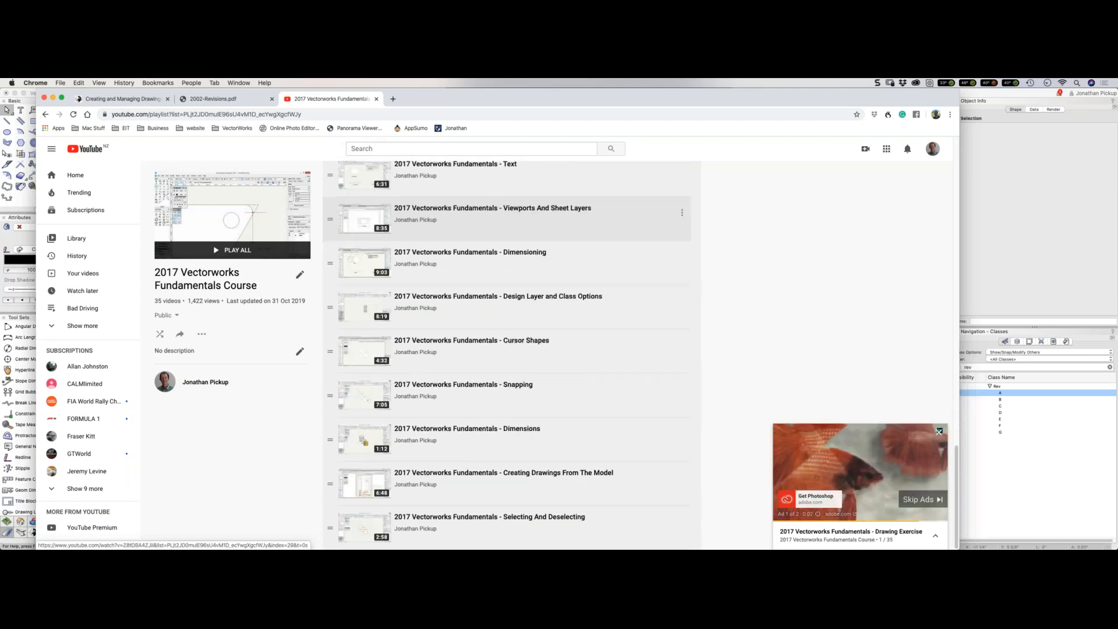
pyautogui.scroll(10, 506, 291)
pyautogui.scroll(5, 506, 292)
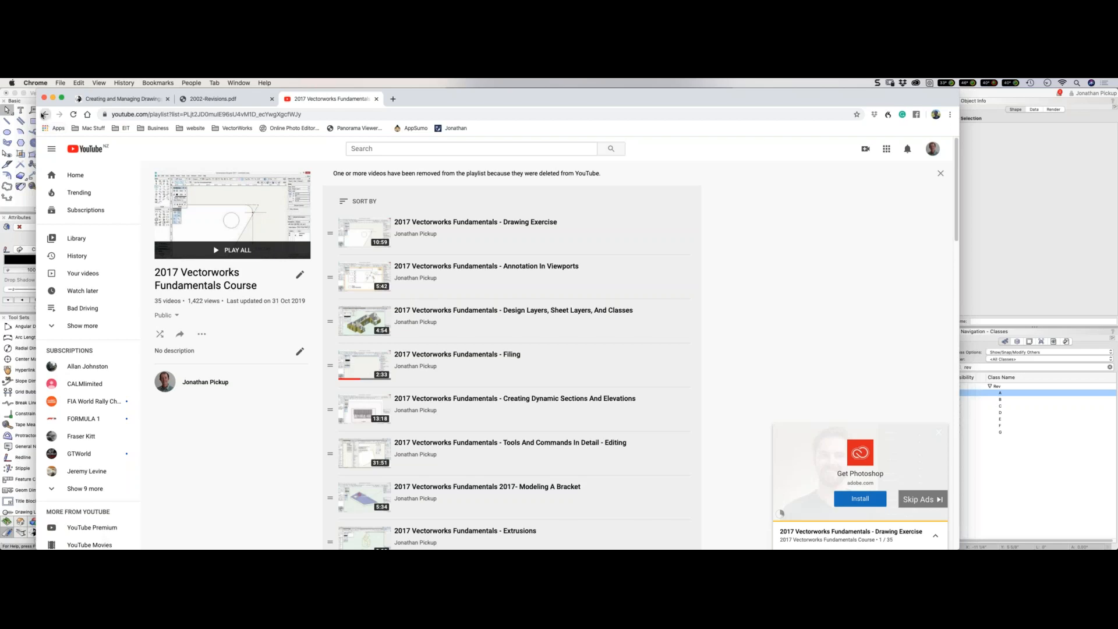
# View the Getting Started With Vectorworks playlist's videos, and return to the Creating and Managing Drawings article.
pyautogui.click(43, 115)
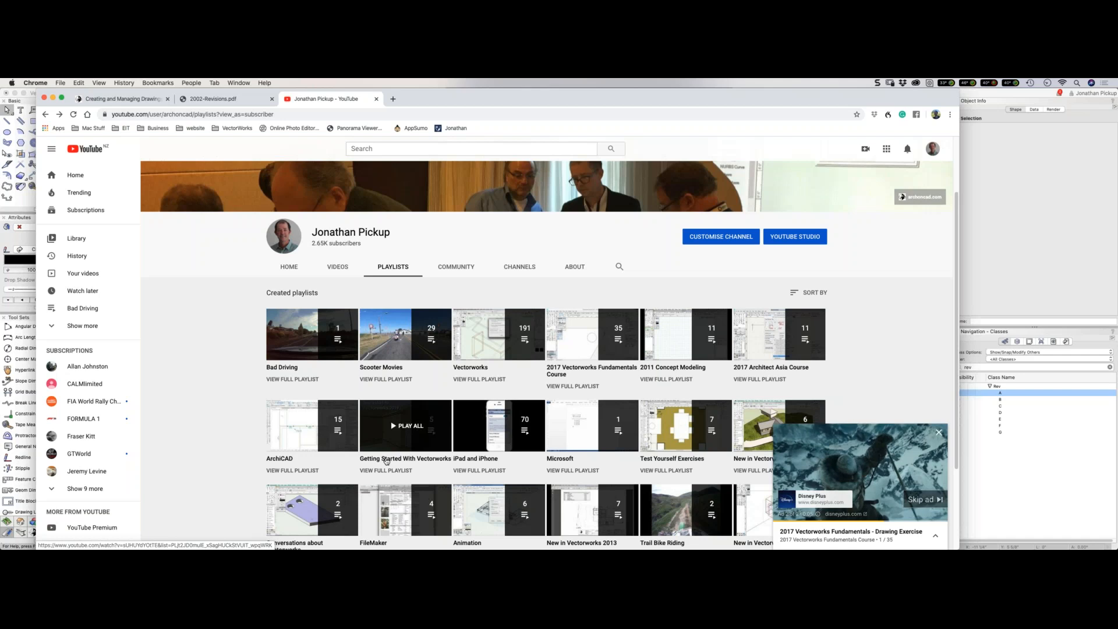
pyautogui.click(386, 460)
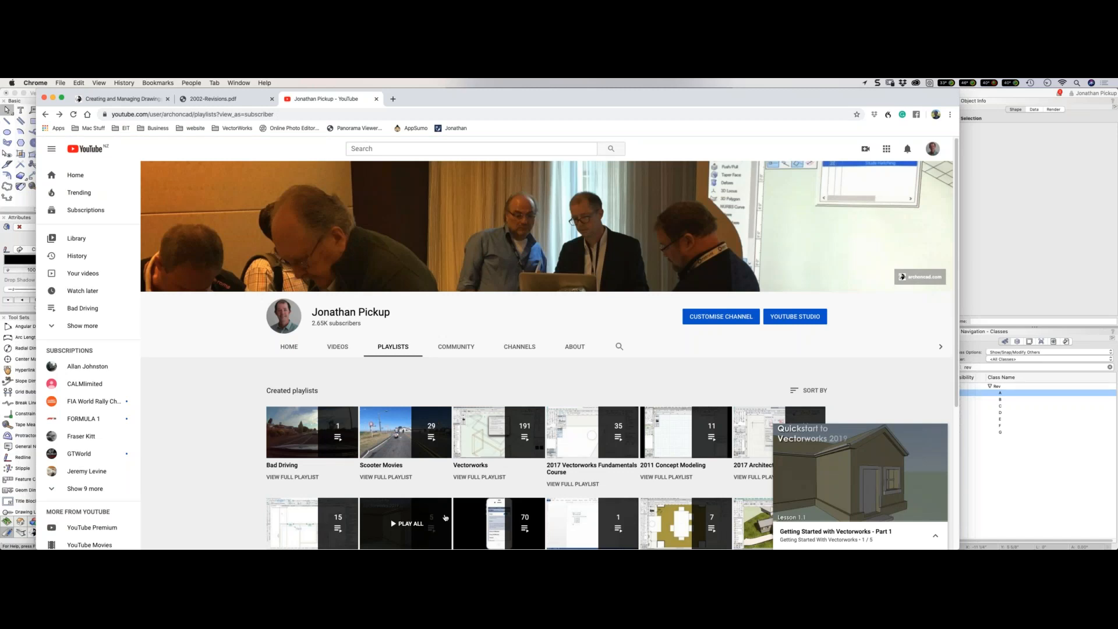
pyautogui.click(446, 517)
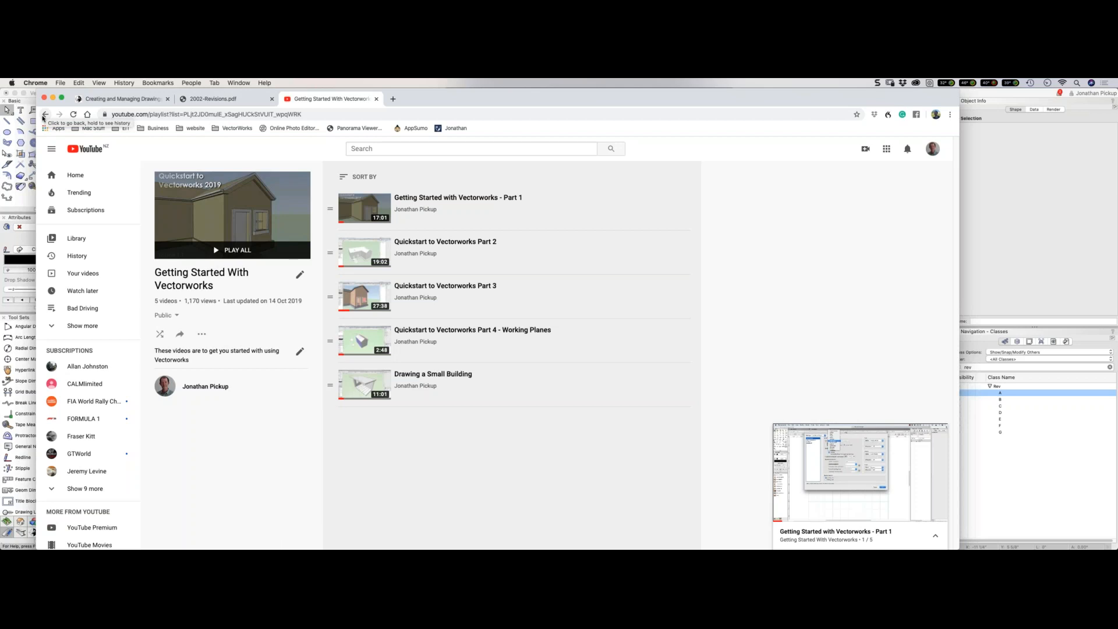
pyautogui.click(45, 115)
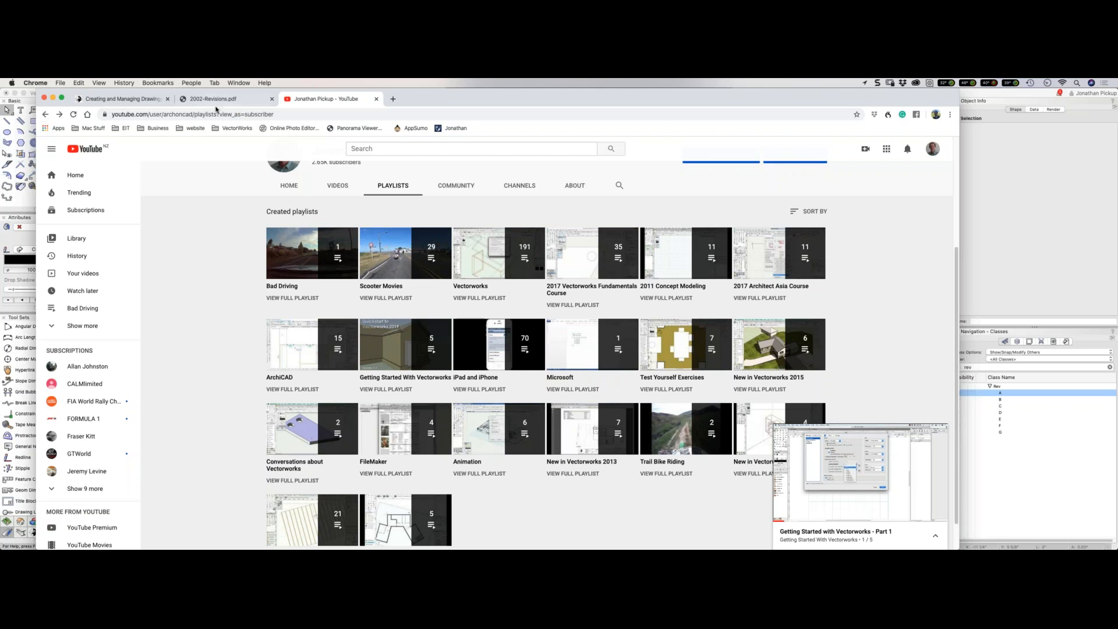
pyautogui.click(140, 99)
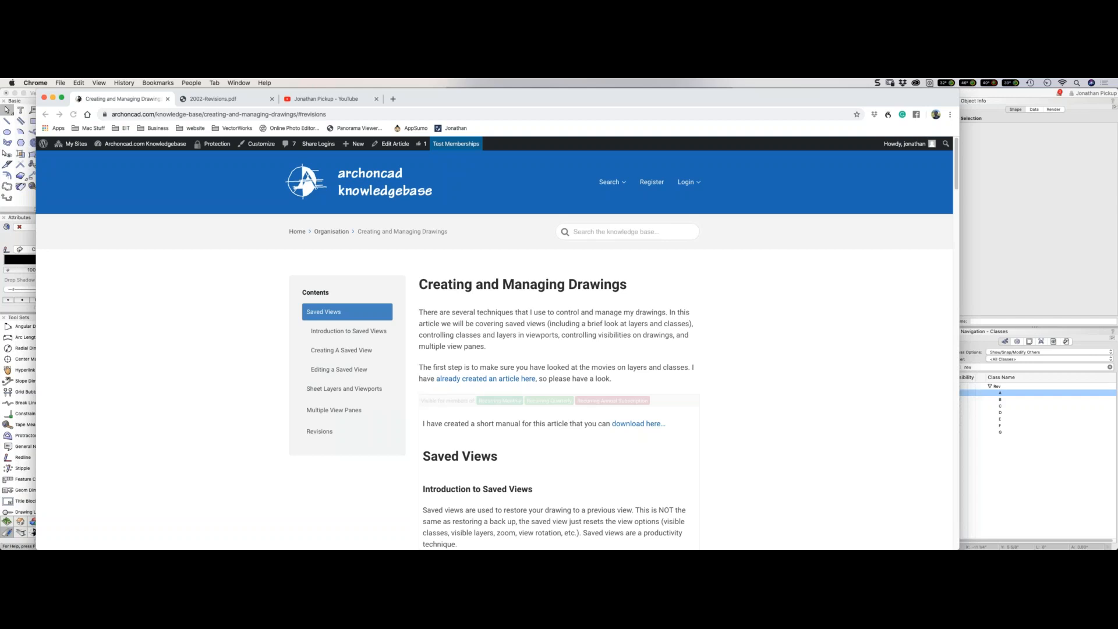
# Switch back to Vectorworks and open the East Elevation viewport's annotations for editing at its upper windows.
pyautogui.press('super+Tab')
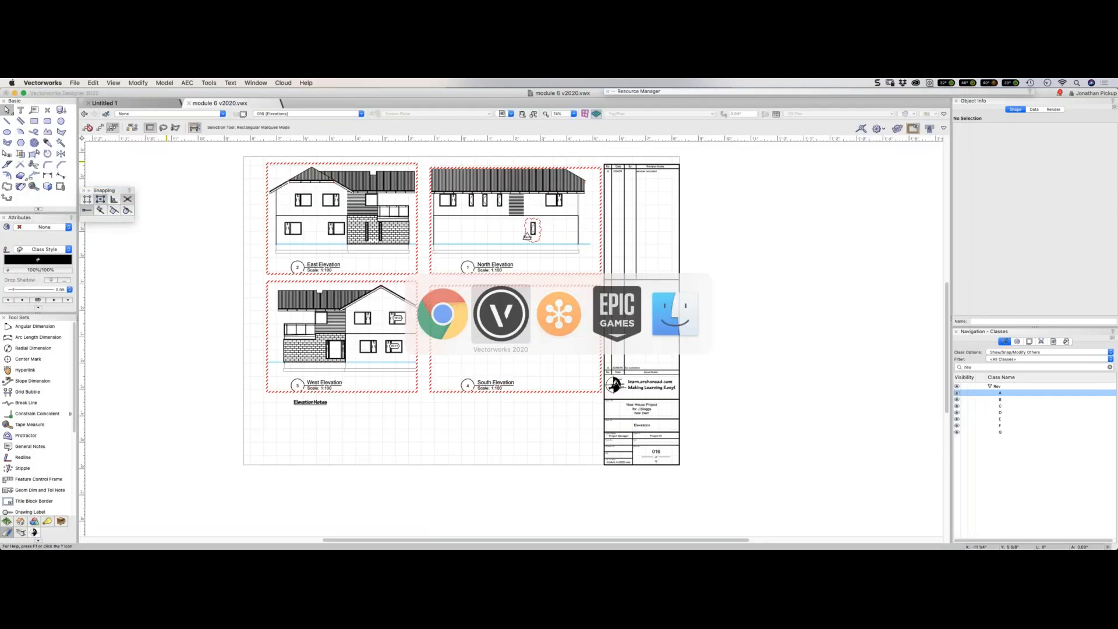
pyautogui.click(280, 220)
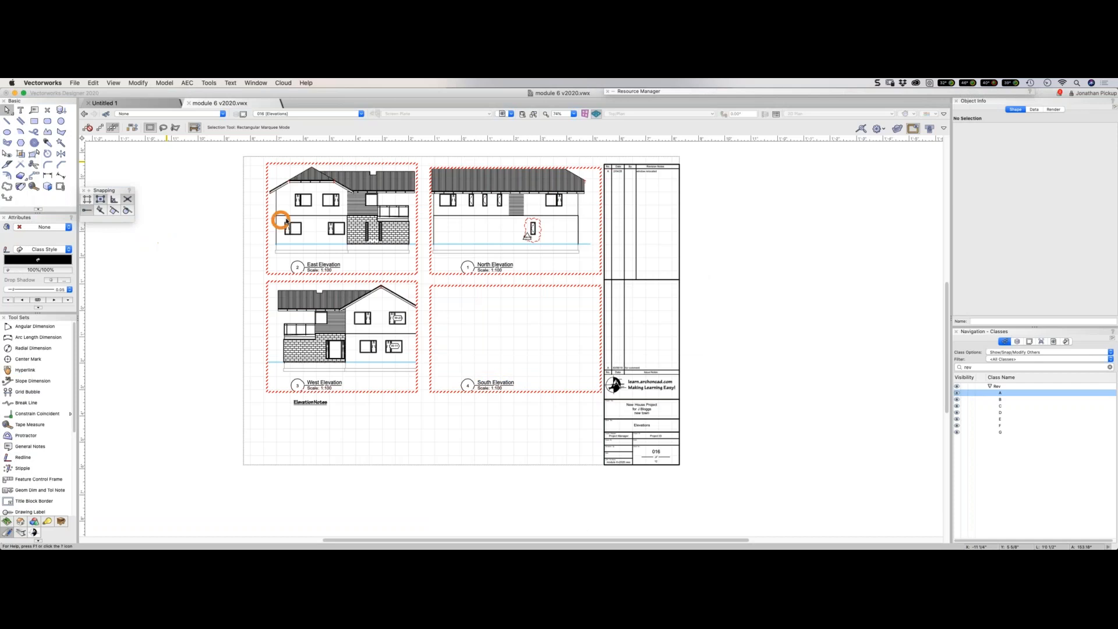
pyautogui.doubleClick(296, 207)
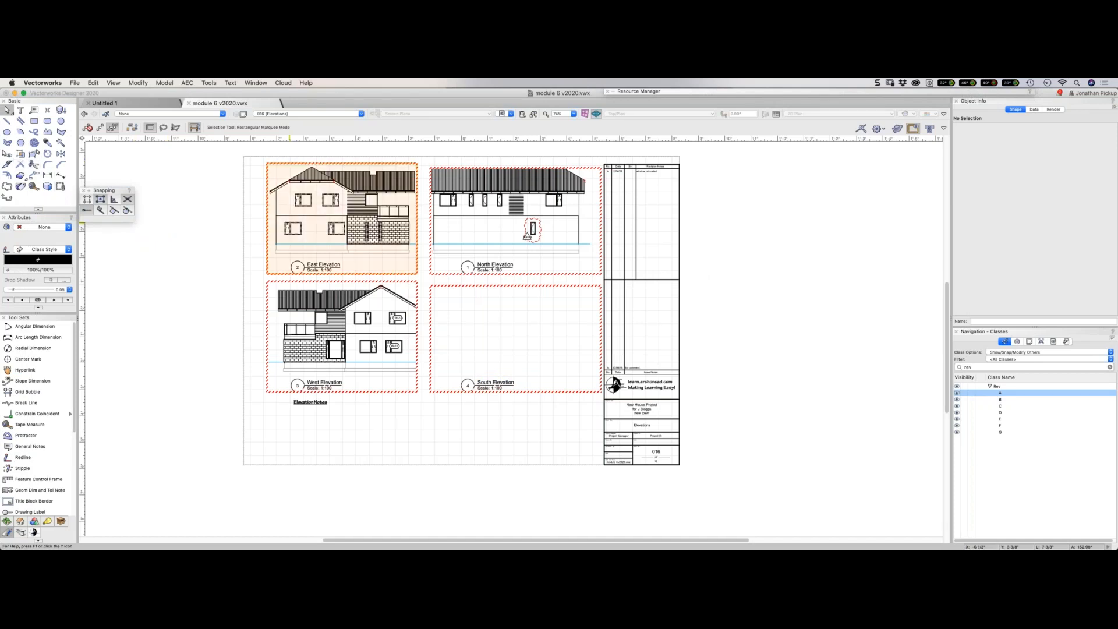
pyautogui.scroll(3, 296, 208)
pyautogui.scroll(4, 303, 208)
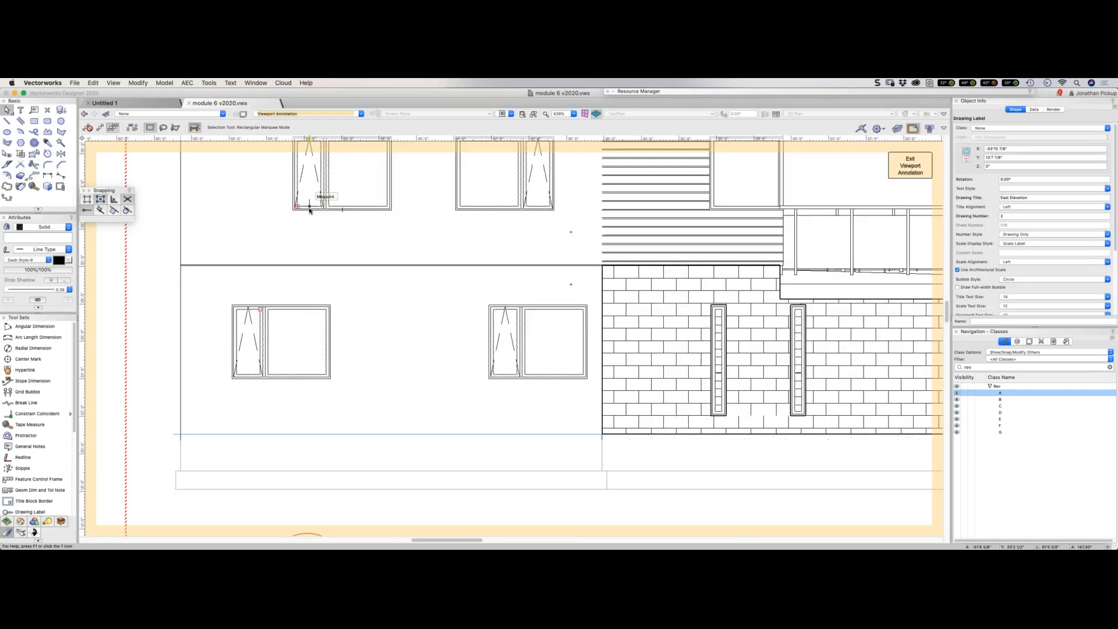
pyautogui.moveTo(309, 212)
pyautogui.mouseDown(button='middle')
pyautogui.moveTo(305, 352)
pyautogui.moveTo(281, 417)
pyautogui.mouseUp(button='middle')
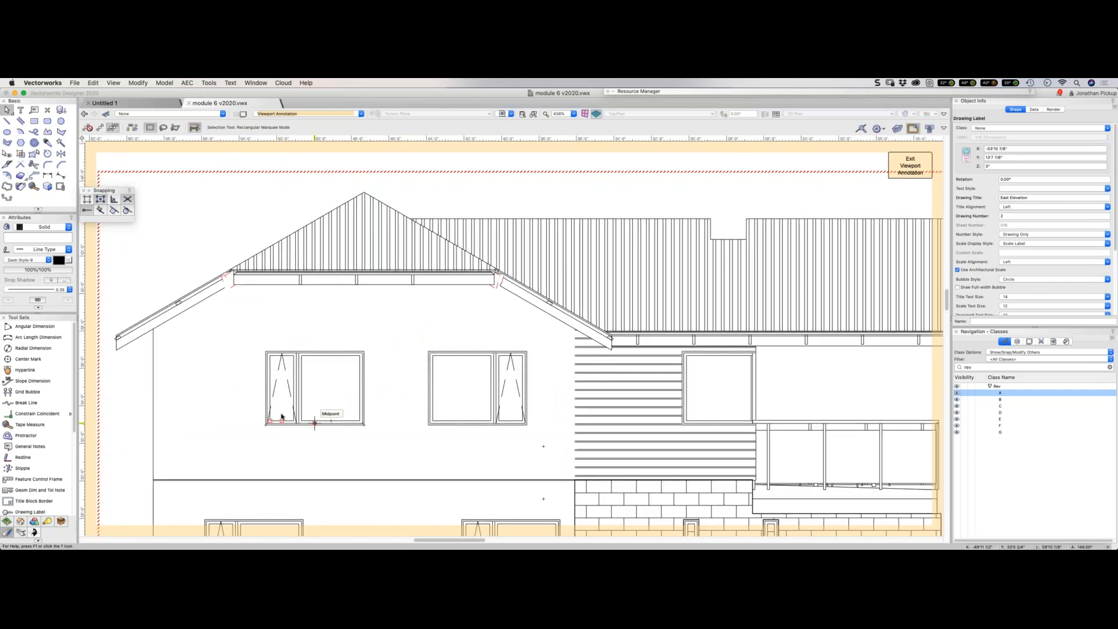
# Activate the Data Tag tool with the Window Long Hex tag from module 6 v2020.vwx.
pyautogui.click(22, 188)
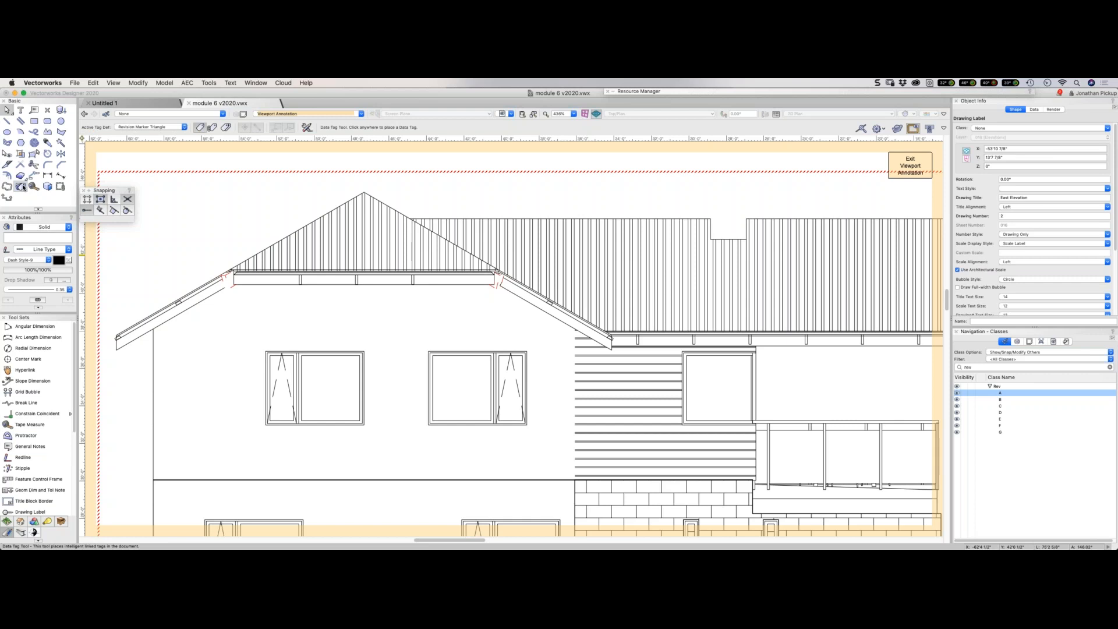
pyautogui.click(151, 127)
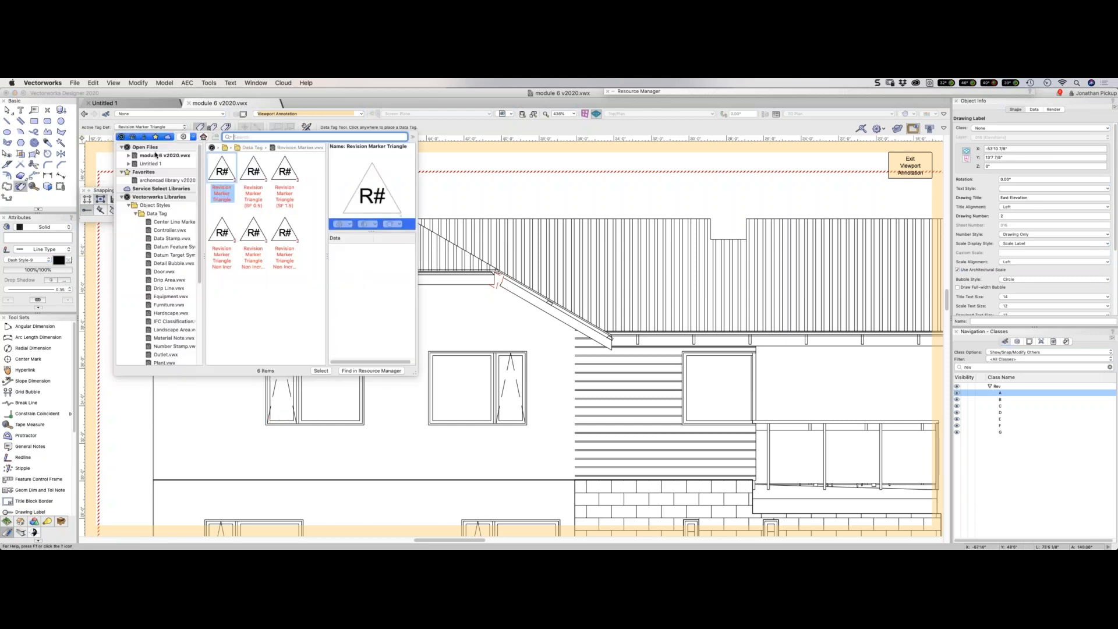
pyautogui.click(156, 155)
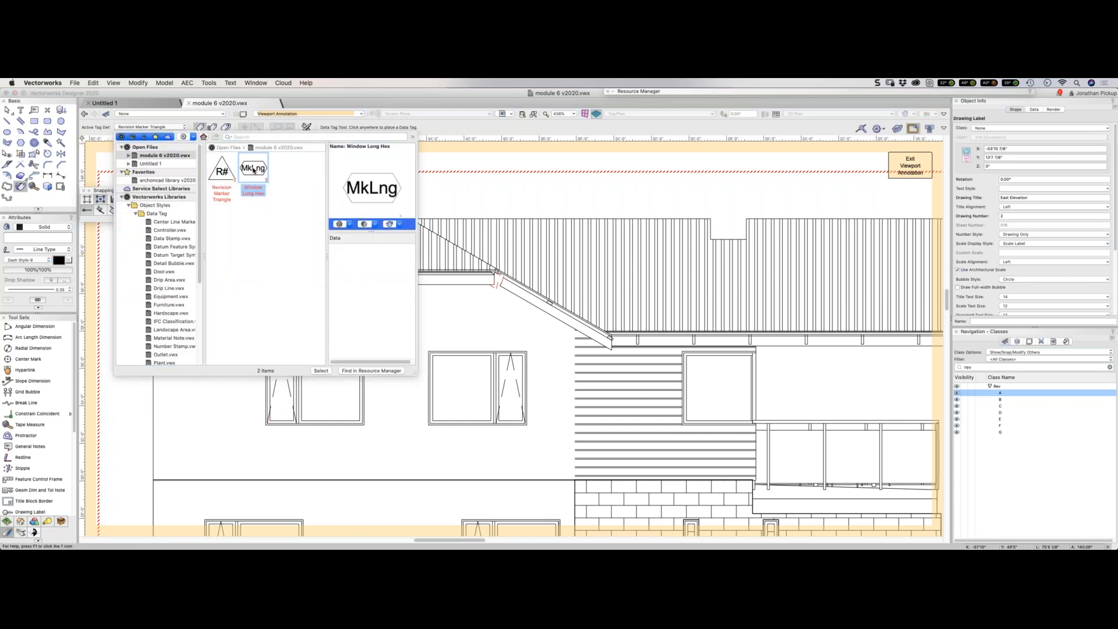
pyautogui.click(322, 371)
pyautogui.click(321, 371)
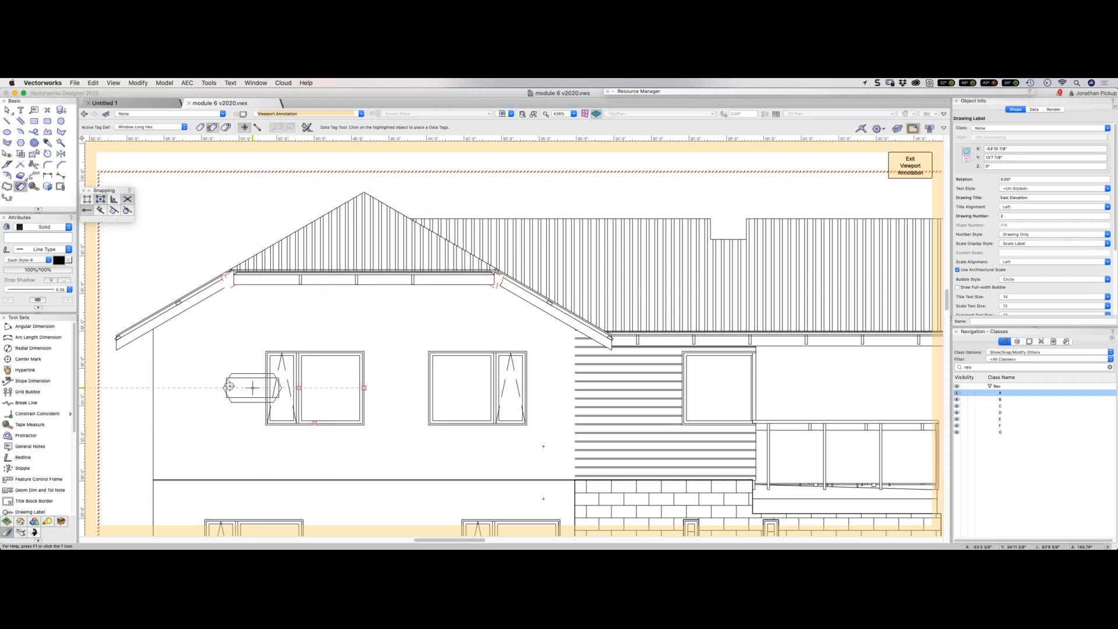
# Tag the two upper windows under the gable with Window Long Hex data tags.
pyautogui.click(314, 387)
pyautogui.click(477, 387)
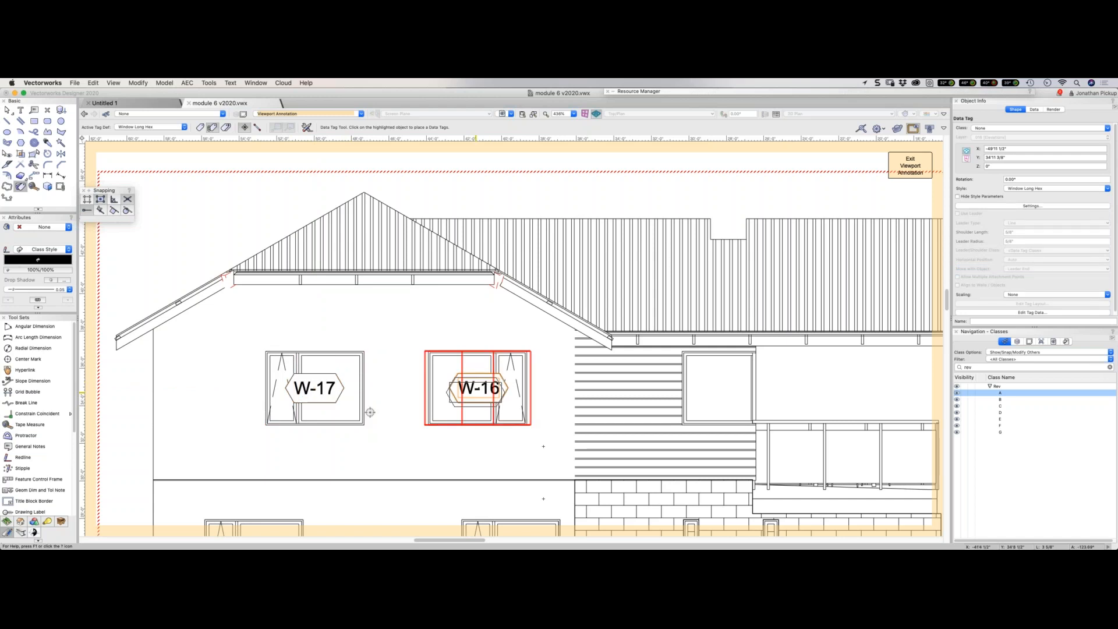
pyautogui.press('x')
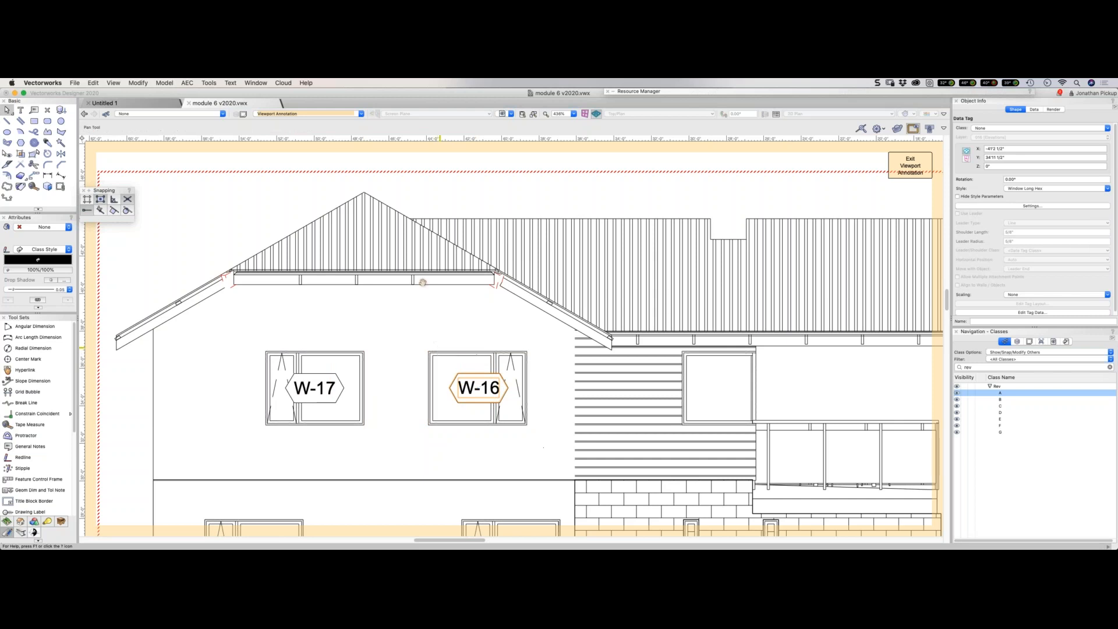
pyautogui.scroll(-2, 426, 291)
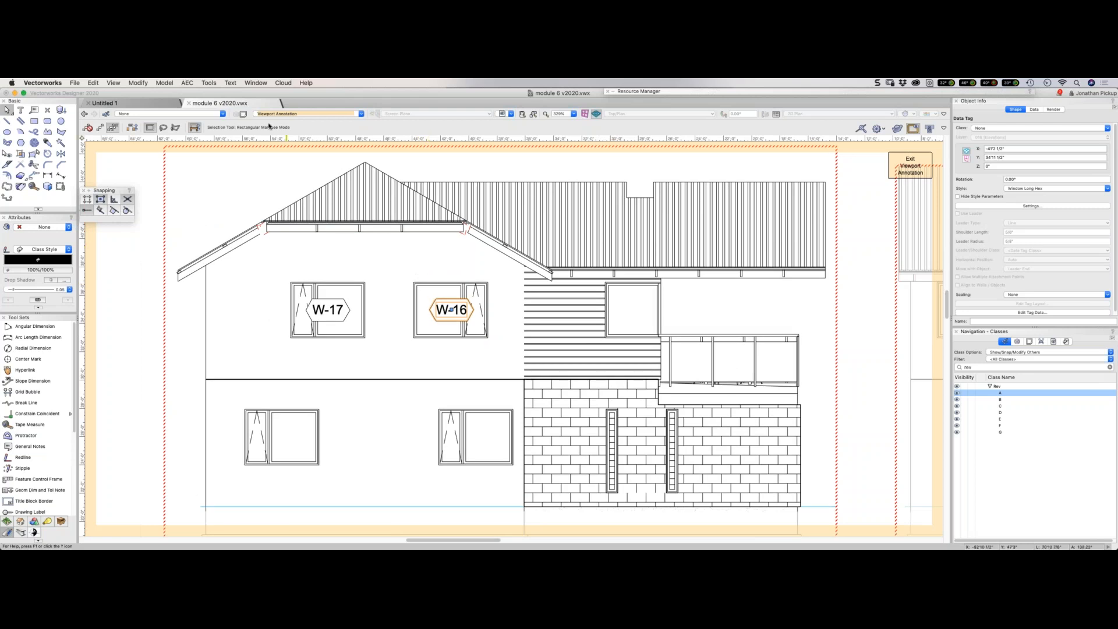
# Split the drawing area into multiple view panes and show the 2-Floor plan at windows W-16 and W-17.
pyautogui.press('m')
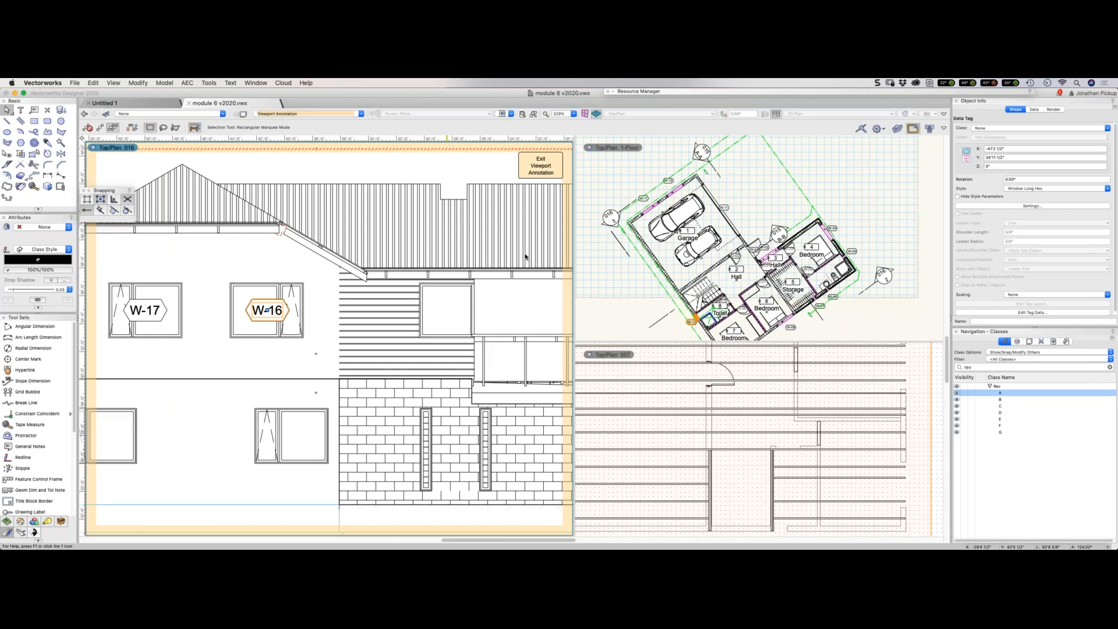
pyautogui.click(886, 338)
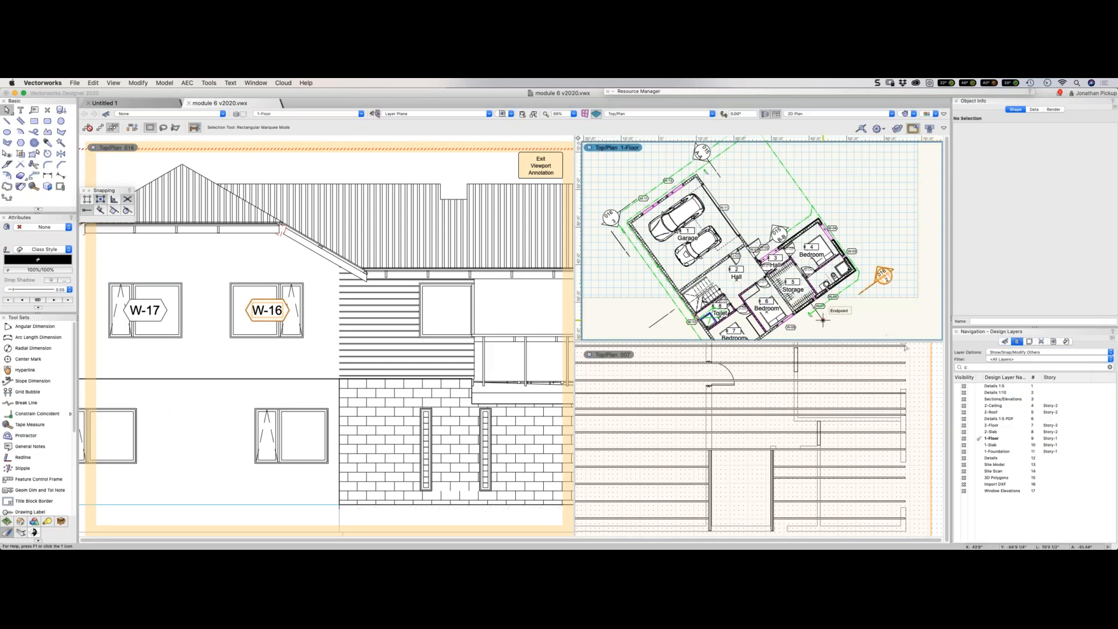
pyautogui.click(979, 421)
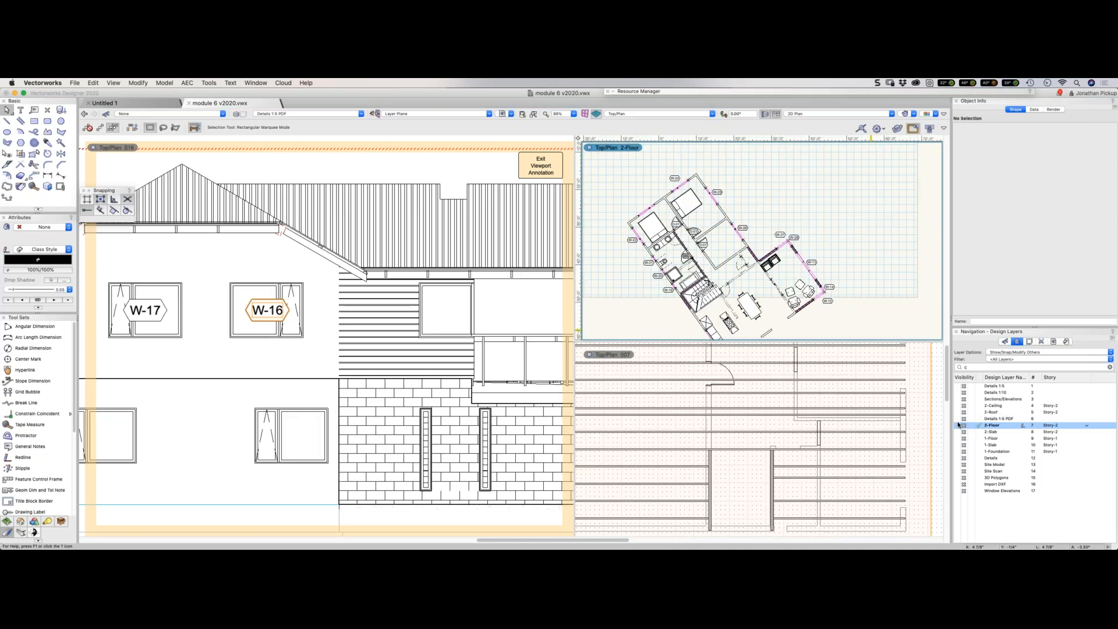
pyautogui.moveTo(765, 305); pyautogui.dragTo(735, 280, button='middle')
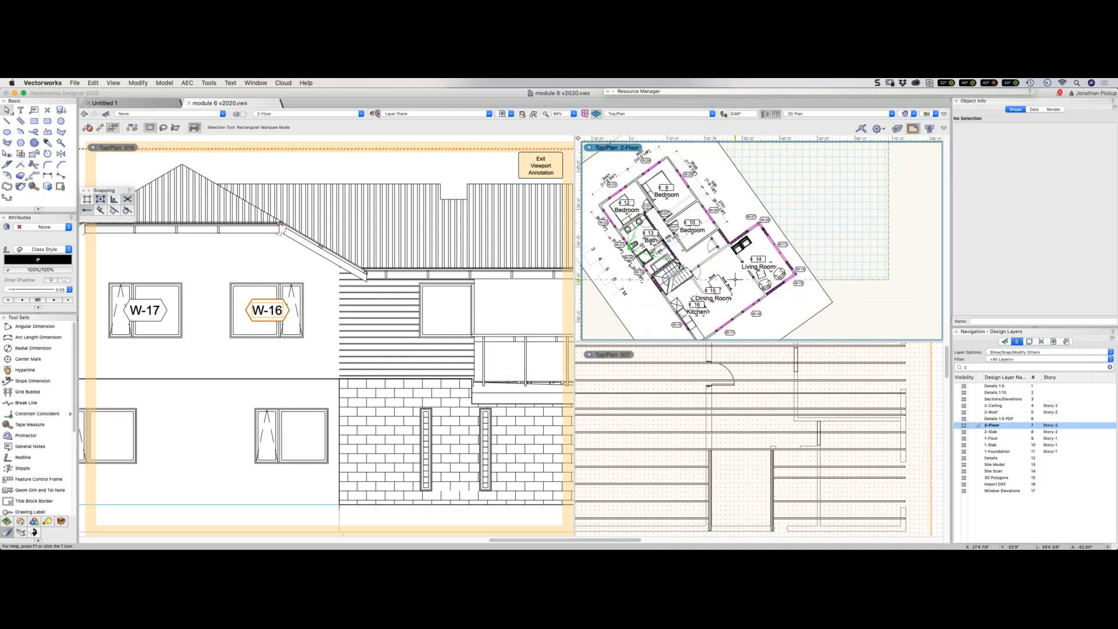
pyautogui.scroll(5, 736, 280)
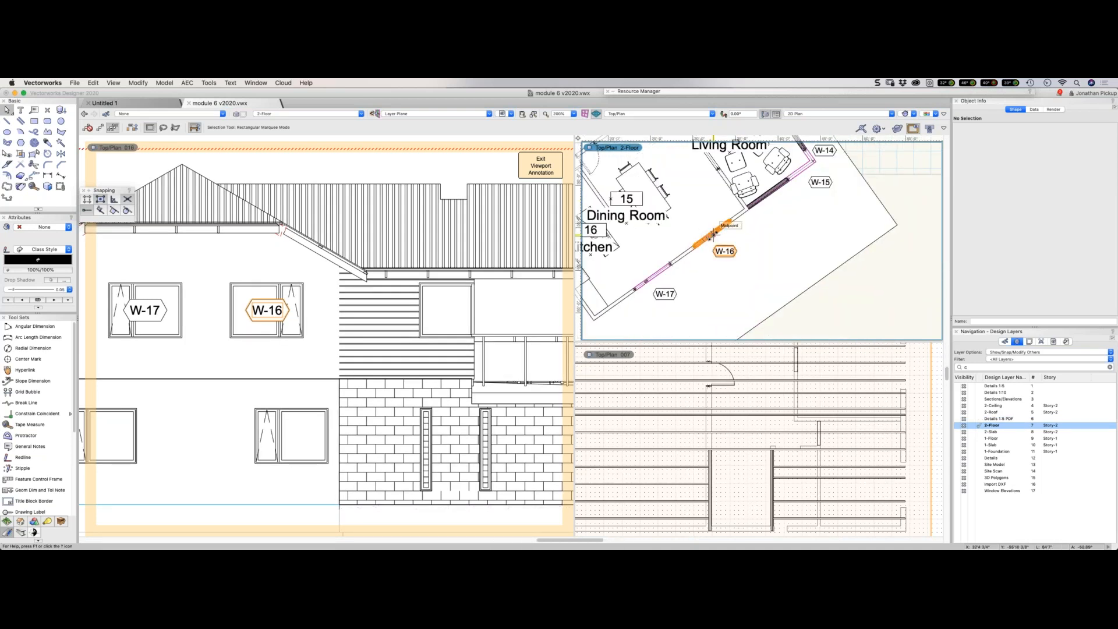
# Set the ID label of window W-16 in the 2-Floor plan to 20.
pyautogui.click(713, 235)
pyautogui.scroll(-5, 998, 212)
pyautogui.click(966, 268)
pyautogui.scroll(5, 1001, 215)
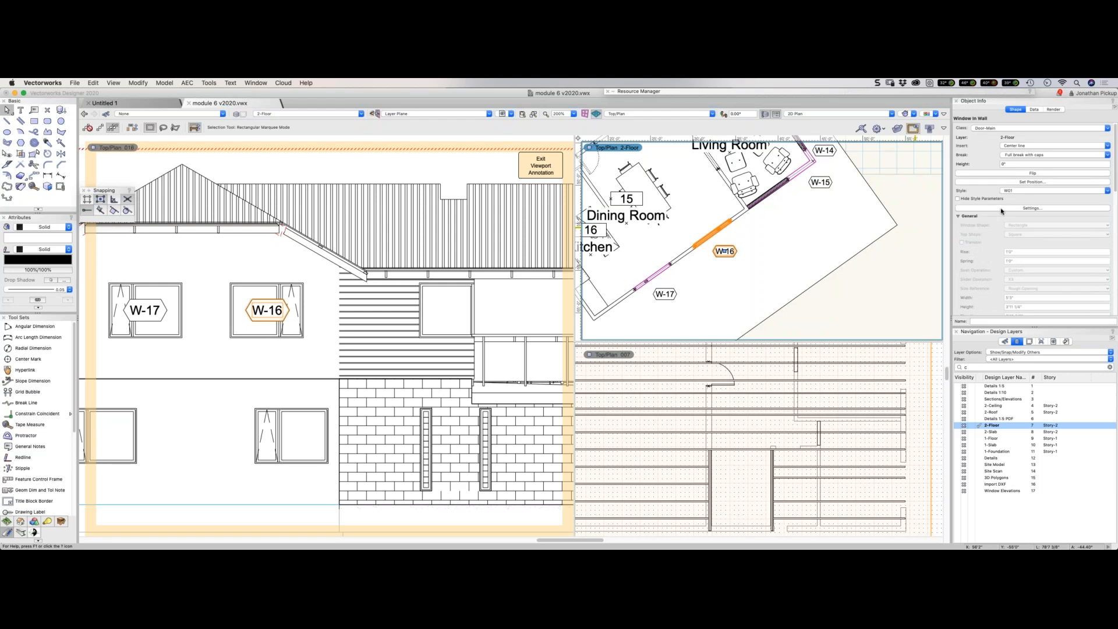
pyautogui.scroll(-5, 1001, 211)
pyautogui.click(1042, 270)
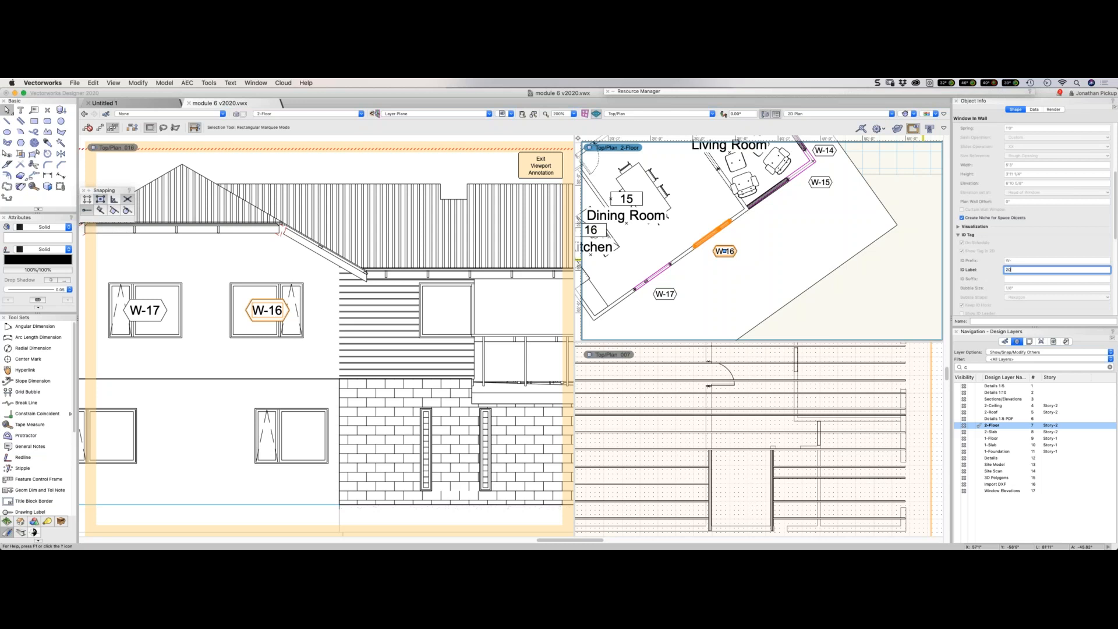
pyautogui.press('Return')
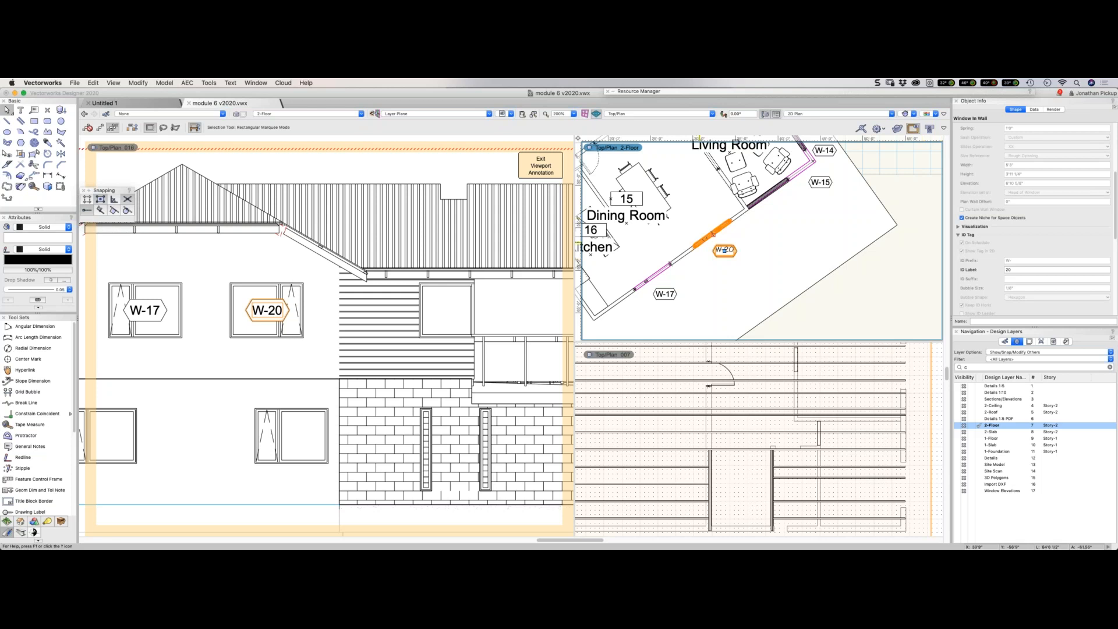
# Set the ID label of window W-17 in the 2-Floor plan to 21 and list the classes in the navigation palette.
pyautogui.click(664, 294)
pyautogui.click(1010, 269)
pyautogui.press('Return')
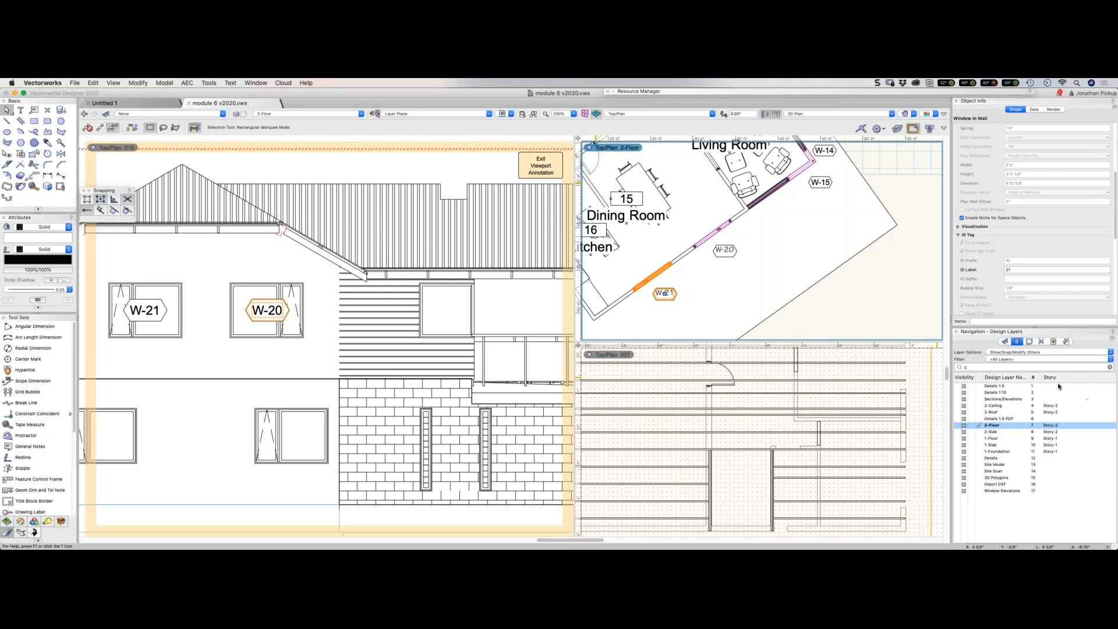
pyautogui.click(1004, 342)
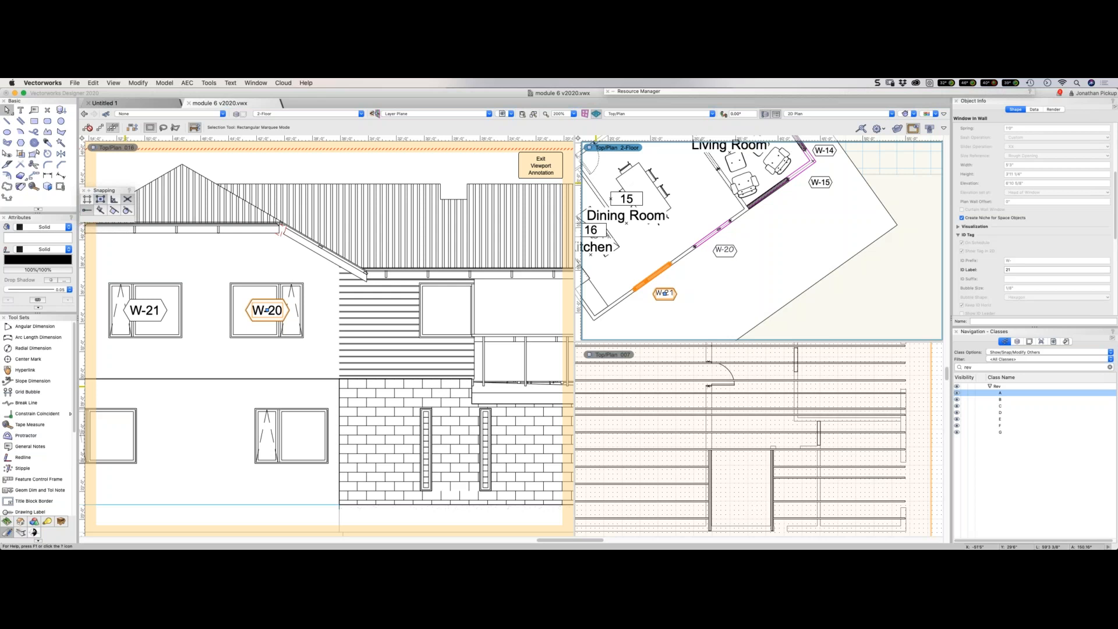
# Open the landscape file Module_6_v2020.vwx from the recently used files.
pyautogui.click(74, 83)
pyautogui.moveTo(93, 110)
pyautogui.click(225, 153)
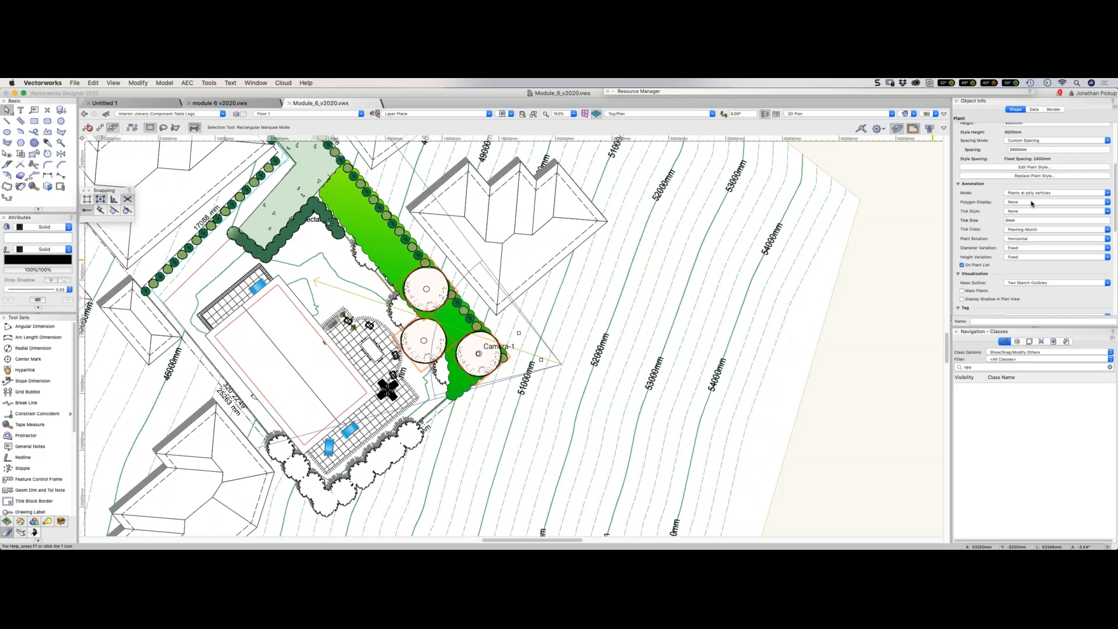
# Set the selected Pohutukawa plants' tag display to Right and reposition the tag so it runs horizontally beside the trees.
pyautogui.scroll(-3, 1032, 203)
pyautogui.click(1024, 271)
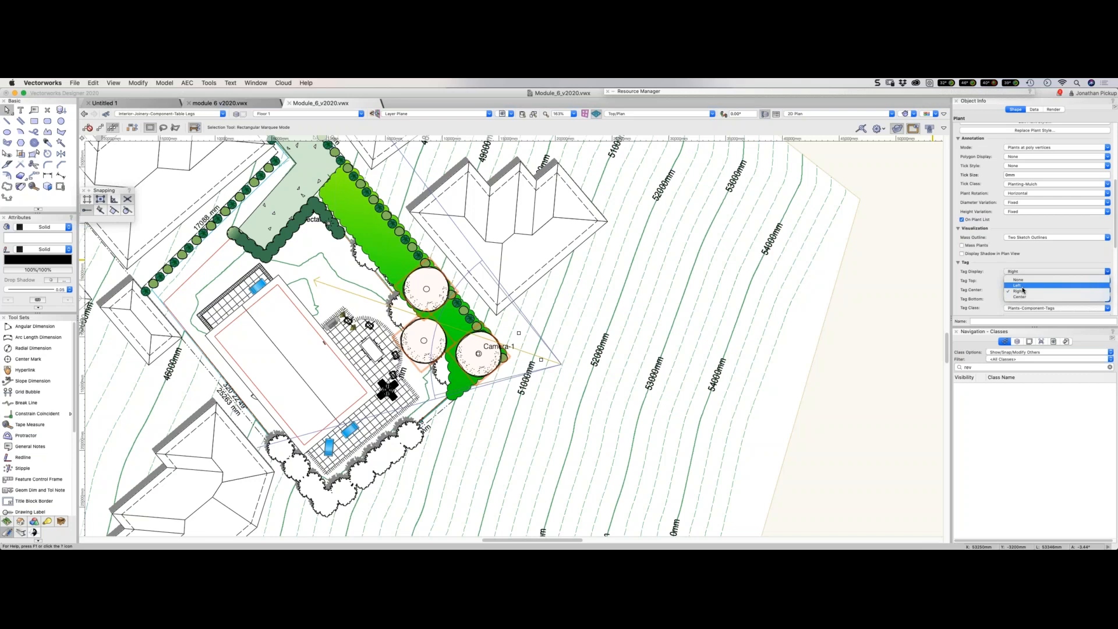
pyautogui.click(1023, 290)
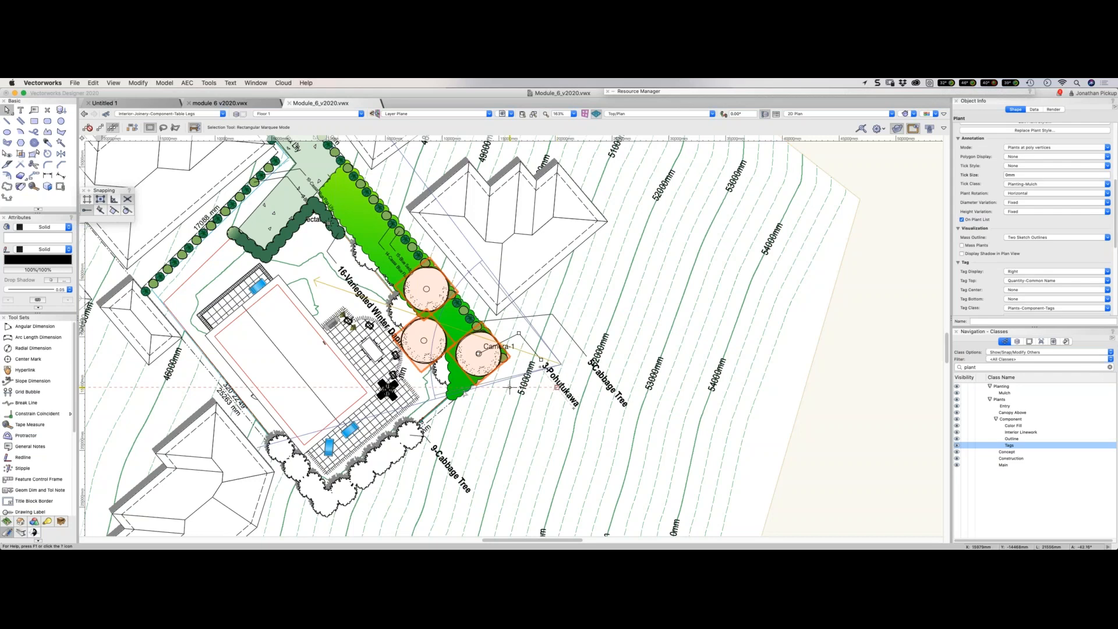
pyautogui.moveTo(518, 333); pyautogui.dragTo(557, 333)
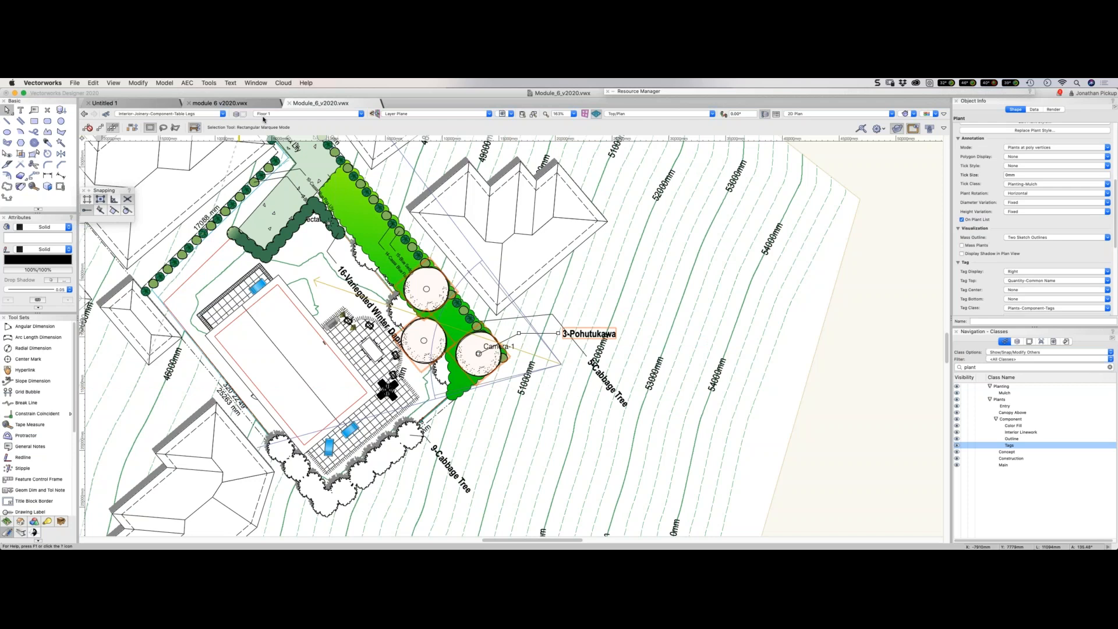
# Switch to sheet layer 001 [Overall Site Plan] and open the site plan viewport's annotations for editing.
pyautogui.click(265, 114)
pyautogui.click(280, 161)
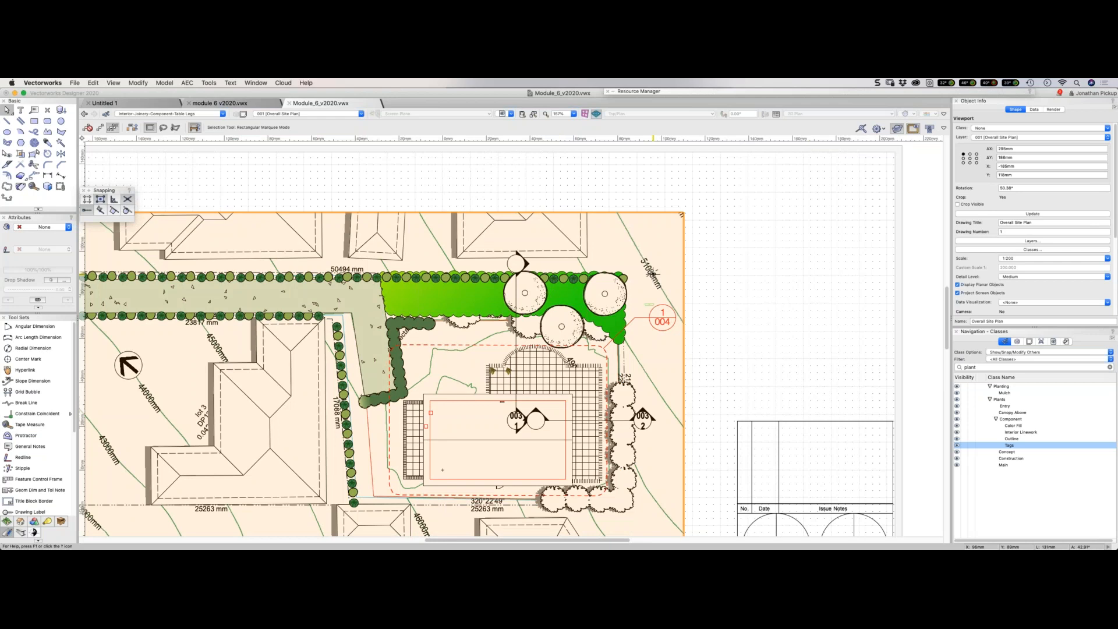
pyautogui.doubleClick(654, 273)
# Activate the Data Tag tool with the Plant Qty-ID Cir tag from Plant.vwx in the Vectorworks Libraries.
pyautogui.click(21, 186)
pyautogui.click(139, 127)
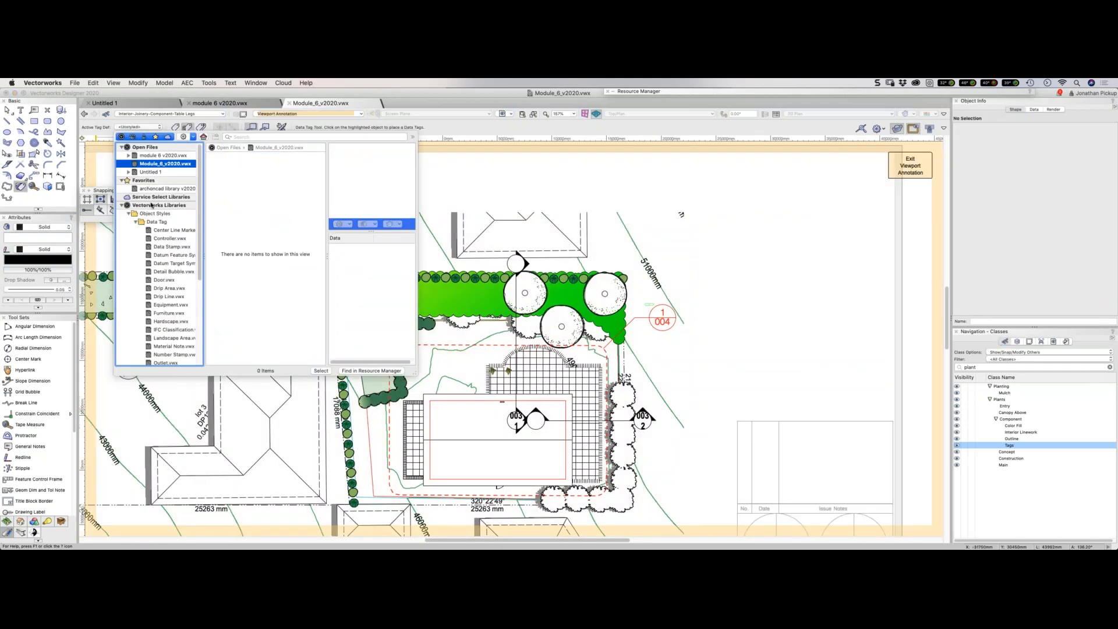
pyautogui.scroll(-5, 170, 319)
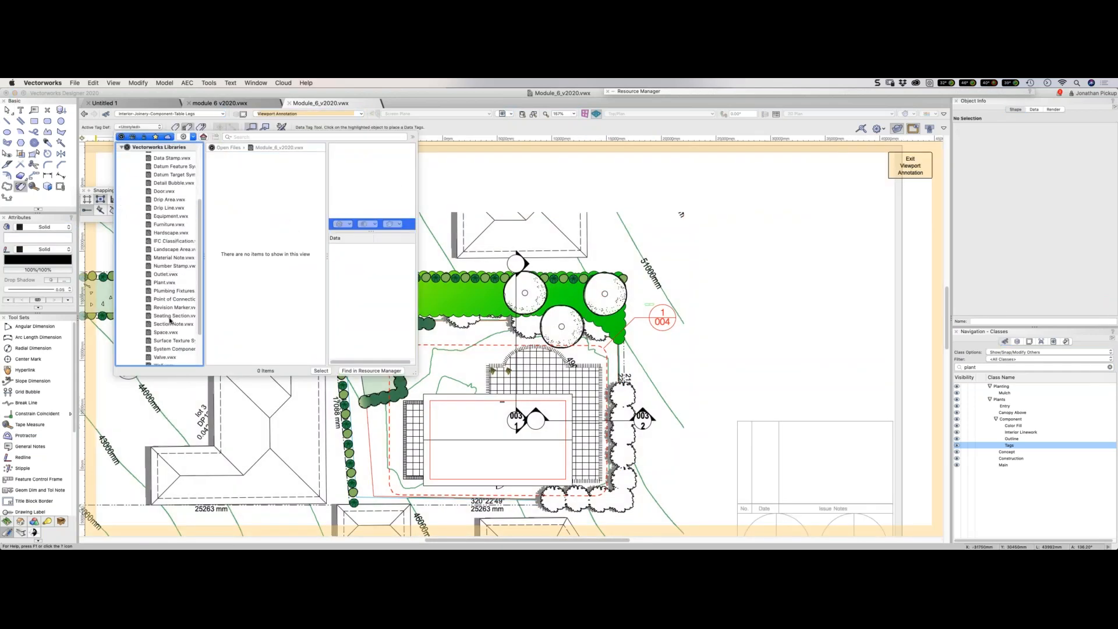
pyautogui.click(163, 282)
pyautogui.scroll(5, 185, 204)
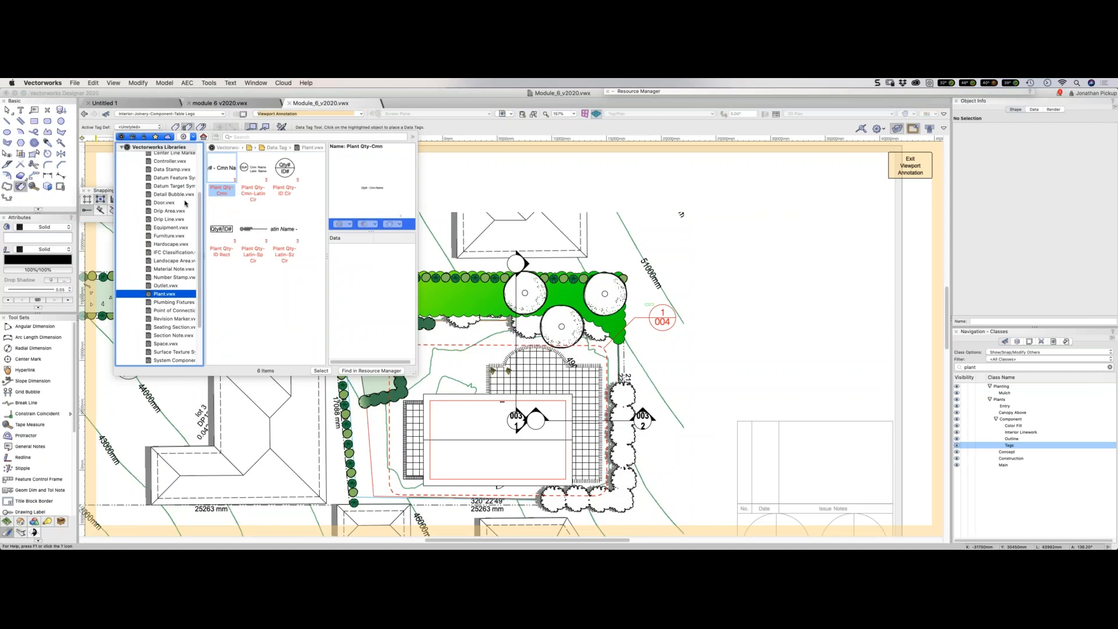
pyautogui.scroll(-5, 185, 204)
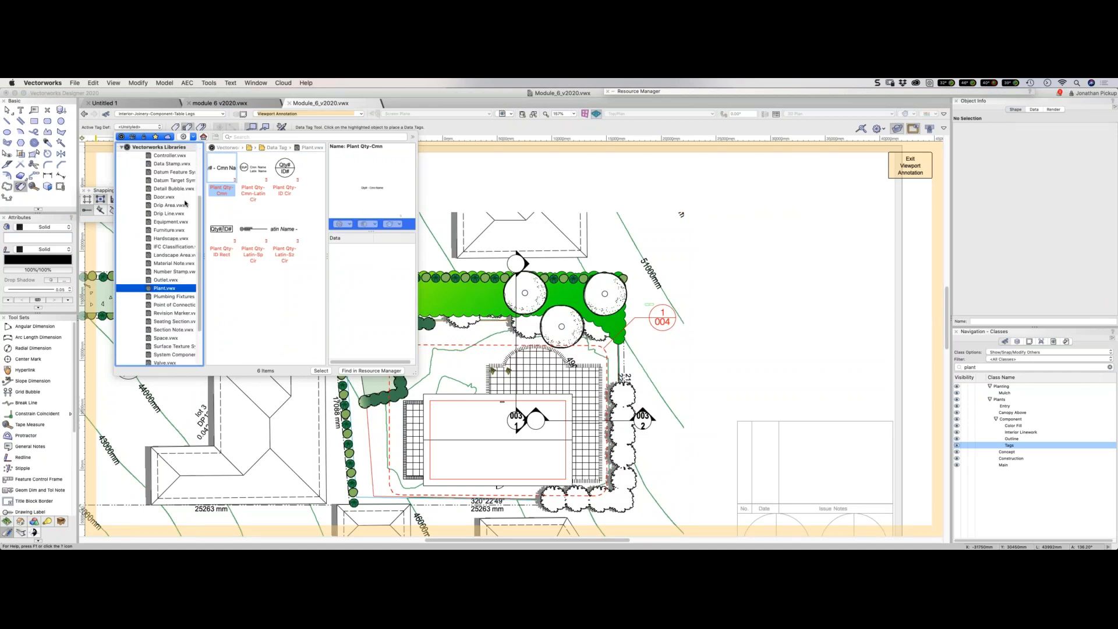
pyautogui.click(285, 170)
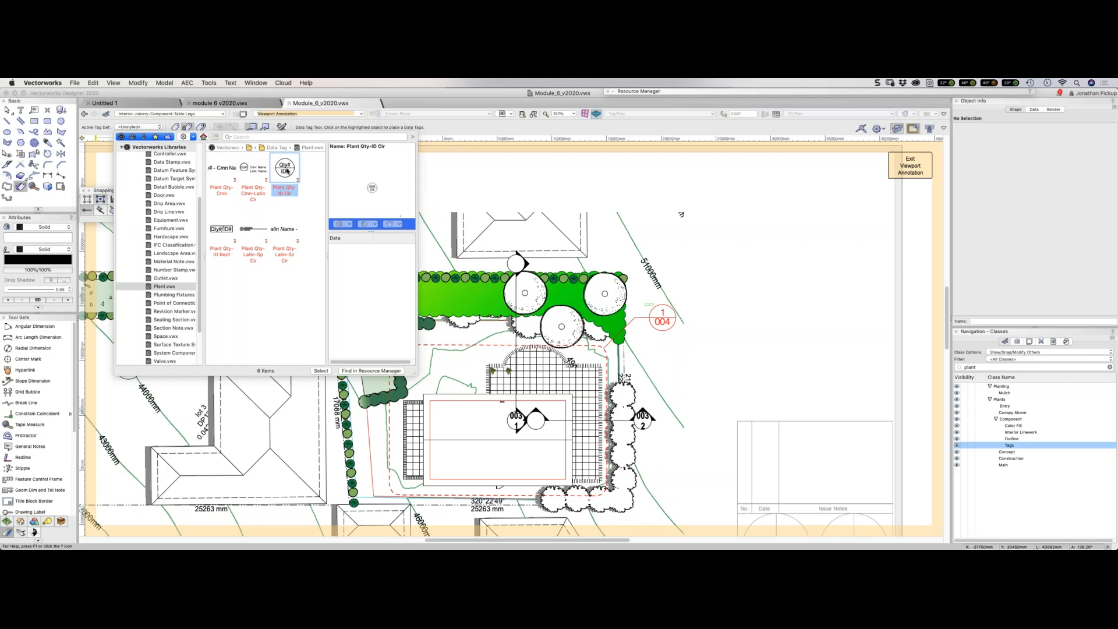
pyautogui.click(320, 372)
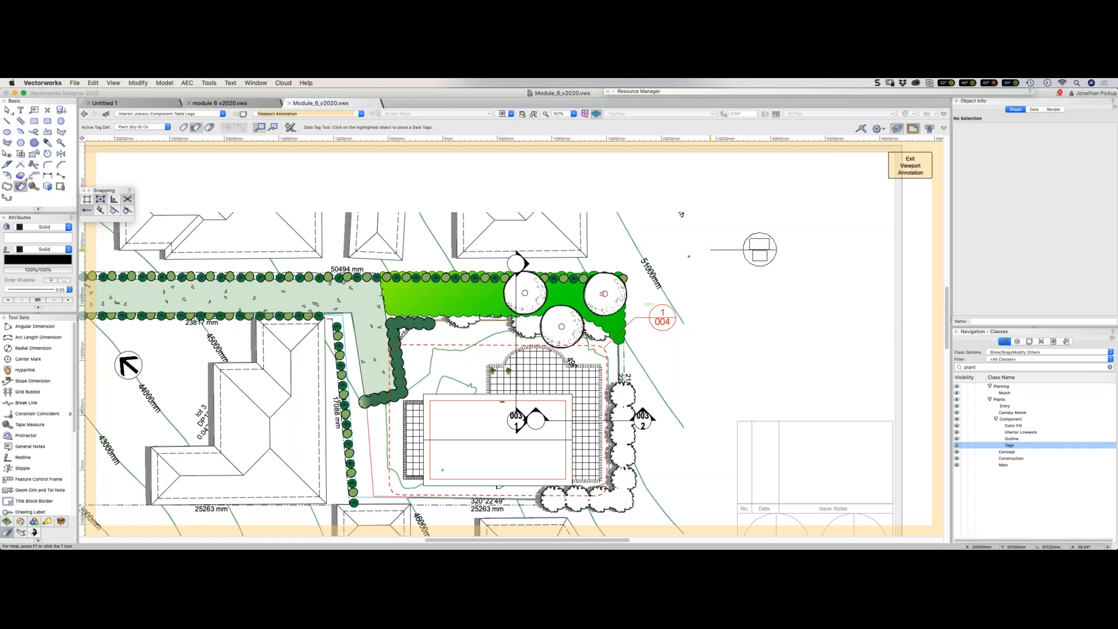
# Tag the large tree nearest the 004 marker, adjust the tag's leader to the tree's centre, and exit the annotations.
pyautogui.click(620, 288)
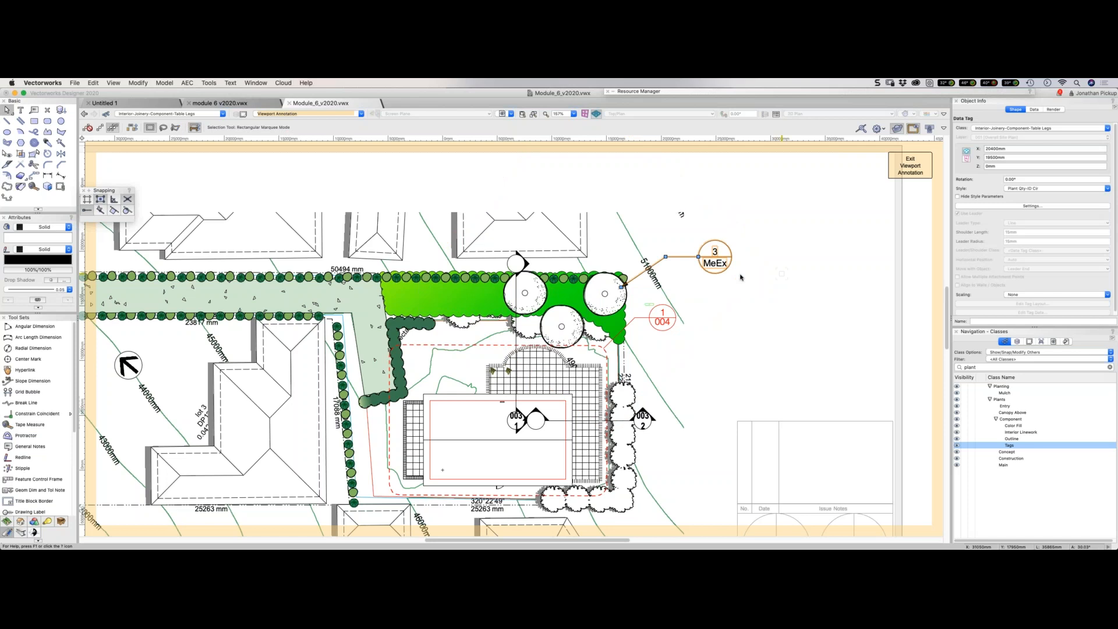
pyautogui.click(618, 236)
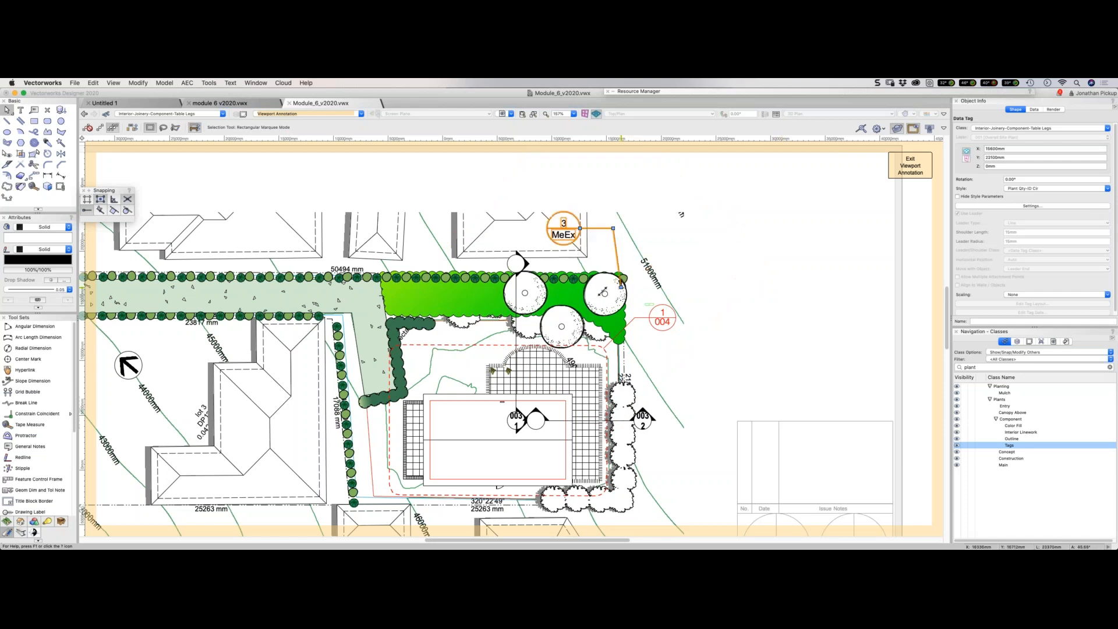
pyautogui.click(603, 292)
pyautogui.moveTo(613, 228); pyautogui.dragTo(662, 263)
pyautogui.click(896, 175)
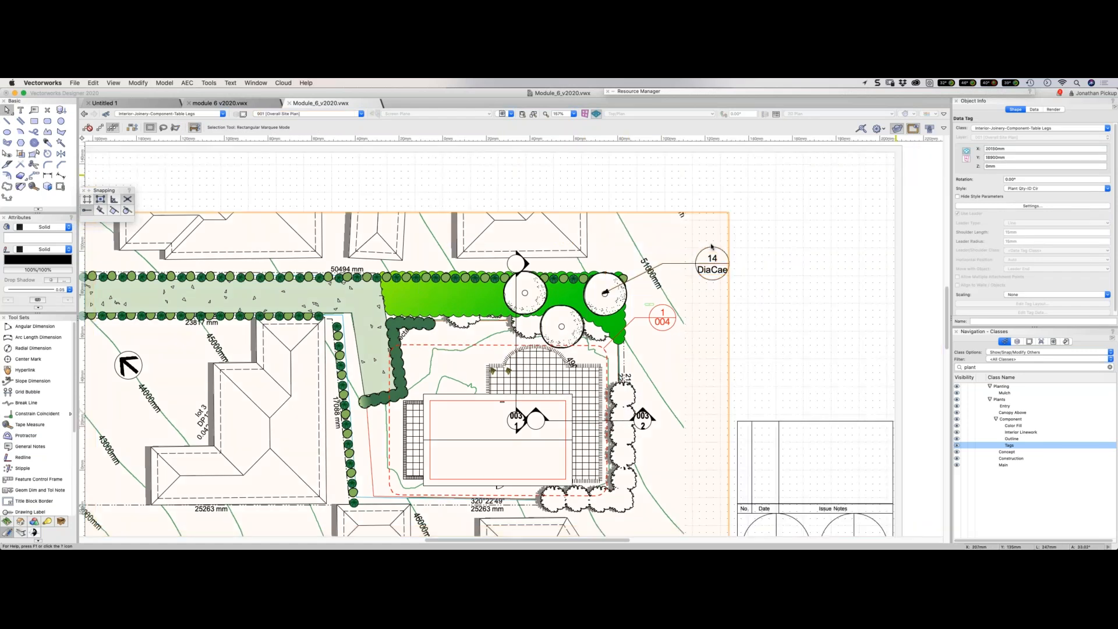
# Switch to the C01 [Concept Drawing] sheet layer and show its Overall Site Plan viewport.
pyautogui.click(669, 239)
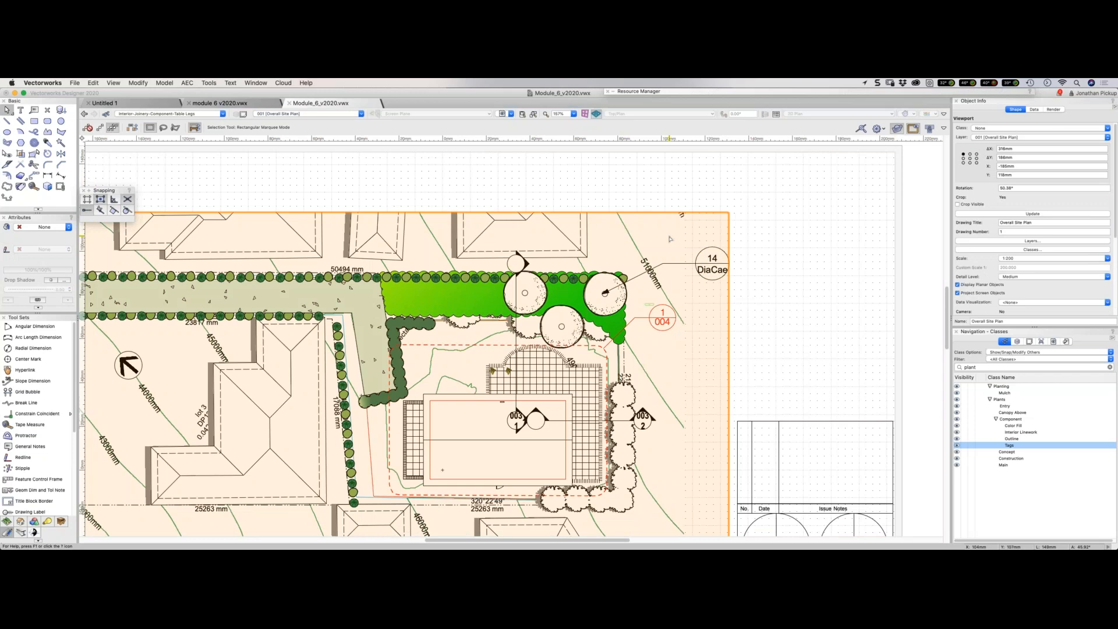
pyautogui.scroll(-2, 670, 238)
pyautogui.press('super+Down')
pyautogui.press('super+Down')
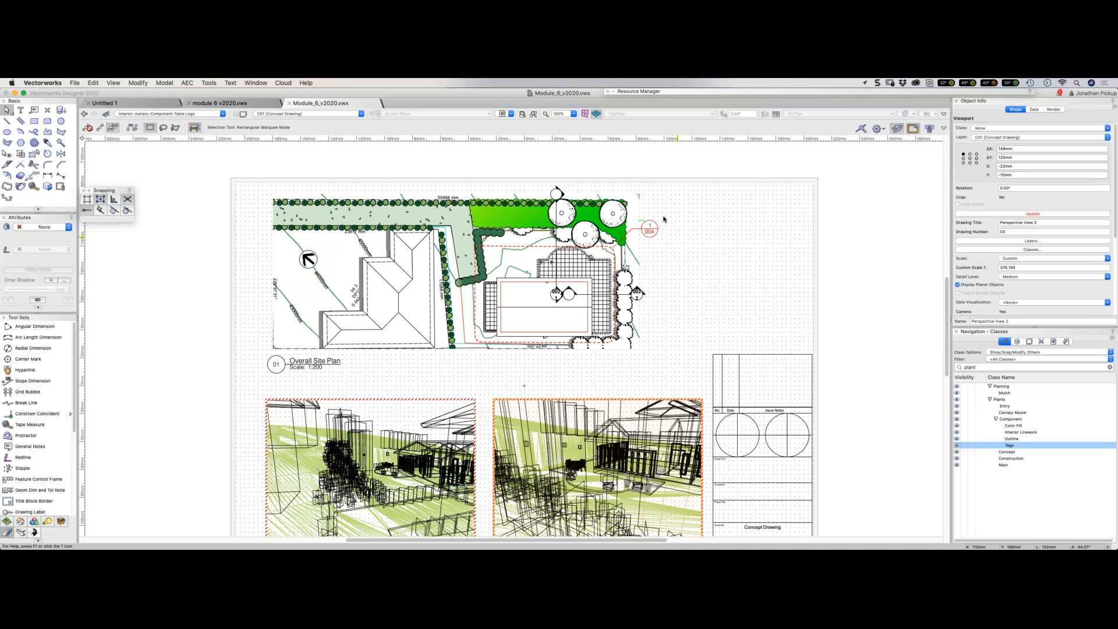
# Tag the large tree in the Concept Drawing's site plan annotations, allowing the class visibility change, and exit the annotations.
pyautogui.doubleClick(612, 214)
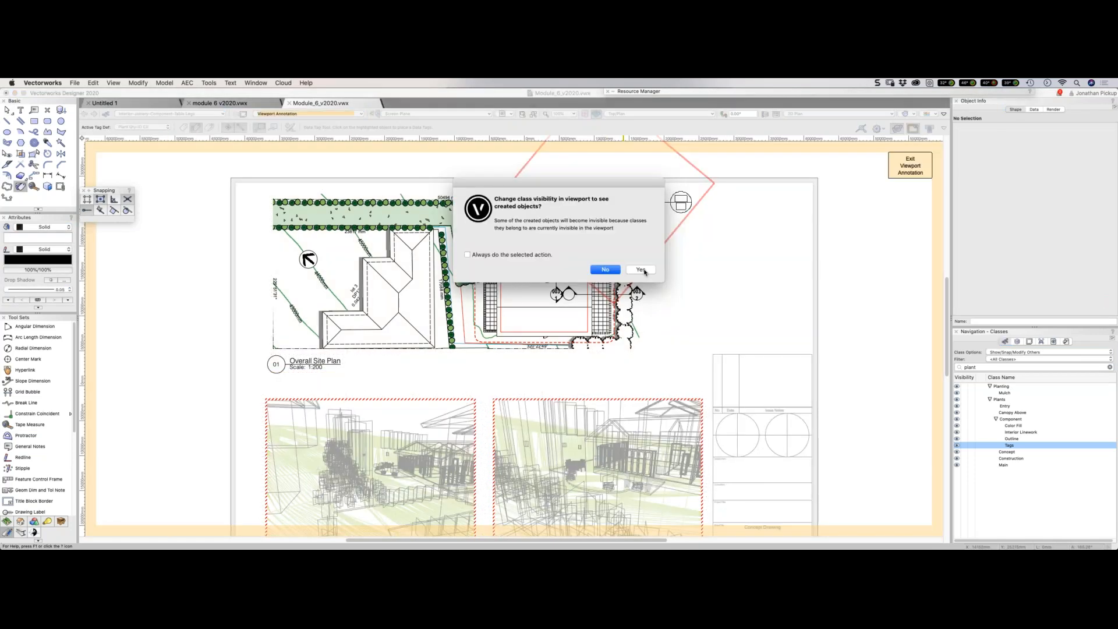
pyautogui.click(641, 270)
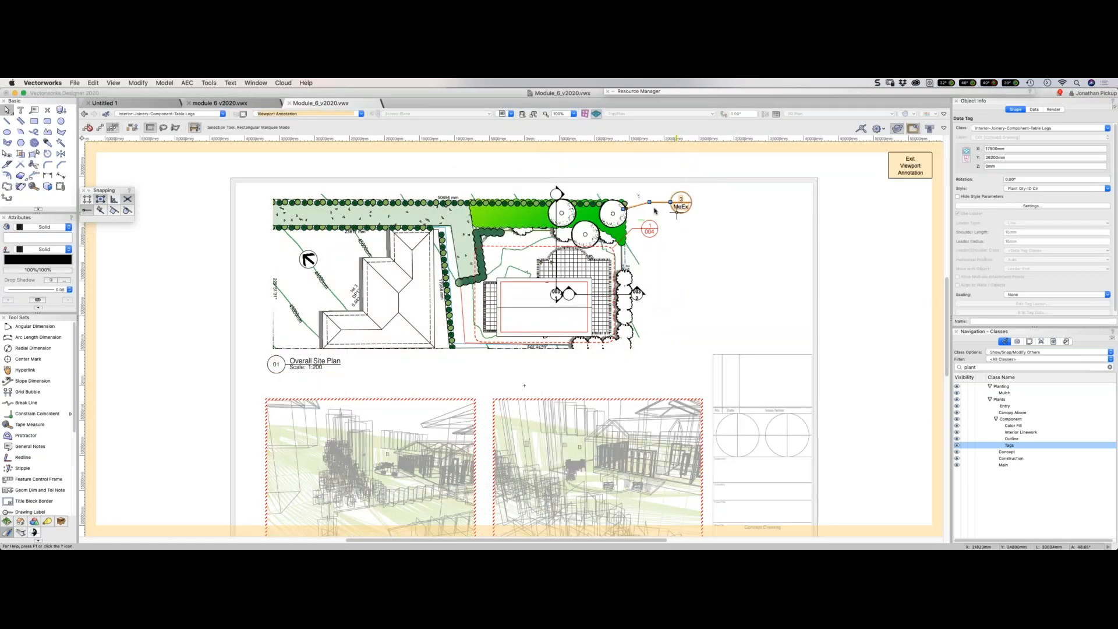
pyautogui.click(907, 167)
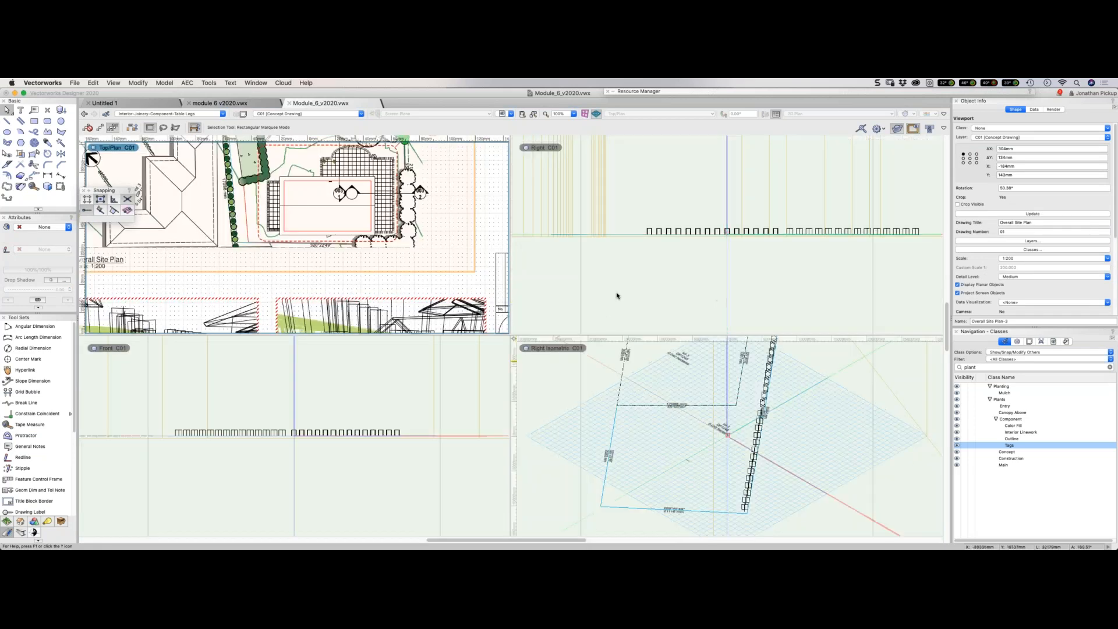
# Show the design layers in a Top/Plan view pane beside the sheet, framed on the Pohutukawa trees.
pyautogui.click(777, 261)
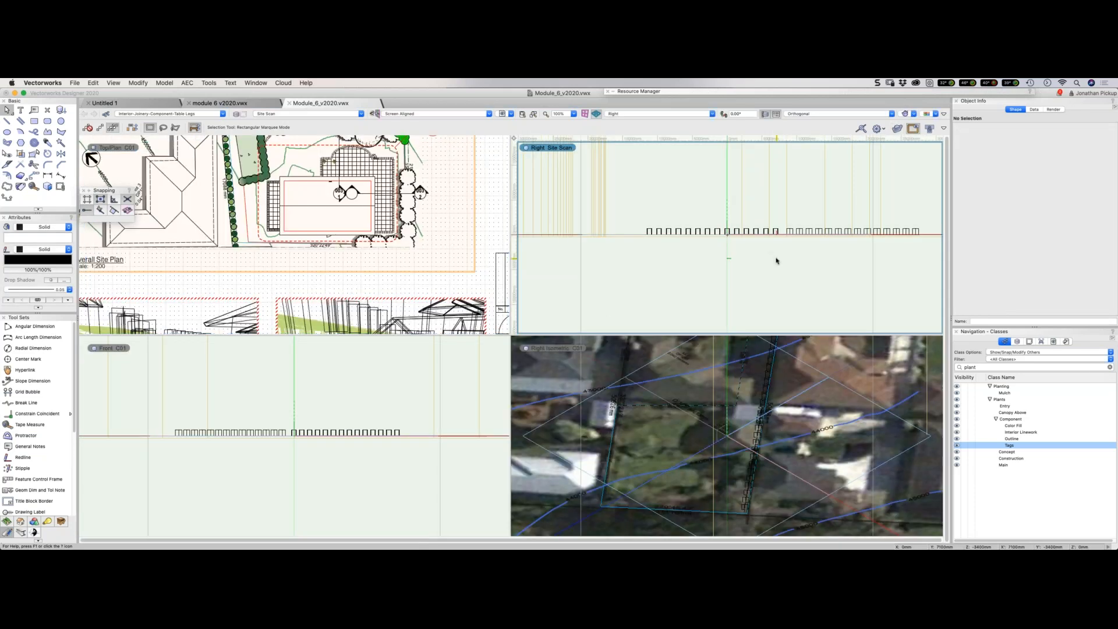
pyautogui.press('F5')
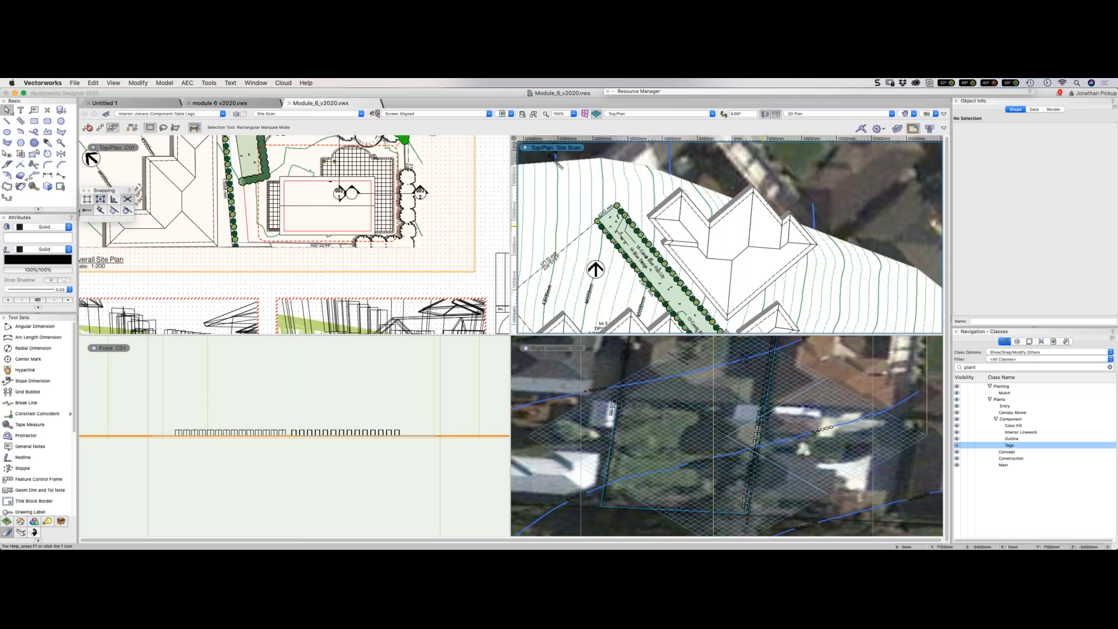
pyautogui.scroll(-2, 763, 226)
pyautogui.moveTo(800, 263); pyautogui.dragTo(658, 172, button='middle')
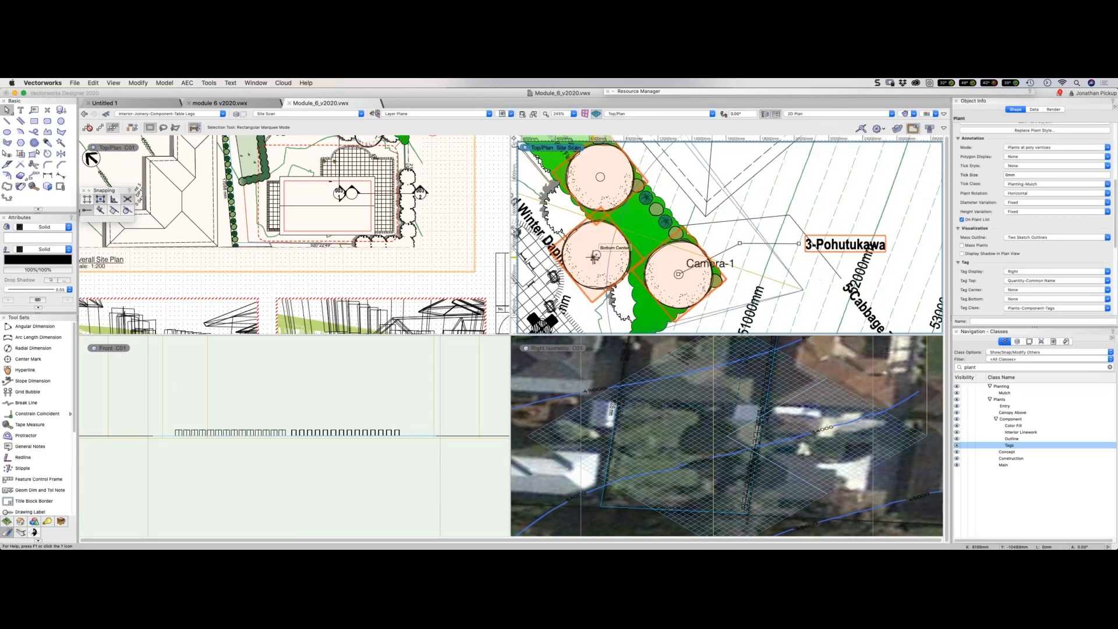
# Edit the Pohutukawa plant object in the Top/Plan pane to add a fourth tree among the existing three.
pyautogui.doubleClick(597, 257)
pyautogui.click(578, 270)
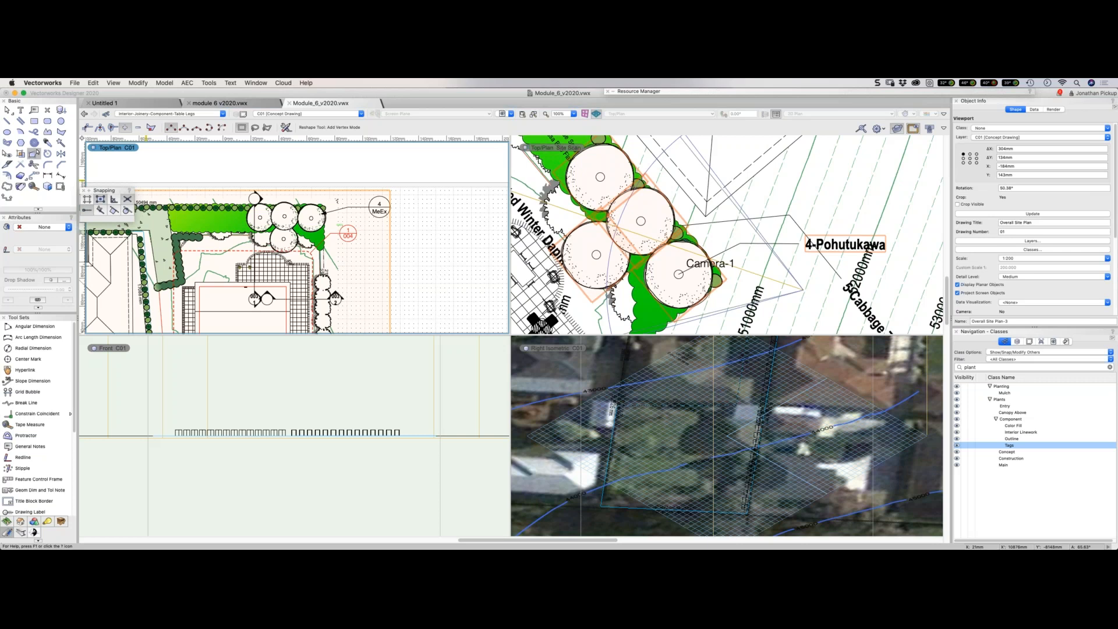
# Switch to the module 6 v2020.vwx file, open the cover sheet's Drawing List worksheet and open its database row's report for editing.
pyautogui.click(220, 103)
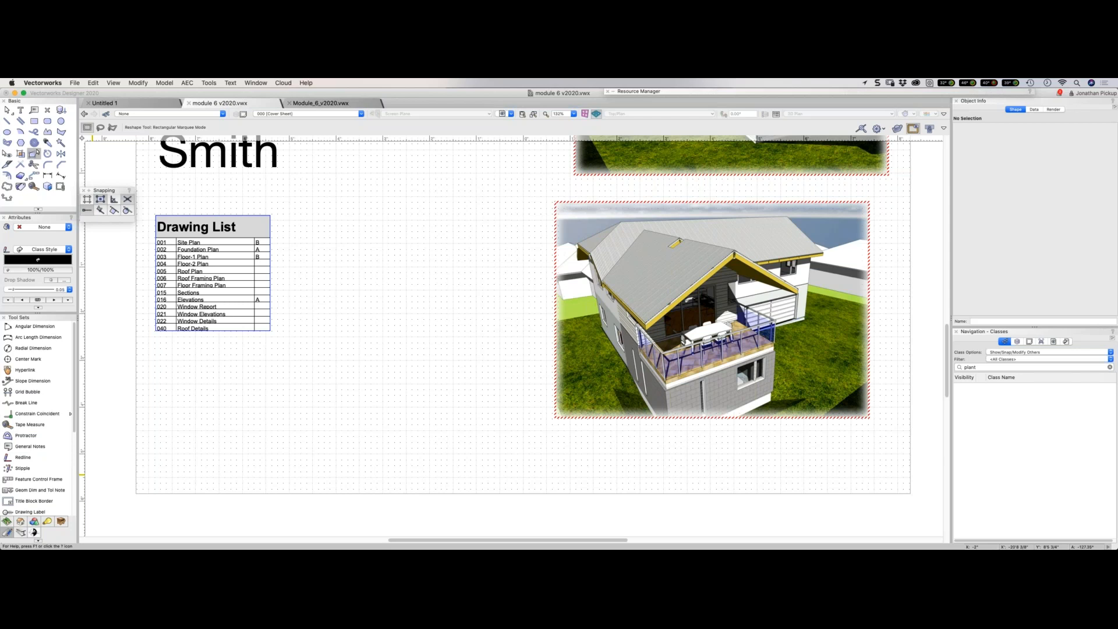
pyautogui.press('super+Tab')
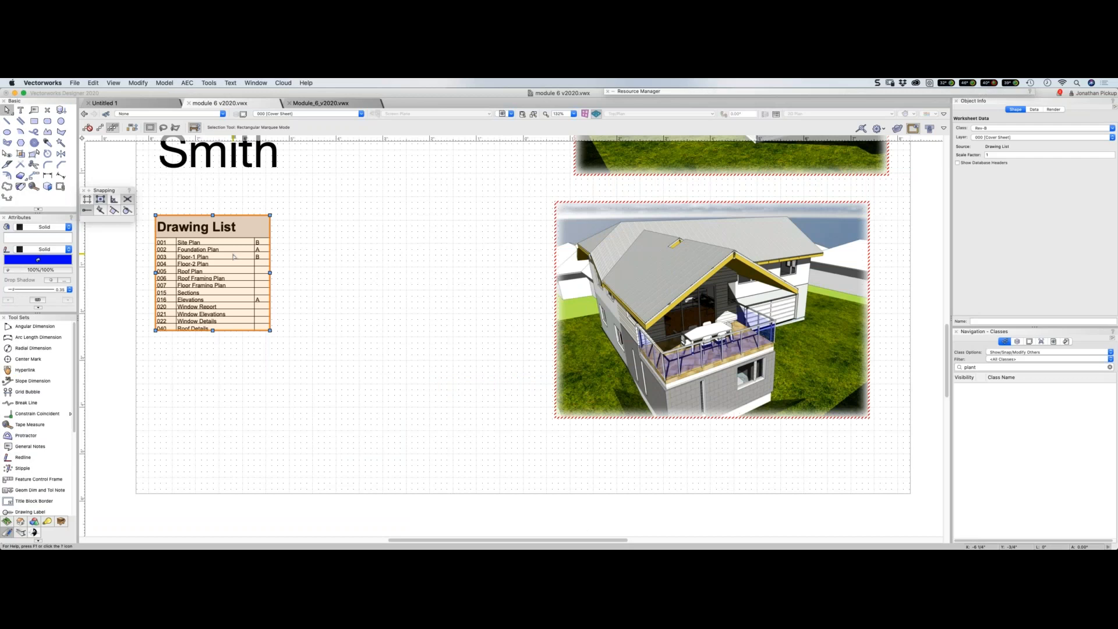
pyautogui.doubleClick(233, 256)
pyautogui.rightClick(208, 227)
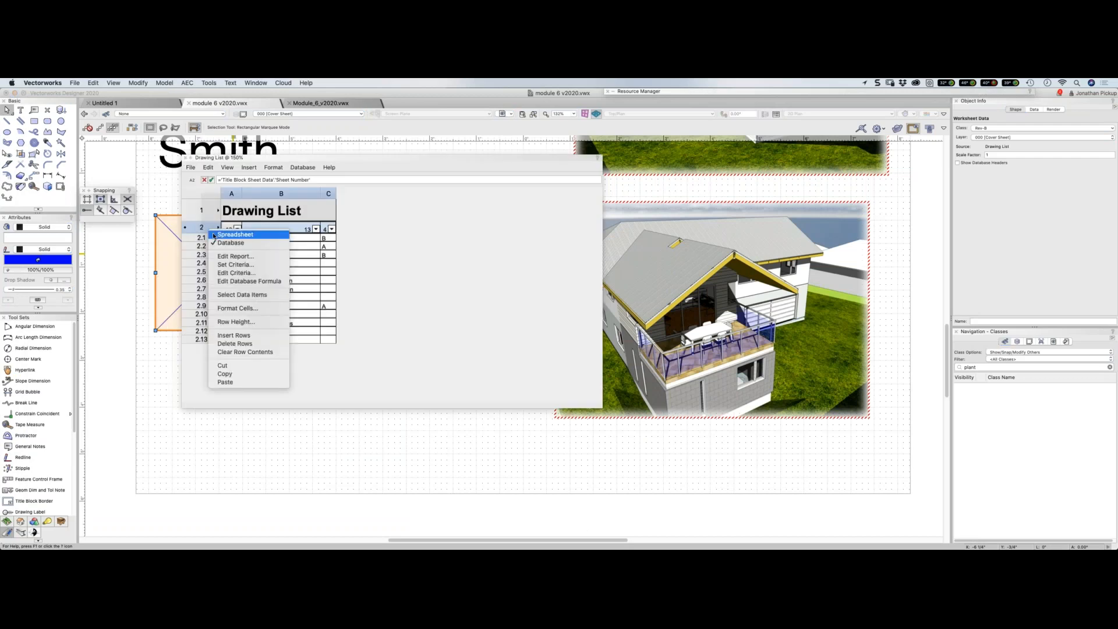
pyautogui.click(263, 256)
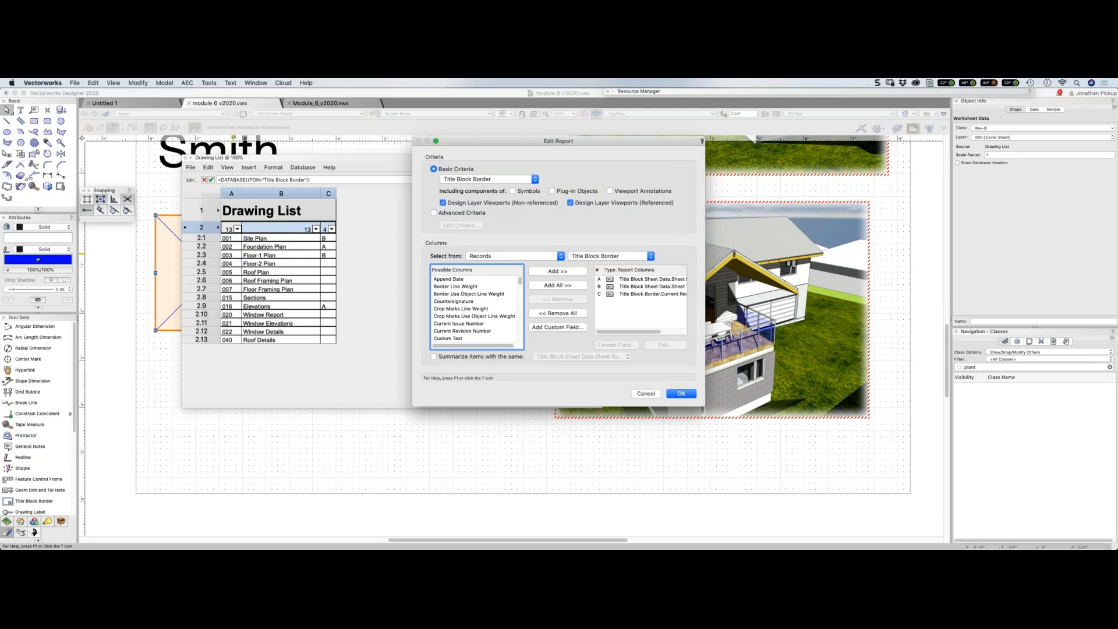
# Enlarge the report settings, examine the Drawing List's report columns and the available Title Block Border fields, and close the settings.
pyautogui.moveTo(704, 406); pyautogui.dragTo(789, 459)
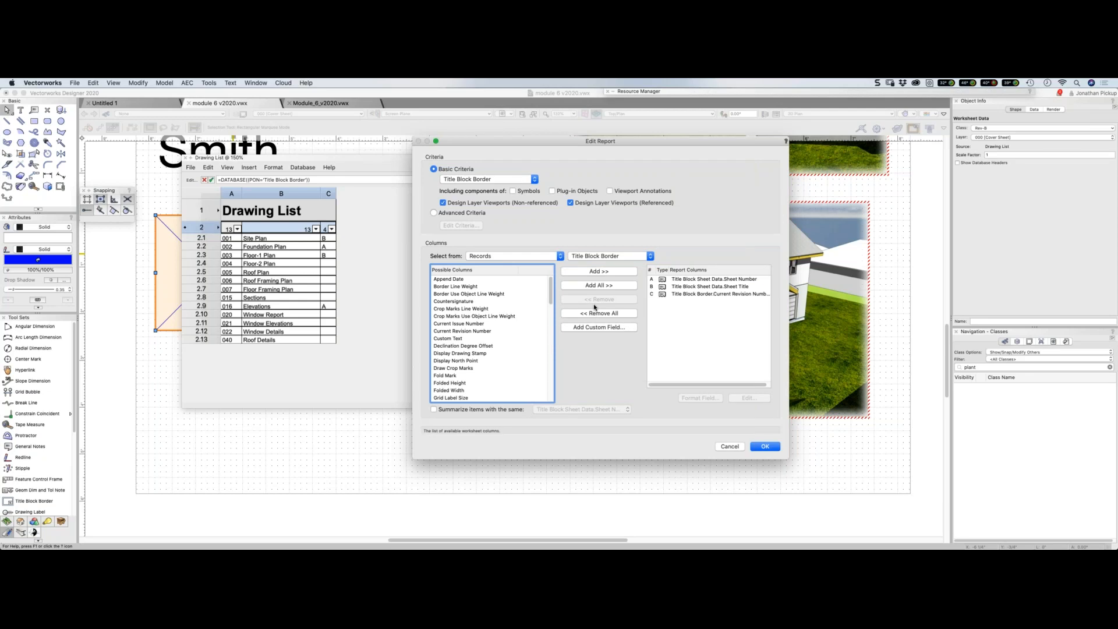
pyautogui.click(696, 280)
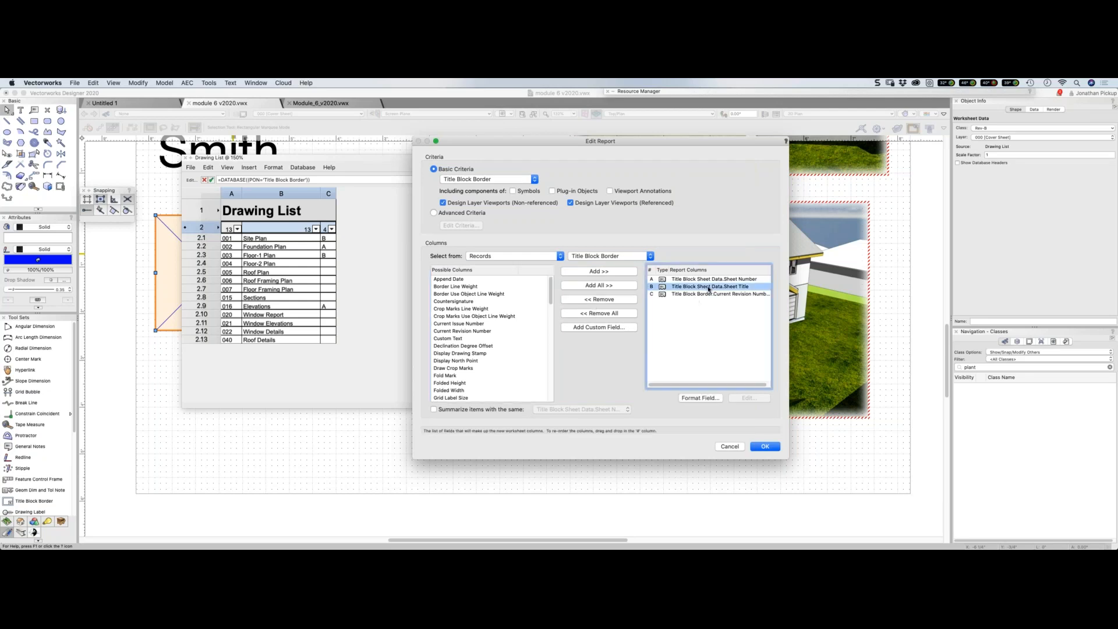
pyautogui.scroll(-5, 446, 320)
pyautogui.scroll(-5, 446, 320)
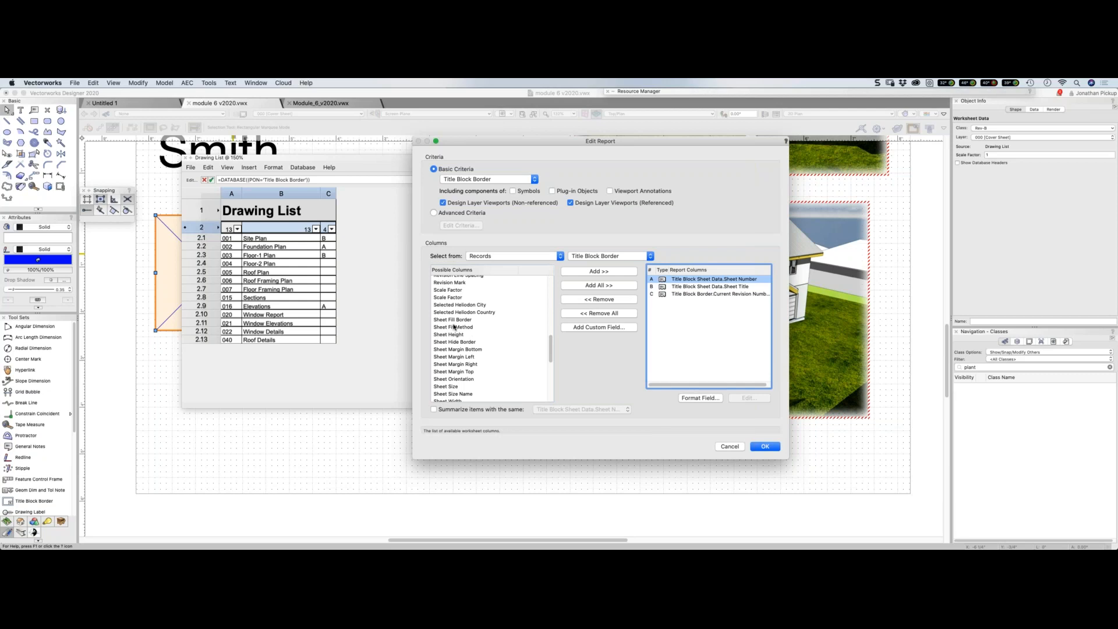
pyautogui.scroll(-3, 451, 301)
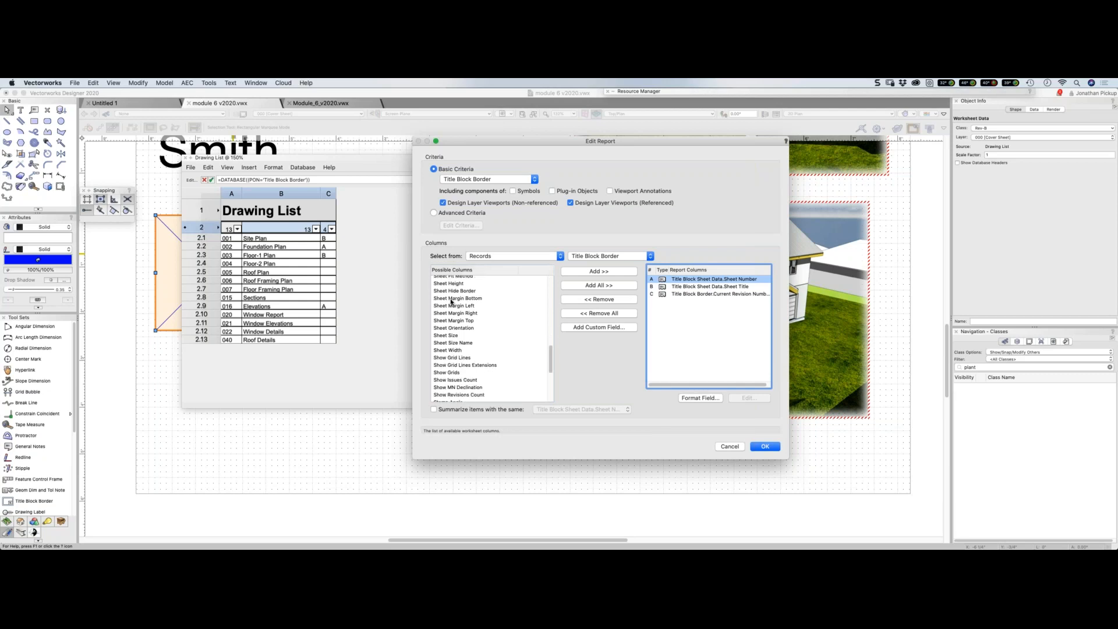
pyautogui.scroll(-2, 452, 301)
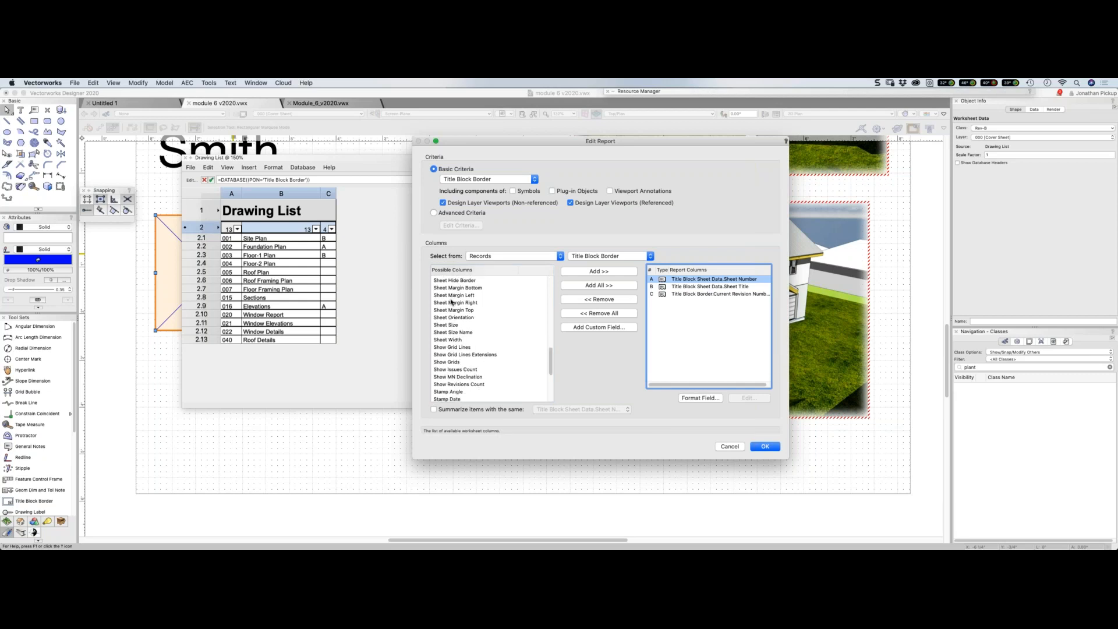
pyautogui.scroll(-4, 452, 301)
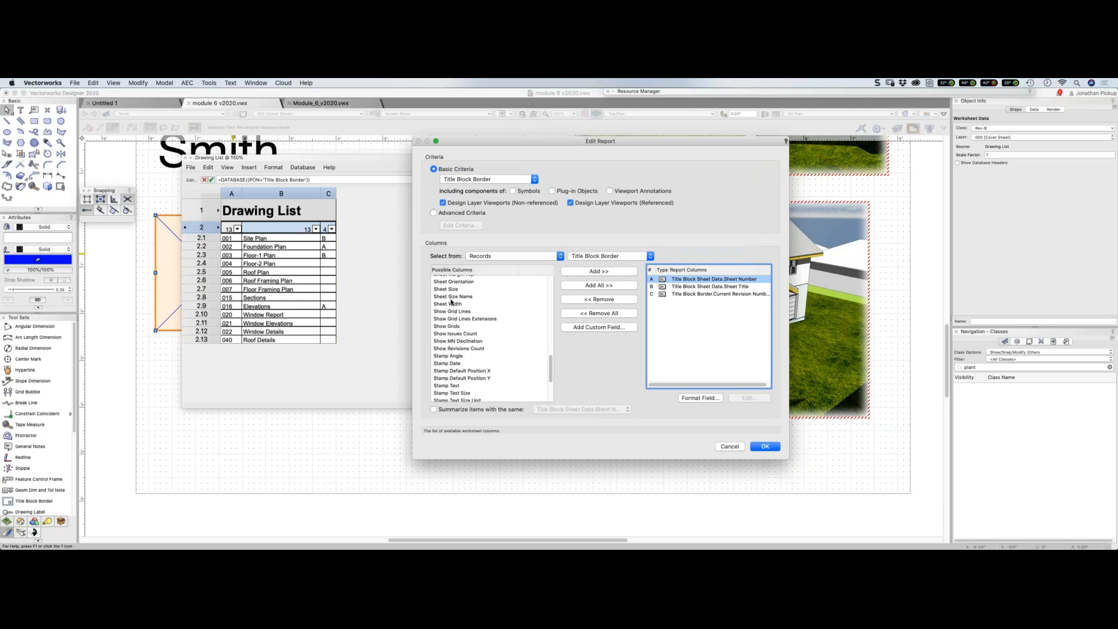
pyautogui.scroll(-1, 451, 301)
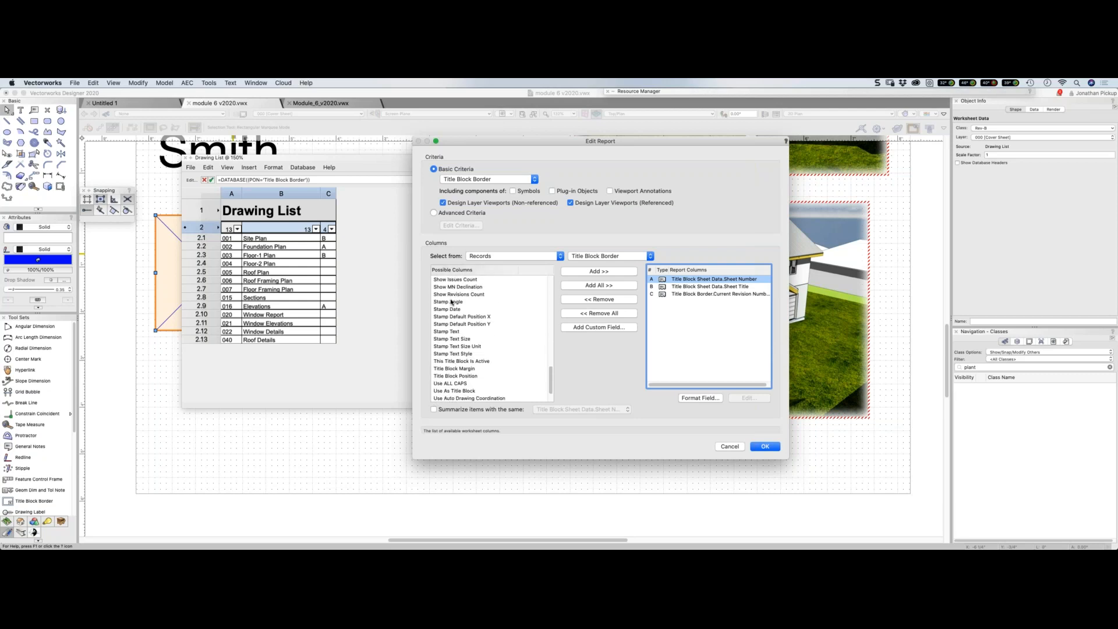
pyautogui.moveTo(552, 385); pyautogui.dragTo(549, 341)
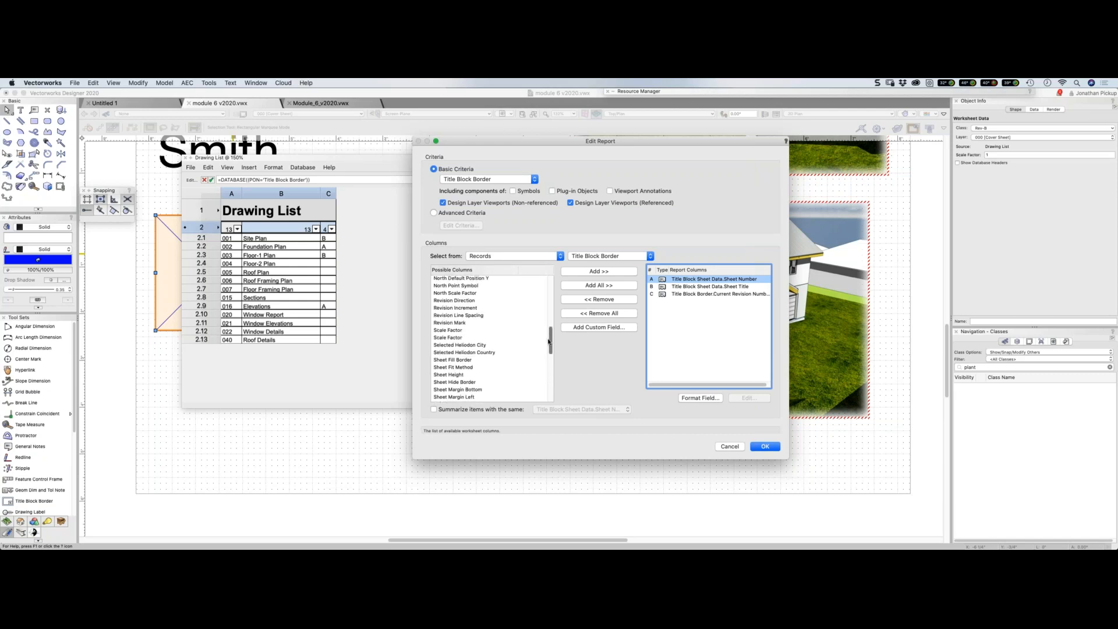
pyautogui.moveTo(549, 342); pyautogui.dragTo(546, 274)
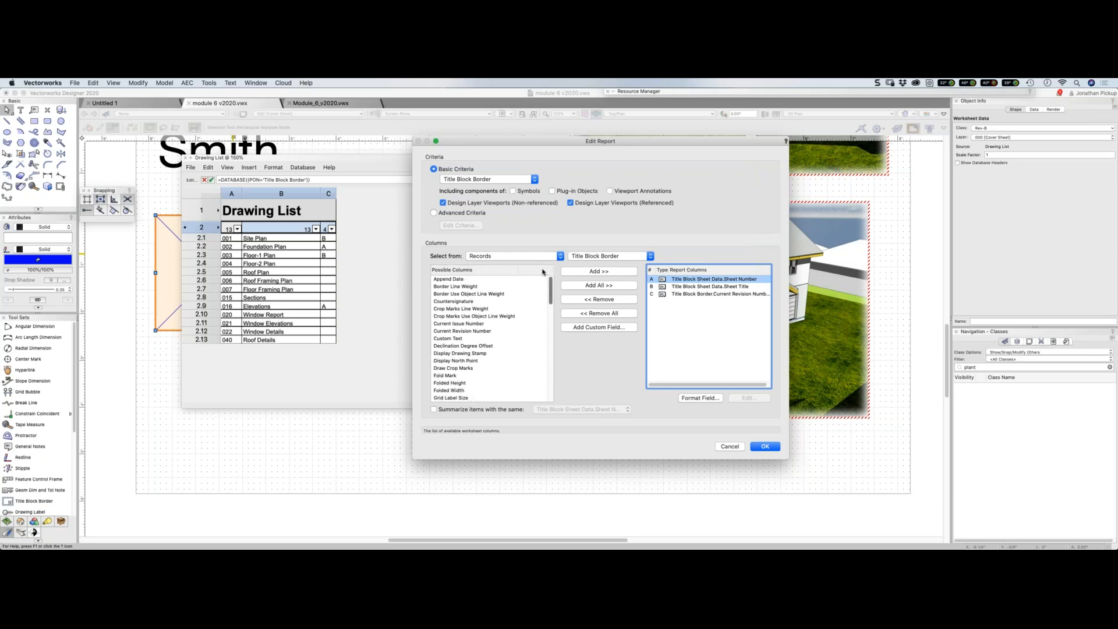
pyautogui.click(764, 446)
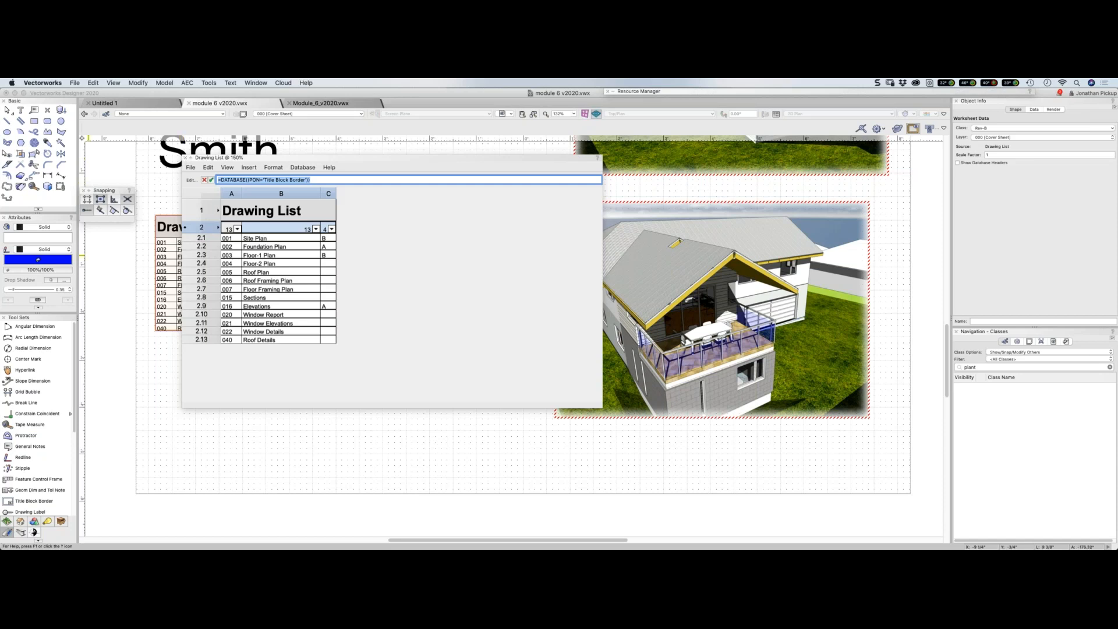
# Move the Drawing List worksheet window away from the drawing list placed on the cover sheet.
pyautogui.click(24, 228)
pyautogui.click(123, 198)
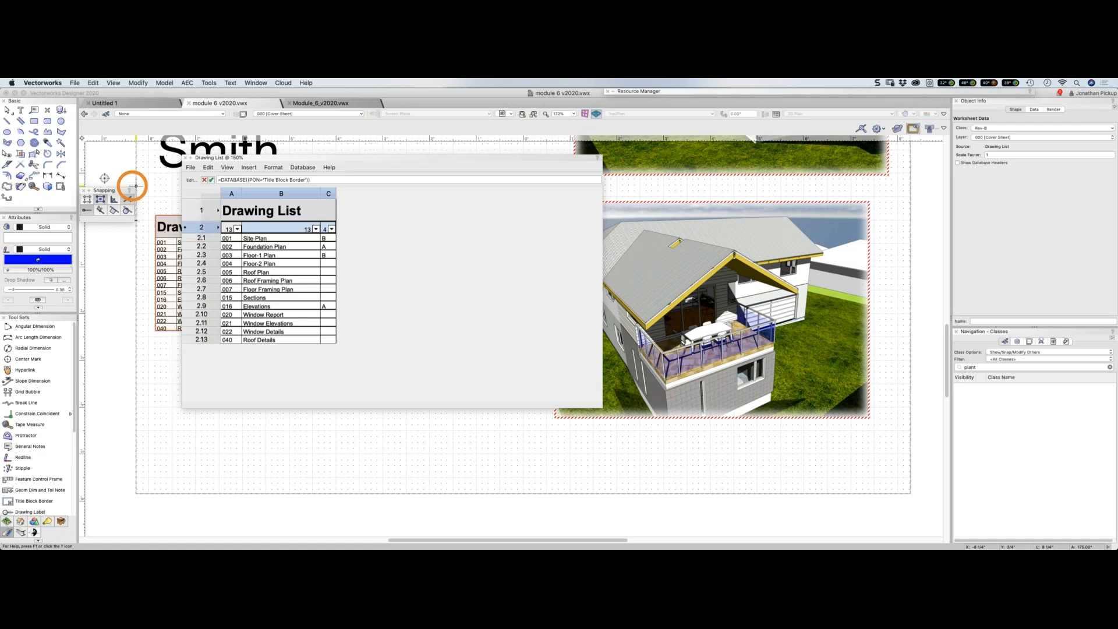
pyautogui.moveTo(186, 157); pyautogui.dragTo(225, 244)
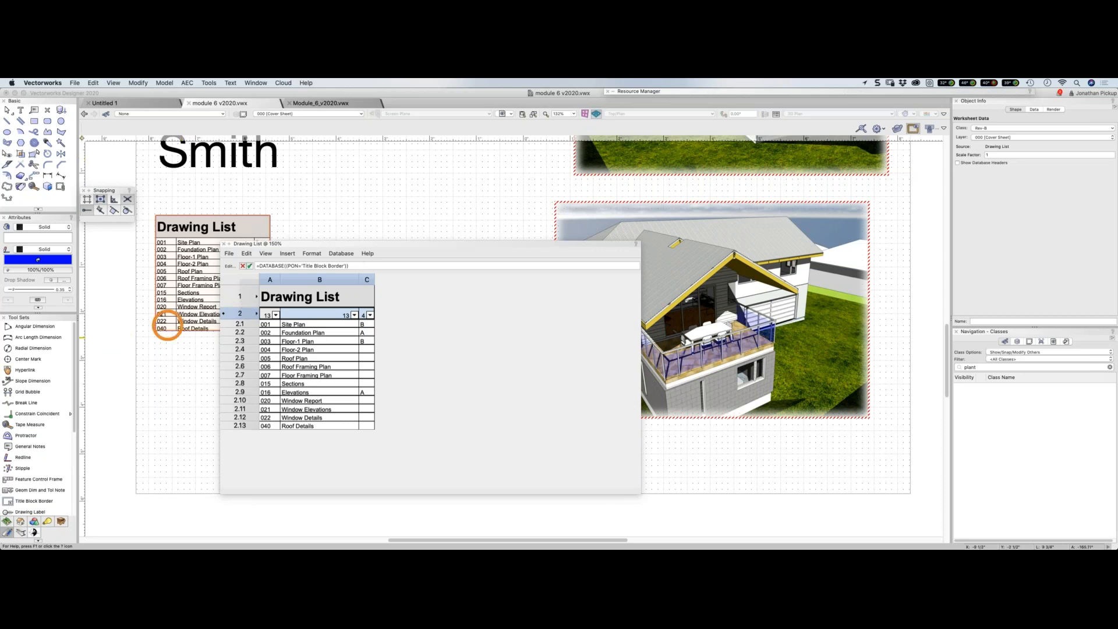
pyautogui.moveTo(415, 245); pyautogui.dragTo(298, 265)
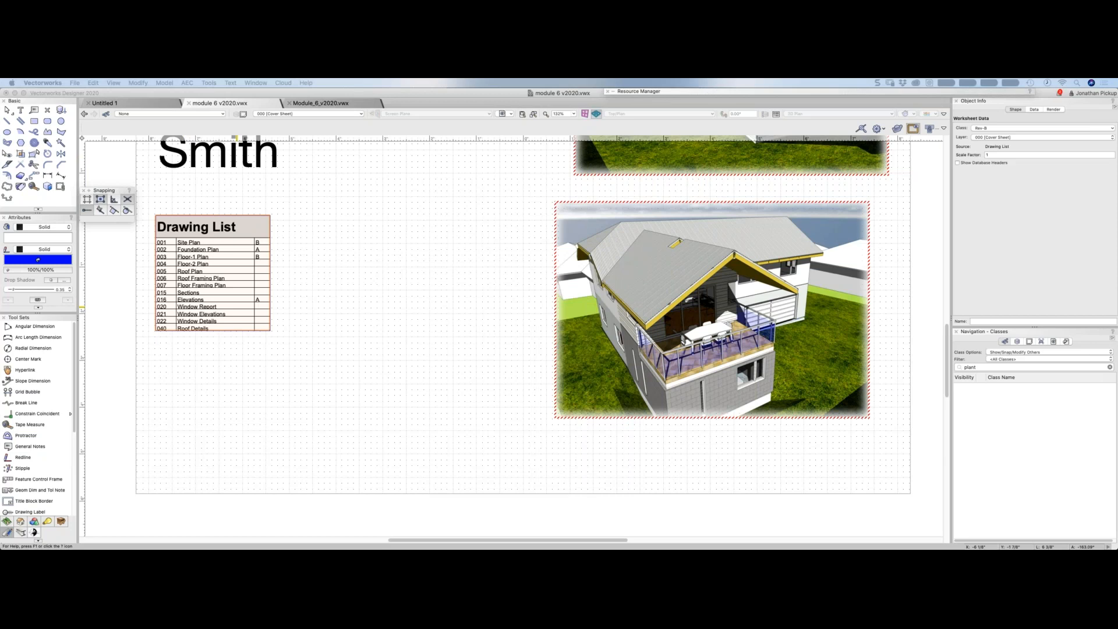
# Place a second copy of the Drawing List worksheet above the existing one on the cover sheet, delete it, and close the worksheet window.
pyautogui.moveTo(0, 336)
pyautogui.mouseDown()
pyautogui.moveTo(92, 304)
pyautogui.moveTo(341, 183)
pyautogui.moveTo(334, 165)
pyautogui.mouseUp()
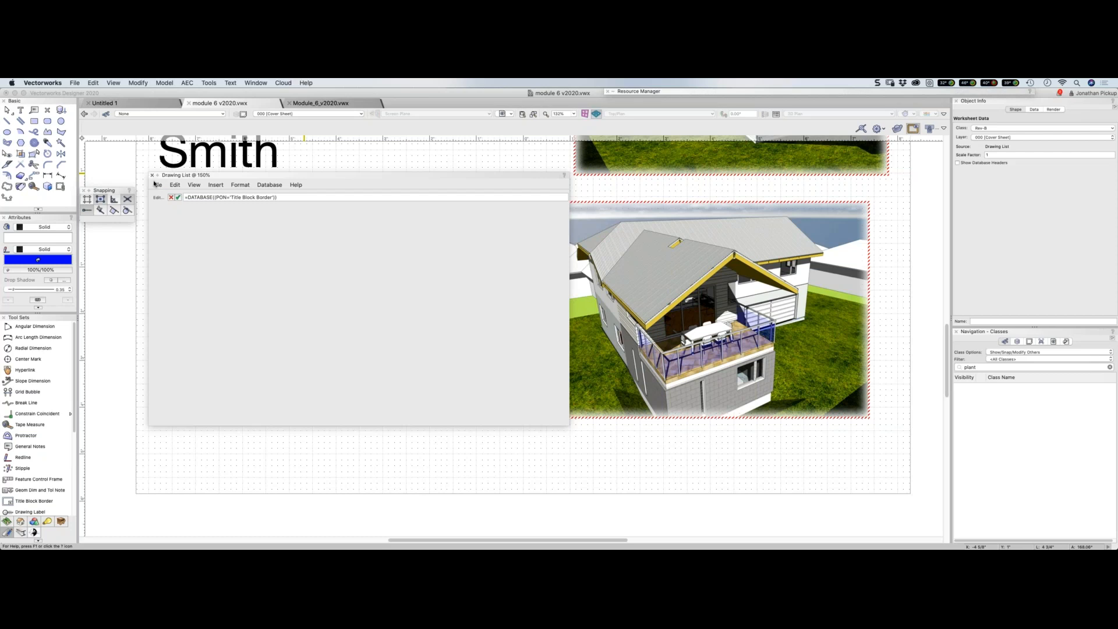
pyautogui.click(155, 152)
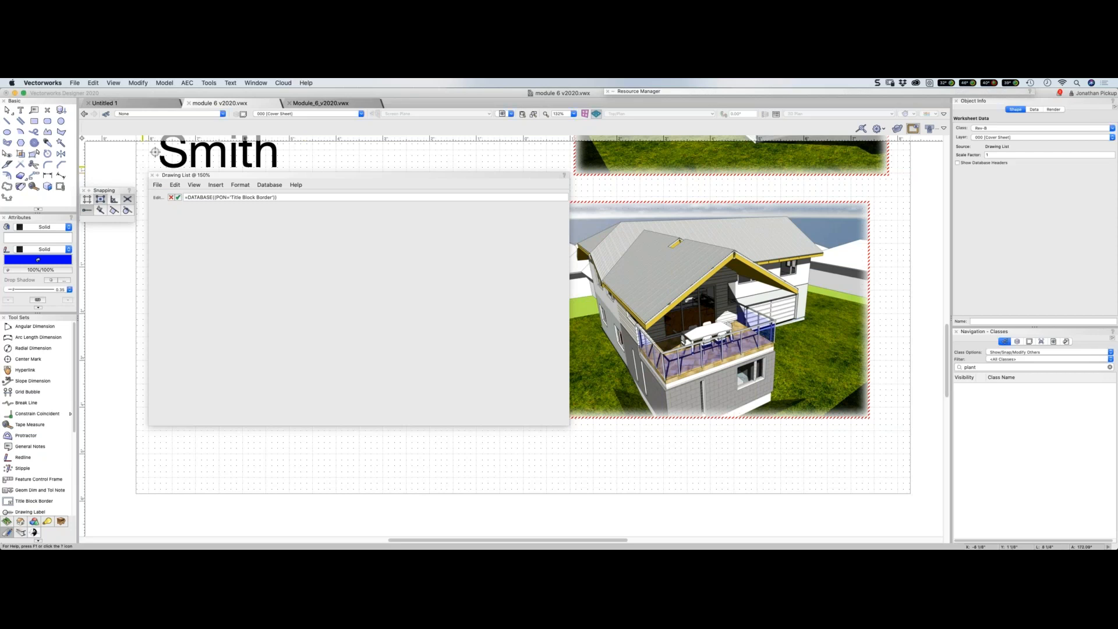
pyautogui.click(155, 152)
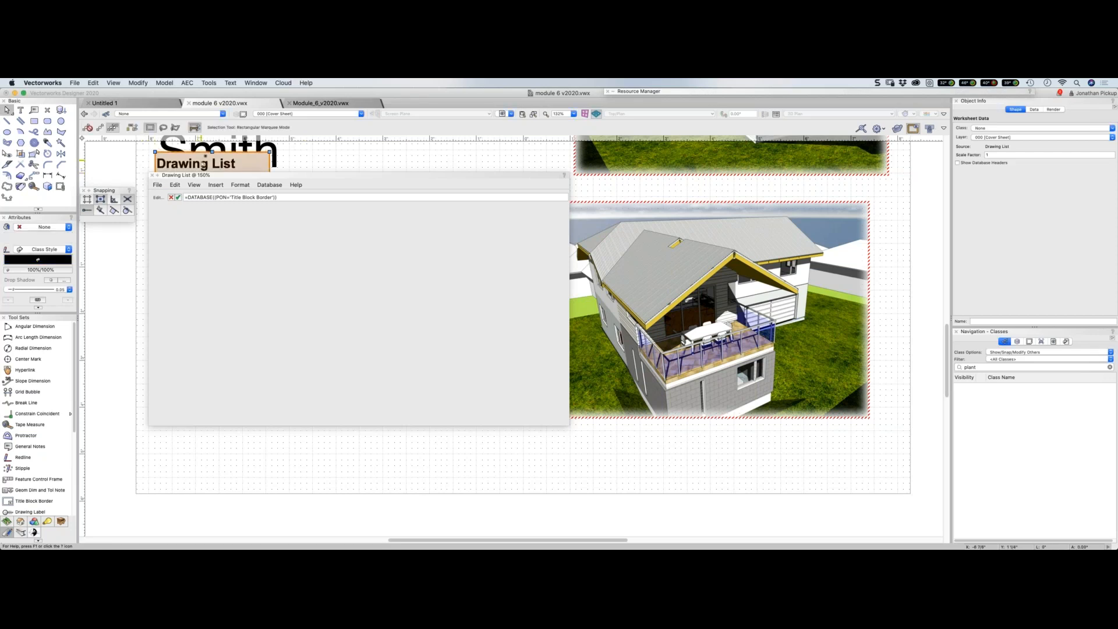
pyautogui.press('Delete')
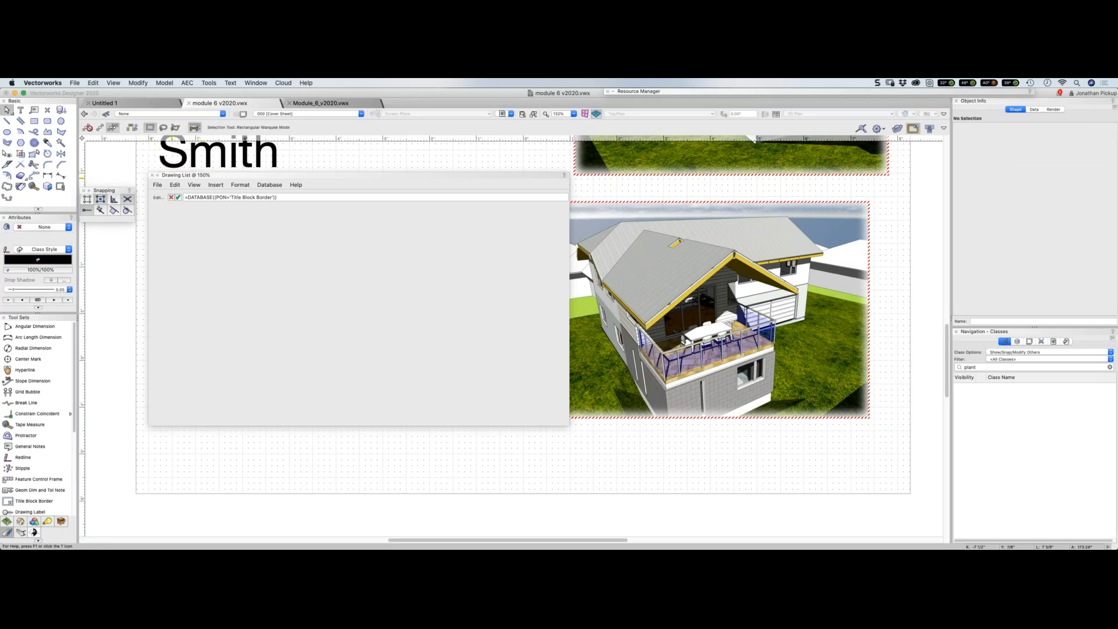
pyautogui.click(152, 175)
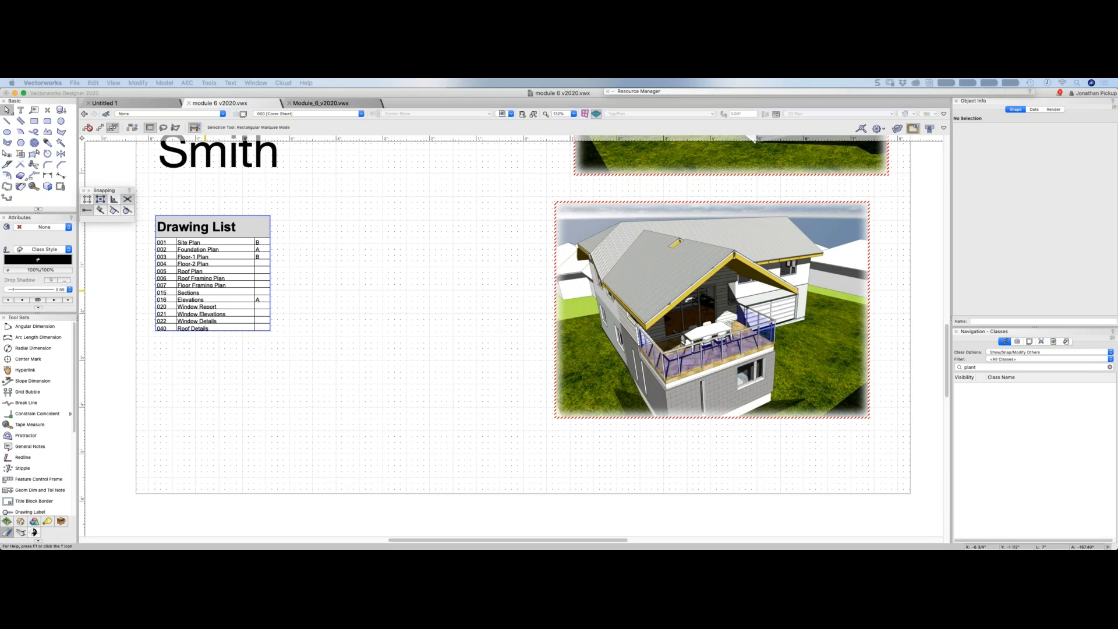
# Switch from the cover sheet to the 021 [Window Elevations] sheet layer.
pyautogui.click(469, 293)
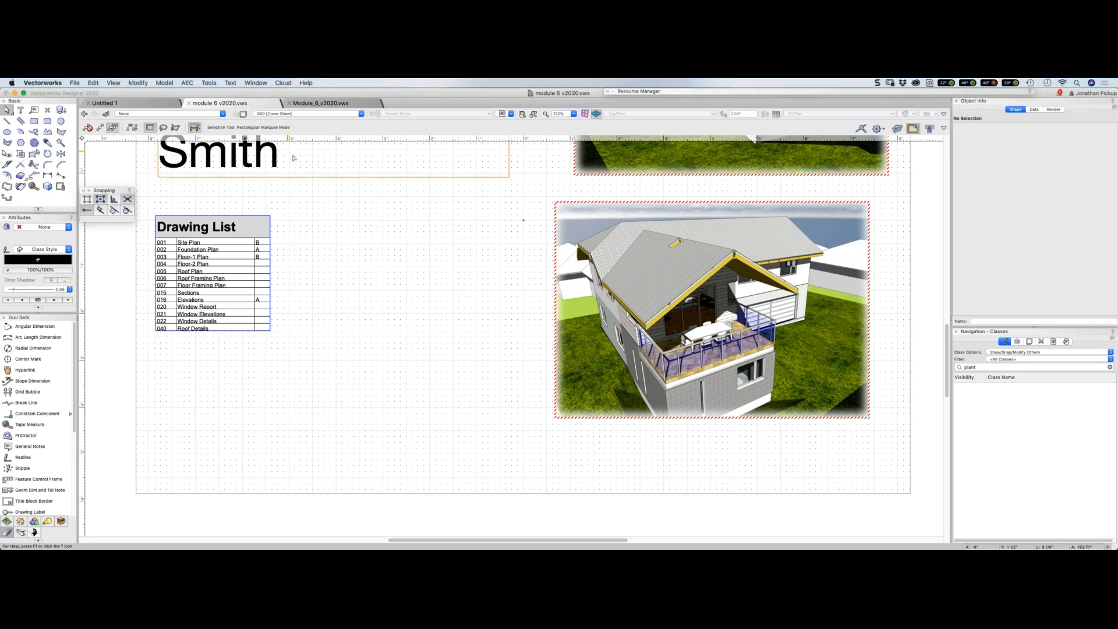
pyautogui.scroll(-3, 293, 157)
pyautogui.moveTo(293, 158); pyautogui.dragTo(320, 246, button='middle')
pyautogui.click(317, 114)
pyautogui.scroll(-5, 317, 186)
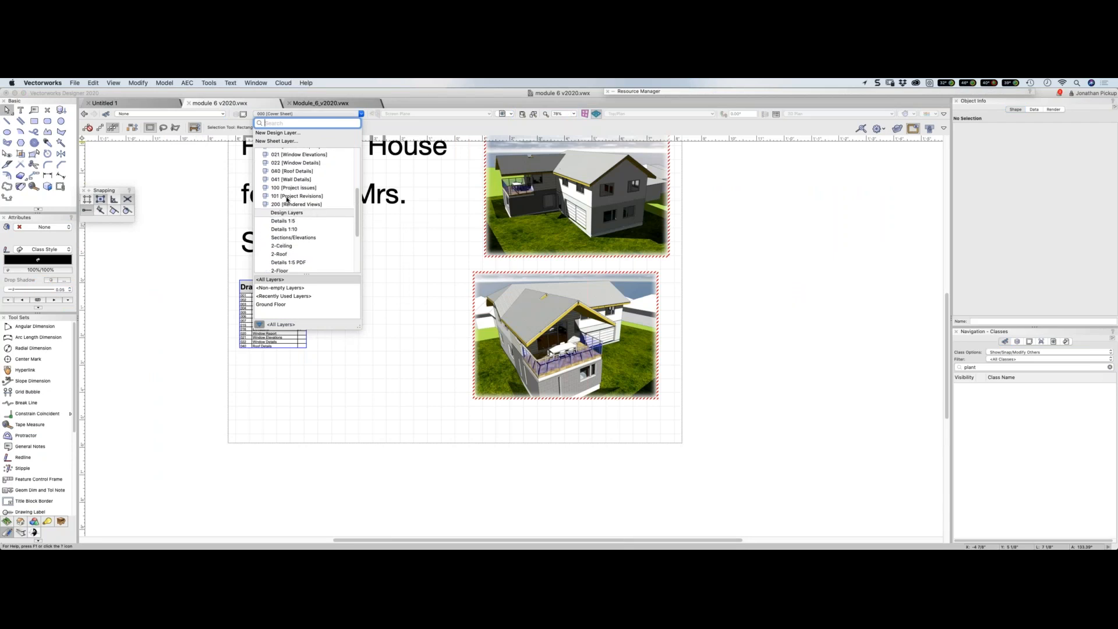
pyautogui.scroll(1, 293, 195)
pyautogui.scroll(1, 294, 195)
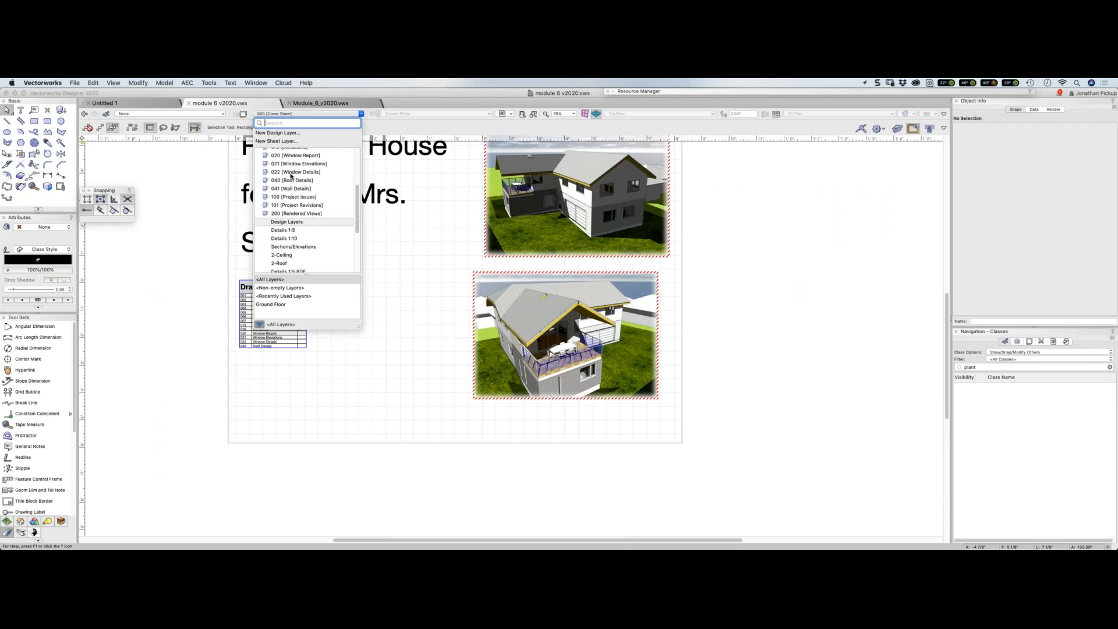
pyautogui.click(290, 165)
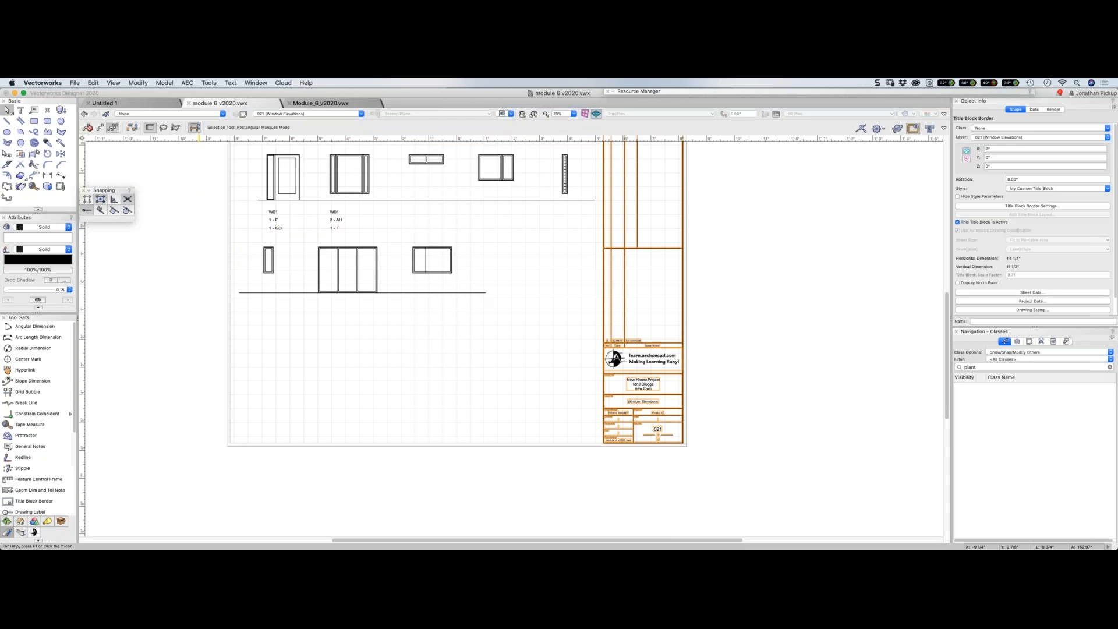
# Switch to the 020 [Window Report] sheet layer and show its whole window schedule with images.
pyautogui.click(378, 233)
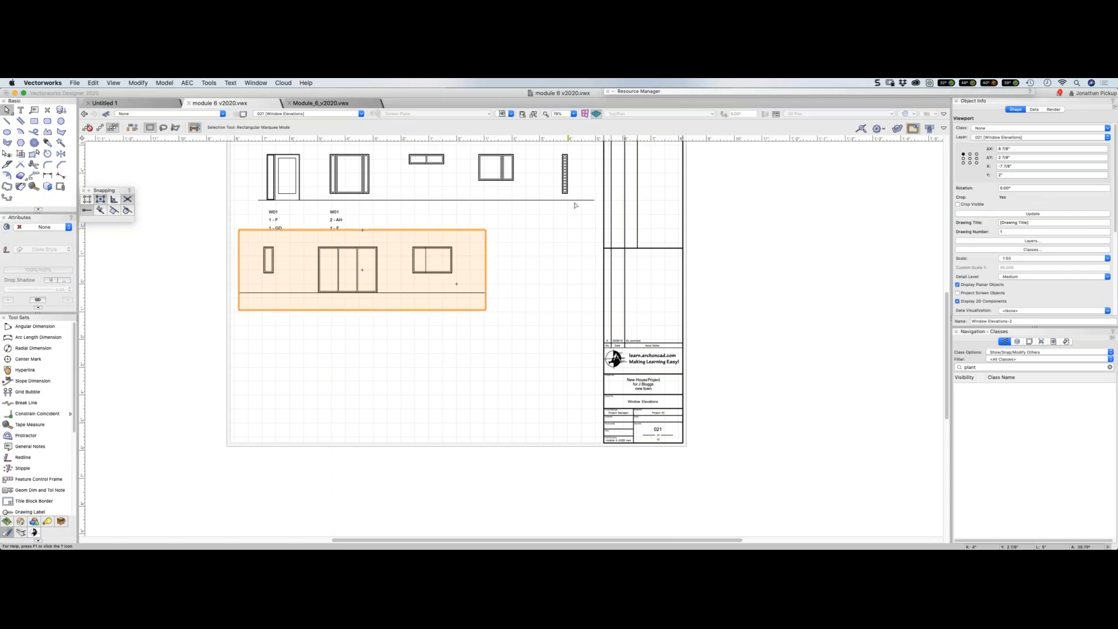
pyautogui.press('super+Up')
pyautogui.press('super+6')
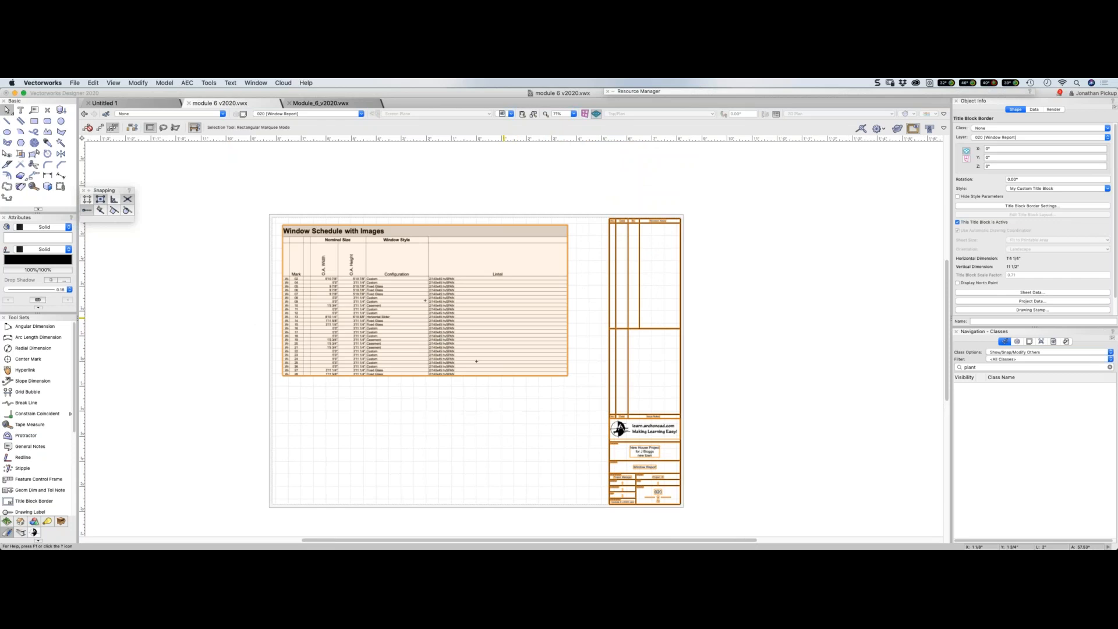
pyautogui.scroll(1, 504, 318)
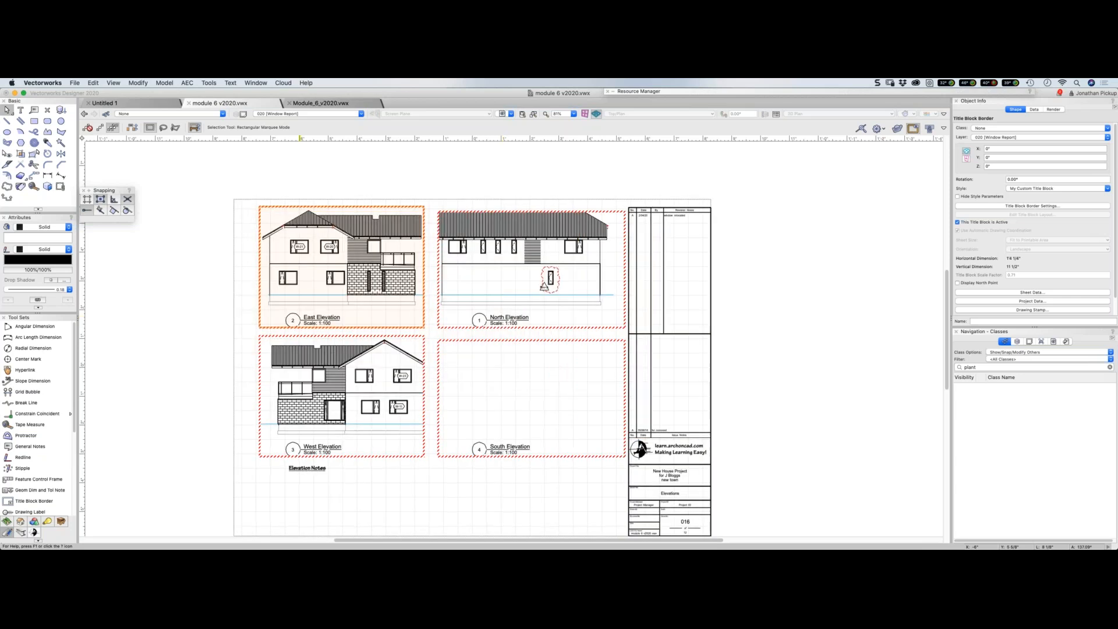
# Switch to the 016 [Elevations] sheet layer and clear the selection of the East Elevation viewport.
pyautogui.click(361, 113)
pyautogui.click(441, 164)
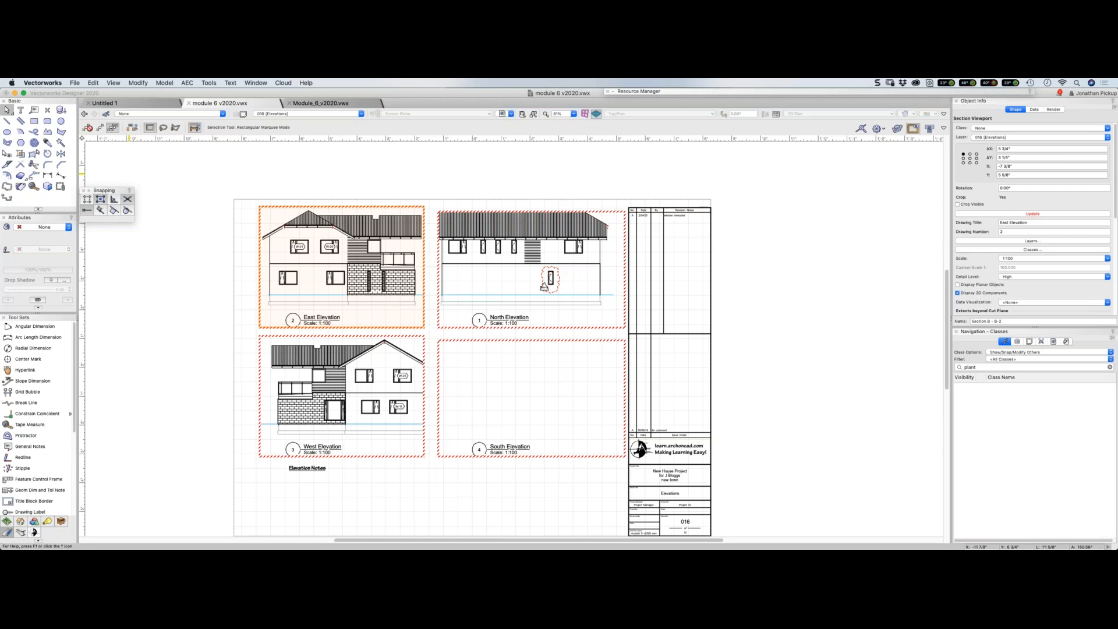
pyautogui.click(128, 173)
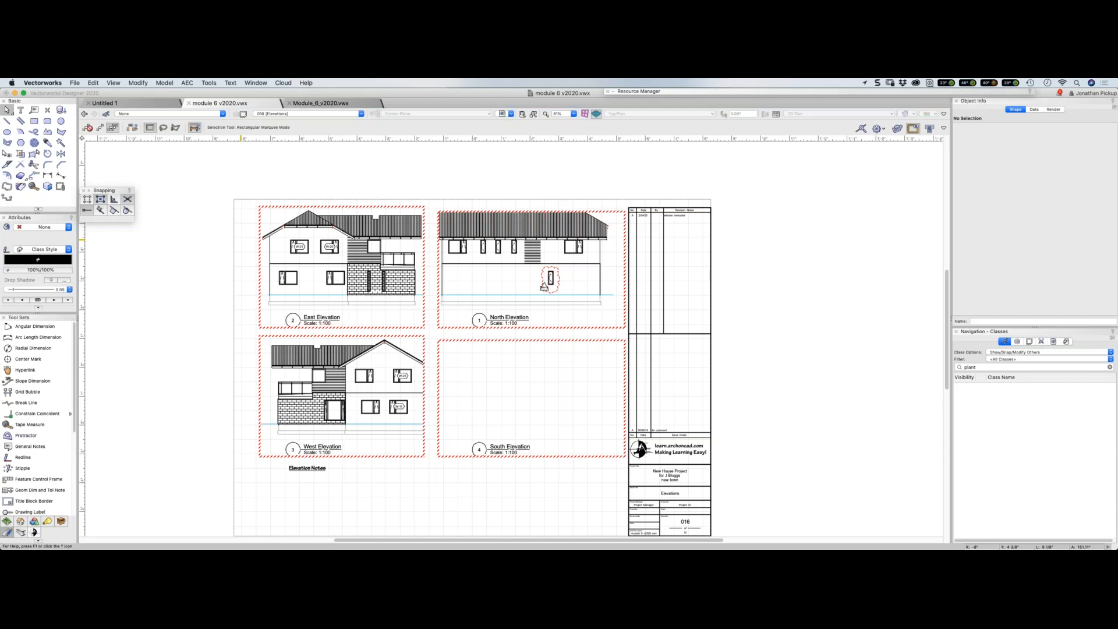
pyautogui.click(174, 184)
# Switch to Chrome and show the top of the YouTube channel's playlists page.
pyautogui.press('super+Tab')
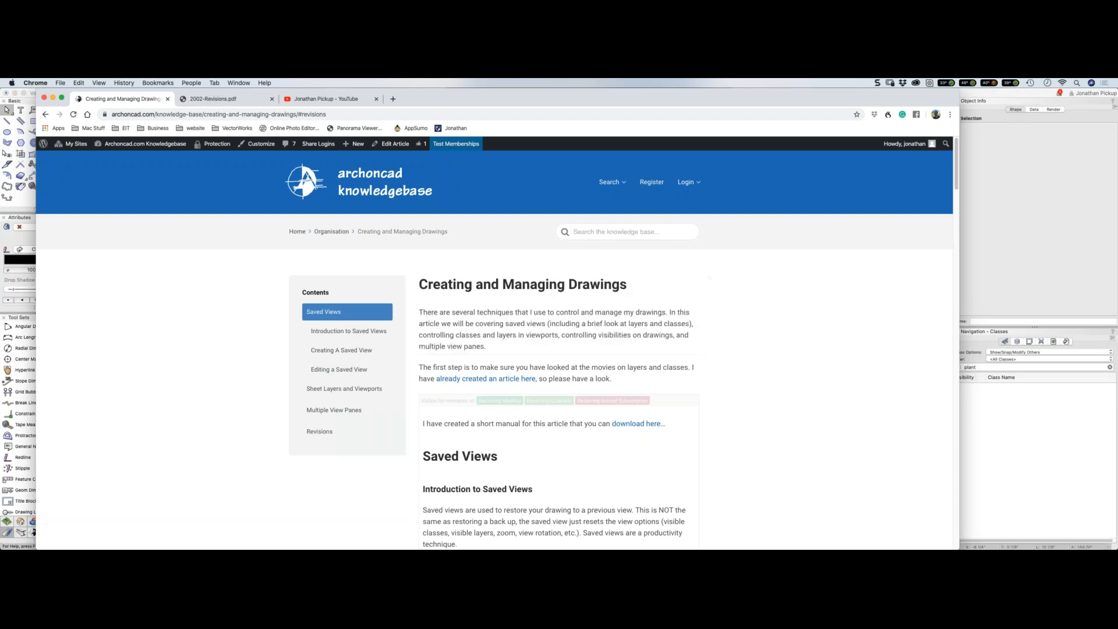
pyautogui.click(319, 101)
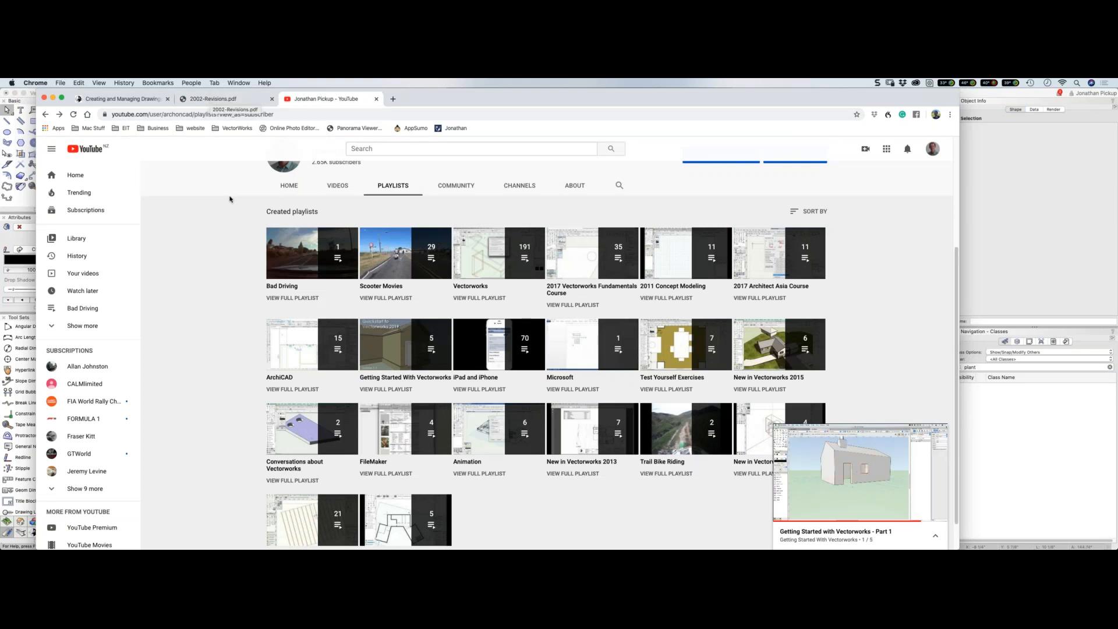
pyautogui.scroll(3, 229, 199)
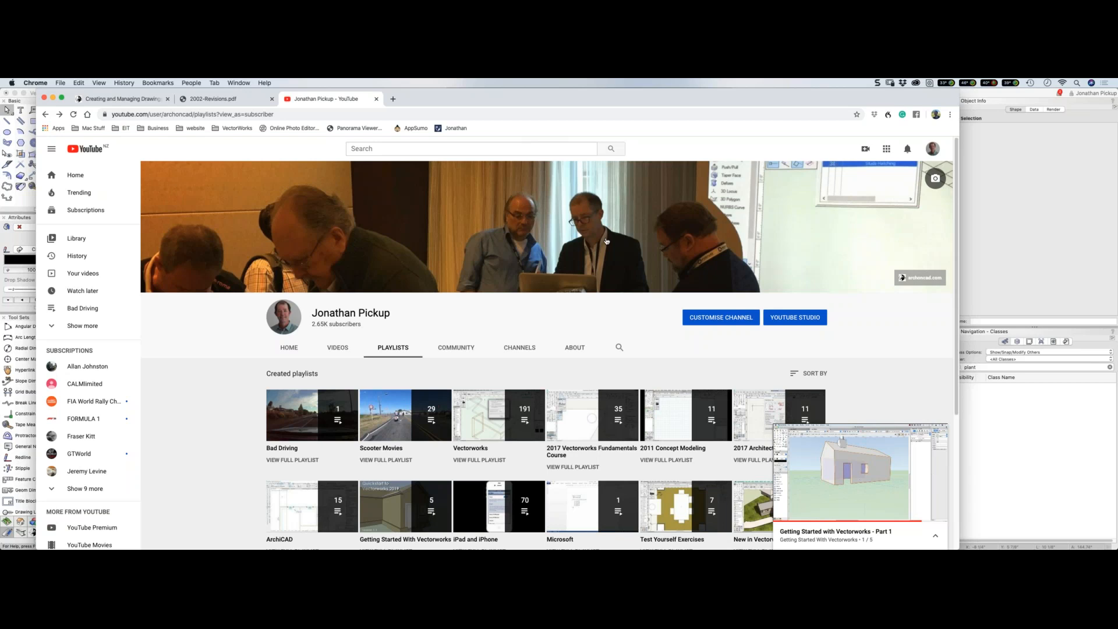
# Return to the archoncad knowledgebase page, search it for "data" and open the Data Tag article.
pyautogui.scroll(-3, 542, 245)
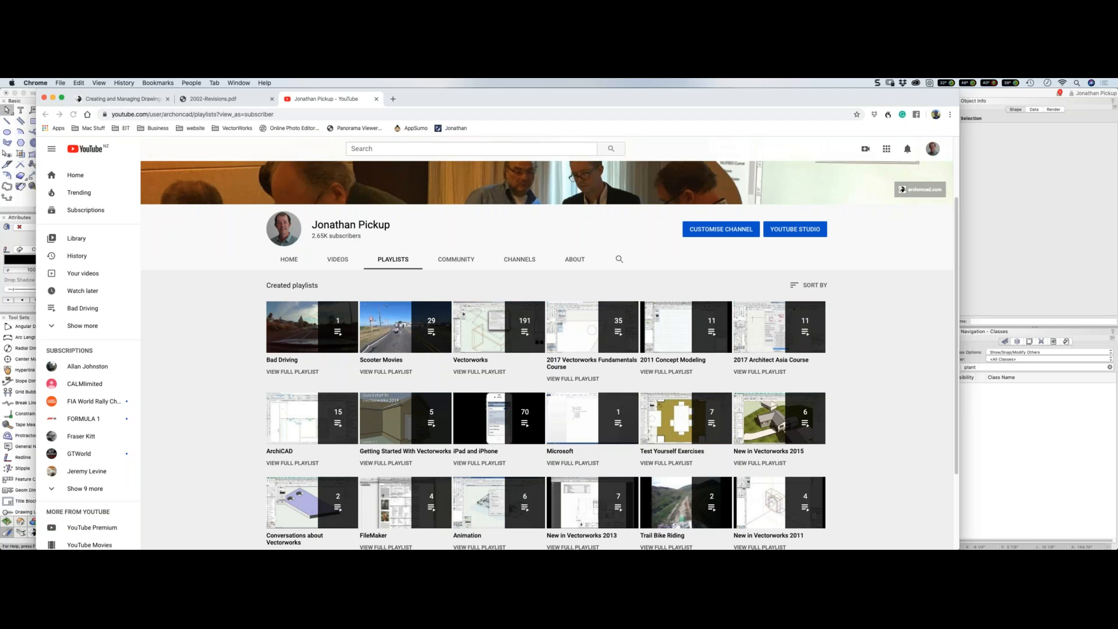
pyautogui.press('super+Tab')
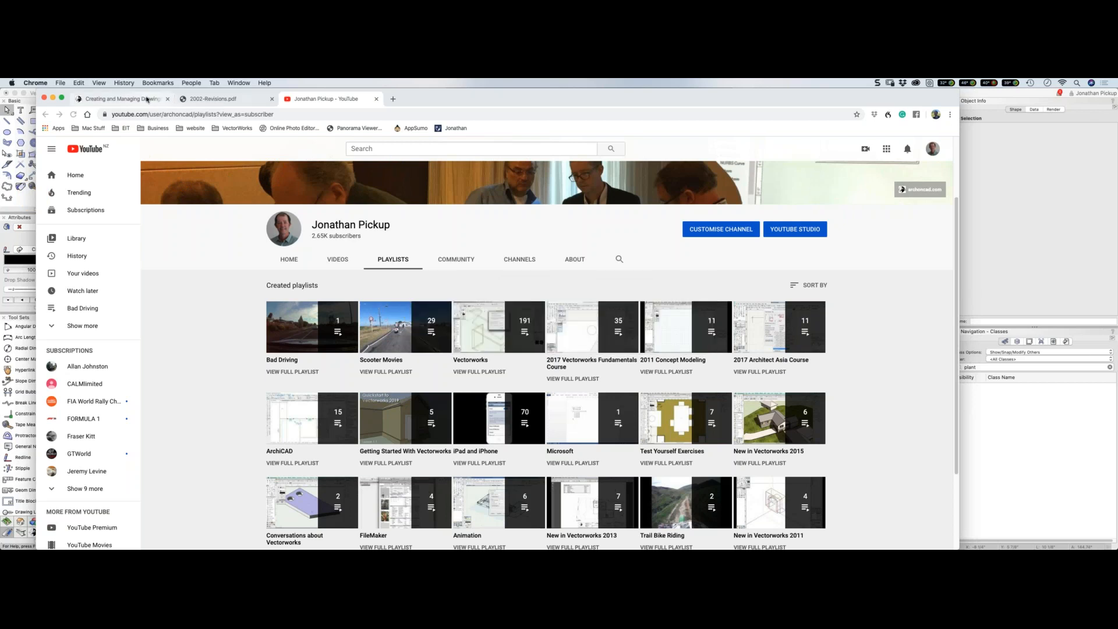
pyautogui.hotkey('ctrl', 'Tab')
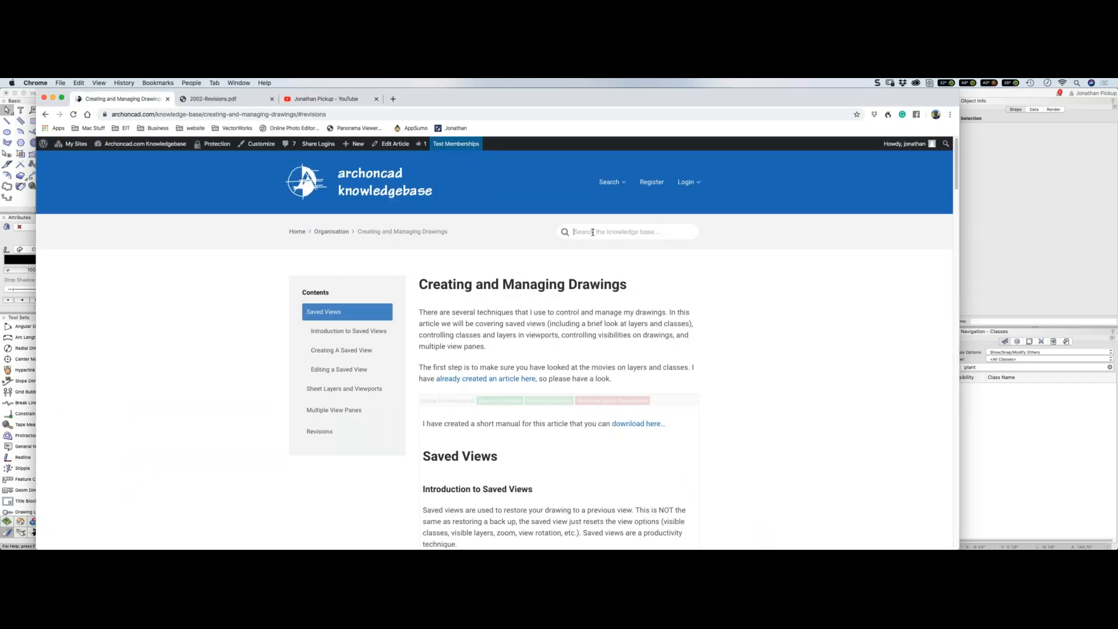
pyautogui.click(593, 232)
pyautogui.write('data')
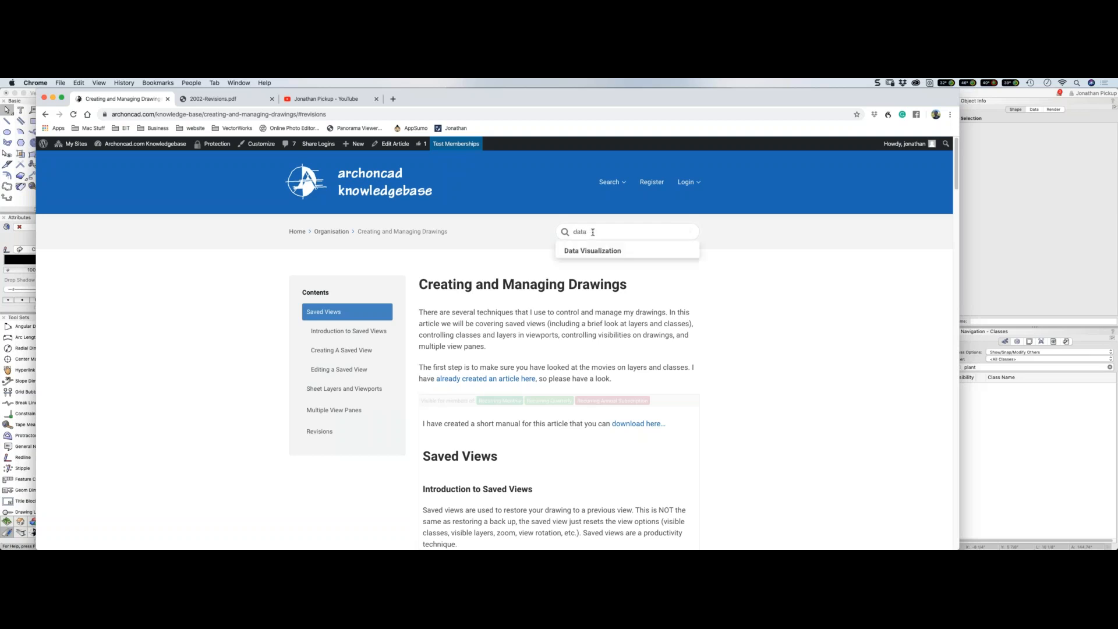
pyautogui.click(580, 303)
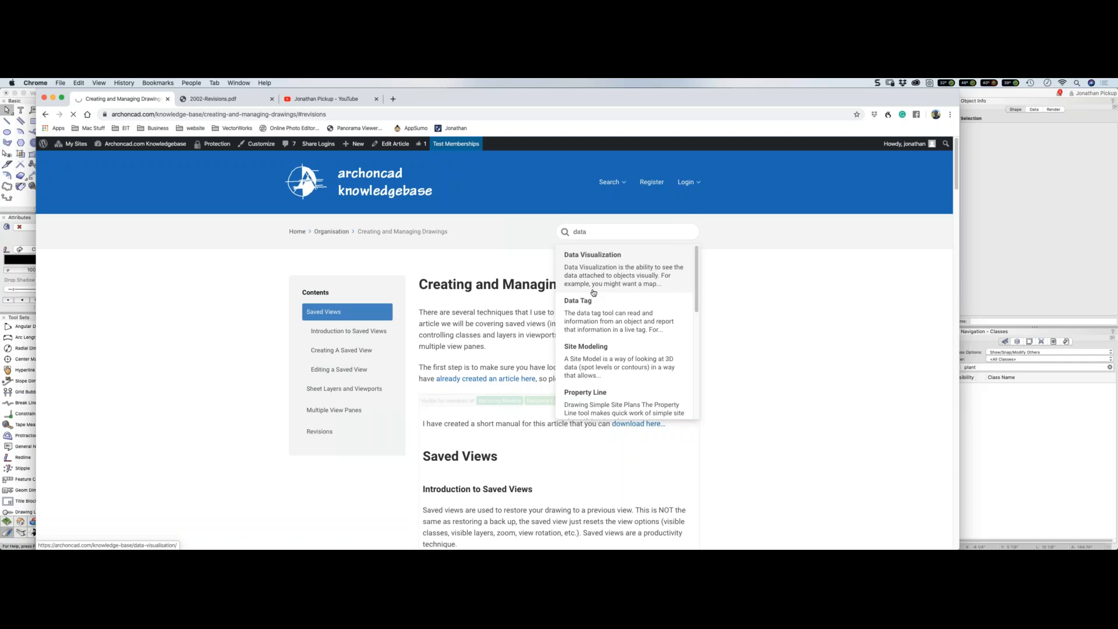
pyautogui.click(591, 300)
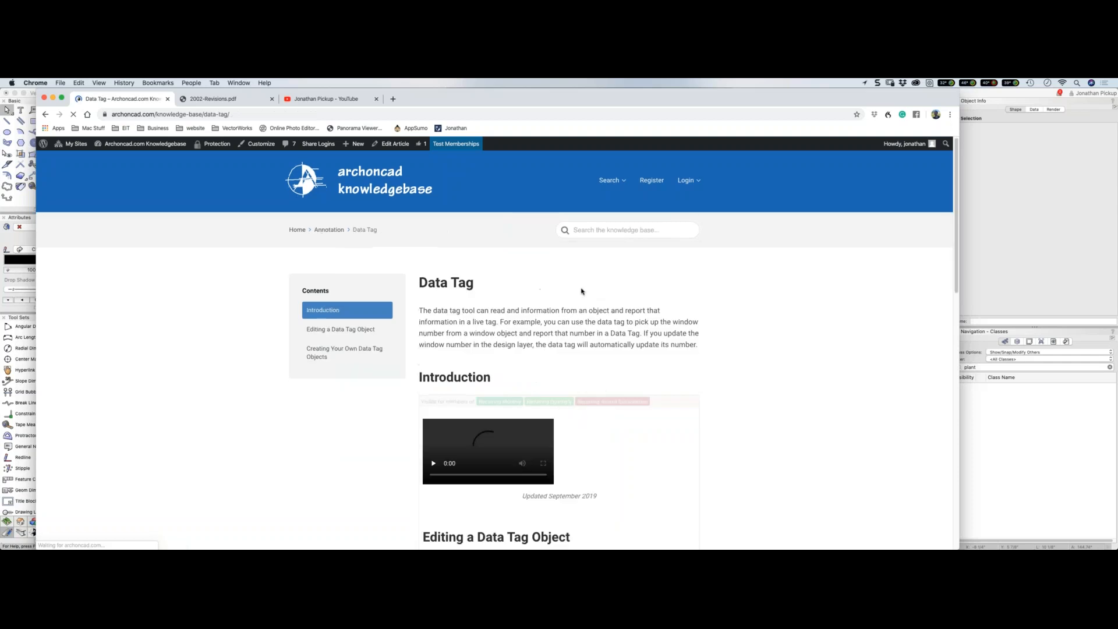